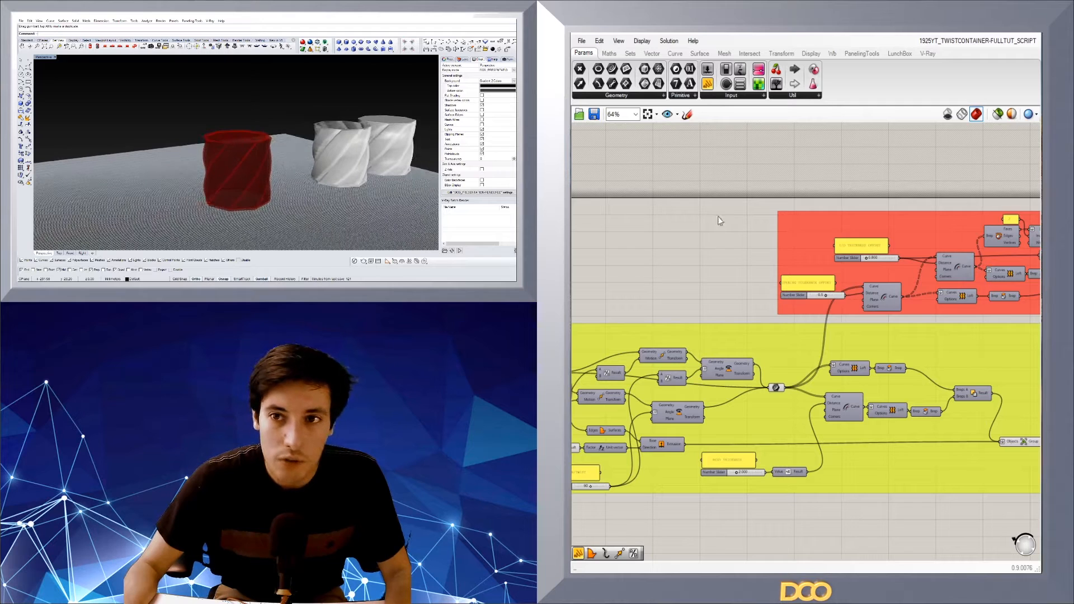
- Examine the finished script by highlighting the container lid group and the container body group in the model
{"action": "scroll", "coordinate": [845, 284], "scroll_direction": "up", "scroll_amount": 5}
{"action": "left_click", "coordinate": [788, 276]}
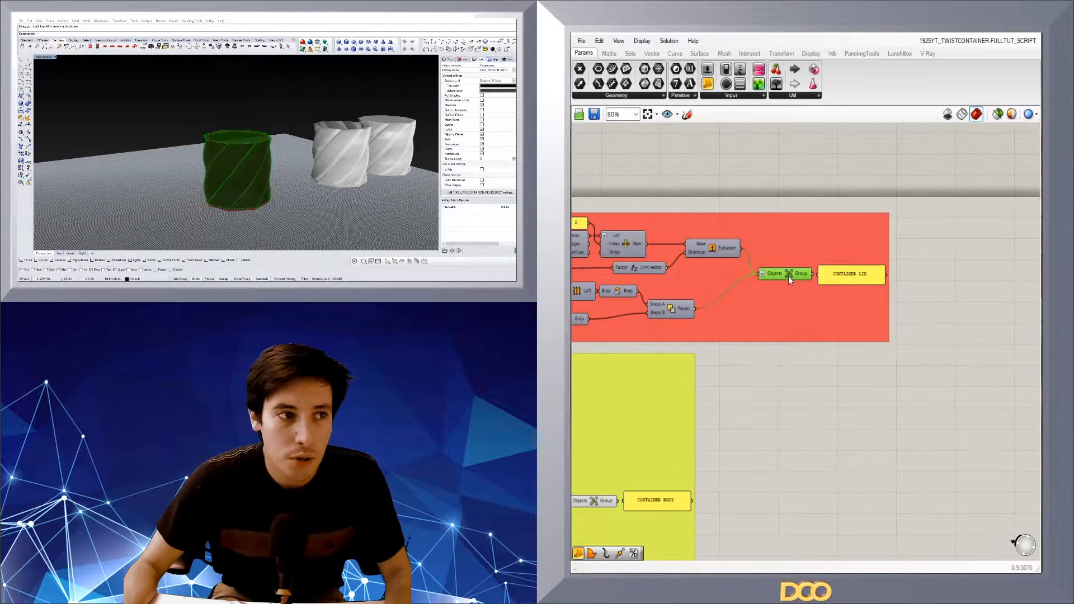
{"action": "right_click_drag", "start_coordinate": [712, 406], "coordinate": [840, 342]}
{"action": "left_click", "coordinate": [731, 437]}
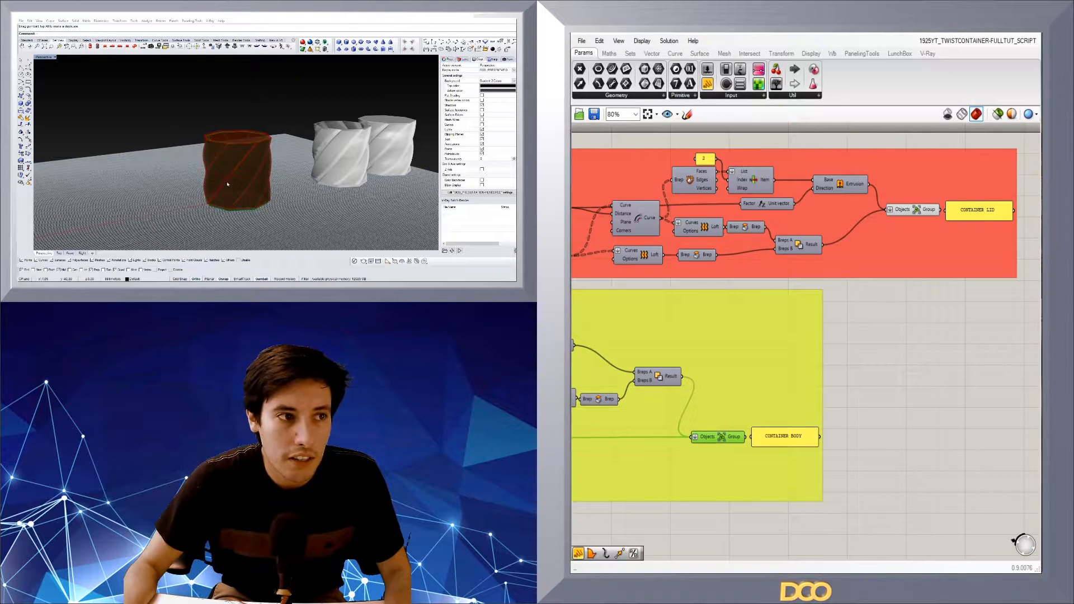
{"action": "left_click", "coordinate": [853, 336]}
{"action": "right_click_drag", "start_coordinate": [290, 160], "coordinate": [290, 162]}
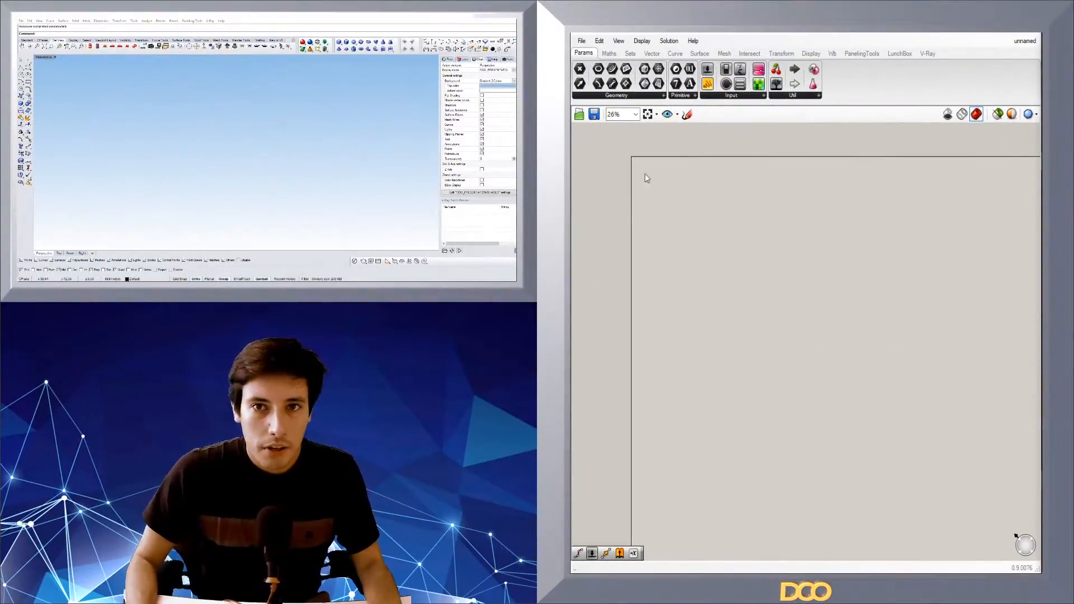
- Add a Polygon component to the empty canvas
{"action": "double_click", "coordinate": [753, 254]}
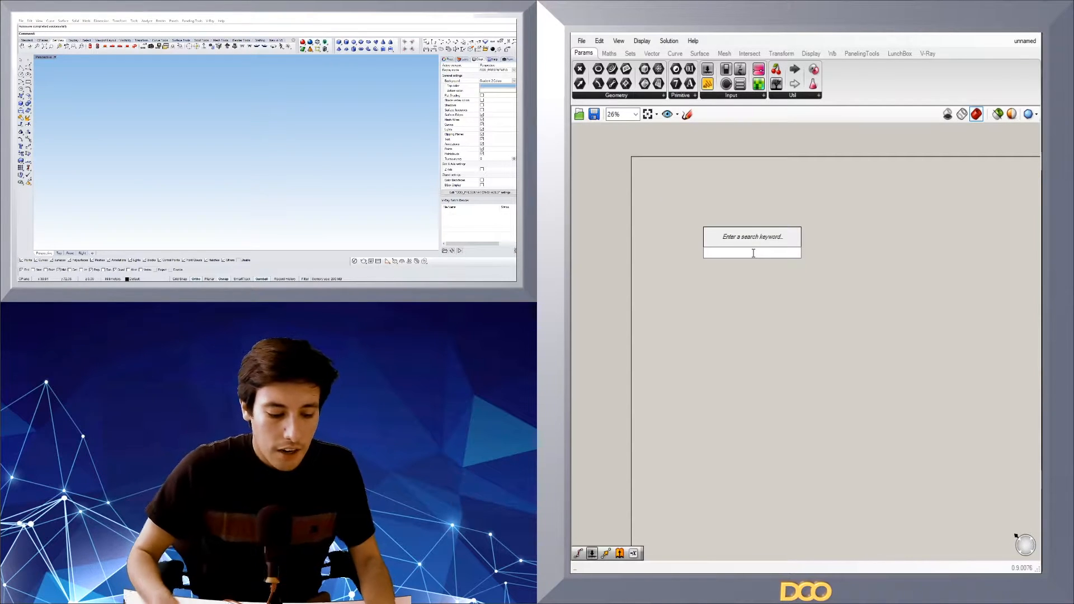
{"action": "type", "text": "polygon"}
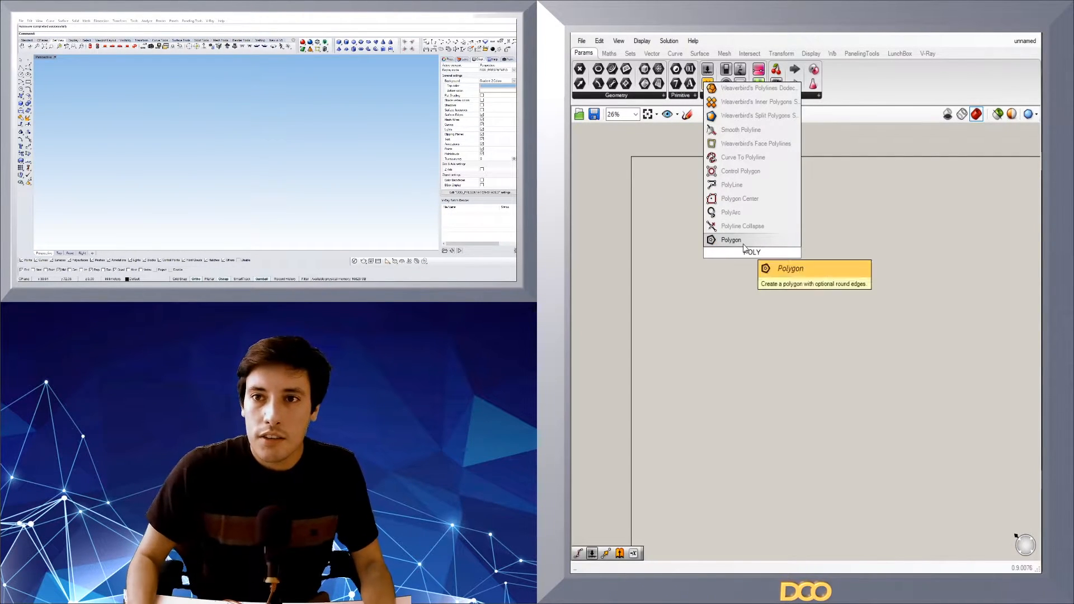
{"action": "left_click", "coordinate": [744, 243]}
{"action": "scroll", "coordinate": [721, 248], "scroll_direction": "up", "scroll_amount": 3}
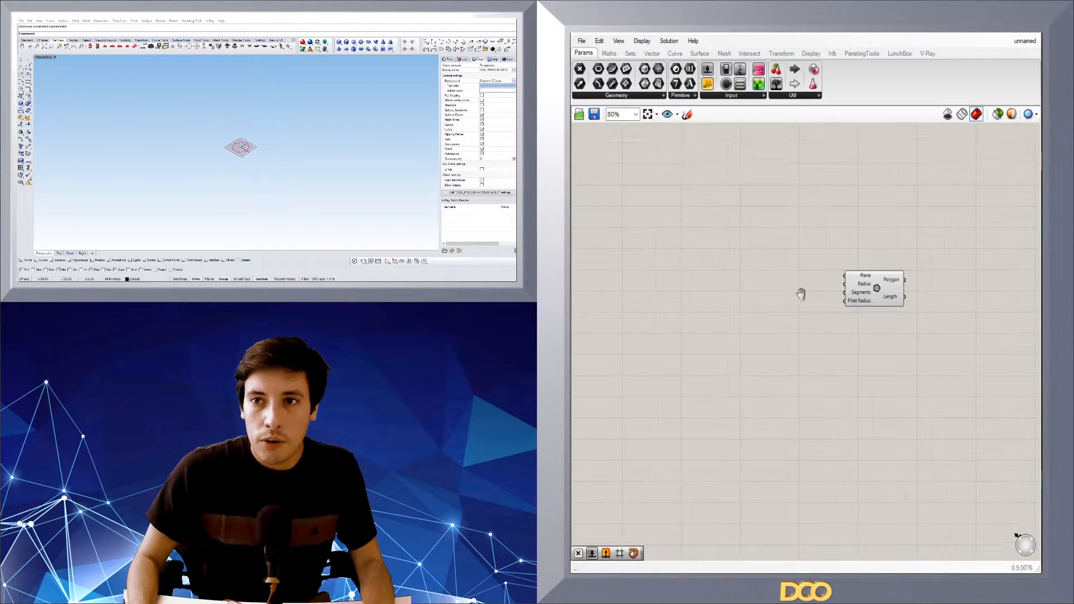
{"action": "left_click", "coordinate": [768, 250]}
{"action": "scroll", "coordinate": [767, 250], "scroll_direction": "up", "scroll_amount": 5}
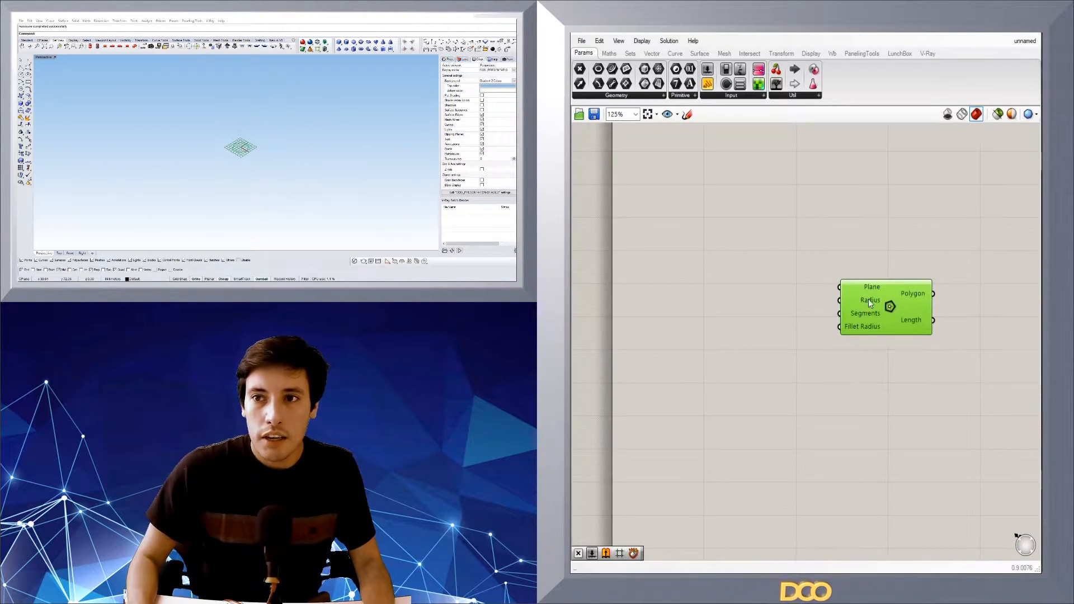
{"action": "right_click_drag", "start_coordinate": [968, 332], "coordinate": [898, 327]}
{"action": "left_click", "coordinate": [780, 321]}
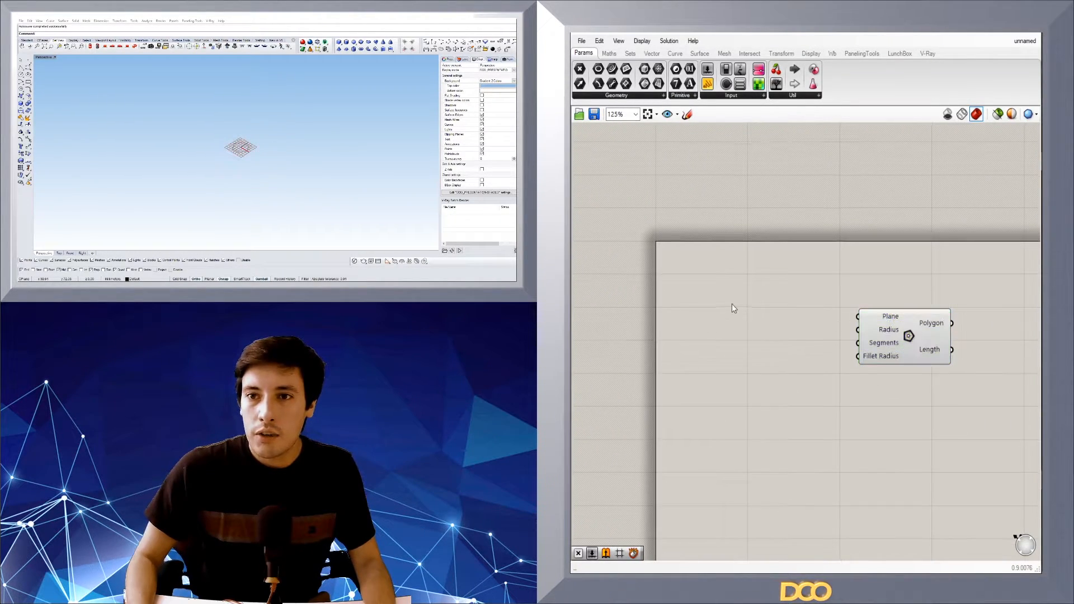
- Add a Division component and place it just before the Polygon component
{"action": "double_click", "coordinate": [731, 303]}
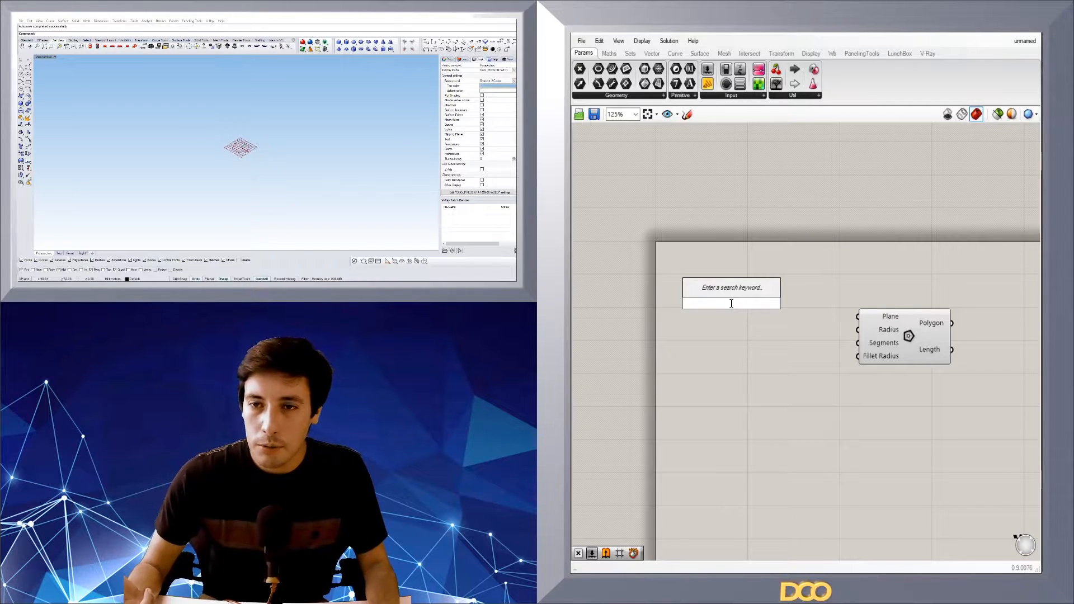
{"action": "type", "text": "division"}
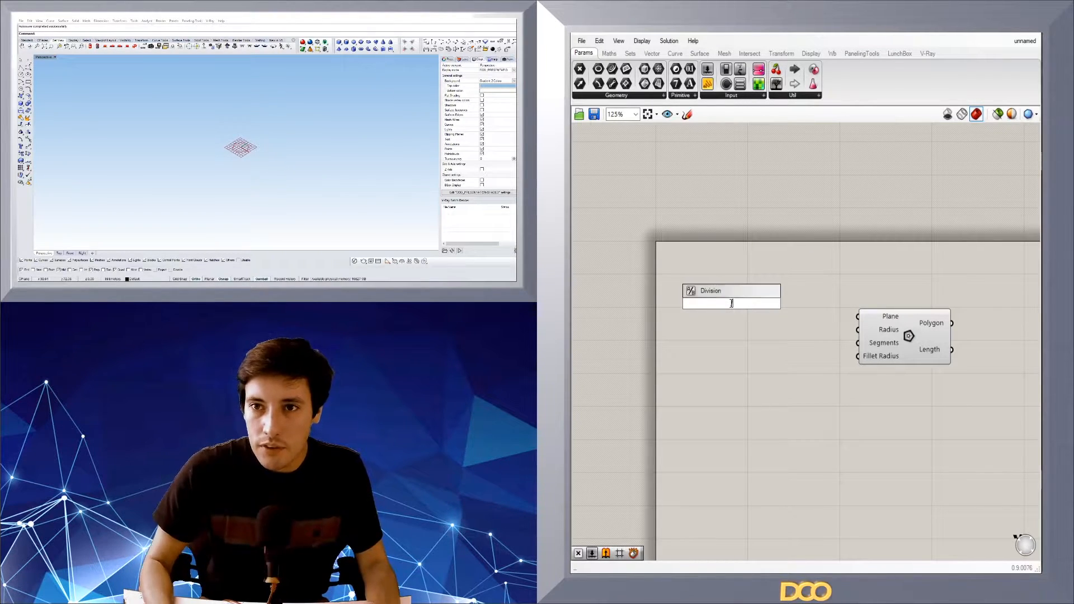
{"action": "key", "text": "Return"}
{"action": "left_click_drag", "start_coordinate": [730, 303], "coordinate": [800, 324]}
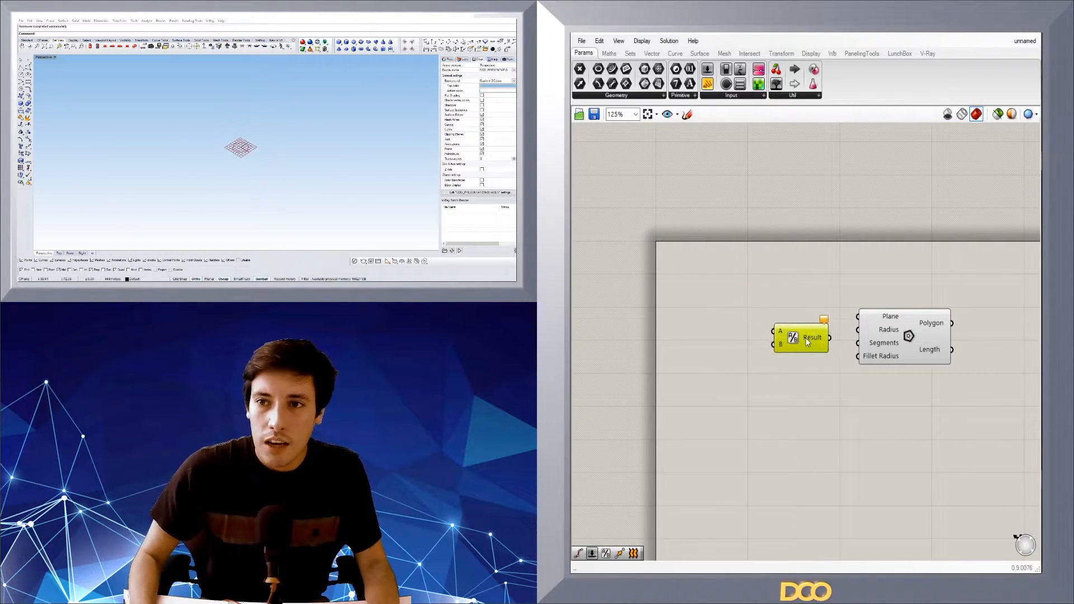
- Add a number slider of 50, connect it to the Division's A input, and feed the result into the polygon's Radius
{"action": "double_click", "coordinate": [672, 301]}
{"action": "type", "text": "slider"}
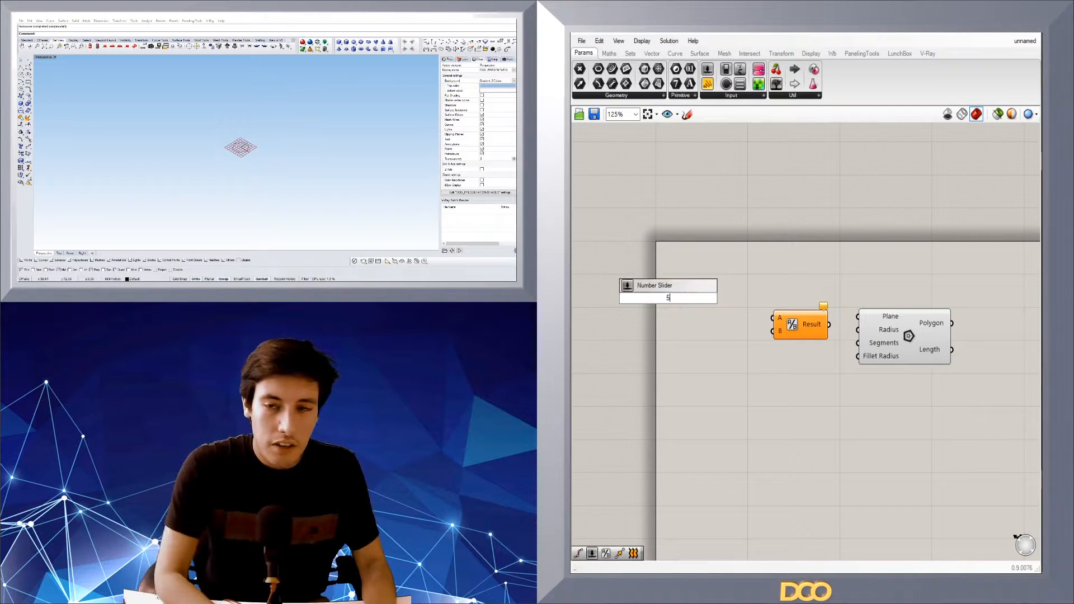
{"action": "key", "text": "Return"}
{"action": "left_click_drag", "start_coordinate": [718, 293], "coordinate": [737, 303]}
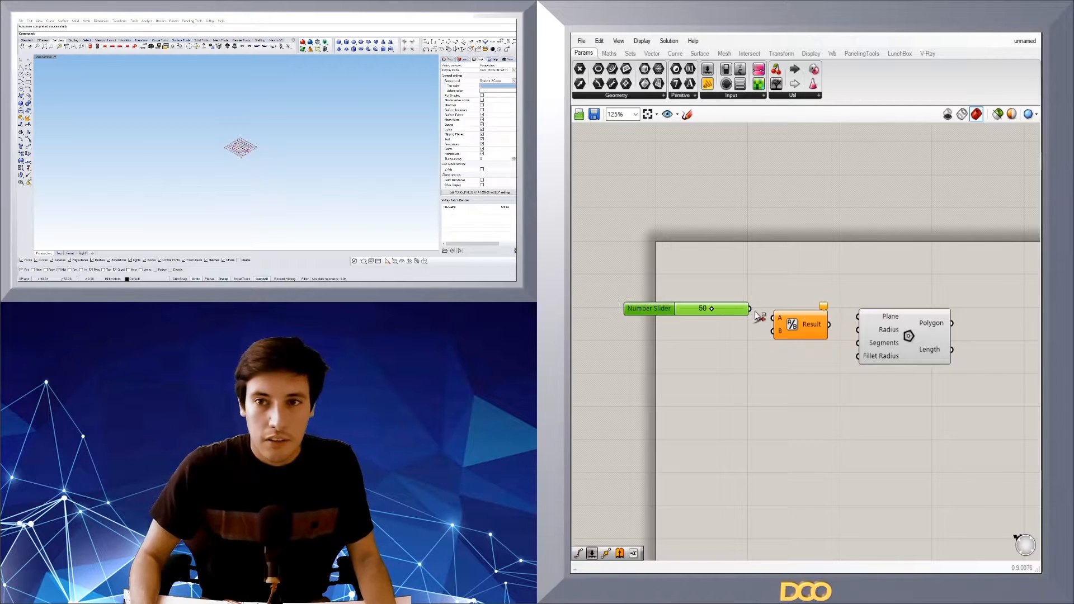
{"action": "left_click_drag", "start_coordinate": [750, 309], "coordinate": [865, 324]}
{"action": "left_click_drag", "start_coordinate": [651, 308], "coordinate": [659, 317]}
{"action": "left_click", "coordinate": [739, 364]}
{"action": "left_click_drag", "start_coordinate": [885, 356], "coordinate": [894, 374]}
{"action": "left_click", "coordinate": [811, 411]}
{"action": "right_click_drag", "start_coordinate": [795, 415], "coordinate": [837, 429]}
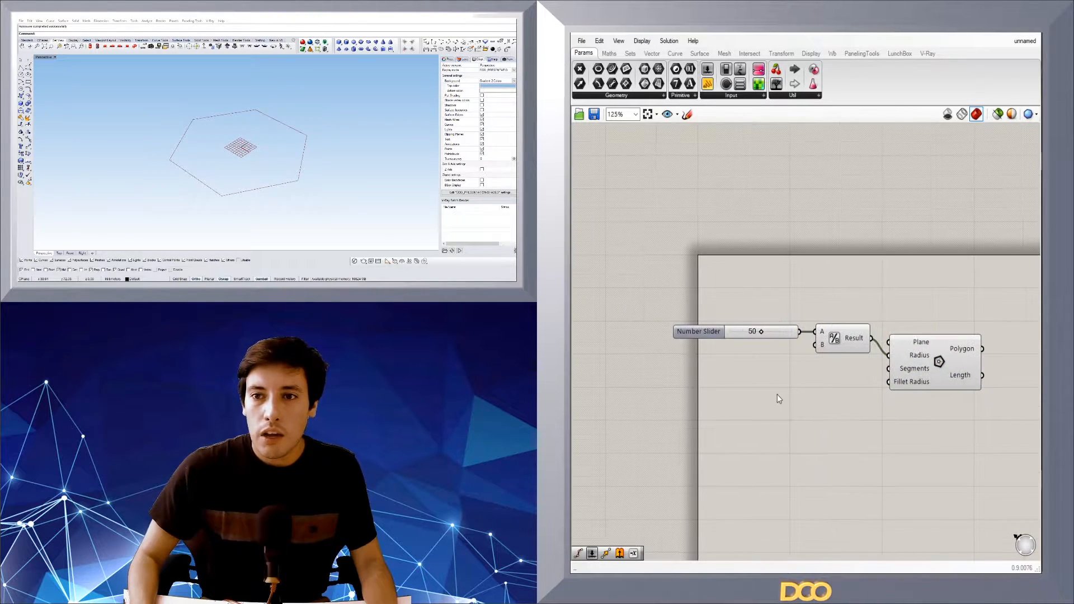
- Add a number slider of 6, connect it to the polygon's Segments input and align it beside the component
{"action": "double_click", "coordinate": [777, 395]}
{"action": "type", "text": "6"}
{"action": "key", "text": "Return"}
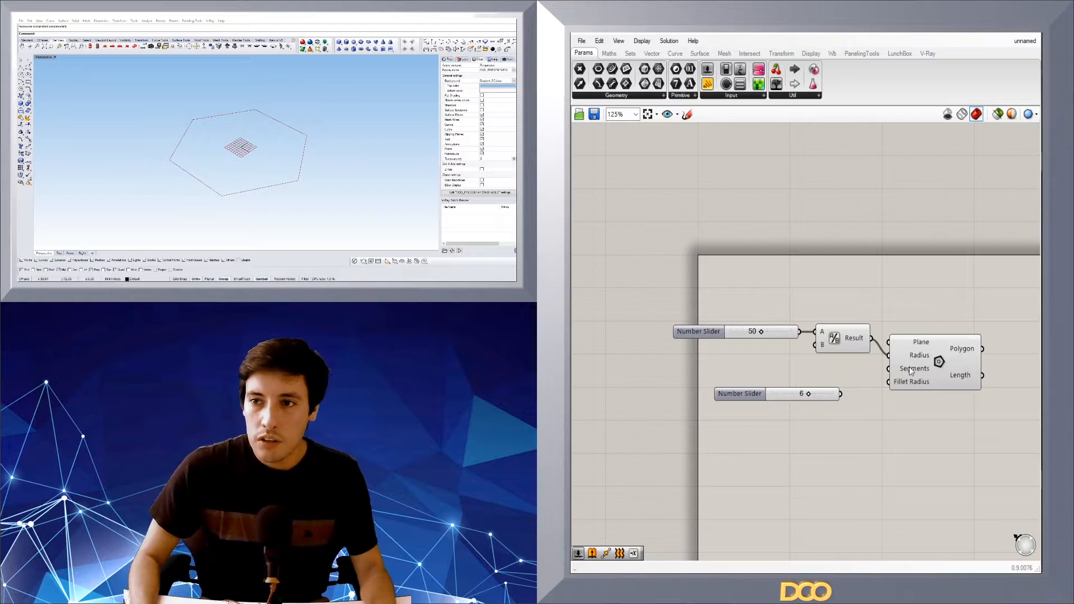
{"action": "left_click_drag", "start_coordinate": [841, 394], "coordinate": [889, 369]}
{"action": "left_click_drag", "start_coordinate": [746, 397], "coordinate": [784, 367]}
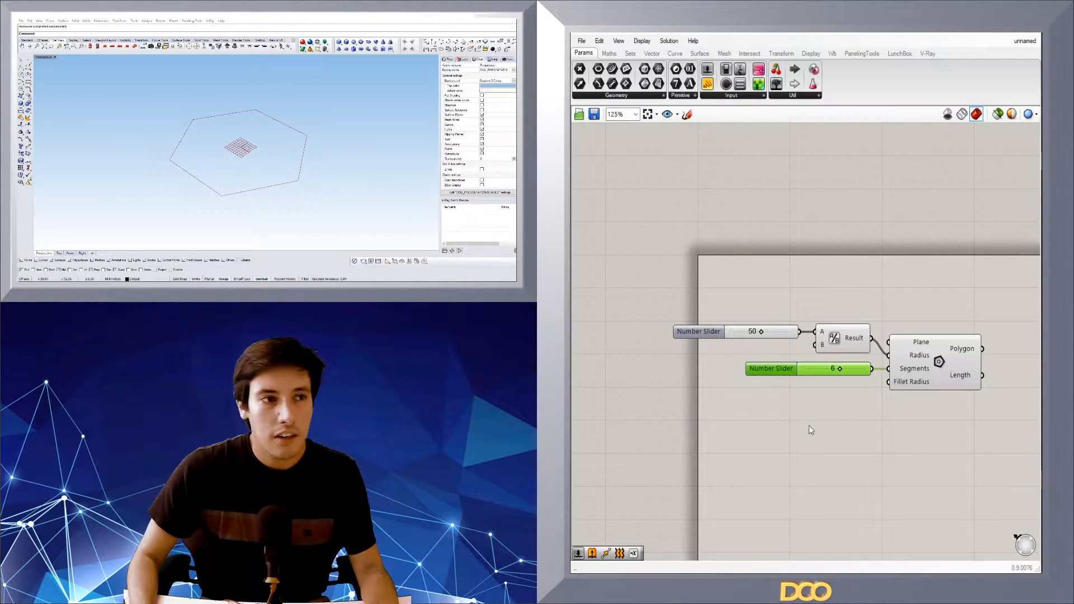
{"action": "right_click_drag", "start_coordinate": [807, 424], "coordinate": [724, 422]}
{"action": "left_click_drag", "start_coordinate": [856, 360], "coordinate": [863, 360]}
{"action": "right_click_drag", "start_coordinate": [864, 360], "coordinate": [914, 372]}
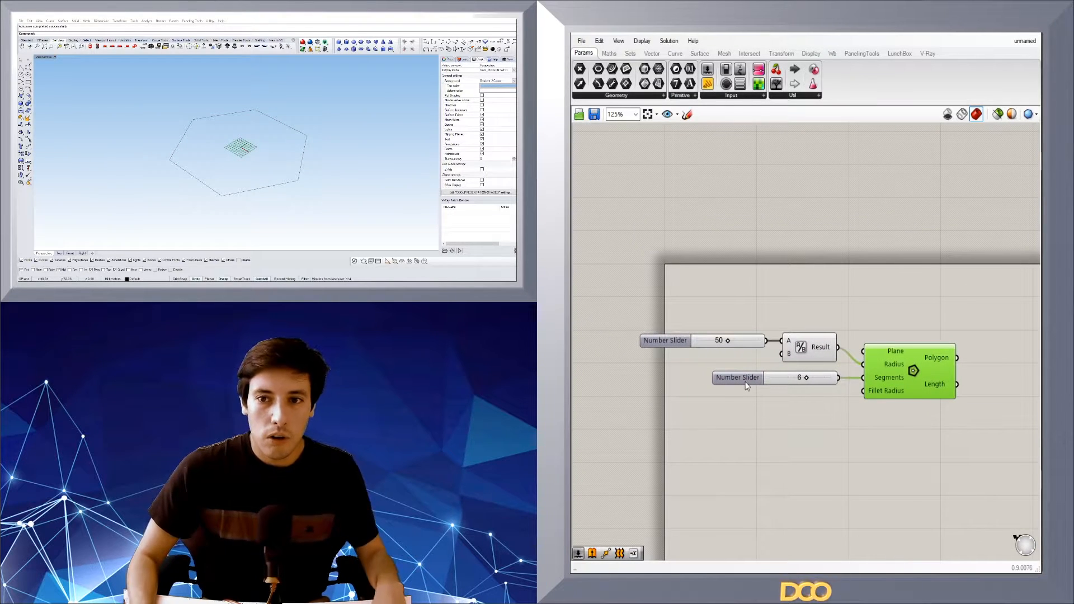
- Add a number slider of 15 with an upper limit of 20 and connect it to the polygon's Fillet Radius input
{"action": "double_click", "coordinate": [736, 401]}
{"action": "left_click", "coordinate": [753, 408]}
{"action": "double_click", "coordinate": [752, 408]}
{"action": "type", "text": "15"}
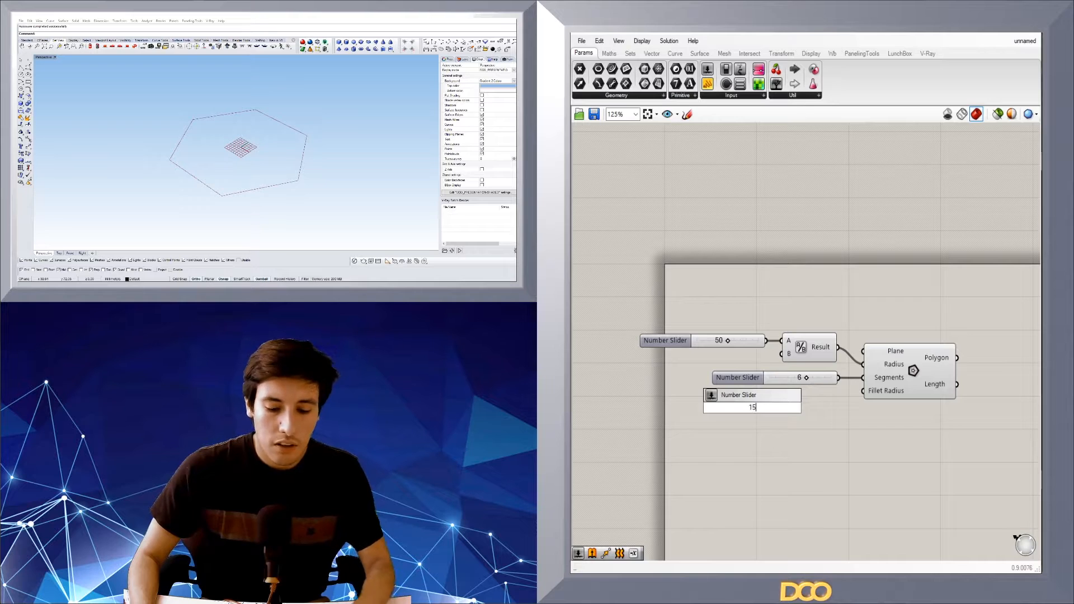
{"action": "key", "text": "Return"}
{"action": "double_click", "coordinate": [786, 408]}
{"action": "double_click", "coordinate": [766, 437]}
{"action": "type", "text": "20"}
{"action": "left_click", "coordinate": [732, 509]}
{"action": "left_click_drag", "start_coordinate": [817, 410], "coordinate": [861, 392]}
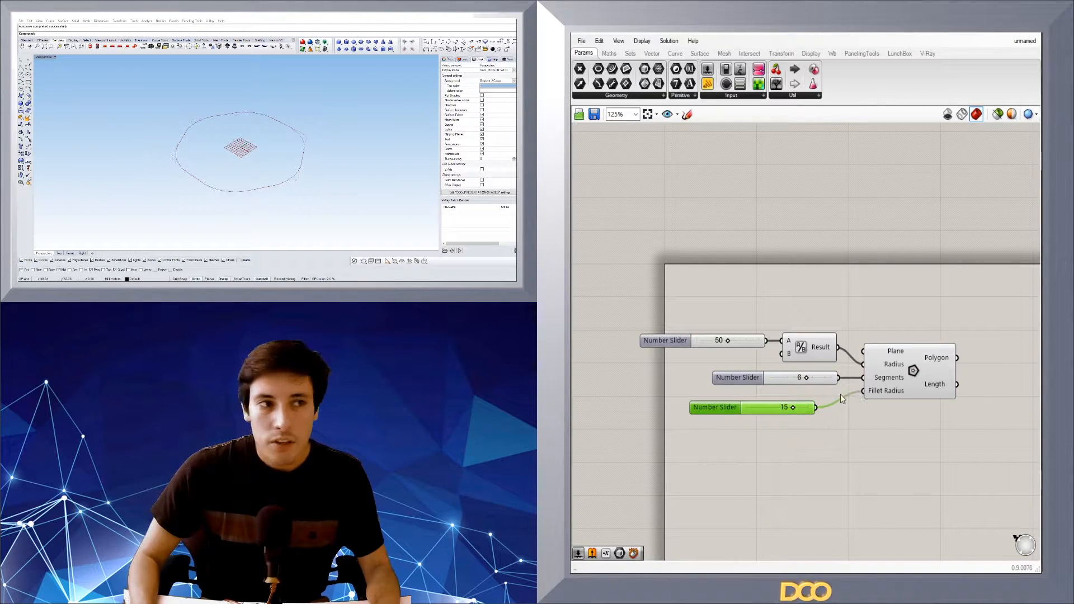
- Set the fillet radius slider to 0 and reposition the polygon components on the canvas
{"action": "left_click_drag", "start_coordinate": [696, 412], "coordinate": [716, 403]}
{"action": "left_click_drag", "start_coordinate": [817, 403], "coordinate": [767, 403]}
{"action": "left_click", "coordinate": [847, 460]}
{"action": "scroll", "coordinate": [883, 444], "scroll_direction": "down", "scroll_amount": 2}
{"action": "left_click_drag", "start_coordinate": [883, 476], "coordinate": [720, 358]}
{"action": "left_click_drag", "start_coordinate": [842, 402], "coordinate": [891, 421]}
{"action": "left_click", "coordinate": [915, 469]}
{"action": "right_click_drag", "start_coordinate": [247, 153], "coordinate": [361, 193]}
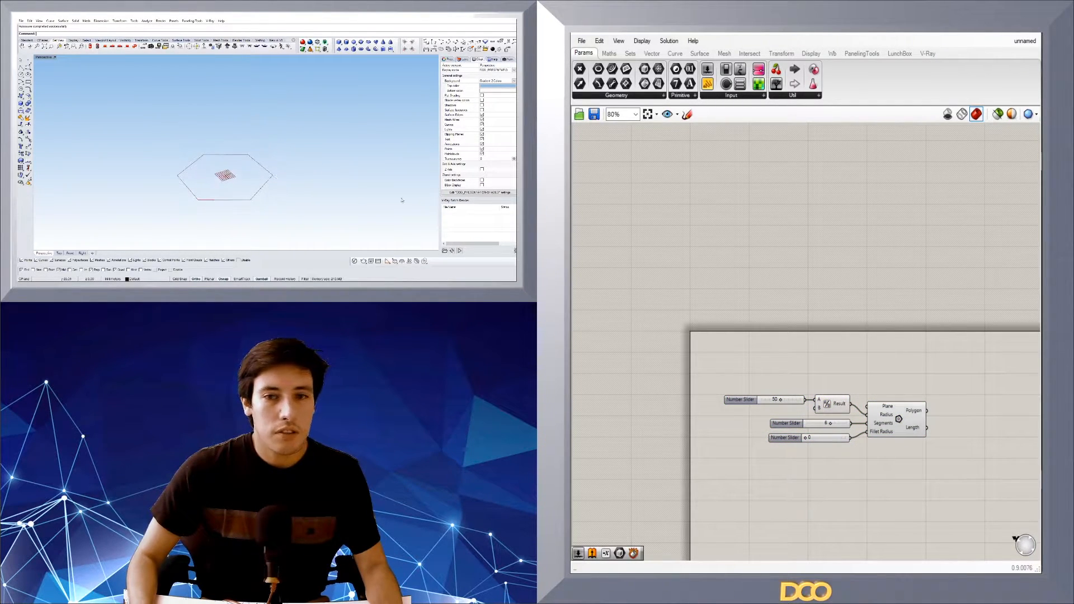
- Add a Move component and place it after the Polygon component, leaving a gap between them
{"action": "left_click", "coordinate": [766, 368]}
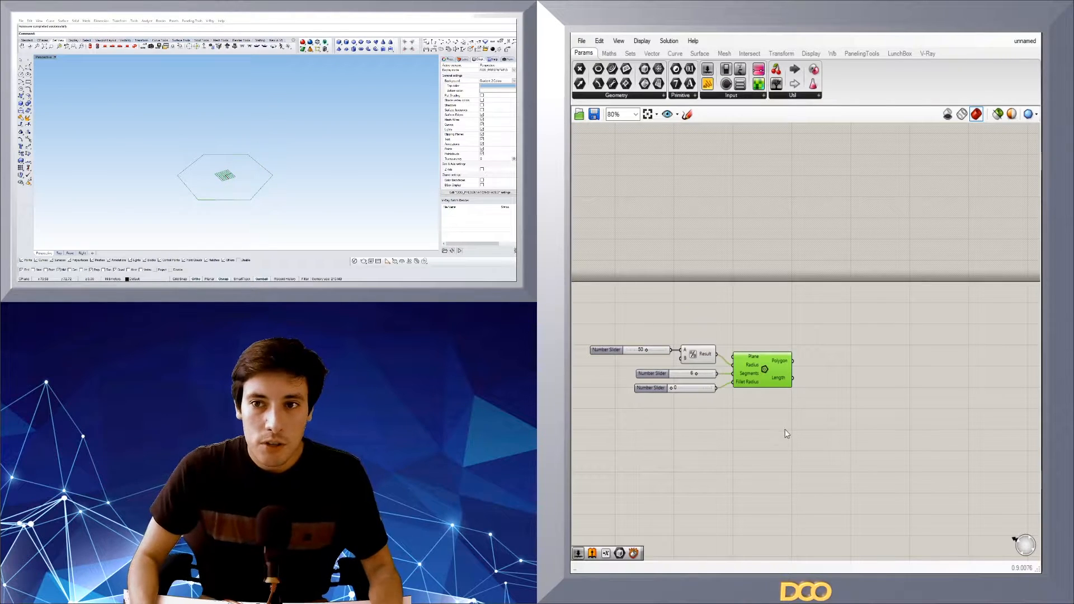
{"action": "left_click", "coordinate": [796, 418]}
{"action": "double_click", "coordinate": [819, 367]}
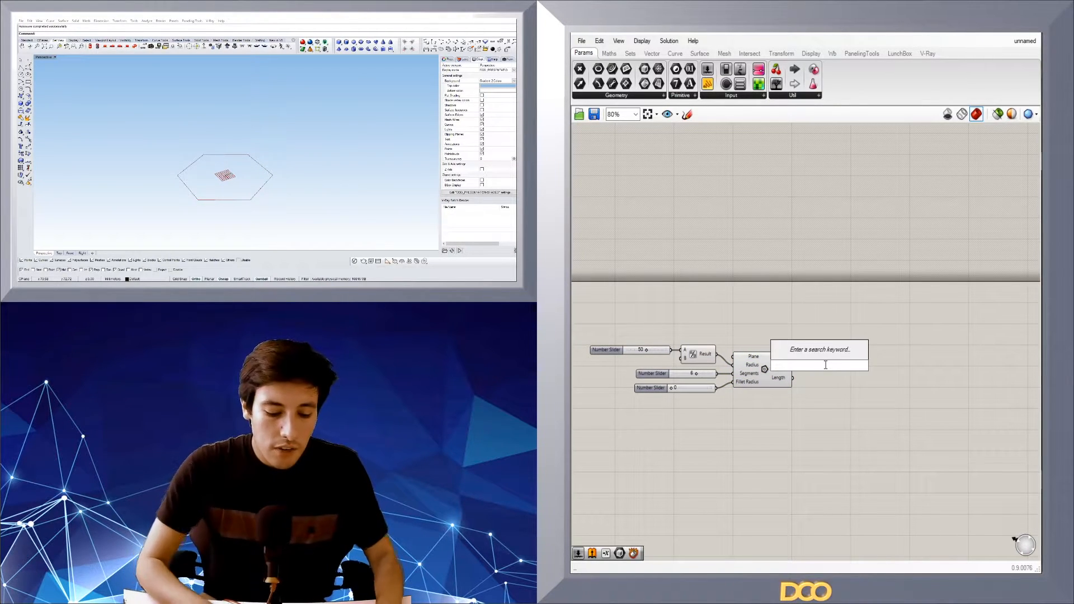
{"action": "type", "text": "MOVE"}
{"action": "key", "text": "Return"}
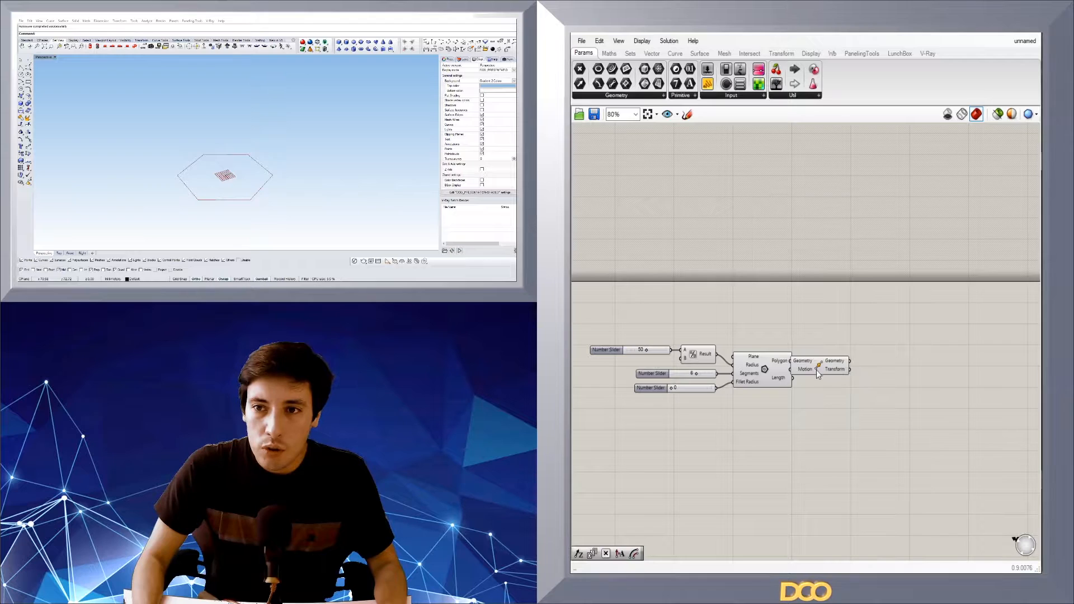
{"action": "left_click_drag", "start_coordinate": [871, 399], "coordinate": [864, 371]}
{"action": "left_click", "coordinate": [811, 367]}
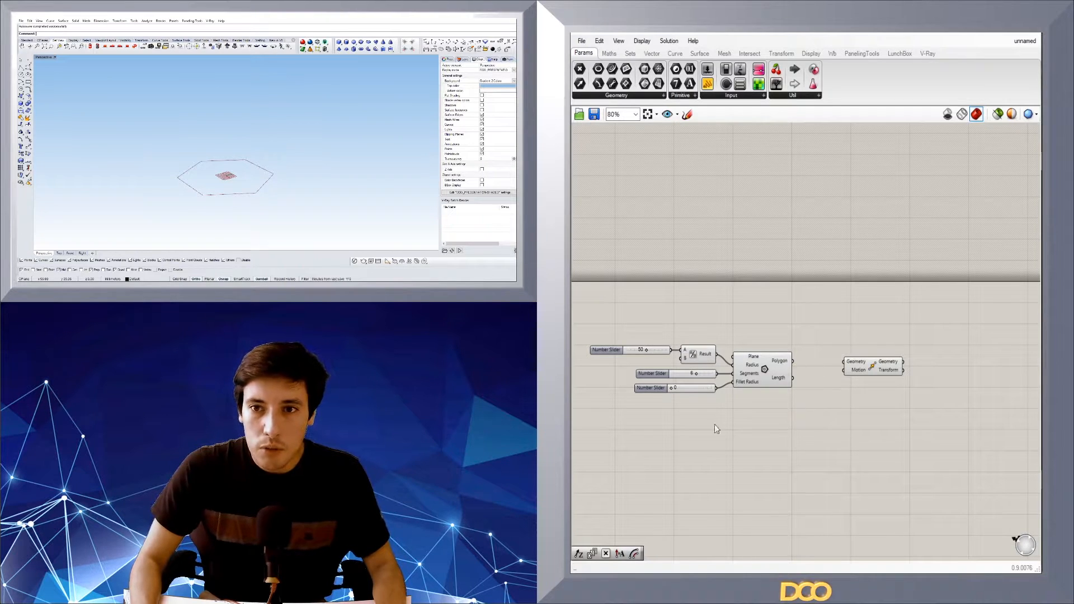
- Add a number slider of 50 for the container height below the polygon's sliders
{"action": "left_click_drag", "start_coordinate": [692, 325], "coordinate": [638, 355]}
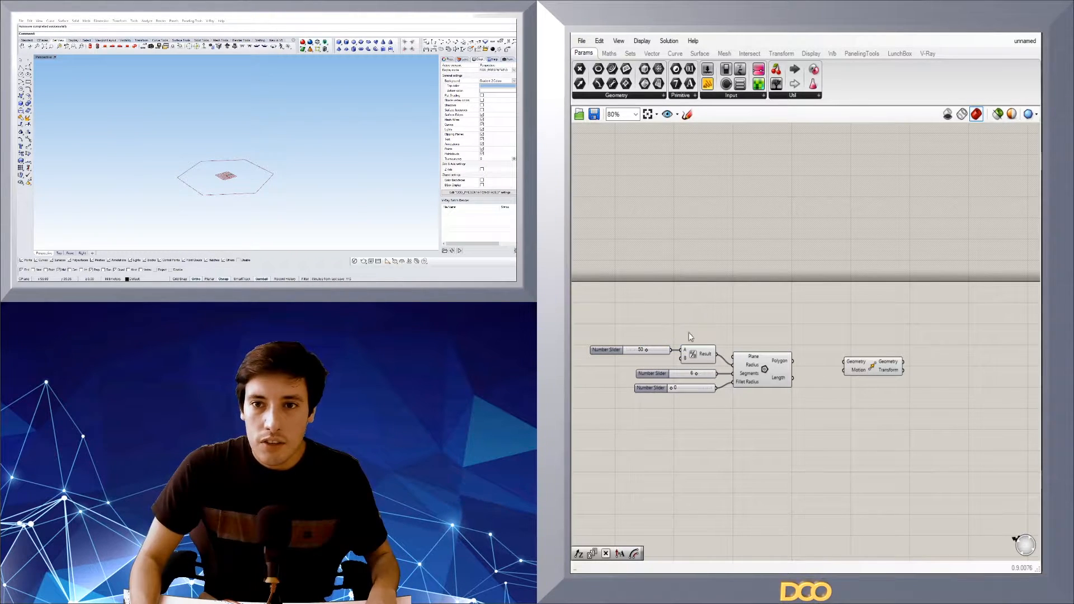
{"action": "double_click", "coordinate": [735, 448]}
{"action": "type", "text": "50"}
{"action": "key", "text": "Return"}
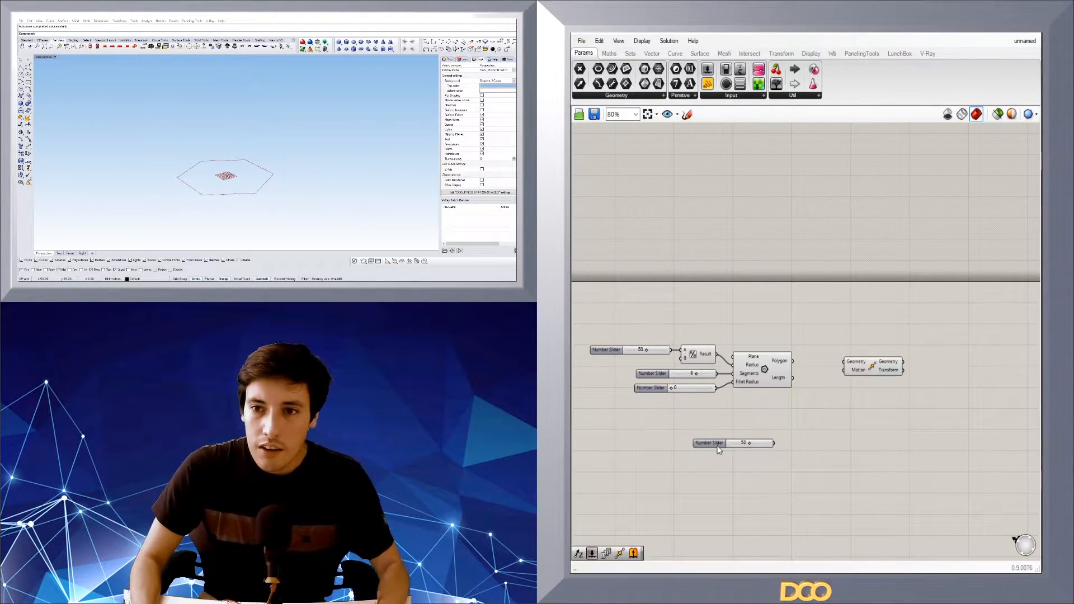
{"action": "left_click_drag", "start_coordinate": [719, 450], "coordinate": [710, 426]}
{"action": "scroll", "coordinate": [773, 403], "scroll_direction": "up", "scroll_amount": 1}
- Add a Unit Z vector, drive its Factor with the height slider and connect it to the Move component's Motion input
{"action": "double_click", "coordinate": [828, 399]}
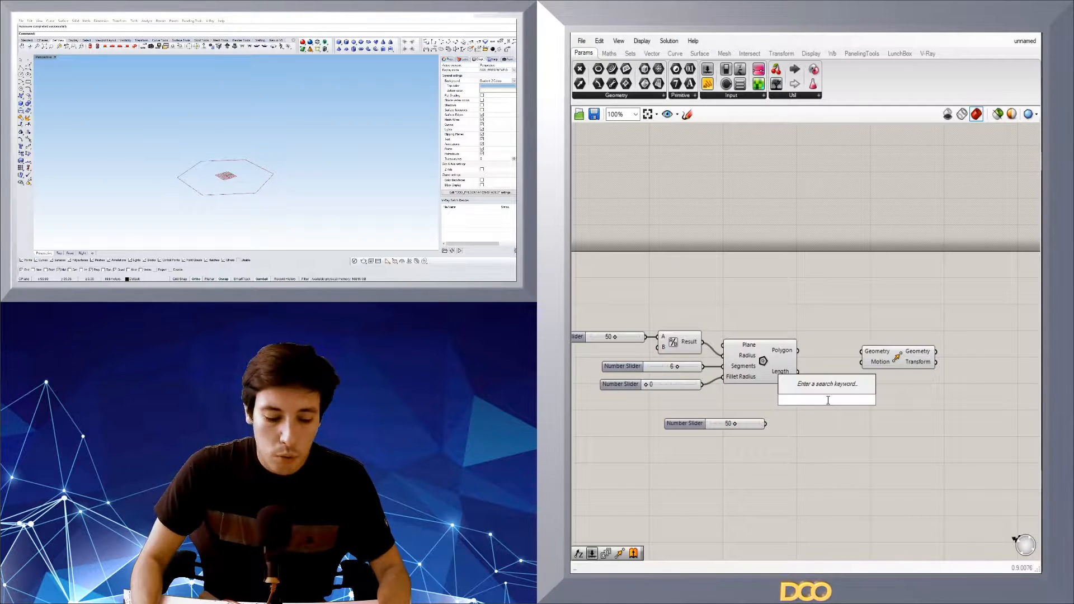
{"action": "type", "text": "z"}
{"action": "left_click", "coordinate": [815, 387]}
{"action": "left_click_drag", "start_coordinate": [813, 396], "coordinate": [882, 393]}
{"action": "left_click", "coordinate": [835, 375]}
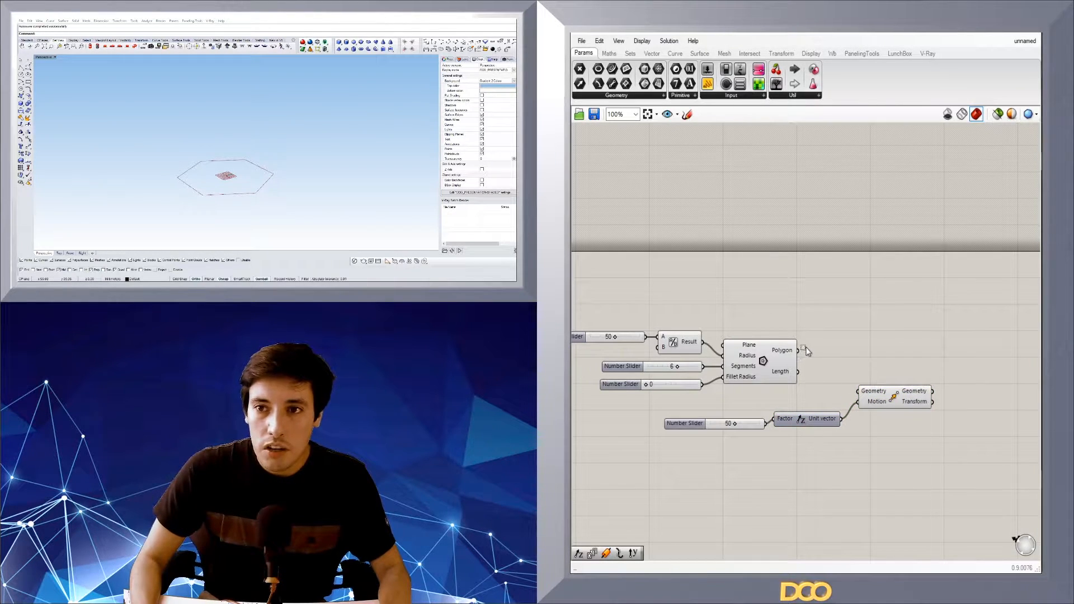
- Connect the Polygon output to the Move component's Geometry input and shift the slider, Unit Z and Move components closer to the polygon
{"action": "left_click_drag", "start_coordinate": [798, 350], "coordinate": [858, 392]}
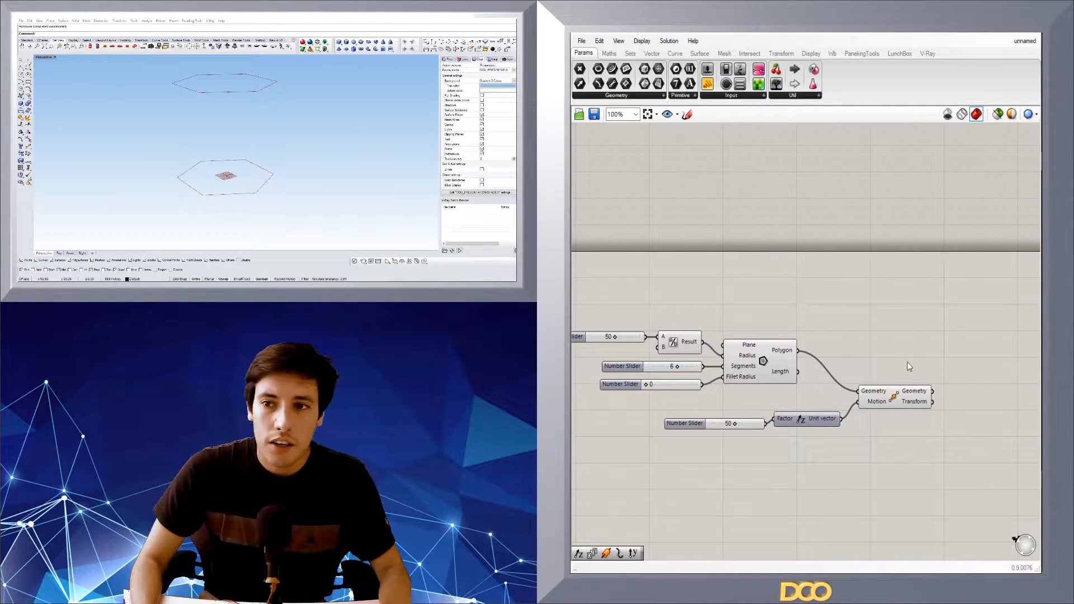
{"action": "mouse_move", "coordinate": [318, 185]}
{"action": "right_mouse_down"}
{"action": "mouse_move", "coordinate": [323, 158]}
{"action": "mouse_move", "coordinate": [314, 174]}
{"action": "right_mouse_up"}
{"action": "left_click", "coordinate": [878, 394]}
{"action": "left_click_drag", "start_coordinate": [927, 475], "coordinate": [720, 405]}
{"action": "left_click_drag", "start_coordinate": [803, 420], "coordinate": [778, 409]}
{"action": "left_click", "coordinate": [923, 464]}
{"action": "left_click", "coordinate": [860, 392]}
{"action": "mouse_move", "coordinate": [247, 163]}
{"action": "right_mouse_down"}
{"action": "mouse_move", "coordinate": [254, 150]}
{"action": "mouse_move", "coordinate": [259, 167]}
{"action": "right_mouse_up"}
{"action": "right_click_drag", "start_coordinate": [336, 181], "coordinate": [330, 168]}
{"action": "left_click_drag", "start_coordinate": [744, 421], "coordinate": [896, 425]}
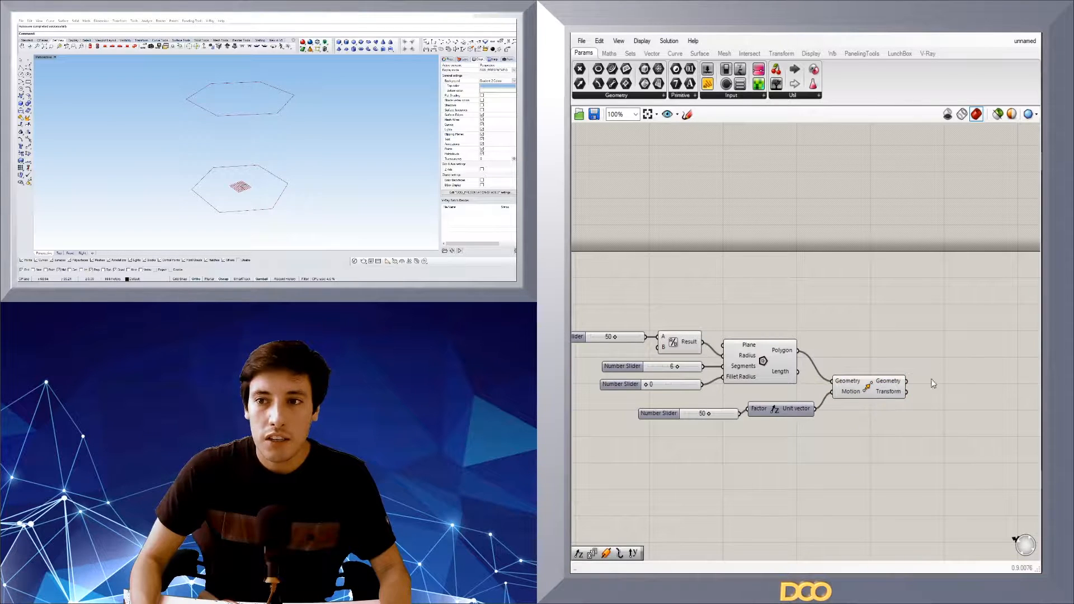
- Add a Rotate component after the Move component and feed the moved geometry into its Geometry input
{"action": "right_click_drag", "start_coordinate": [905, 389], "coordinate": [858, 388]}
{"action": "double_click", "coordinate": [957, 352]}
{"action": "type", "text": "ROT"}
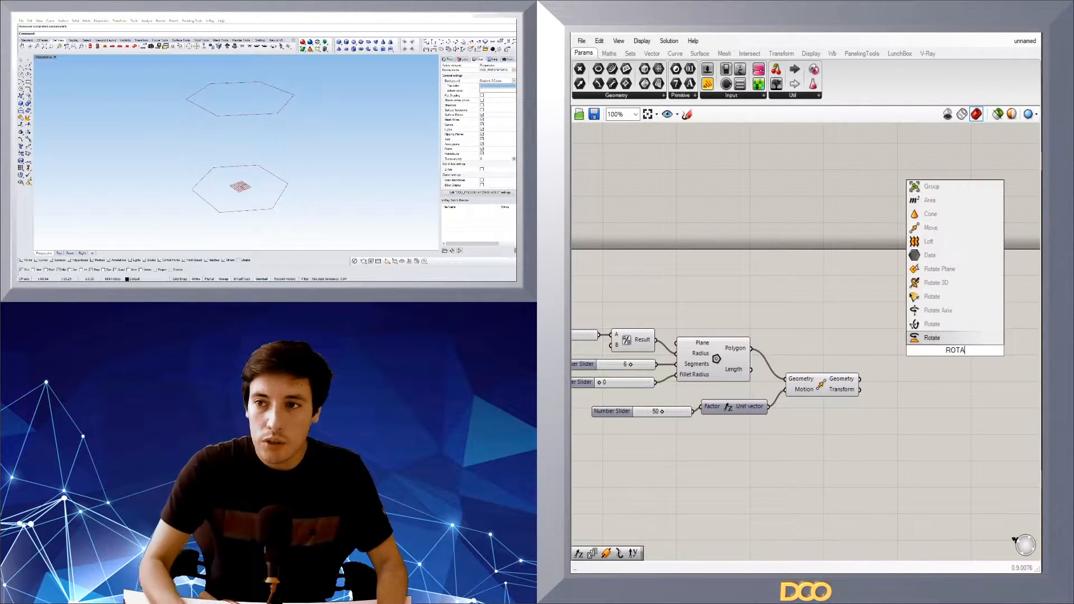
{"action": "type", "text": "A"}
{"action": "left_click", "coordinate": [972, 338]}
{"action": "left_click_drag", "start_coordinate": [940, 348], "coordinate": [931, 389]}
{"action": "left_click", "coordinate": [883, 389]}
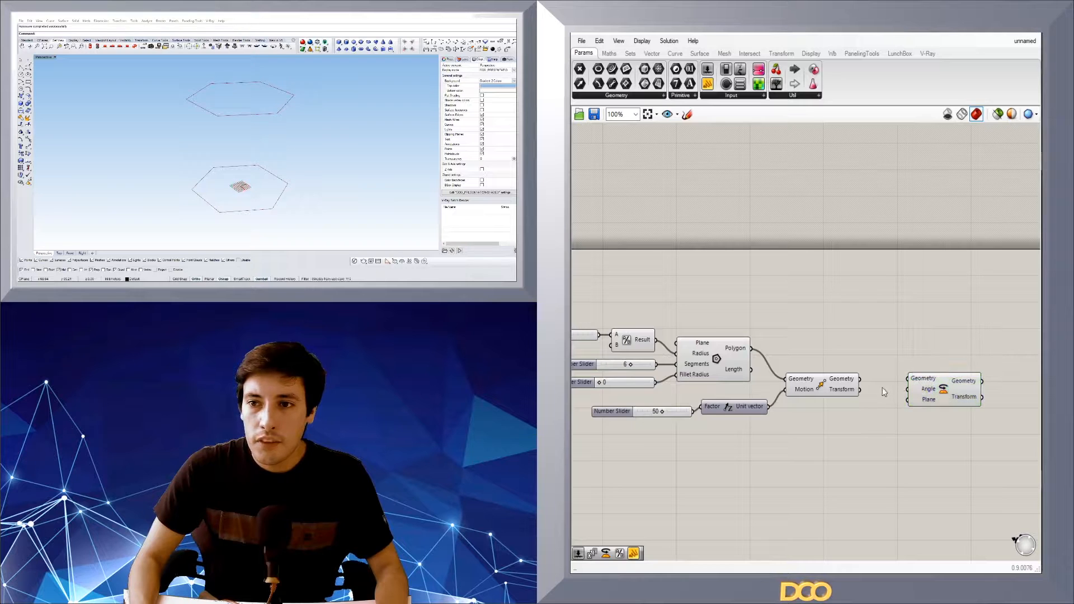
{"action": "left_click", "coordinate": [826, 386]}
{"action": "left_click_drag", "start_coordinate": [859, 378], "coordinate": [907, 379]}
{"action": "left_click_drag", "start_coordinate": [928, 390], "coordinate": [910, 419]}
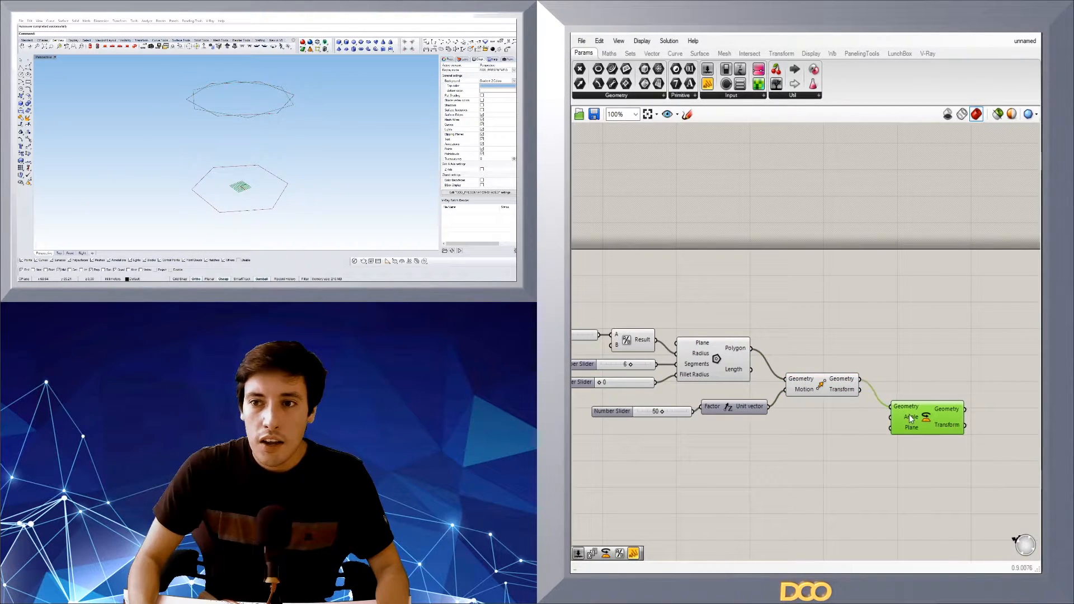
- Add a number slider ranging from 0 to 180 below the Move component and connect it to the Rotate component's Angle input
{"action": "right_click_drag", "start_coordinate": [816, 422], "coordinate": [852, 420]}
{"action": "double_click", "coordinate": [844, 418]}
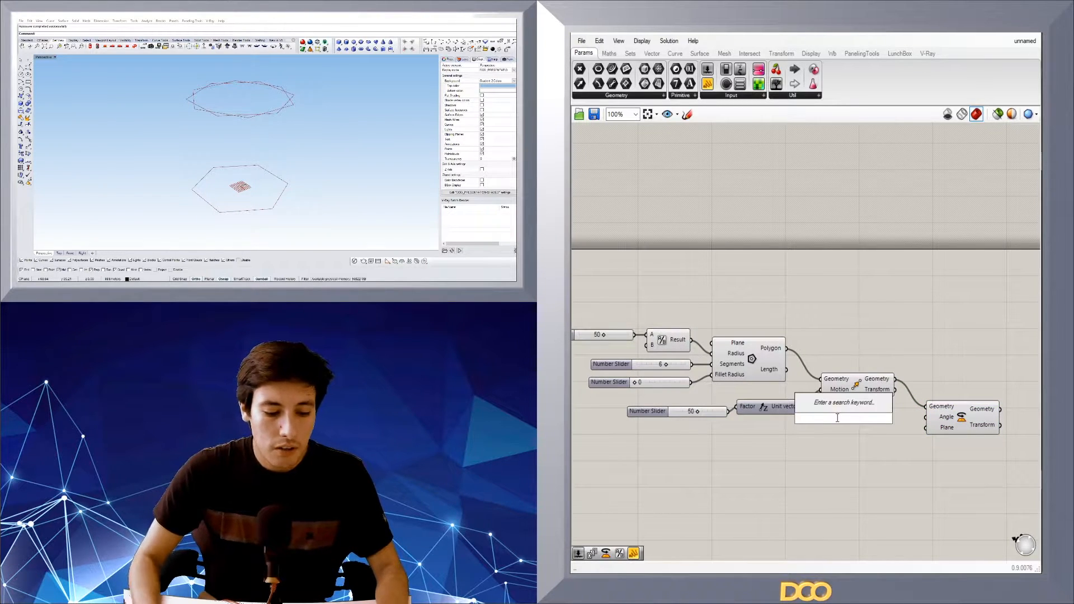
{"action": "type", "text": "0..180"}
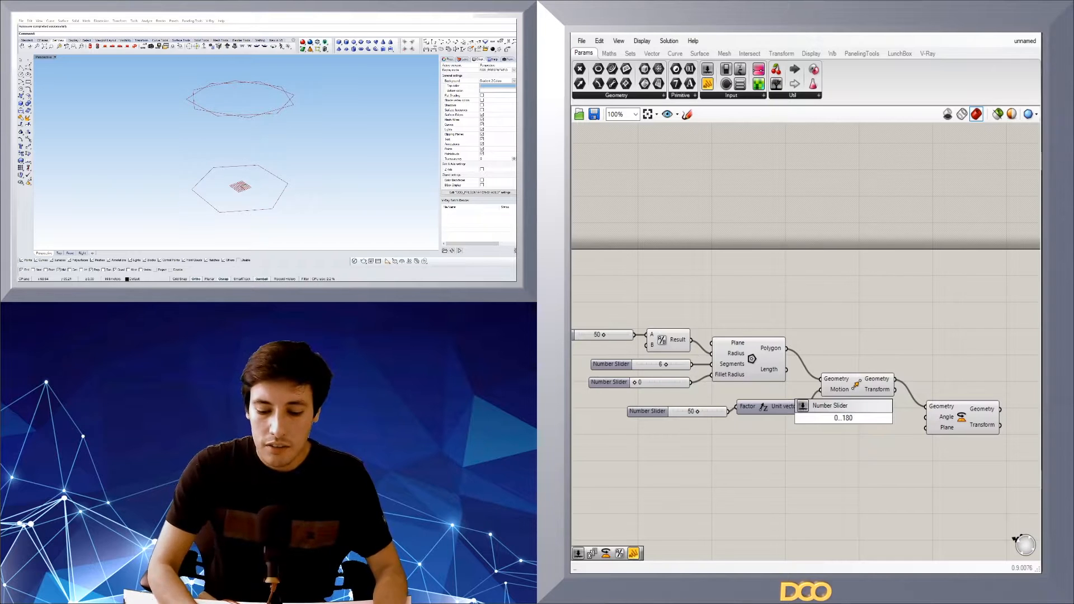
{"action": "key", "text": "Return"}
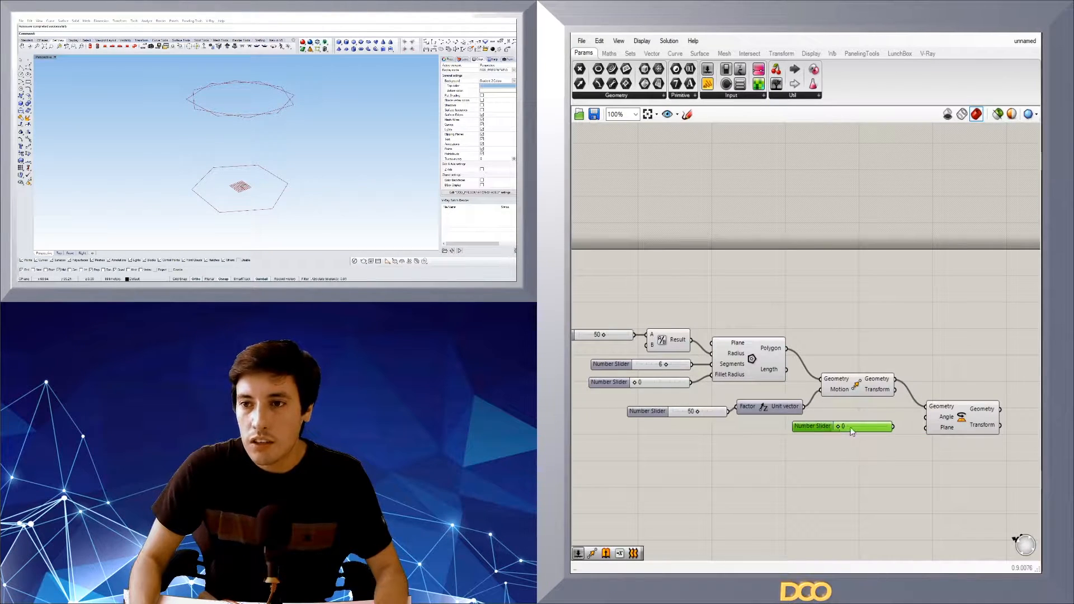
{"action": "left_click_drag", "start_coordinate": [812, 427], "coordinate": [815, 427]}
{"action": "left_click_drag", "start_coordinate": [896, 427], "coordinate": [938, 422]}
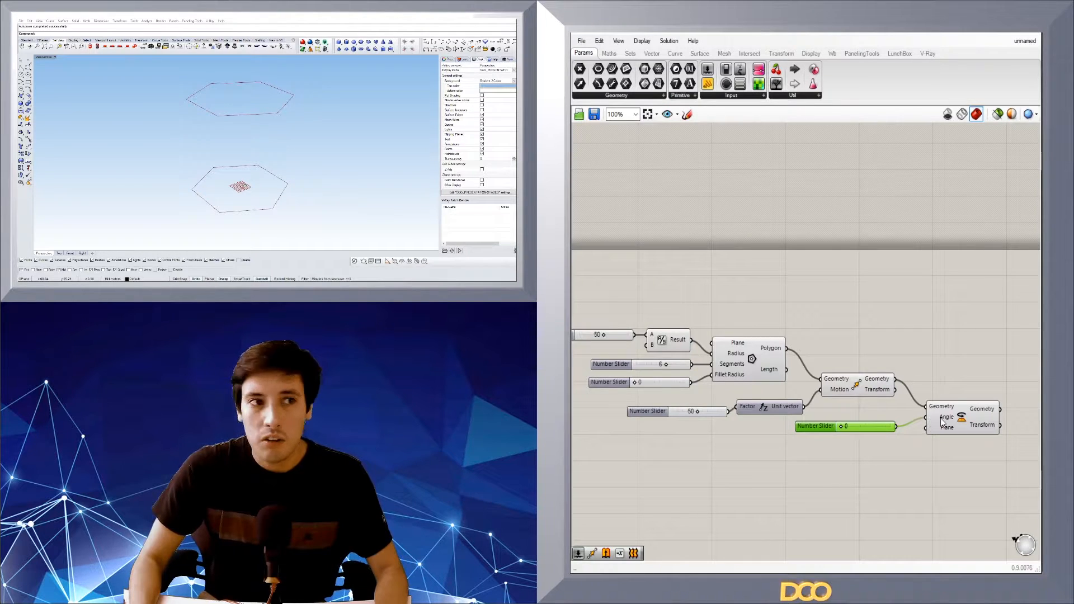
- Switch the Rotate component's Angle input to degrees and try out the rotation with the angle slider
{"action": "right_click", "coordinate": [943, 421]}
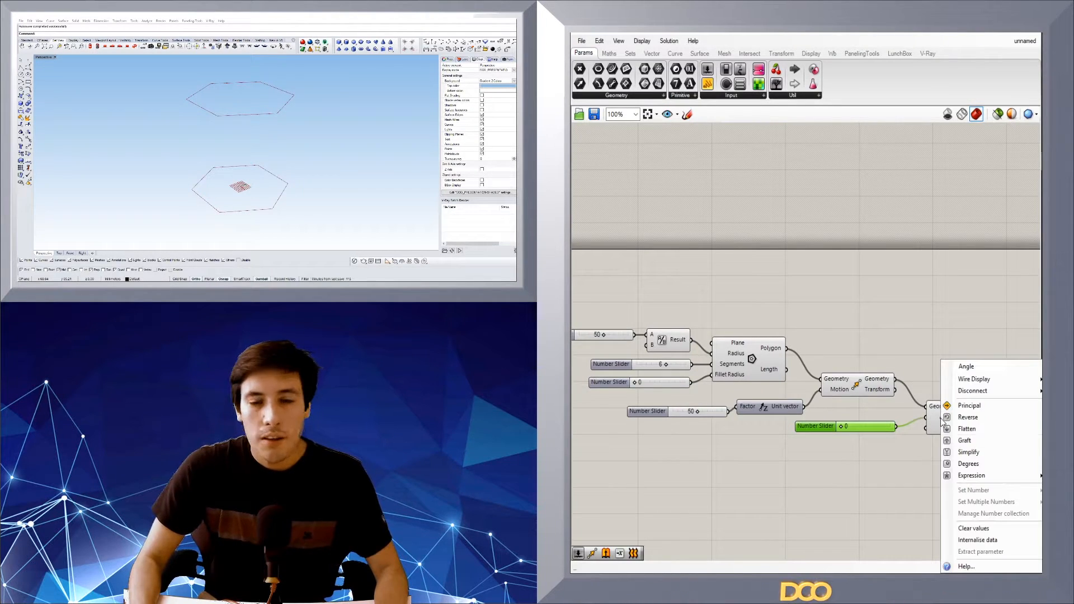
{"action": "left_click", "coordinate": [968, 463]}
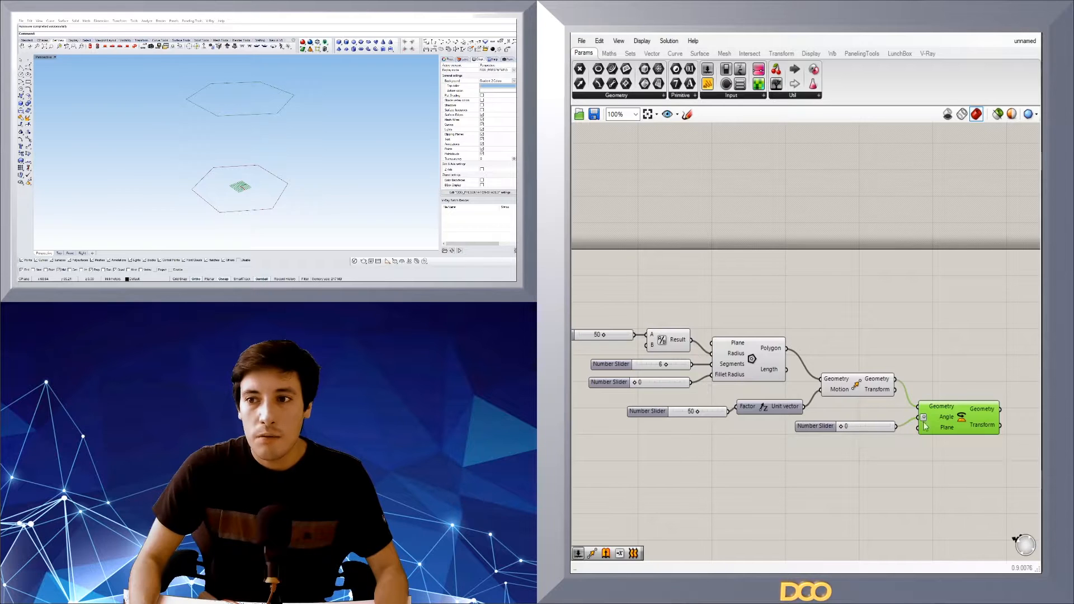
{"action": "mouse_move", "coordinate": [845, 428]}
{"action": "left_mouse_down"}
{"action": "mouse_move", "coordinate": [895, 428]}
{"action": "mouse_move", "coordinate": [864, 430]}
{"action": "left_mouse_up"}
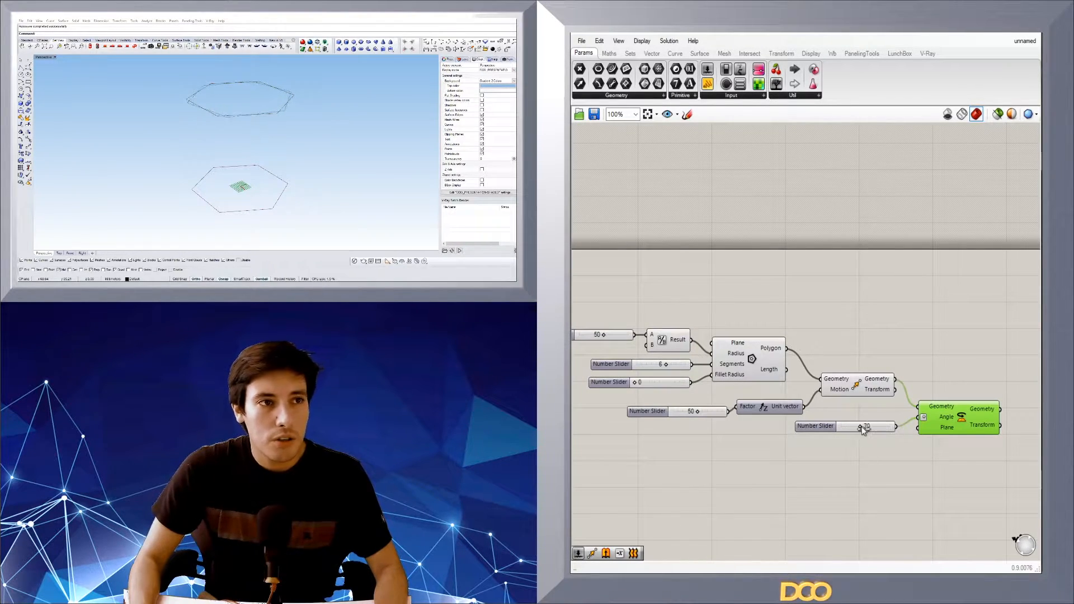
- Turn off the Move component's preview, shift the Rotate component slightly up and return the angle slider to 0
{"action": "left_click", "coordinate": [868, 343]}
{"action": "left_click", "coordinate": [860, 394]}
{"action": "middle_click", "coordinate": [866, 377]}
{"action": "left_click", "coordinate": [883, 358]}
{"action": "middle_click", "coordinate": [881, 385]}
{"action": "left_click", "coordinate": [905, 358]}
{"action": "left_click", "coordinate": [952, 412]}
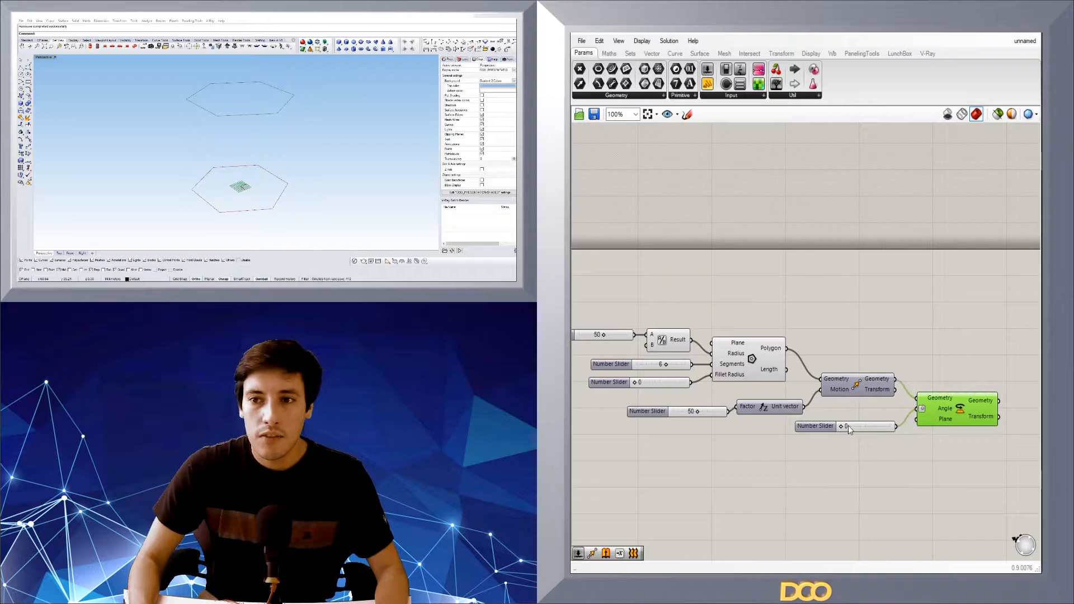
{"action": "mouse_move", "coordinate": [841, 427]}
{"action": "left_mouse_down"}
{"action": "mouse_move", "coordinate": [908, 420]}
{"action": "mouse_move", "coordinate": [827, 428]}
{"action": "left_mouse_up"}
{"action": "left_click", "coordinate": [912, 433]}
- Add a second Move component above the first one and connect the Polygon output to its Geometry input
{"action": "scroll", "coordinate": [934, 381], "scroll_direction": "down", "scroll_amount": 2}
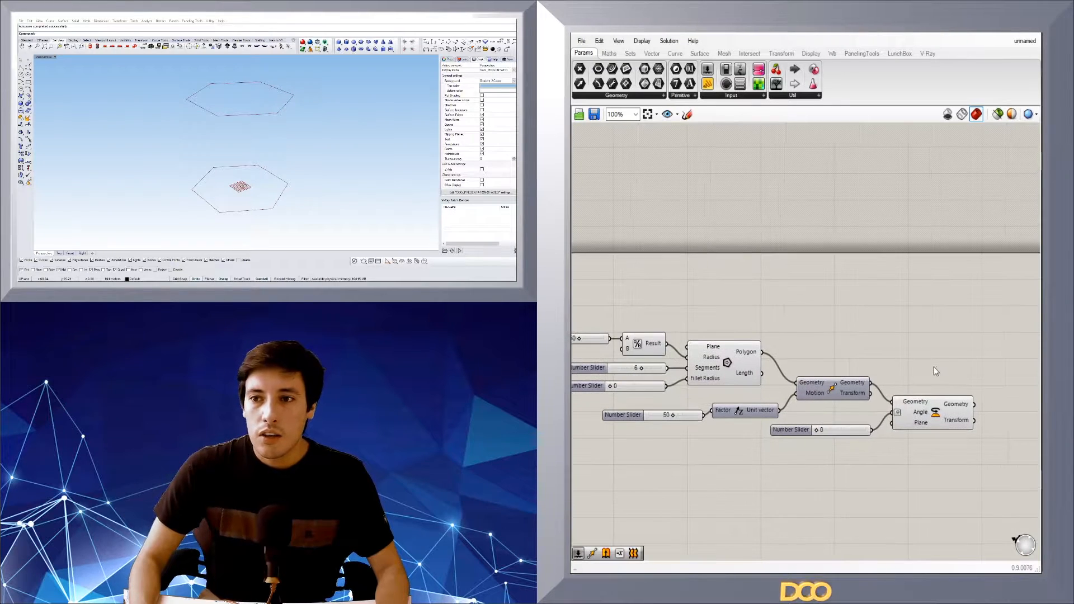
{"action": "right_click_drag", "start_coordinate": [333, 194], "coordinate": [322, 178]}
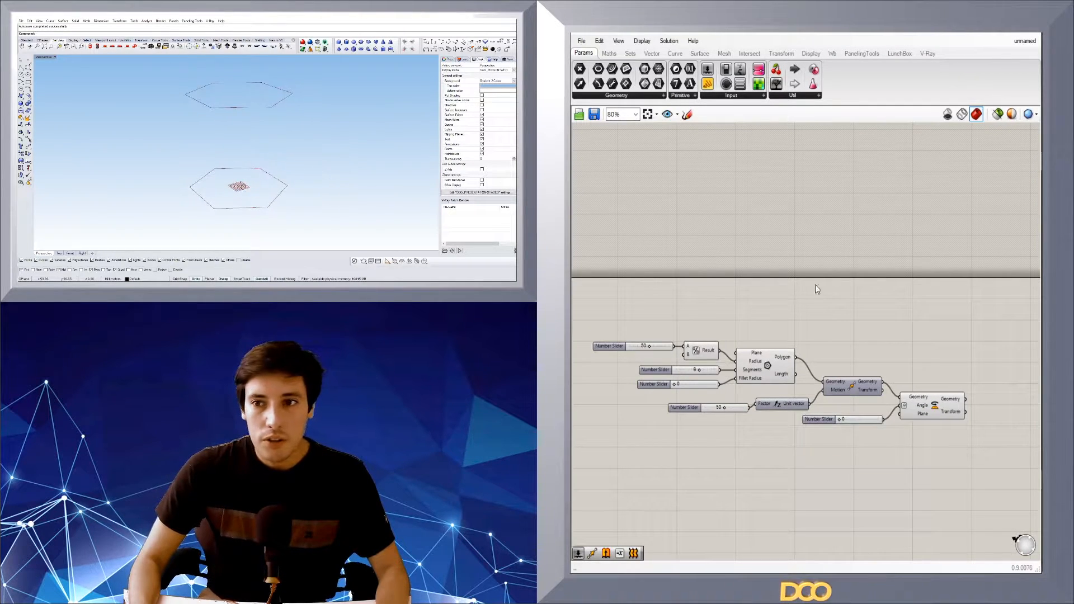
{"action": "left_click", "coordinate": [768, 362]}
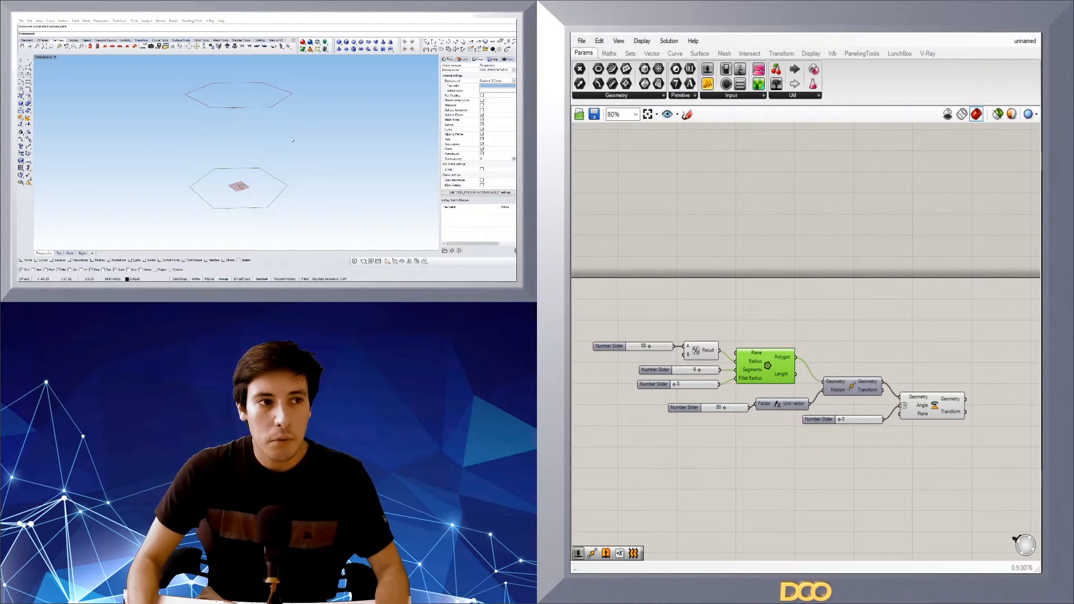
{"action": "left_click", "coordinate": [942, 412]}
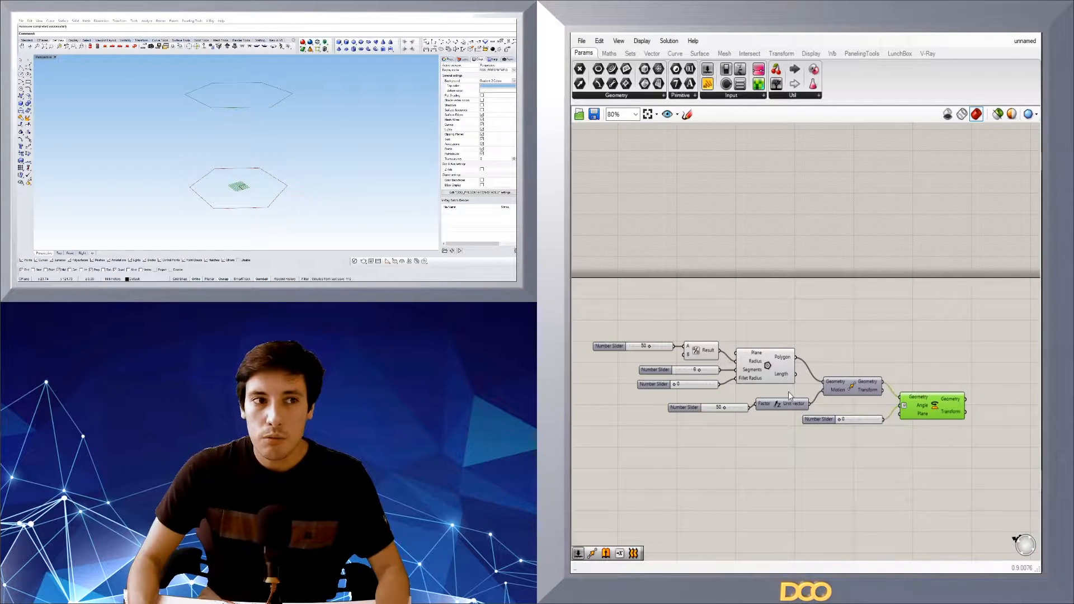
{"action": "left_click", "coordinate": [769, 364]}
{"action": "double_click", "coordinate": [923, 323]}
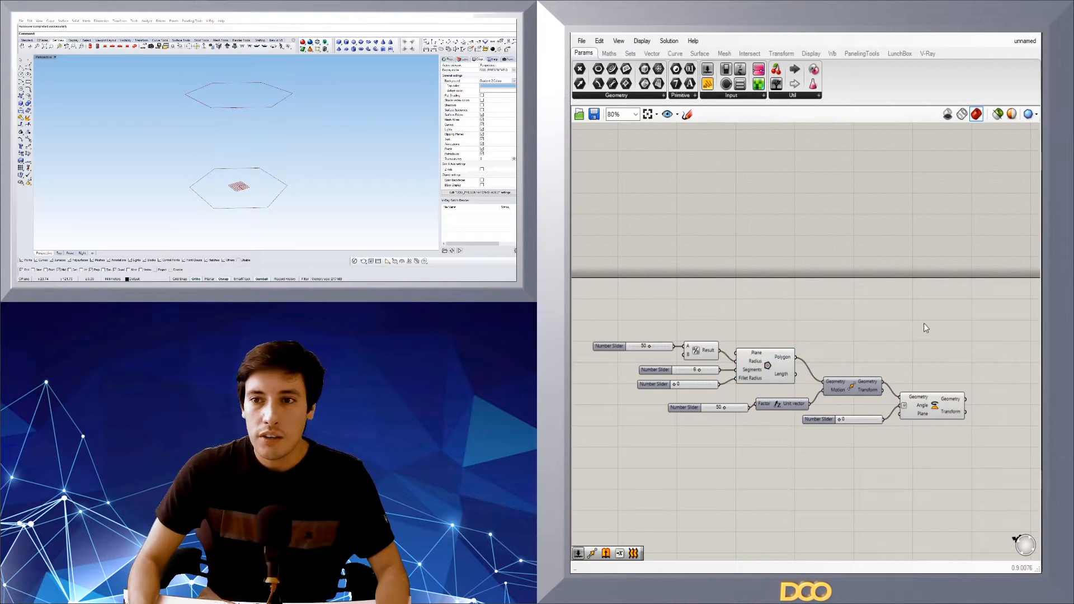
{"action": "type", "text": "MOVE"}
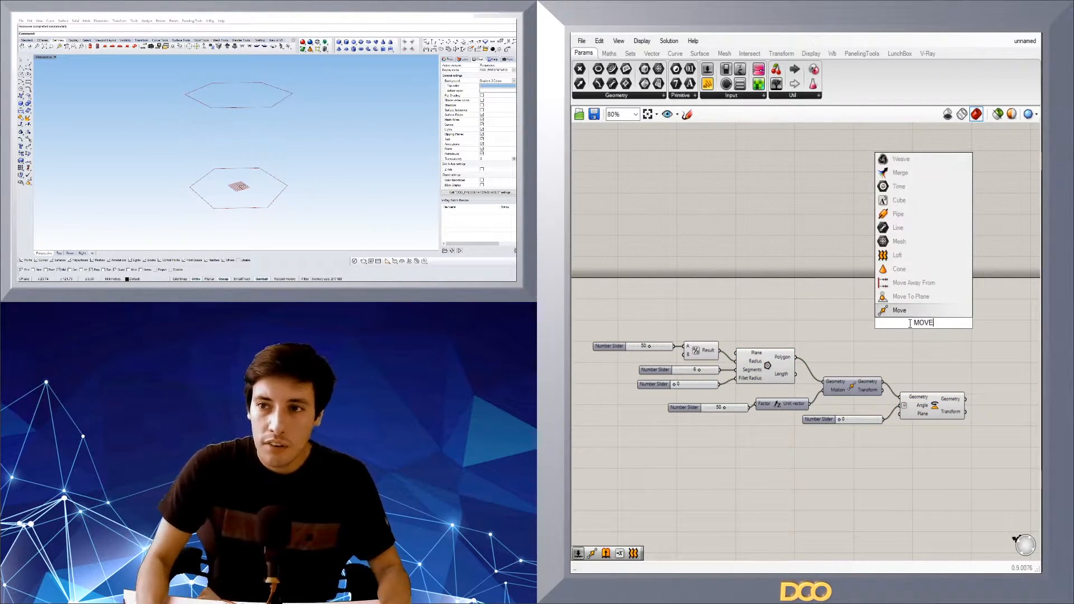
{"action": "key", "text": "Return"}
{"action": "left_click_drag", "start_coordinate": [923, 328], "coordinate": [883, 328]}
{"action": "left_click_drag", "start_coordinate": [796, 357], "coordinate": [915, 321]}
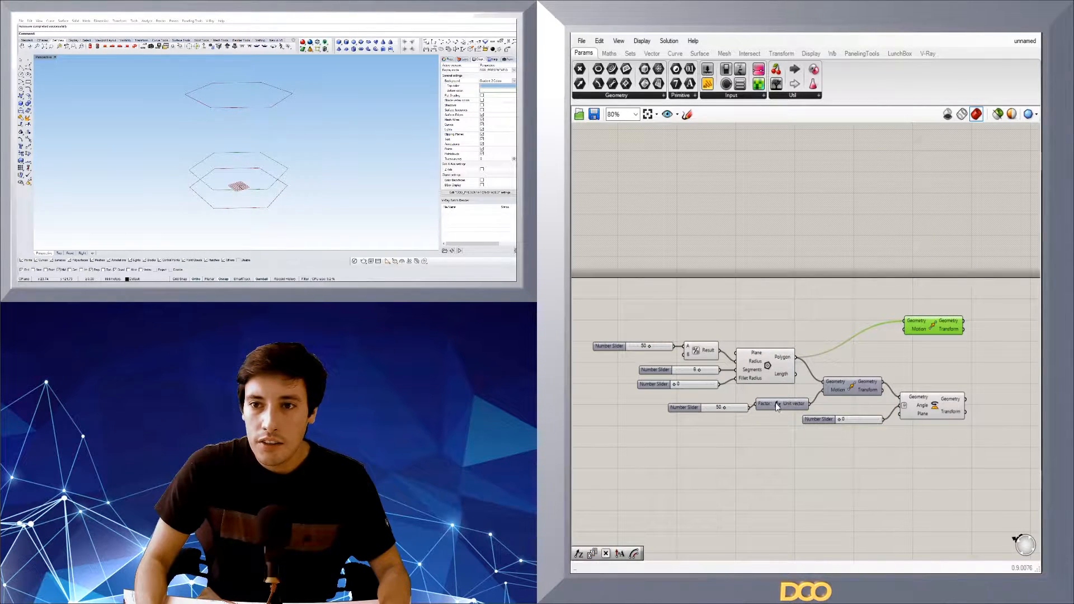
- Add a Division by 2, feed the Unit Z vector into its A input and connect the result to the second Move's Motion input
{"action": "double_click", "coordinate": [864, 345]}
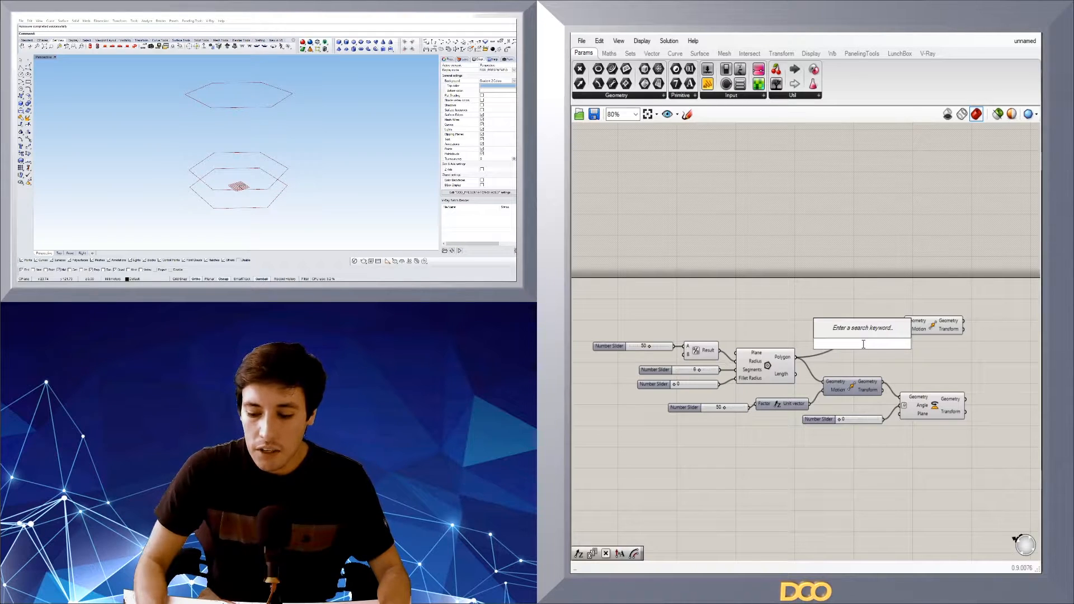
{"action": "type", "text": "Division"}
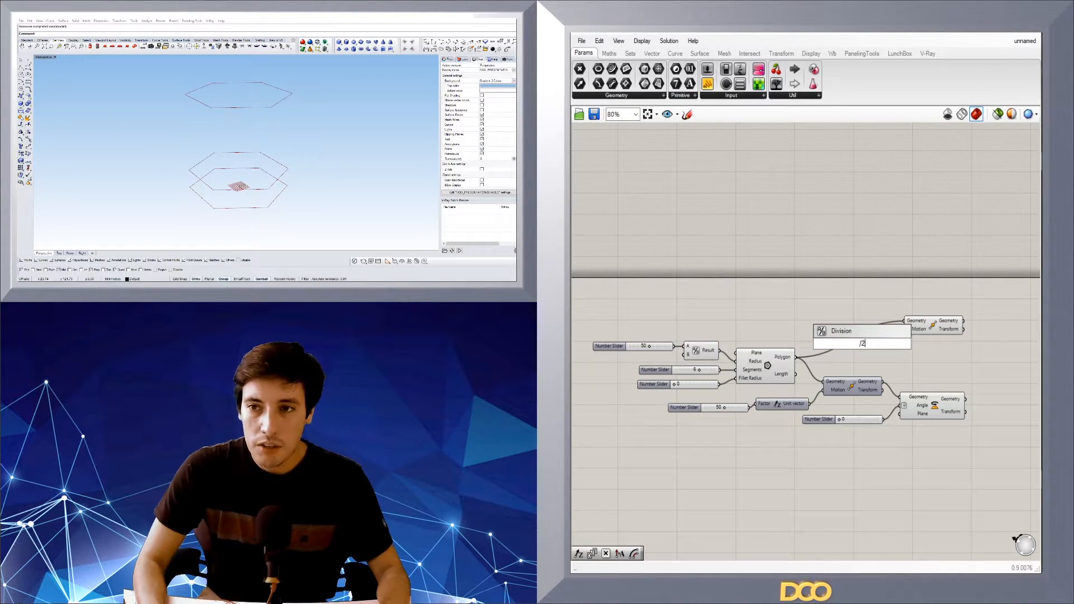
{"action": "key", "text": "Return"}
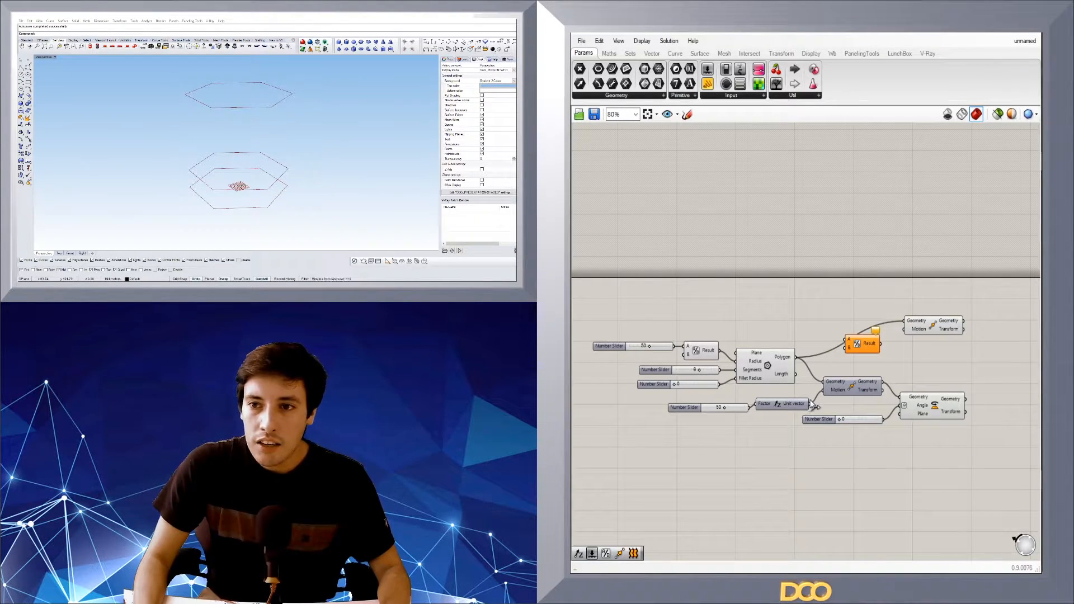
{"action": "left_click_drag", "start_coordinate": [850, 348], "coordinate": [852, 360]}
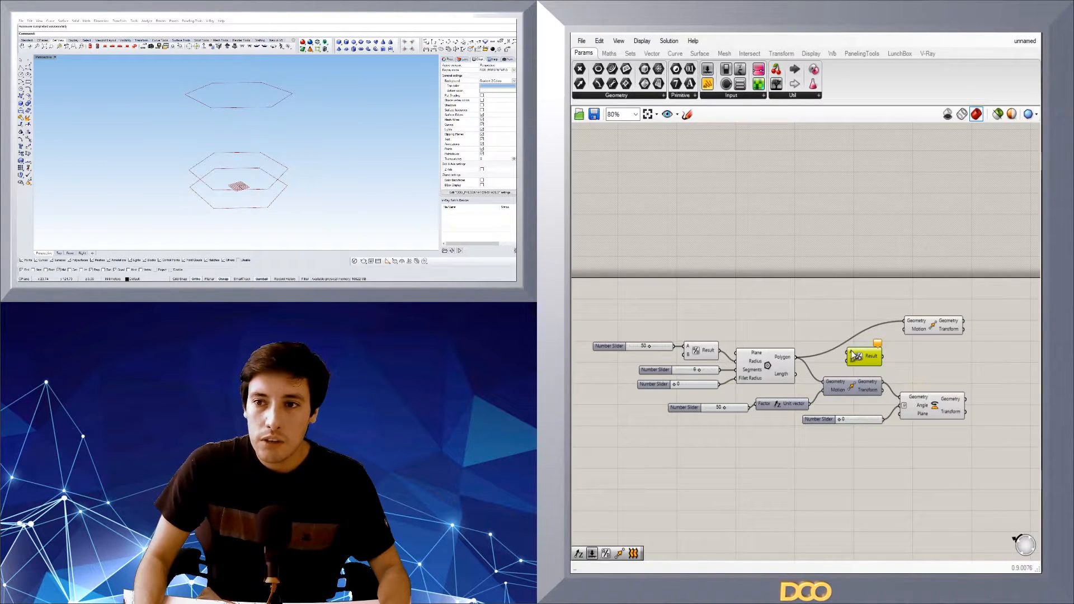
{"action": "left_click", "coordinate": [855, 340]}
{"action": "left_click_drag", "start_coordinate": [848, 353], "coordinate": [809, 404]}
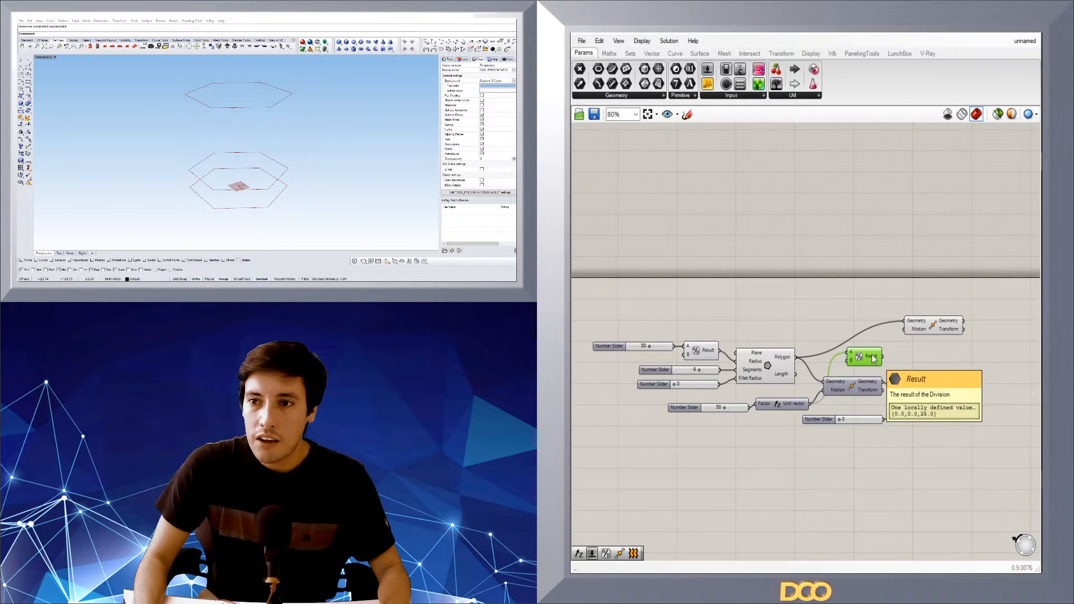
{"action": "left_click_drag", "start_coordinate": [907, 340], "coordinate": [904, 329]}
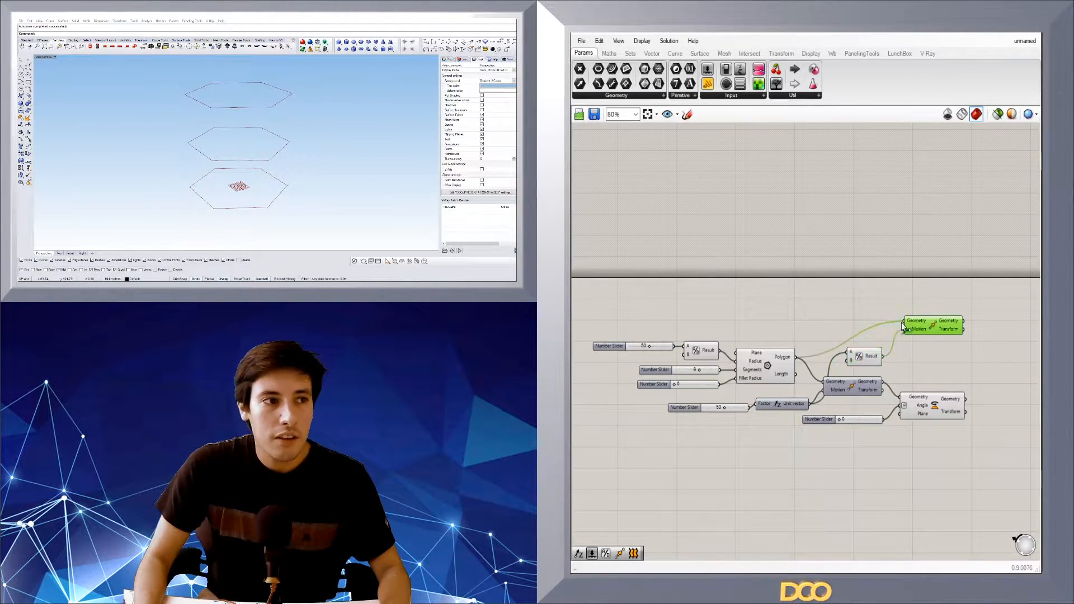
{"action": "left_click", "coordinate": [881, 213]}
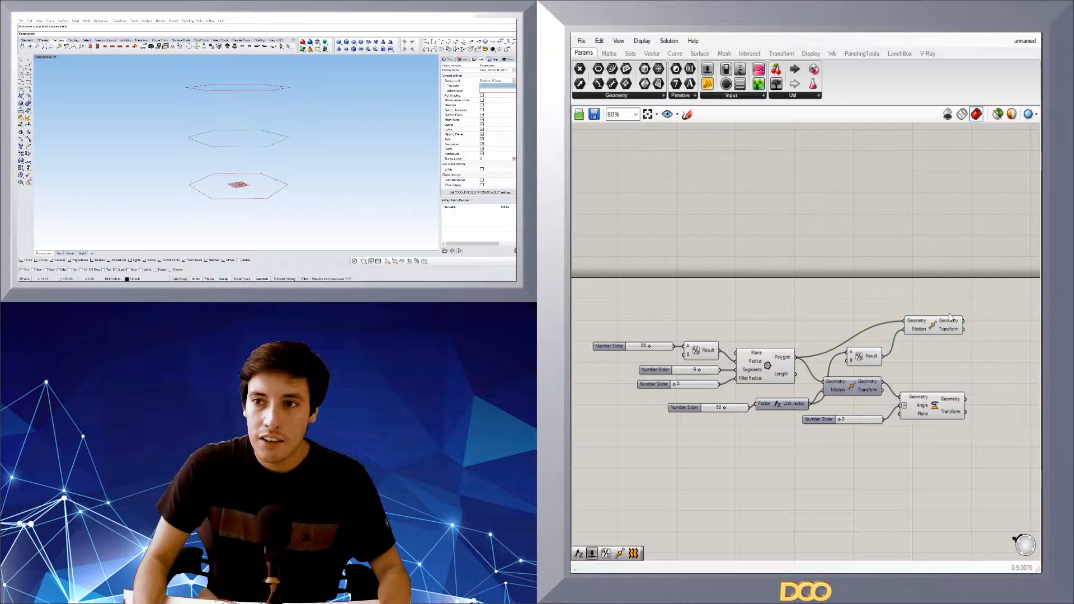
{"action": "left_click_drag", "start_coordinate": [920, 325], "coordinate": [917, 334]}
- Set the rotation angle slider to 90
{"action": "right_click_drag", "start_coordinate": [956, 300], "coordinate": [923, 305]}
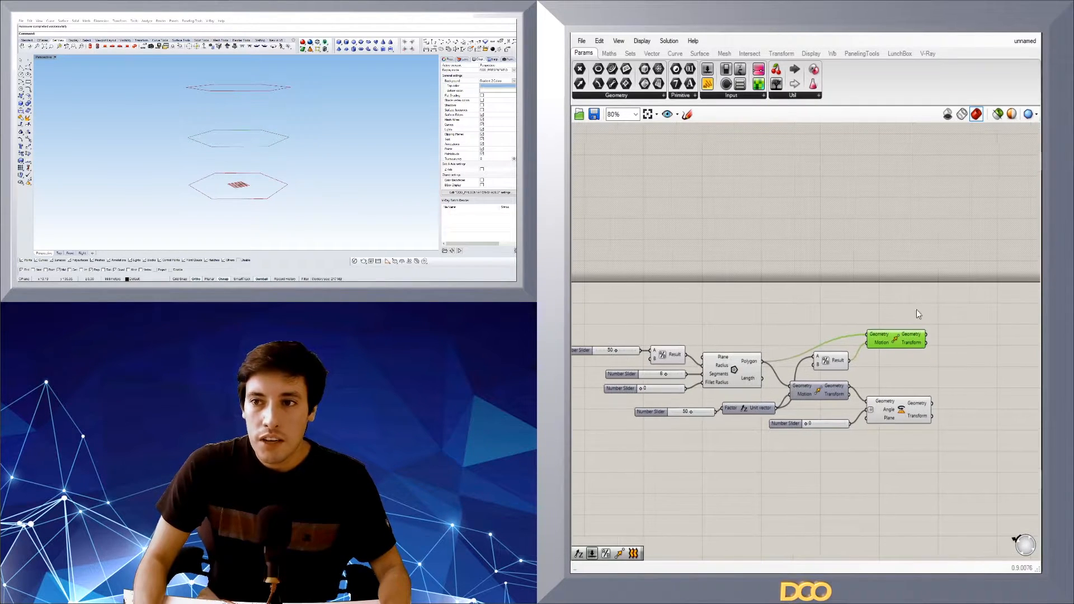
{"action": "double_click", "coordinate": [815, 427]}
{"action": "left_click", "coordinate": [818, 525]}
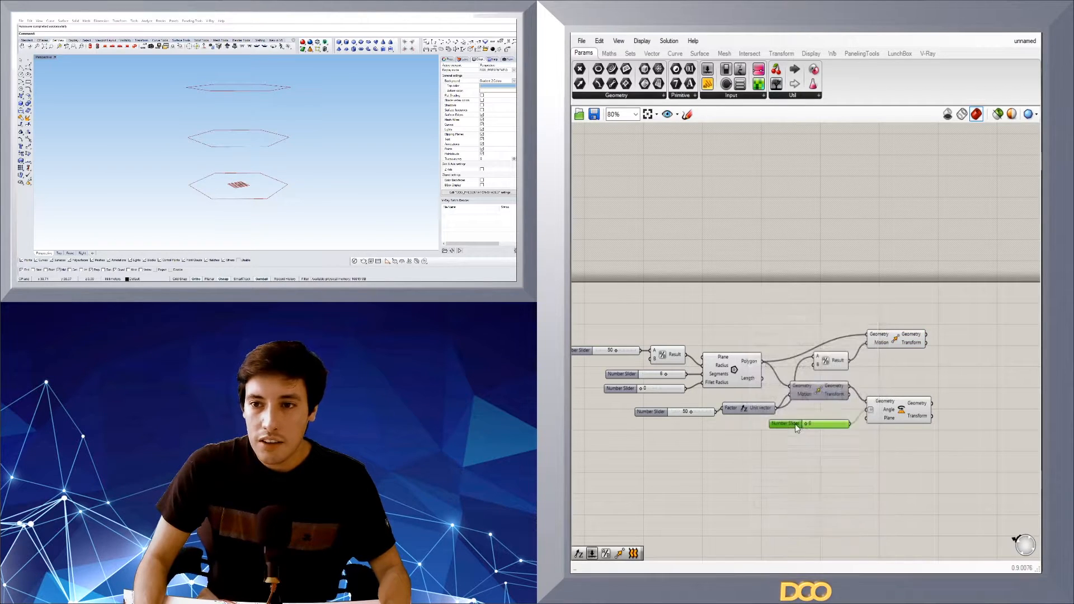
{"action": "scroll", "coordinate": [817, 423], "scroll_direction": "up", "scroll_amount": 4}
{"action": "double_click", "coordinate": [818, 423]}
{"action": "type", "text": "90"}
{"action": "key", "text": "Return"}
- Add a second Rotate component after the upper Move component and feed the moved geometry into its Geometry input
{"action": "scroll", "coordinate": [992, 315], "scroll_direction": "down", "scroll_amount": 2}
{"action": "right_click_drag", "start_coordinate": [992, 314], "coordinate": [859, 354]}
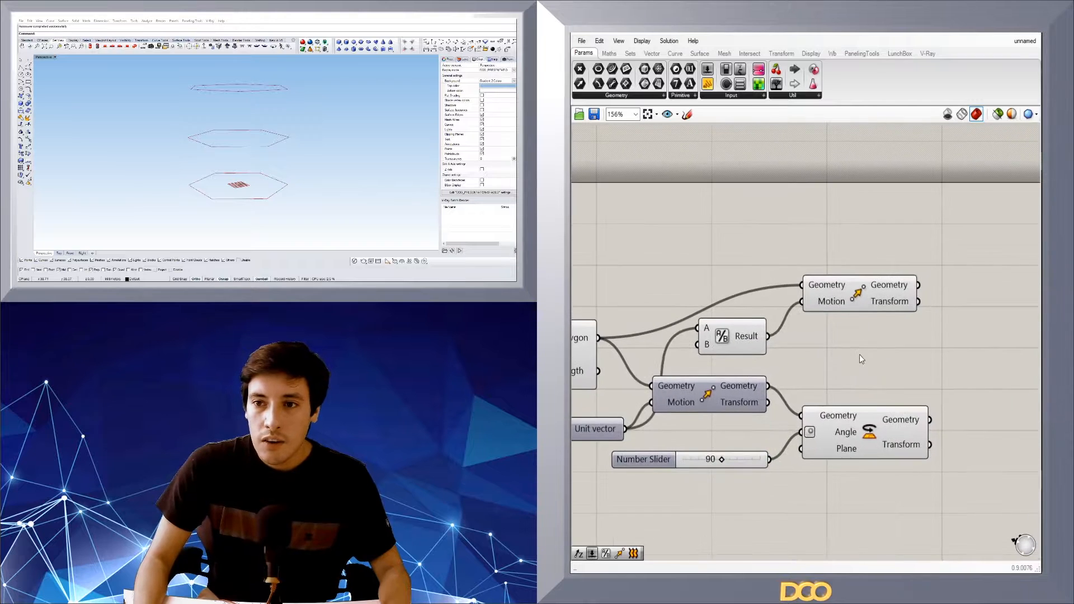
{"action": "right_click_drag", "start_coordinate": [969, 328], "coordinate": [932, 342]}
{"action": "left_click", "coordinate": [813, 340]}
{"action": "double_click", "coordinate": [939, 350]}
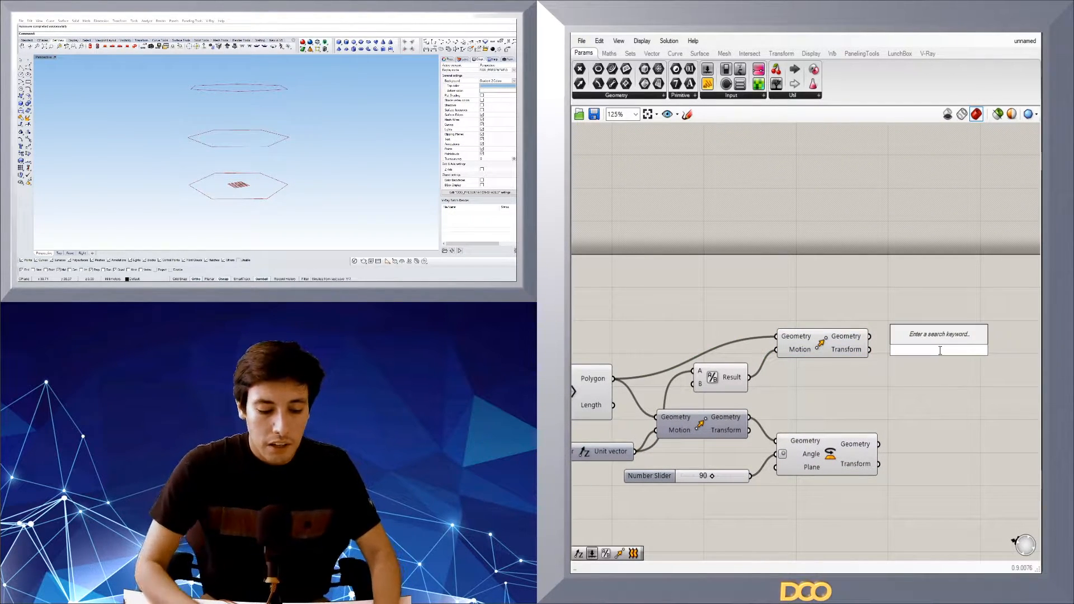
{"action": "type", "text": "rotate"}
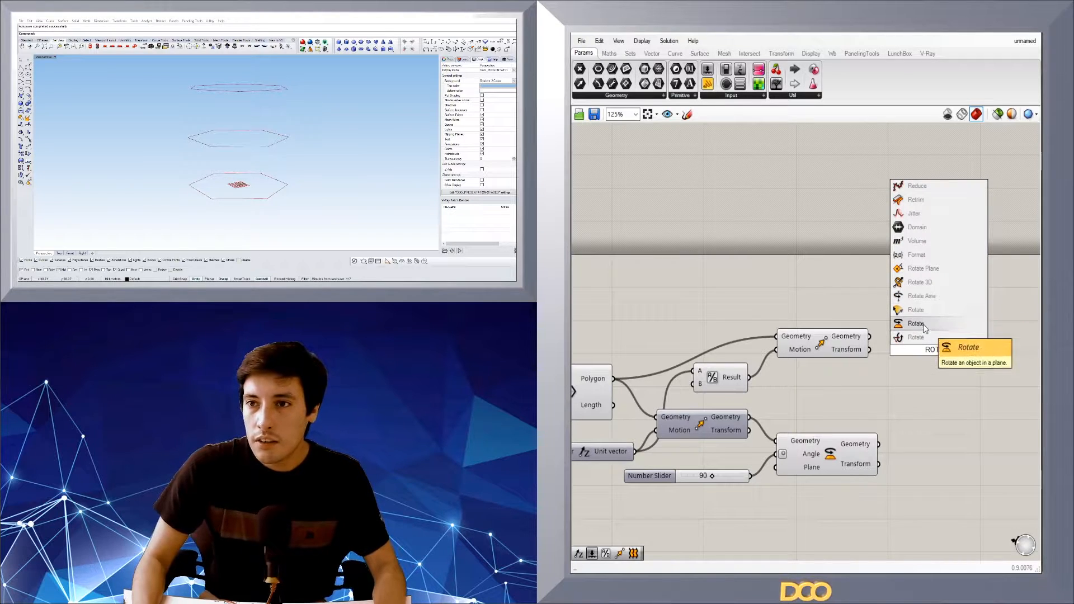
{"action": "left_click", "coordinate": [917, 324]}
{"action": "left_click", "coordinate": [847, 345]}
{"action": "left_click_drag", "start_coordinate": [866, 337], "coordinate": [892, 336]}
{"action": "left_click_drag", "start_coordinate": [937, 351], "coordinate": [952, 373]}
{"action": "left_click", "coordinate": [776, 430]}
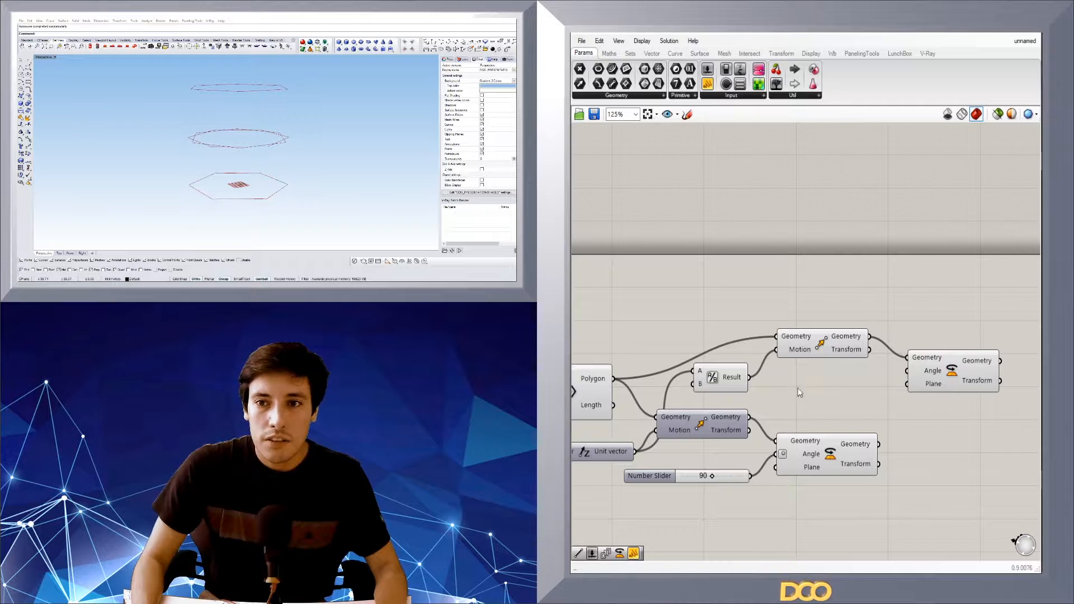
- Add another Division component between the two Rotate components and connect the angle slider to its A input
{"action": "double_click", "coordinate": [855, 381]}
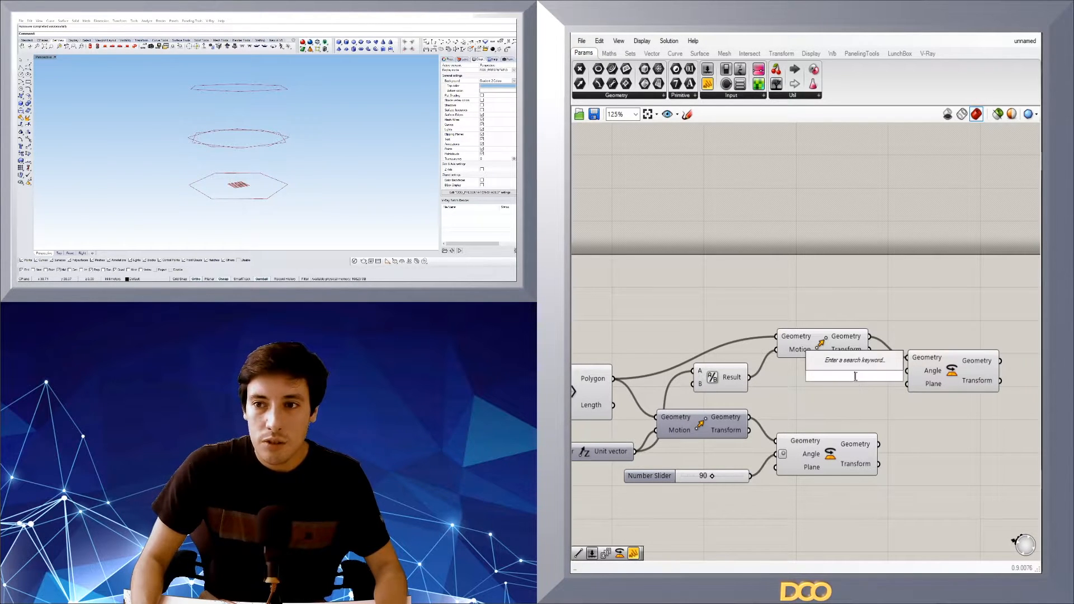
{"action": "type", "text": "div"}
{"action": "key", "text": "Return"}
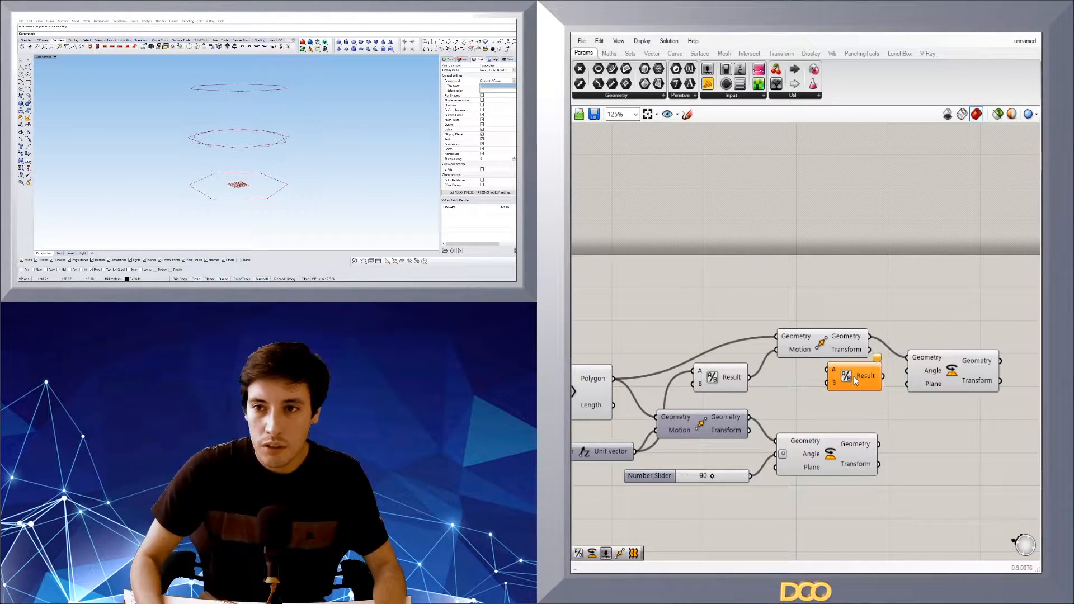
{"action": "left_click_drag", "start_coordinate": [853, 377], "coordinate": [842, 405]}
{"action": "left_click_drag", "start_coordinate": [750, 475], "coordinate": [835, 403]}
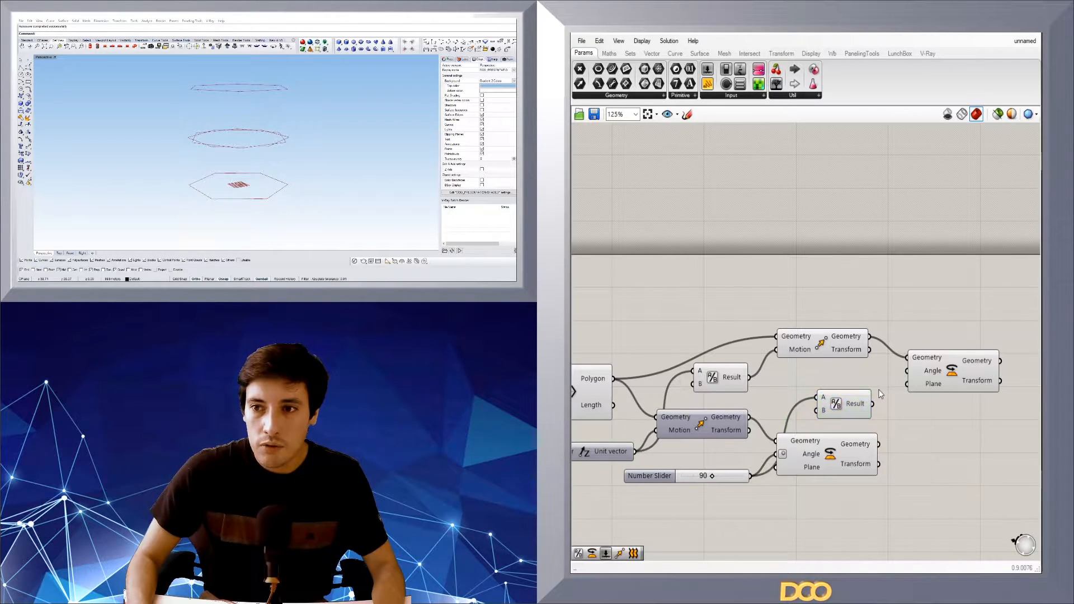
- Switch the second Rotate's Angle input to degrees, connect the angle Division's result to it and shift that Division up
{"action": "left_click", "coordinate": [932, 374]}
{"action": "right_click", "coordinate": [932, 373]}
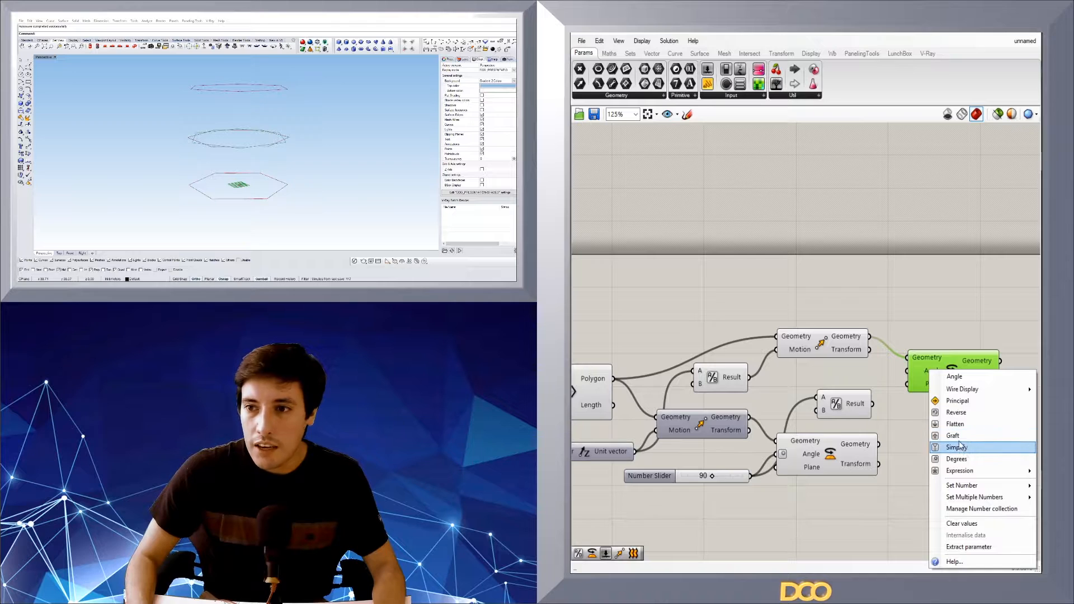
{"action": "left_click", "coordinate": [952, 459]}
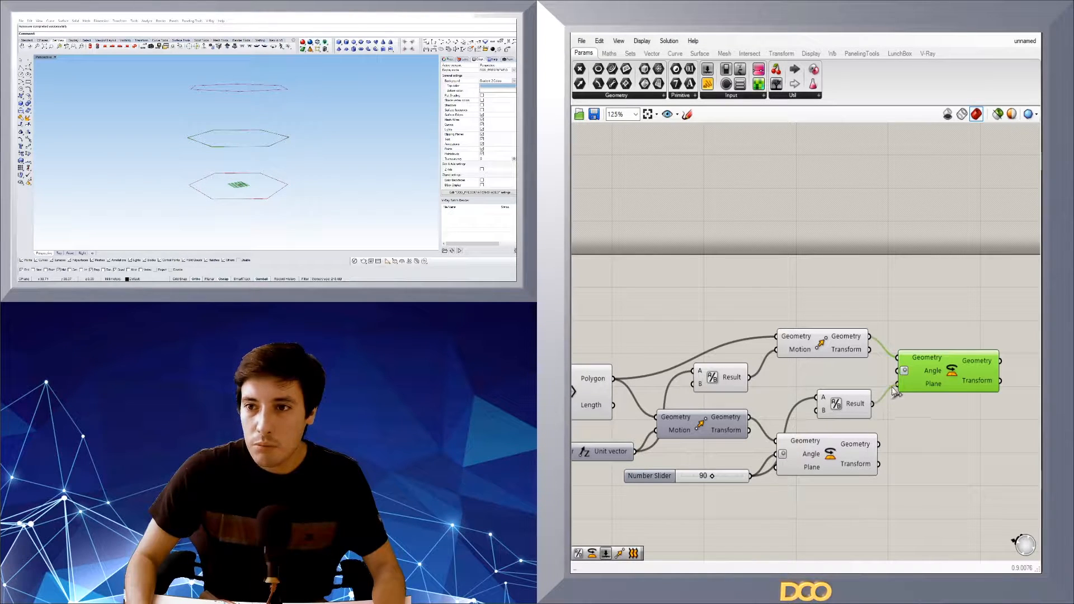
{"action": "left_click_drag", "start_coordinate": [845, 407], "coordinate": [841, 388]}
- Turn off the preview of the upper Move component and the two adjacent Division components
{"action": "left_click_drag", "start_coordinate": [840, 281], "coordinate": [705, 400]}
{"action": "middle_click", "coordinate": [796, 398]}
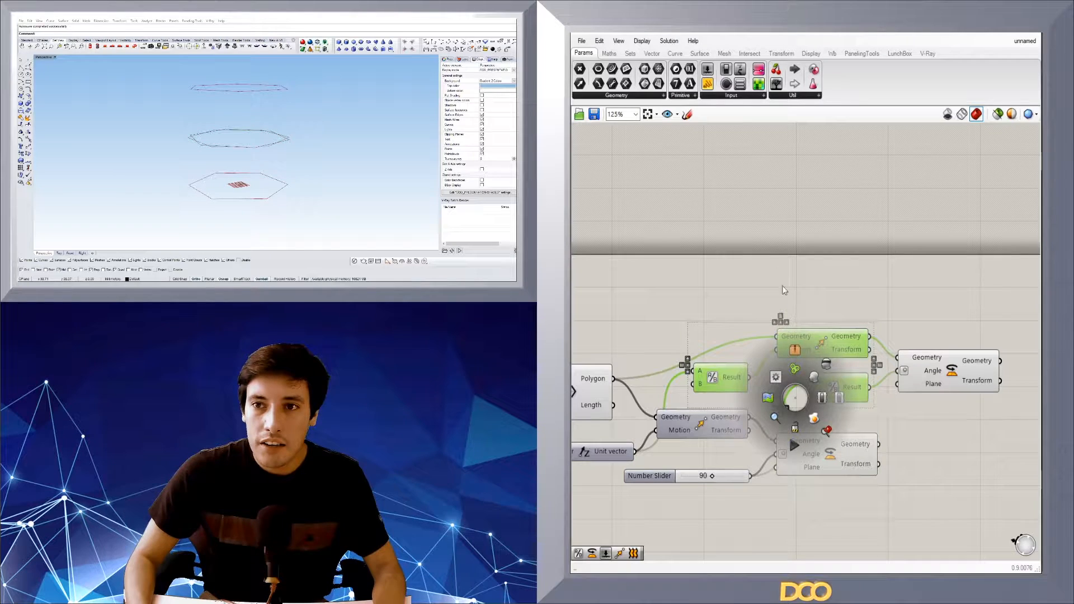
{"action": "left_click", "coordinate": [830, 366]}
{"action": "left_click", "coordinate": [795, 324]}
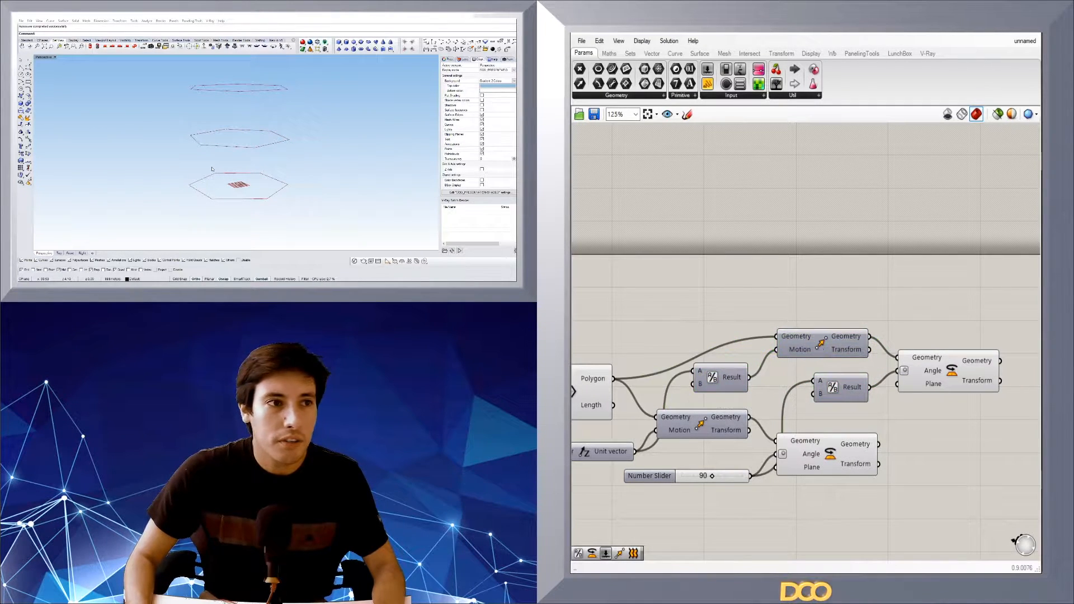
- Set the rotation angle slider to 0 and the height slider to 50
{"action": "right_click_drag", "start_coordinate": [604, 381], "coordinate": [737, 327]}
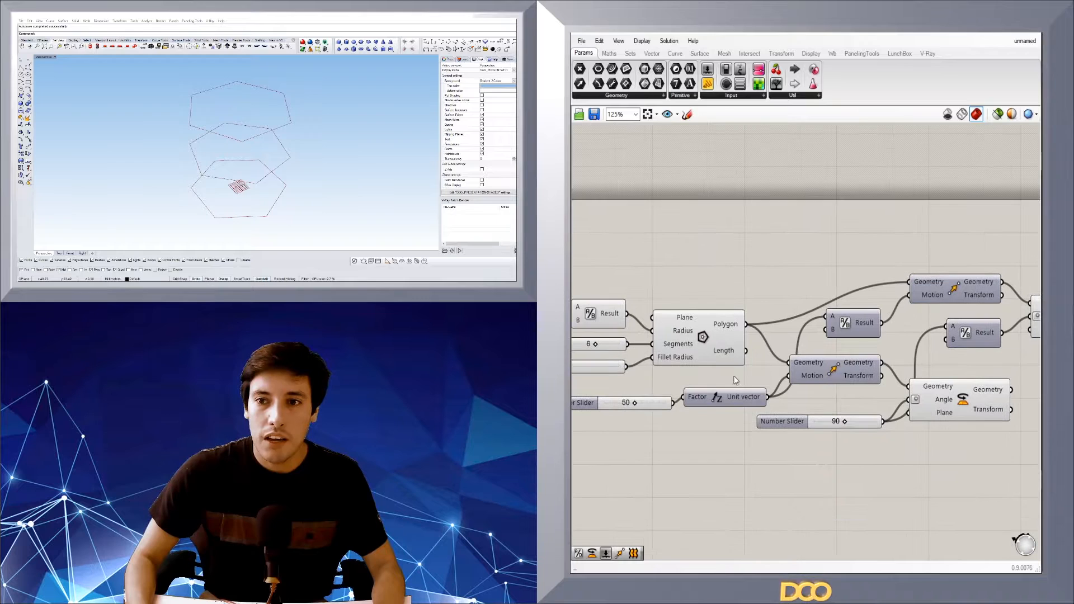
{"action": "left_click_drag", "start_coordinate": [846, 423], "coordinate": [813, 425]}
{"action": "right_click_drag", "start_coordinate": [728, 453], "coordinate": [812, 456]}
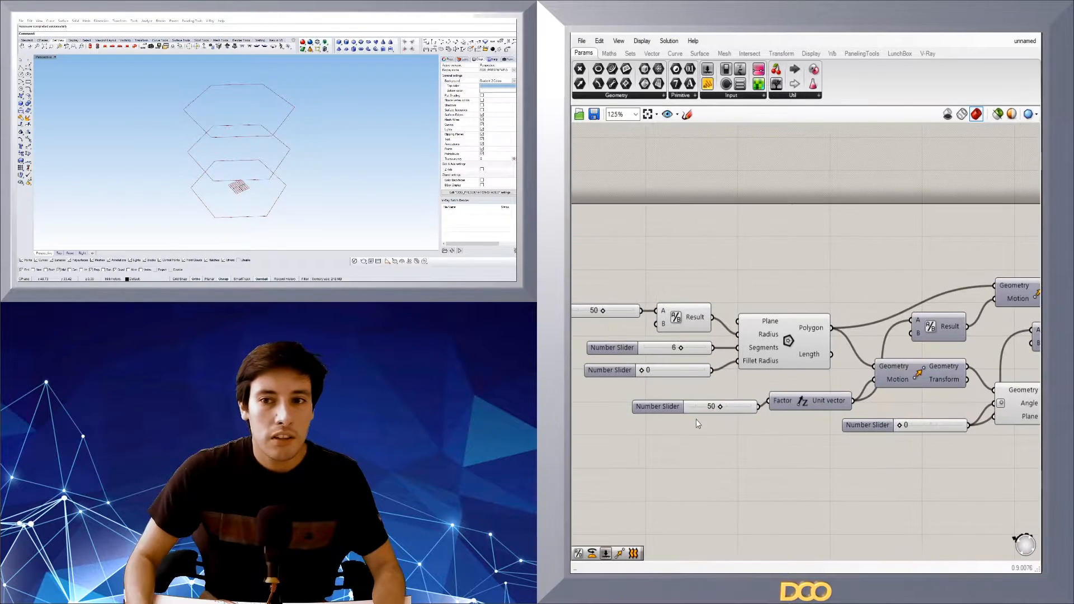
{"action": "mouse_move", "coordinate": [719, 407]}
{"action": "left_mouse_down"}
{"action": "mouse_move", "coordinate": [731, 407]}
{"action": "mouse_move", "coordinate": [716, 411]}
{"action": "left_mouse_up"}
{"action": "double_click", "coordinate": [715, 409]}
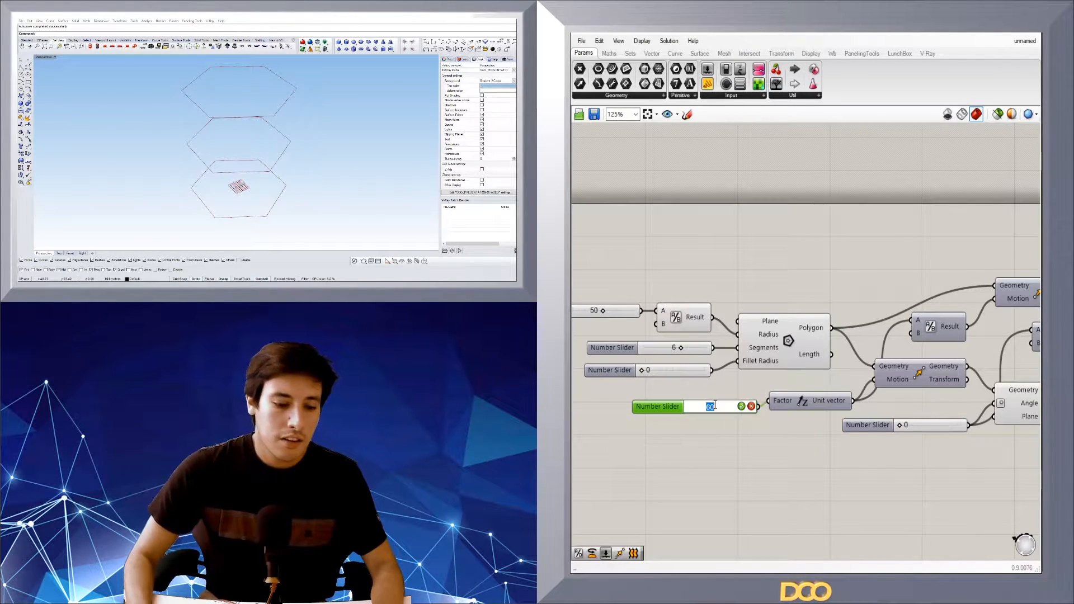
{"action": "type", "text": "50"}
{"action": "key", "text": "Return"}
{"action": "left_click", "coordinate": [700, 466]}
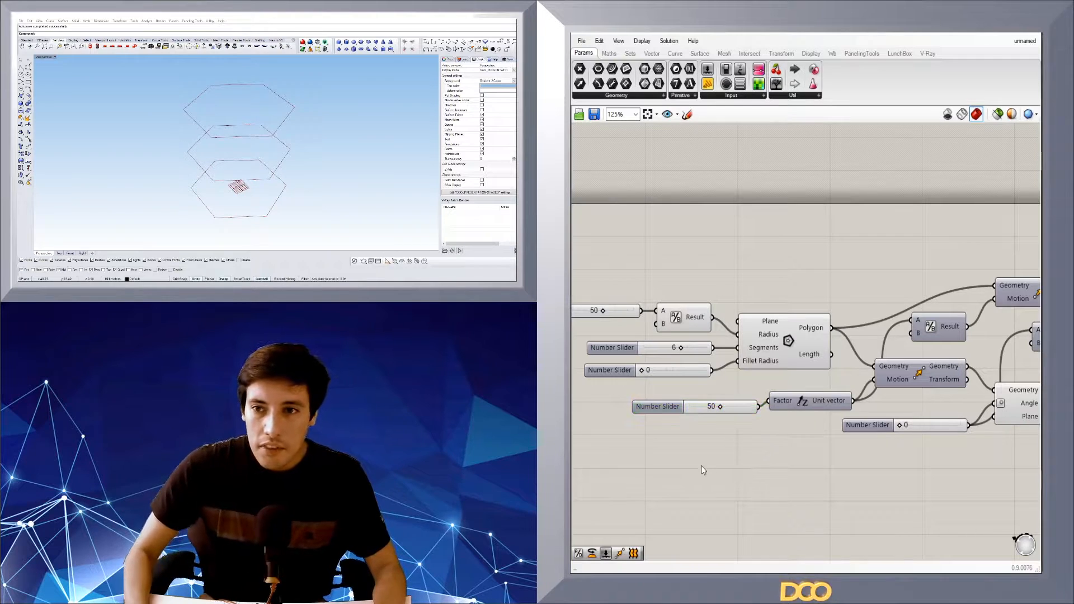
- Shift the height slider and its Unit Z component together, farther away from the lower Move component
{"action": "left_click", "coordinate": [791, 405]}
{"action": "left_click_drag", "start_coordinate": [784, 406], "coordinate": [782, 410]}
{"action": "left_click_drag", "start_coordinate": [834, 450], "coordinate": [622, 402]}
{"action": "left_click", "coordinate": [954, 395]}
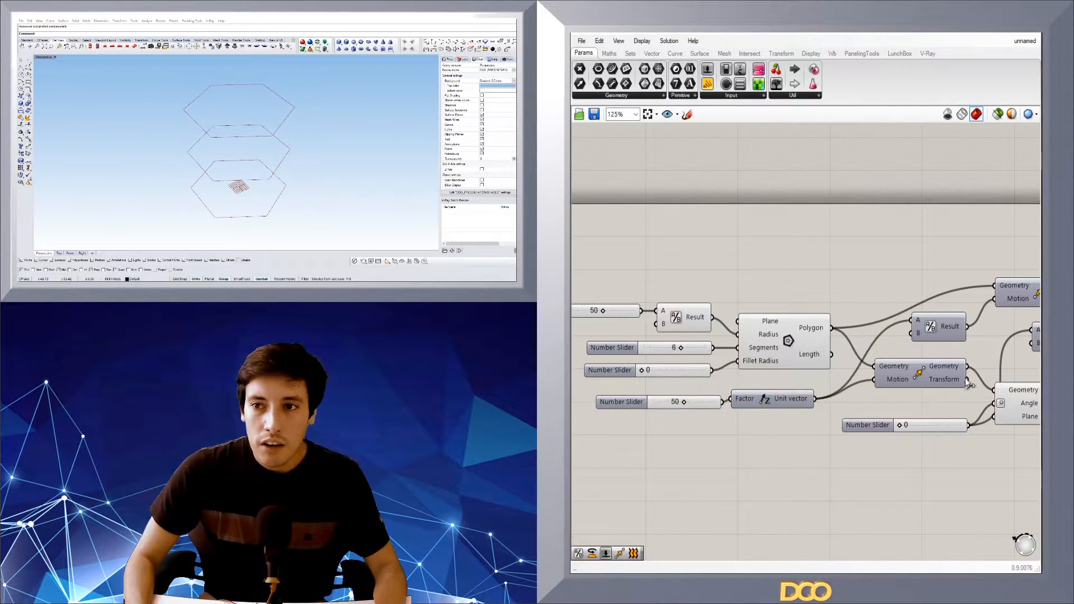
- Examine the three stacked polygons and the Polygon and two Rotate components that generate them
{"action": "right_click_drag", "start_coordinate": [938, 360], "coordinate": [781, 374]}
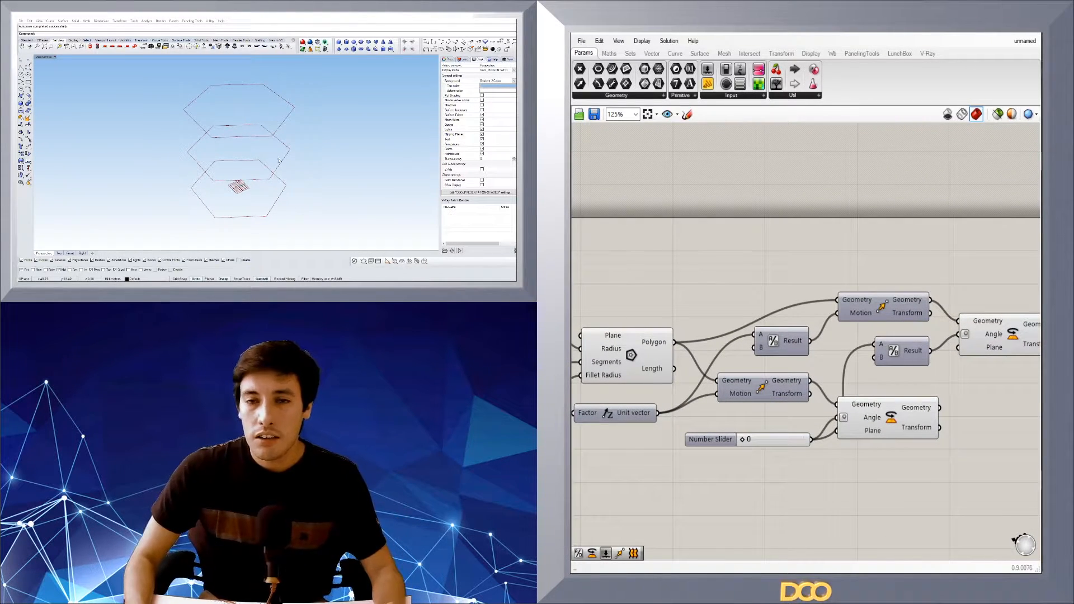
{"action": "mouse_move", "coordinate": [317, 148]}
{"action": "right_mouse_down"}
{"action": "mouse_move", "coordinate": [313, 132]}
{"action": "mouse_move", "coordinate": [315, 141]}
{"action": "right_mouse_up"}
{"action": "scroll", "coordinate": [743, 441], "scroll_direction": "up", "scroll_amount": 1}
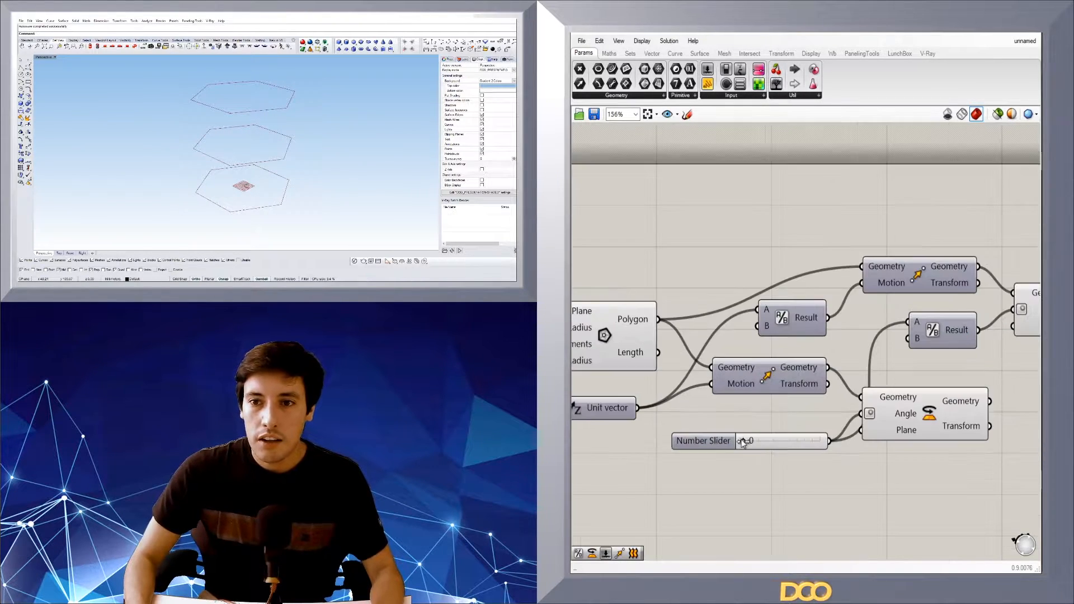
{"action": "mouse_move", "coordinate": [751, 442]}
{"action": "left_mouse_down"}
{"action": "mouse_move", "coordinate": [808, 441]}
{"action": "mouse_move", "coordinate": [741, 441]}
{"action": "left_mouse_up"}
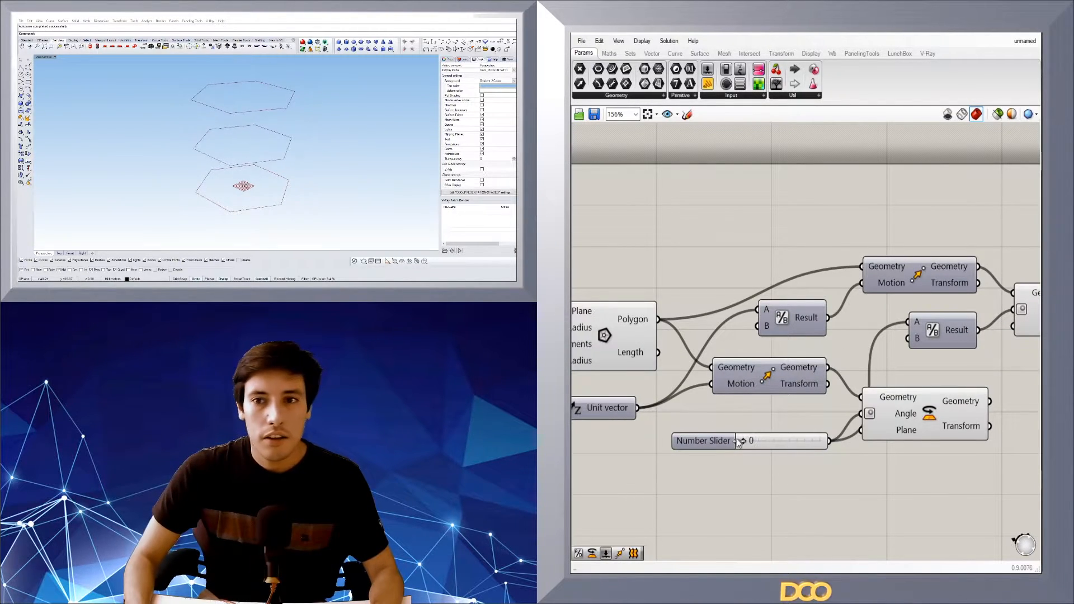
{"action": "right_click_drag", "start_coordinate": [877, 499], "coordinate": [771, 497]}
{"action": "left_click", "coordinate": [817, 408]}
{"action": "right_click_drag", "start_coordinate": [816, 409], "coordinate": [769, 425]}
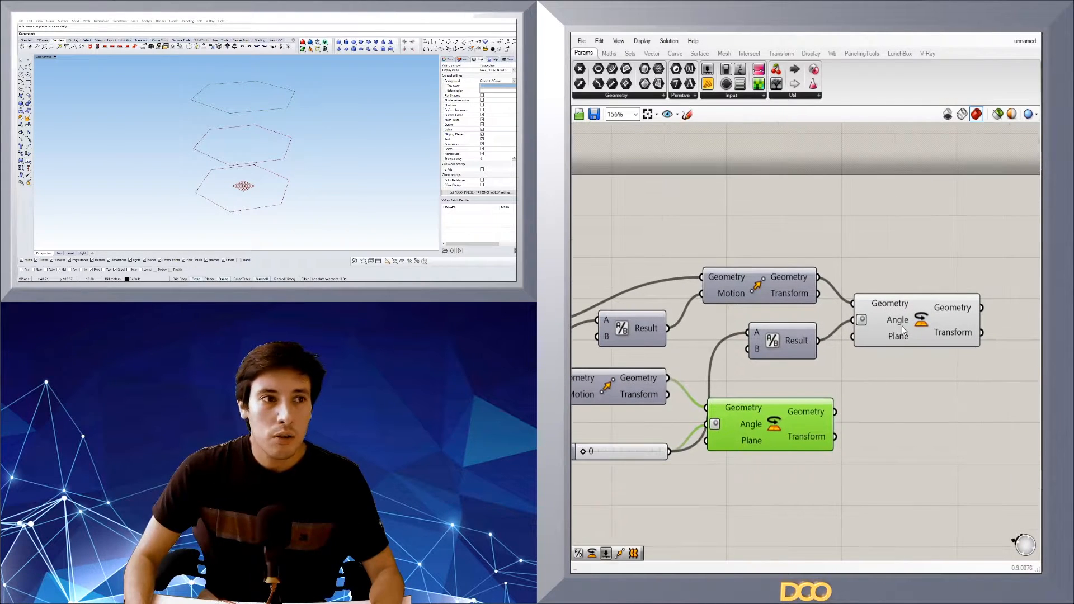
{"action": "left_click", "coordinate": [897, 324]}
{"action": "scroll", "coordinate": [897, 321], "scroll_direction": "down", "scroll_amount": 2}
{"action": "right_click_drag", "start_coordinate": [712, 314], "coordinate": [748, 313]}
{"action": "left_click", "coordinate": [638, 333]}
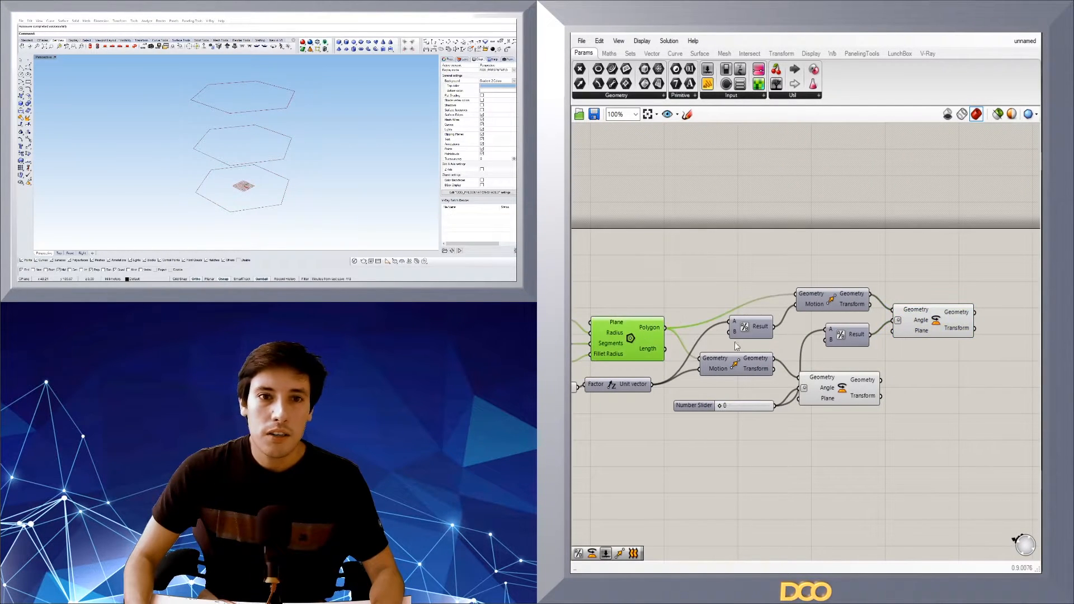
{"action": "left_click", "coordinate": [841, 391]}
{"action": "left_click", "coordinate": [944, 327]}
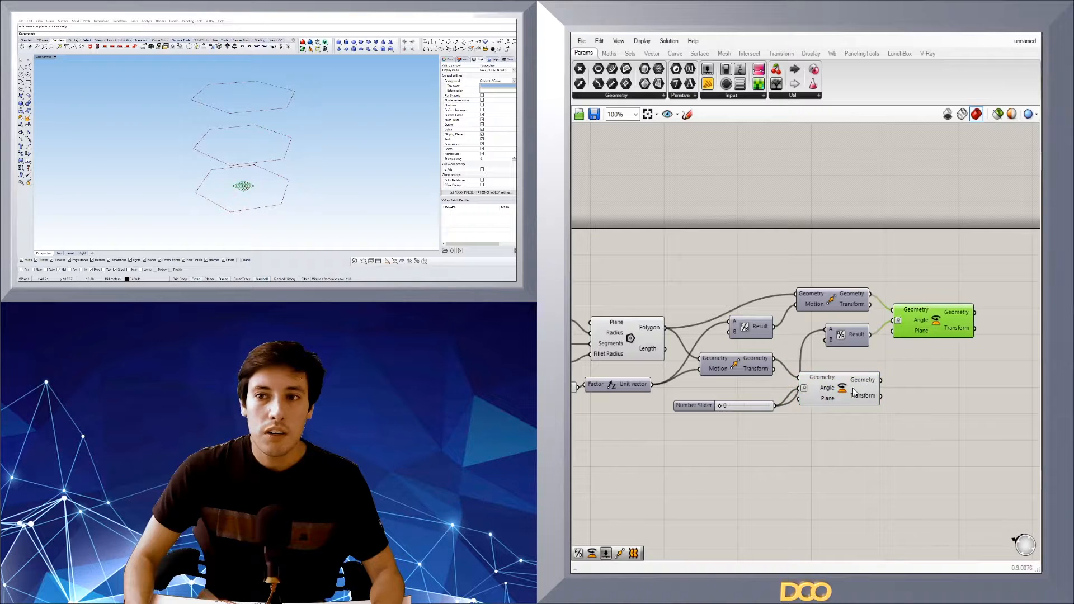
- Shift the lower Rotate component slightly toward the upper one and add a Curve parameter after both Rotate components
{"action": "left_click_drag", "start_coordinate": [855, 394], "coordinate": [872, 394]}
{"action": "right_click_drag", "start_coordinate": [1035, 359], "coordinate": [876, 388]}
{"action": "scroll", "coordinate": [891, 357], "scroll_direction": "down", "scroll_amount": 2}
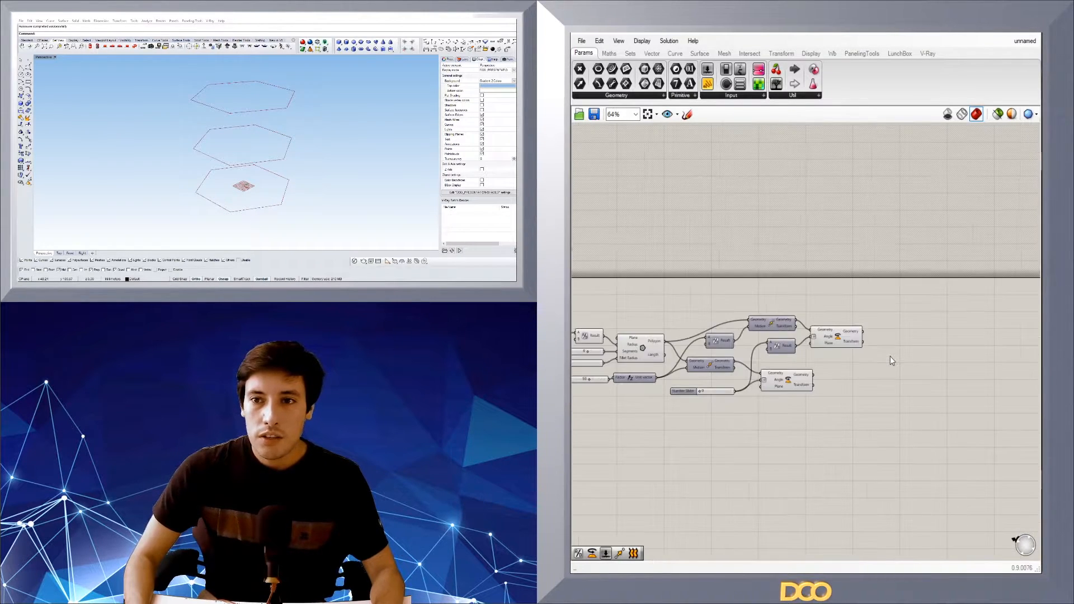
{"action": "double_click", "coordinate": [890, 356]}
{"action": "type", "text": "curv"}
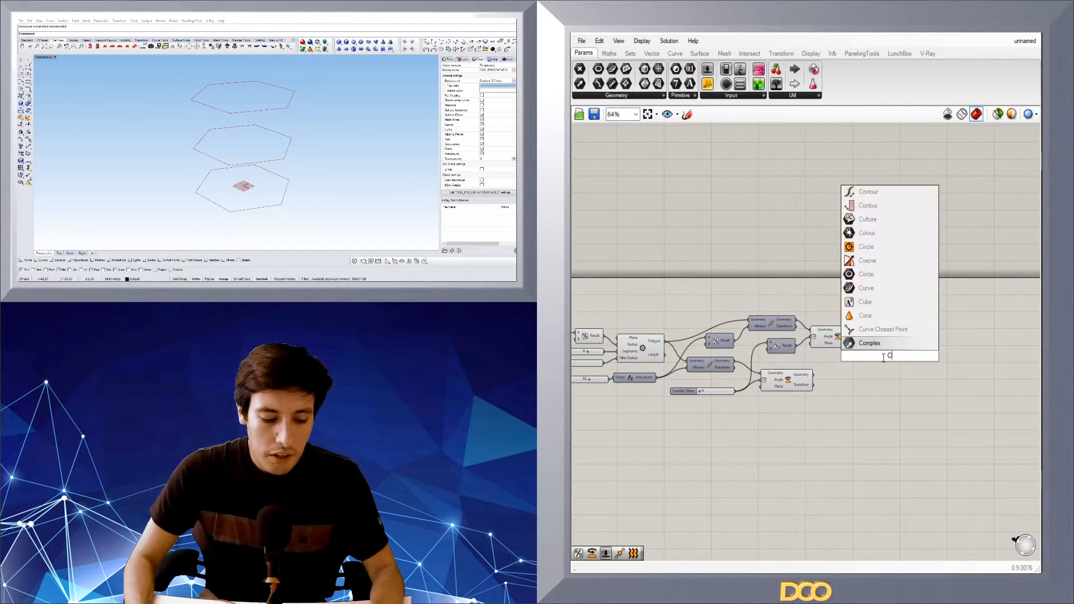
{"action": "left_click", "coordinate": [865, 317]}
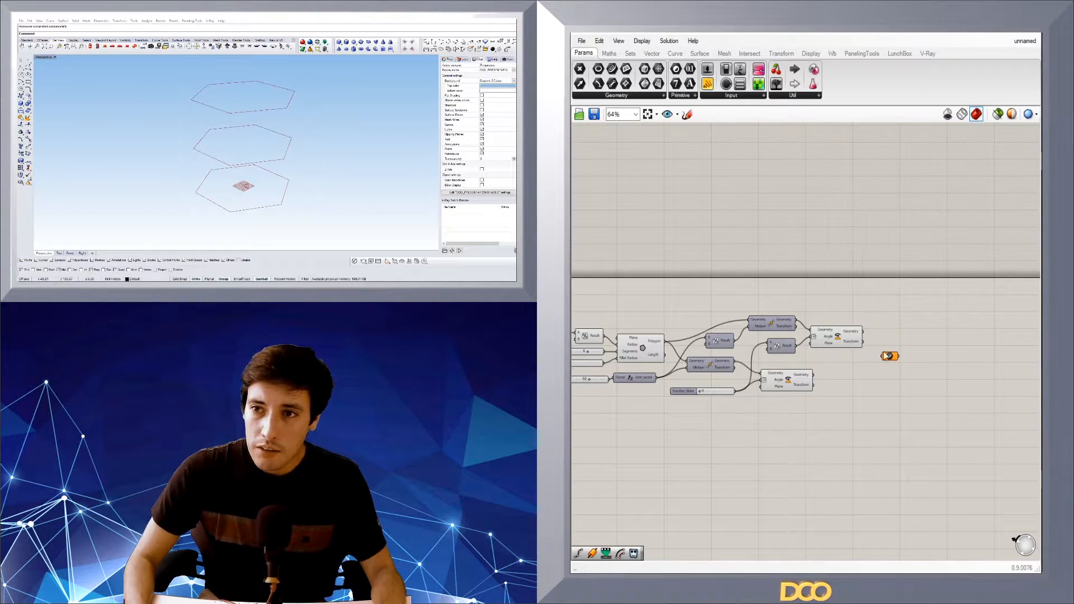
{"action": "scroll", "coordinate": [895, 342], "scroll_direction": "up", "scroll_amount": 4}
{"action": "scroll", "coordinate": [872, 346], "scroll_direction": "down", "scroll_amount": 3}
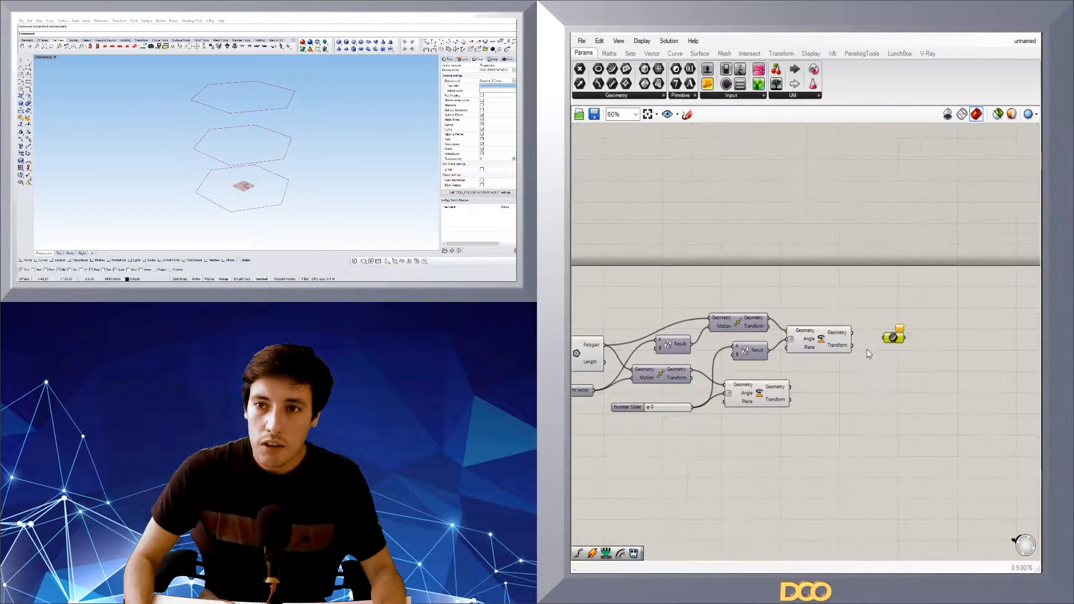
- Connect the Polygon output and the Geometry outputs of both Rotate components to the Curve parameter, placing it between the two Rotate rows
{"action": "left_click", "coordinate": [617, 357]}
{"action": "left_click_drag", "start_coordinate": [632, 356], "coordinate": [912, 326]}
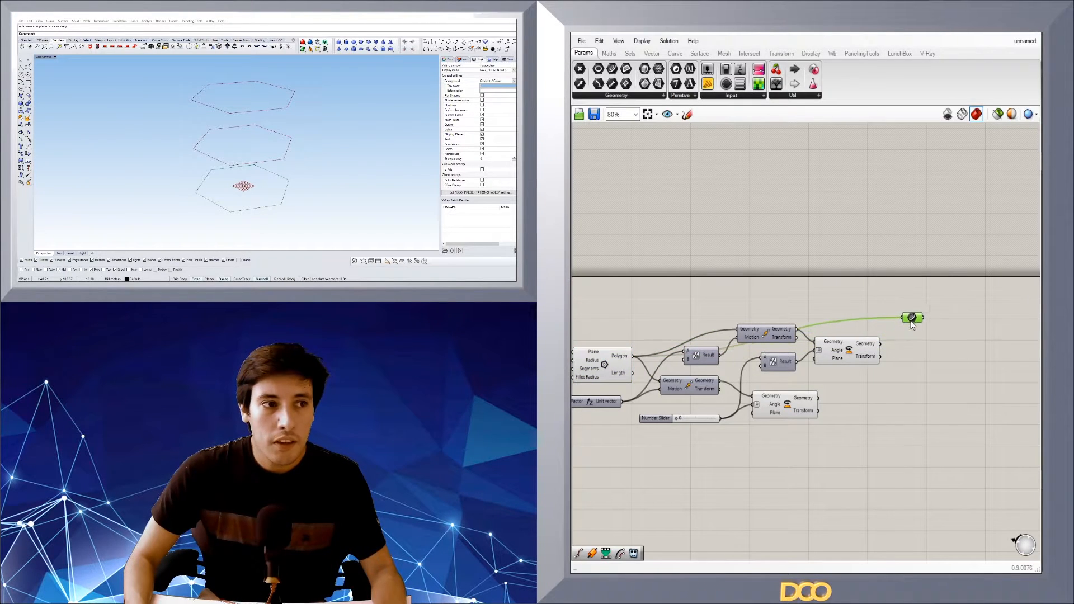
{"action": "left_click", "coordinate": [857, 351]}
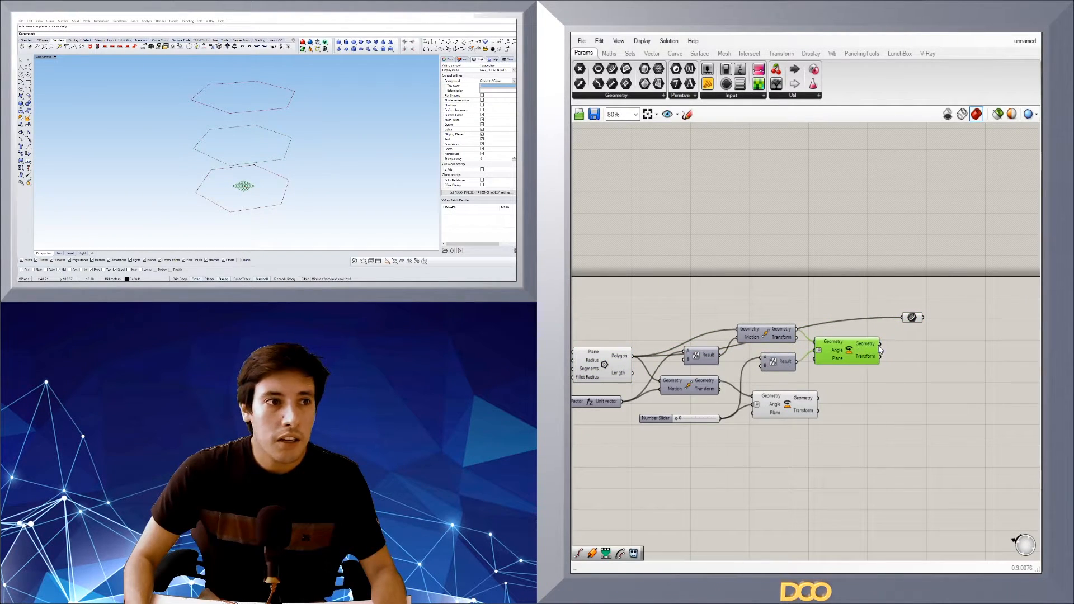
{"action": "left_click", "coordinate": [911, 317]}
{"action": "left_click", "coordinate": [793, 408]}
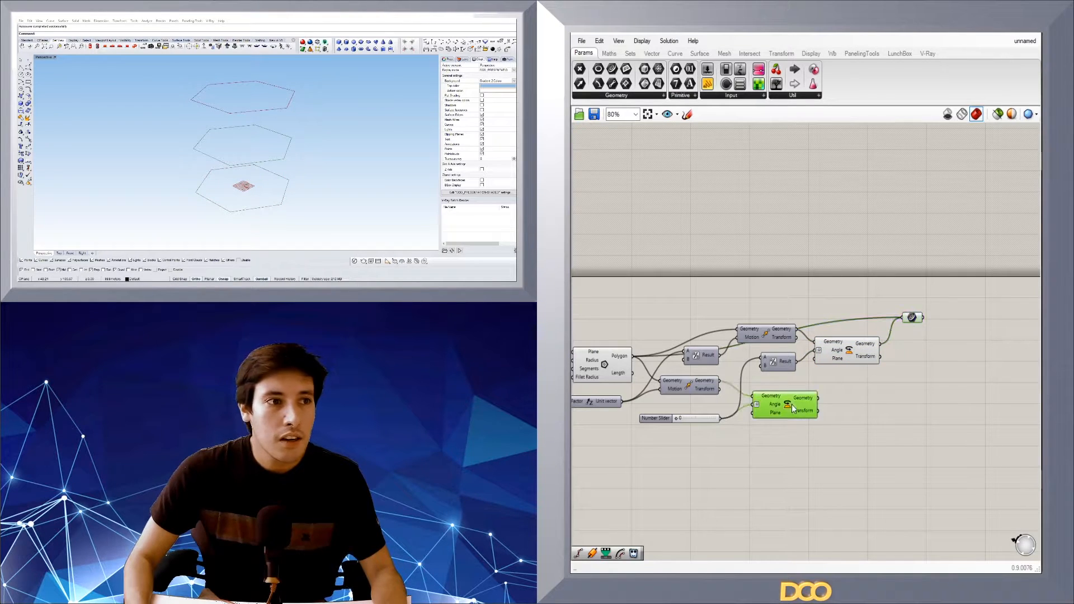
{"action": "left_click_drag", "start_coordinate": [818, 397], "coordinate": [910, 385], "text": "shift"}
{"action": "left_click", "coordinate": [815, 452]}
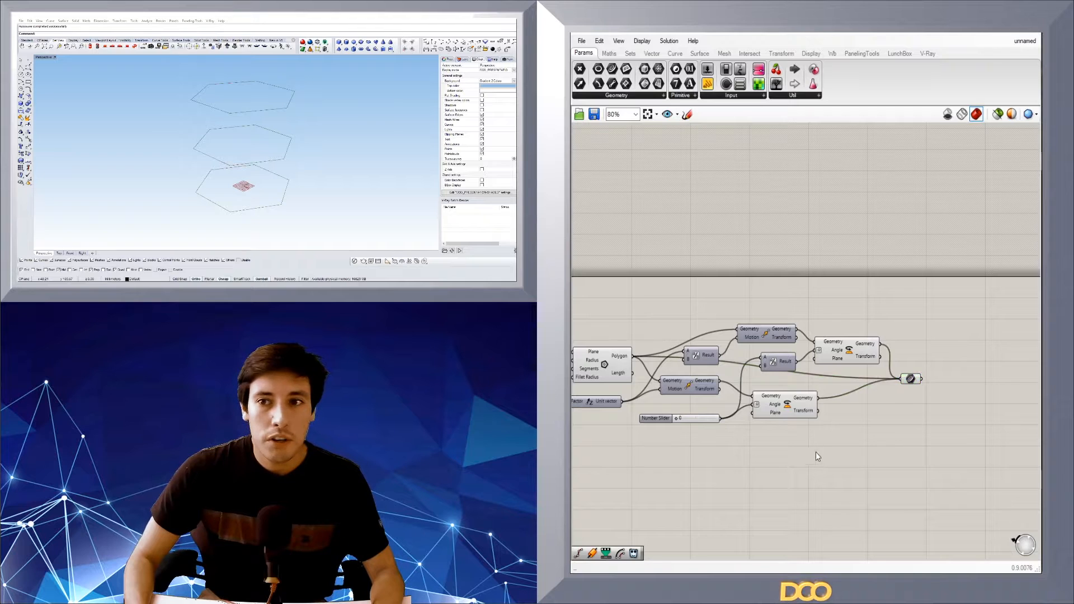
- Turn off the preview of all components that come before the Curve parameter
{"action": "right_click_drag", "start_coordinate": [832, 453], "coordinate": [919, 434]}
{"action": "scroll", "coordinate": [919, 434], "scroll_direction": "down", "scroll_amount": 1}
{"action": "left_click_drag", "start_coordinate": [928, 432], "coordinate": [784, 360]}
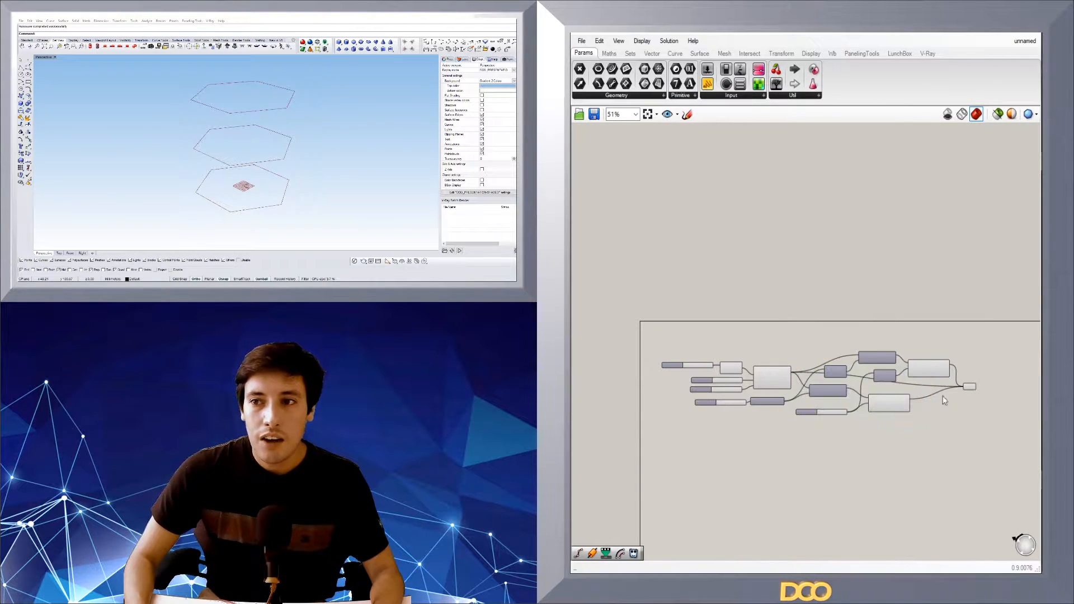
{"action": "scroll", "coordinate": [972, 394], "scroll_direction": "up", "scroll_amount": 2}
{"action": "left_click", "coordinate": [974, 390]}
{"action": "left_click", "coordinate": [908, 454]}
{"action": "scroll", "coordinate": [909, 454], "scroll_direction": "down", "scroll_amount": 1}
{"action": "left_click_drag", "start_coordinate": [944, 441], "coordinate": [581, 283]}
{"action": "scroll", "coordinate": [666, 307], "scroll_direction": "down", "scroll_amount": 2}
{"action": "middle_click", "coordinate": [702, 307]}
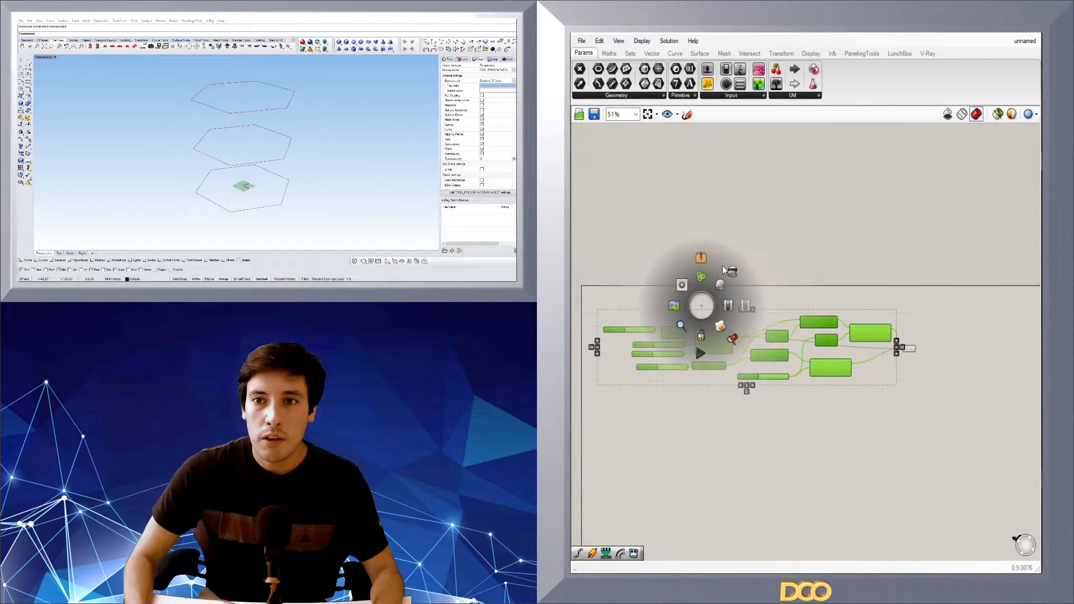
{"action": "left_click", "coordinate": [786, 243]}
{"action": "scroll", "coordinate": [671, 338], "scroll_direction": "up", "scroll_amount": 4}
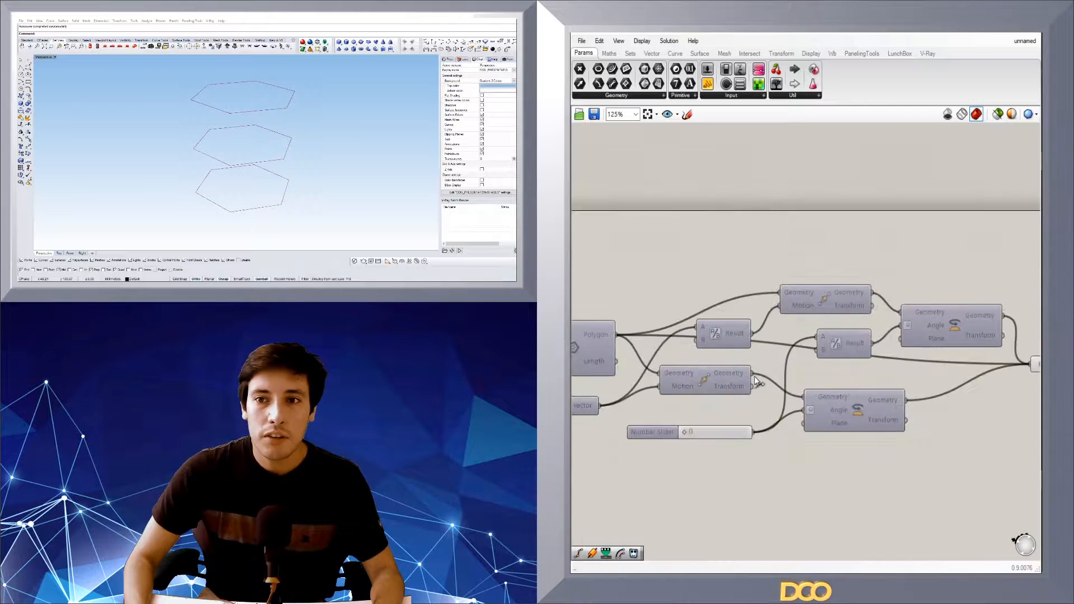
- Align the height slider with its Unit Z component, leaving a slightly wider gap between them
{"action": "scroll", "coordinate": [898, 421], "scroll_direction": "up", "scroll_amount": 3}
{"action": "mouse_move", "coordinate": [890, 433]}
{"action": "left_mouse_down"}
{"action": "mouse_move", "coordinate": [919, 432]}
{"action": "mouse_move", "coordinate": [885, 432]}
{"action": "left_mouse_up"}
{"action": "scroll", "coordinate": [675, 456], "scroll_direction": "down", "scroll_amount": 2}
{"action": "left_click_drag", "start_coordinate": [686, 423], "coordinate": [673, 415]}
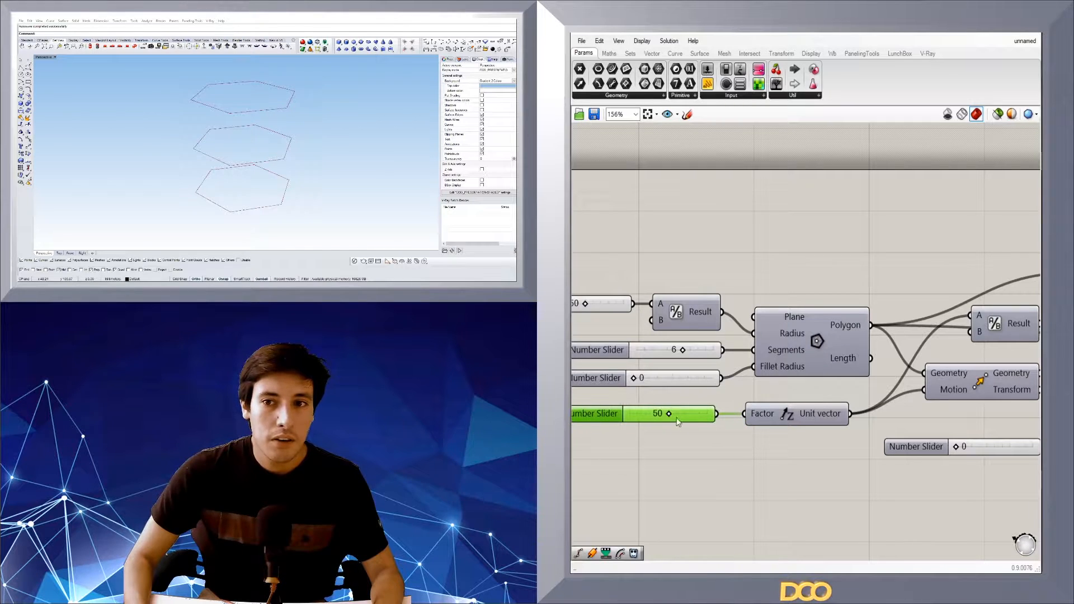
- Add a Loft component after the Curve parameter
{"action": "scroll", "coordinate": [738, 430], "scroll_direction": "down", "scroll_amount": 4}
{"action": "right_click_drag", "start_coordinate": [1036, 396], "coordinate": [903, 369]}
{"action": "scroll", "coordinate": [902, 368], "scroll_direction": "up", "scroll_amount": 3}
{"action": "left_click", "coordinate": [859, 382]}
{"action": "left_click", "coordinate": [882, 390]}
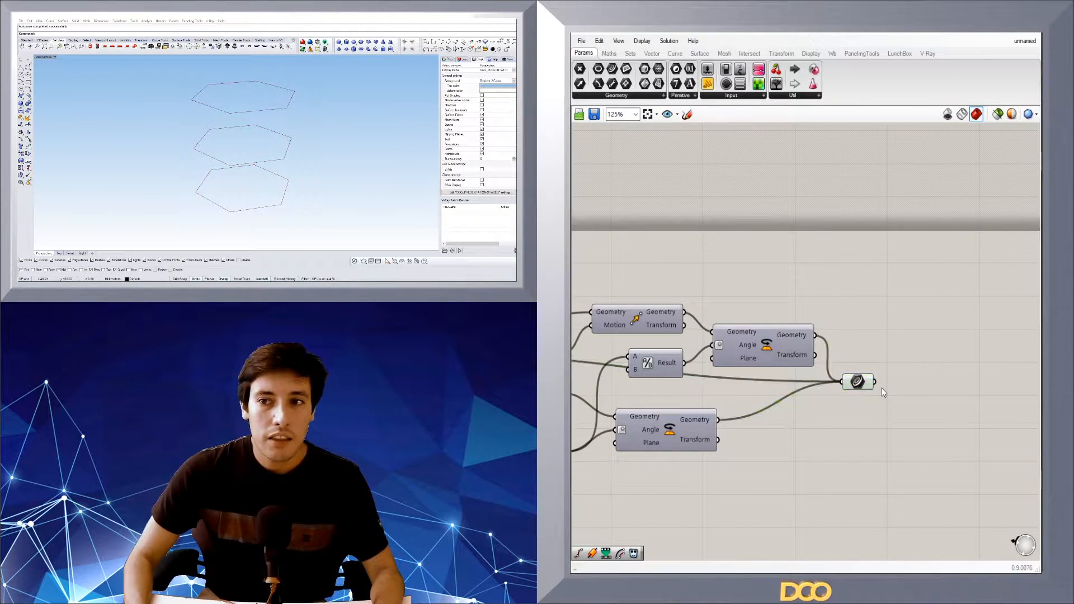
{"action": "double_click", "coordinate": [888, 394]}
{"action": "type", "text": "loft"}
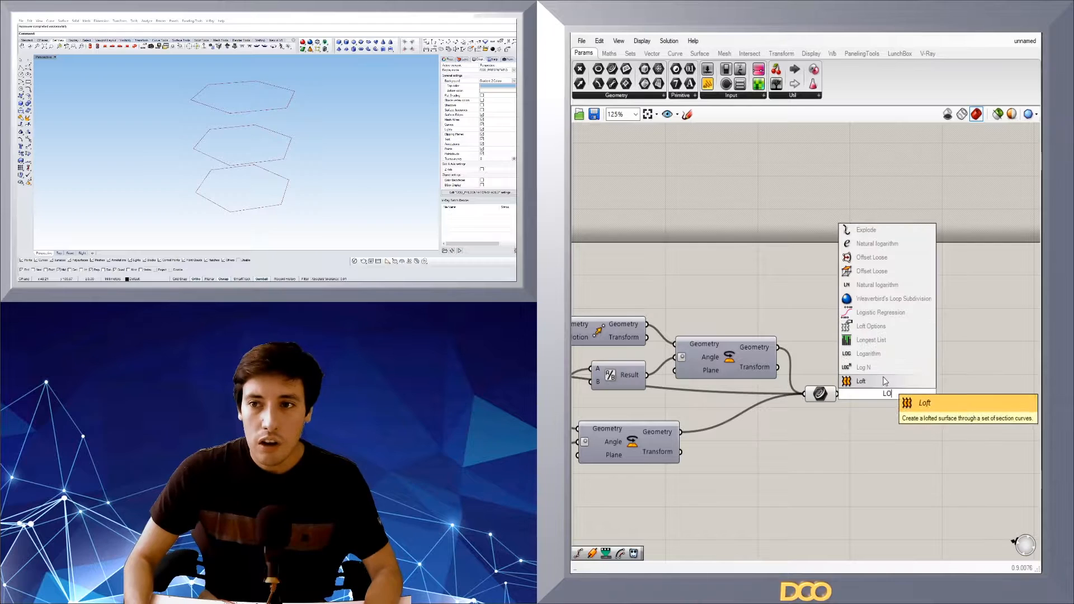
{"action": "key", "text": "Return"}
- Flatten the Loft's Curves input, connect the Curve parameter to it and place the Loft close to that parameter
{"action": "right_click", "coordinate": [905, 388]}
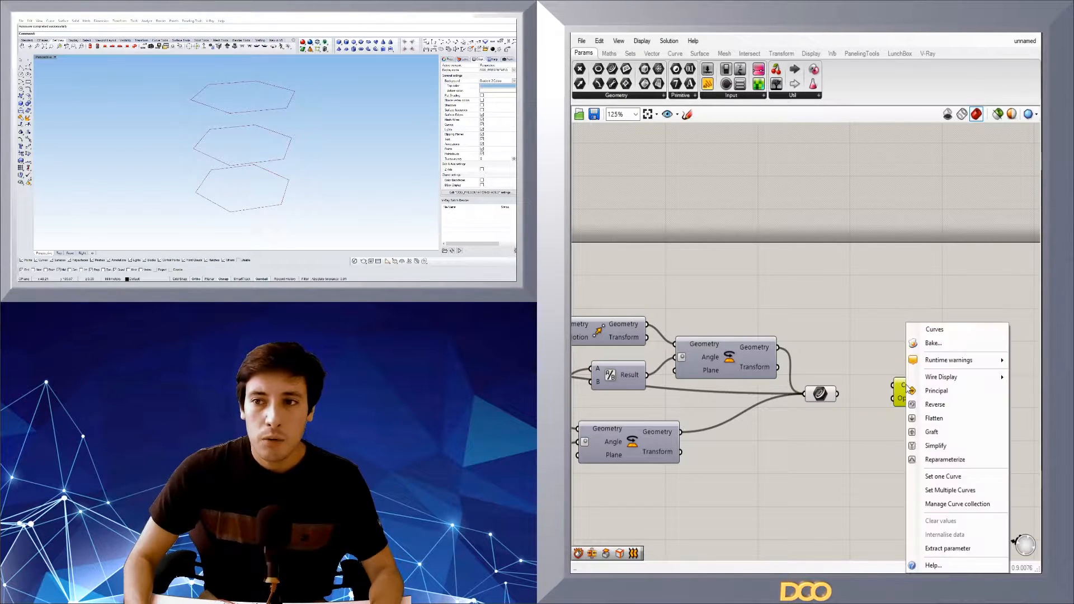
{"action": "left_click", "coordinate": [933, 419]}
{"action": "left_click_drag", "start_coordinate": [913, 398], "coordinate": [917, 395]}
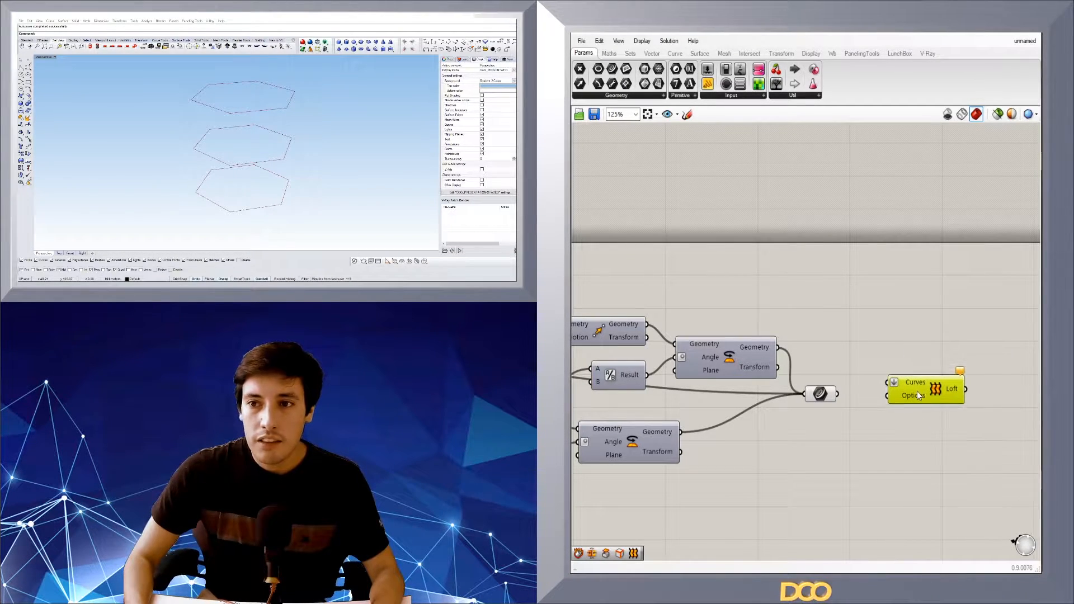
{"action": "left_click_drag", "start_coordinate": [838, 394], "coordinate": [887, 398]}
{"action": "left_click", "coordinate": [811, 347]}
{"action": "right_click_drag", "start_coordinate": [283, 112], "coordinate": [336, 124]}
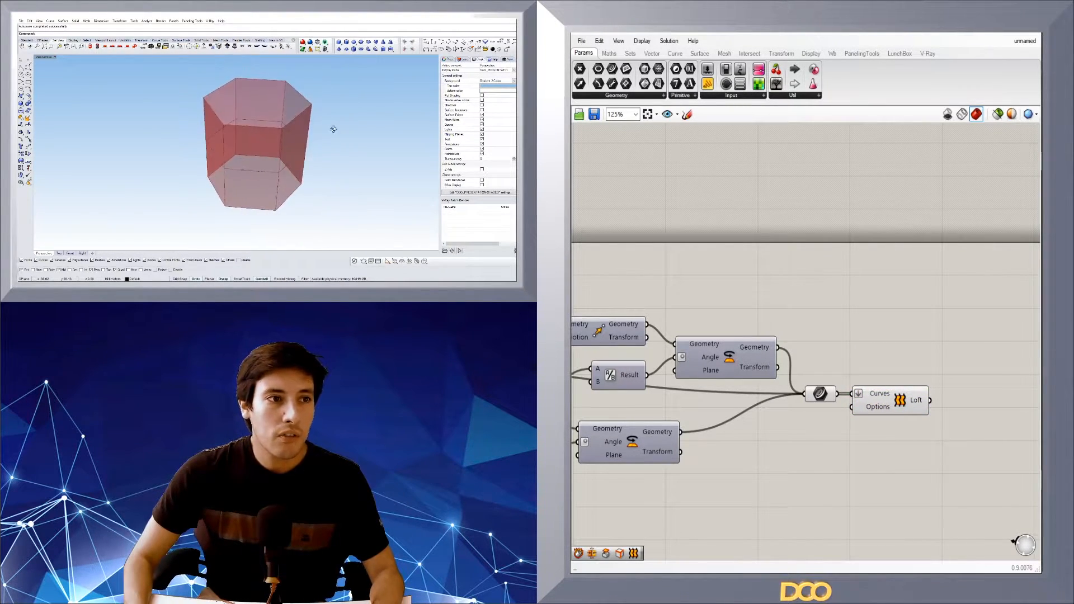
- Set the rotation angle slider to 65 to twist the lofted shape
{"action": "scroll", "coordinate": [795, 260], "scroll_direction": "down", "scroll_amount": 2}
{"action": "scroll", "coordinate": [898, 360], "scroll_direction": "down", "scroll_amount": 3}
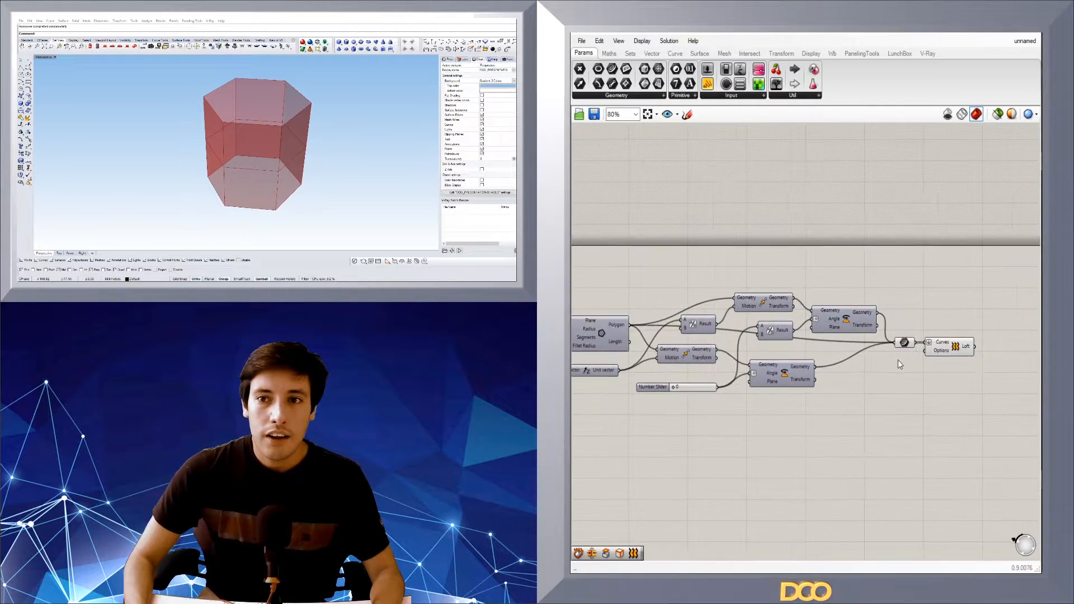
{"action": "left_click_drag", "start_coordinate": [958, 441], "coordinate": [606, 277]}
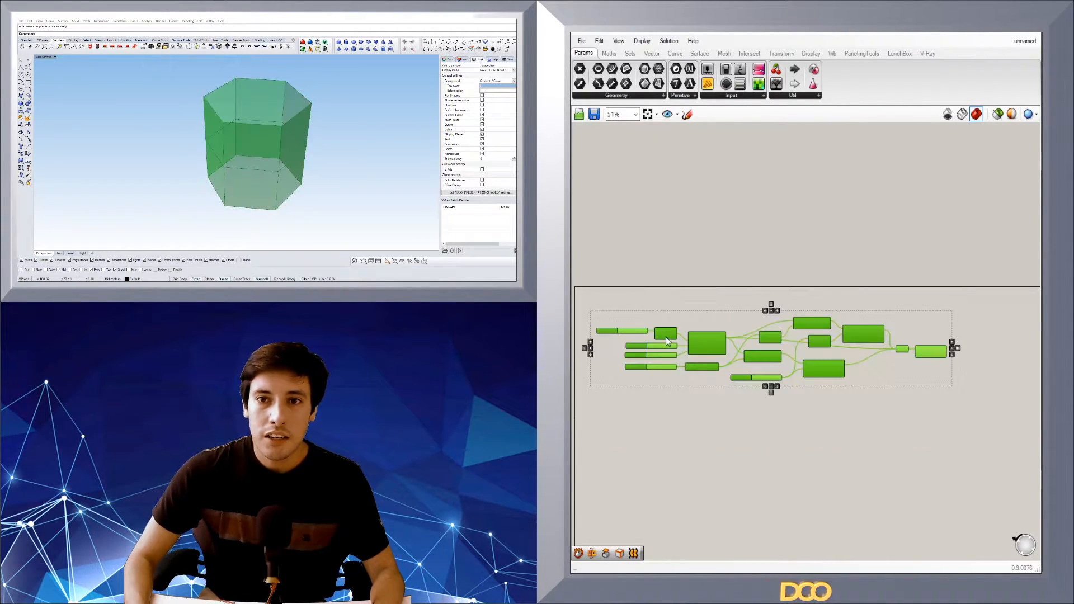
{"action": "left_click", "coordinate": [710, 392]}
{"action": "scroll", "coordinate": [744, 386], "scroll_direction": "up", "scroll_amount": 5}
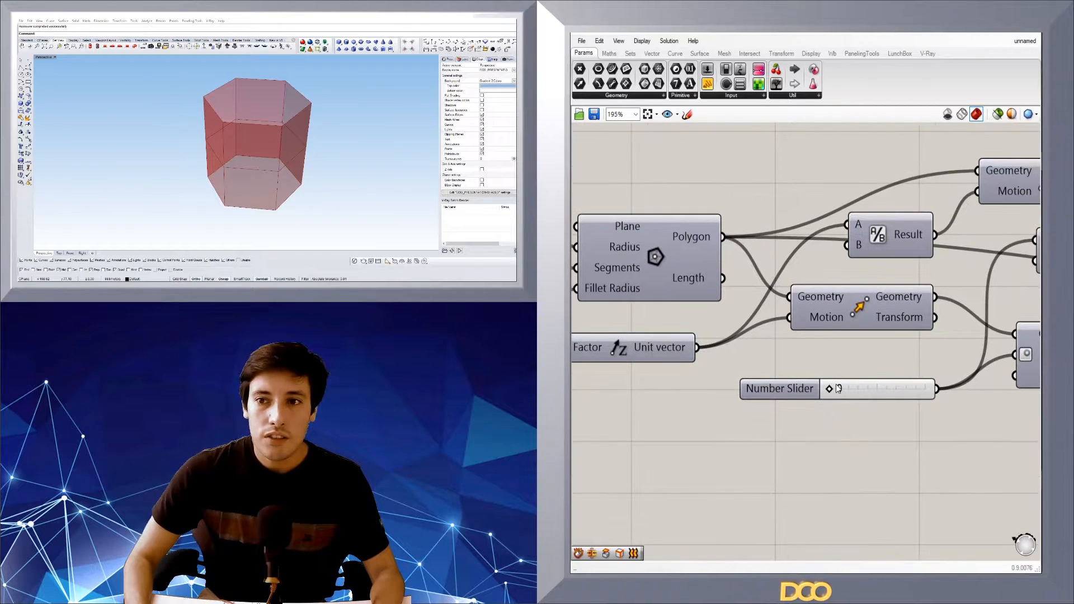
{"action": "left_click_drag", "start_coordinate": [828, 387], "coordinate": [861, 387]}
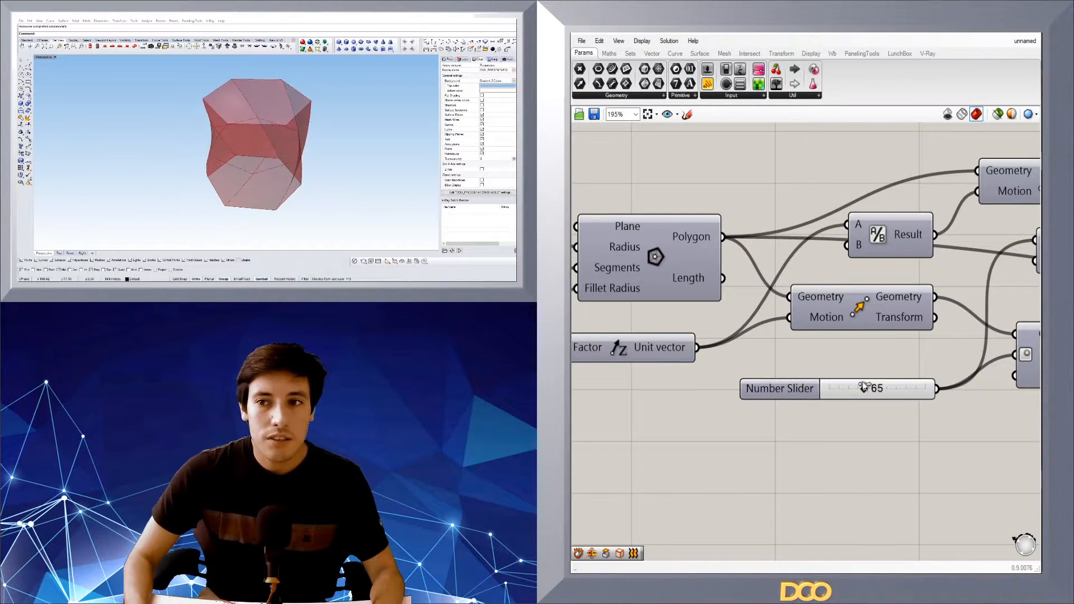
- Set both the height slider and the rotation angle slider to 50
{"action": "scroll", "coordinate": [869, 425], "scroll_direction": "down", "scroll_amount": 3}
{"action": "scroll", "coordinate": [754, 387], "scroll_direction": "up", "scroll_amount": 5}
{"action": "mouse_move", "coordinate": [737, 361]}
{"action": "left_mouse_down"}
{"action": "mouse_move", "coordinate": [763, 359]}
{"action": "mouse_move", "coordinate": [727, 358]}
{"action": "left_mouse_up"}
{"action": "double_click", "coordinate": [727, 359]}
{"action": "type", "text": "50"}
{"action": "key", "text": "Return"}
{"action": "scroll", "coordinate": [855, 358], "scroll_direction": "down", "scroll_amount": 6}
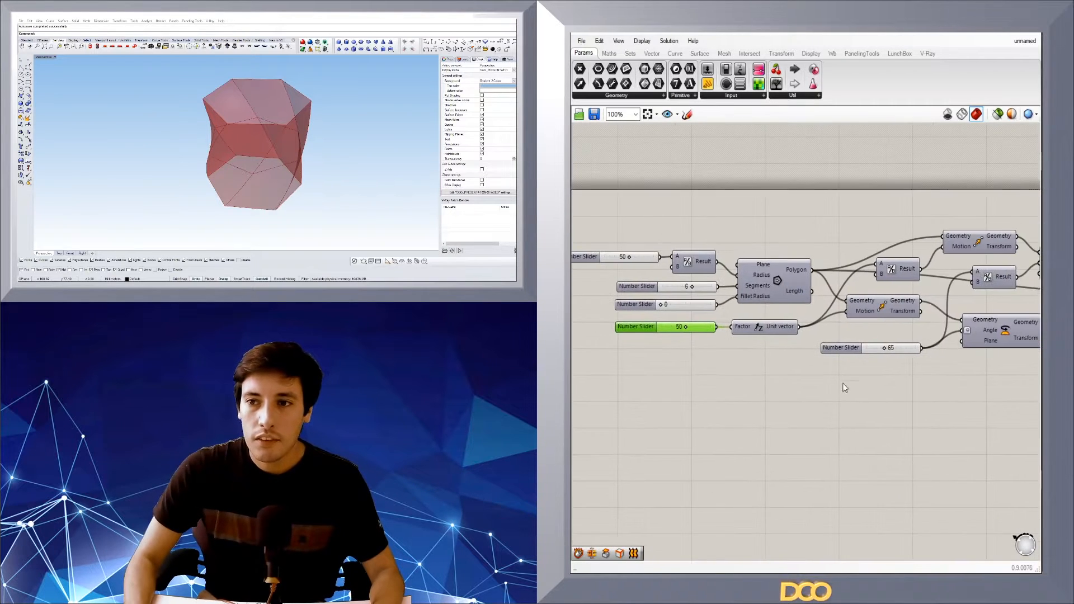
{"action": "scroll", "coordinate": [837, 387], "scroll_direction": "up", "scroll_amount": 1}
{"action": "double_click", "coordinate": [899, 341]}
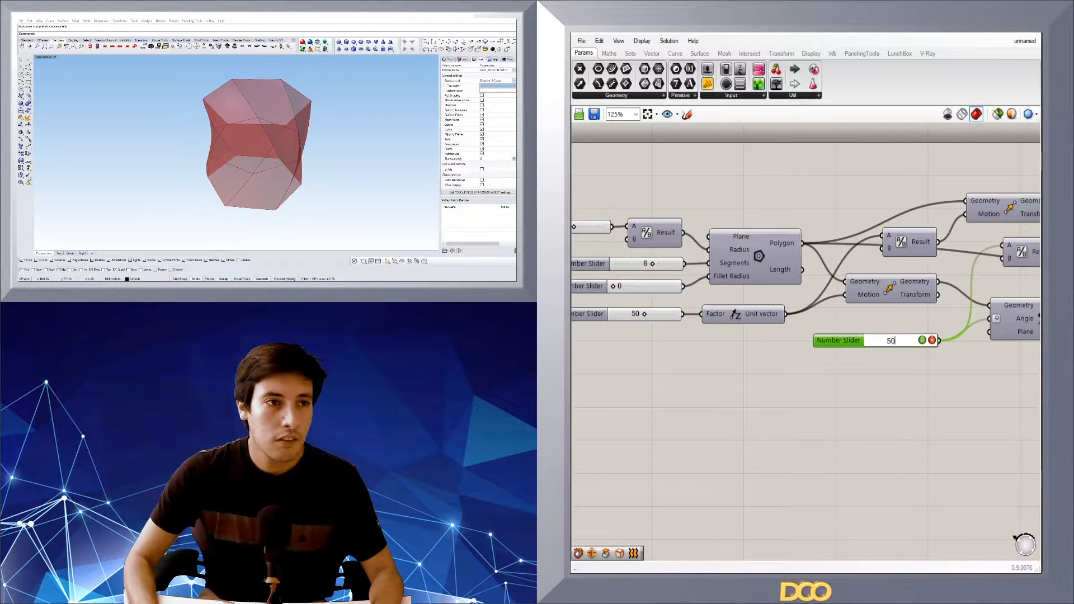
{"action": "type", "text": "50"}
{"action": "key", "text": "Return"}
{"action": "right_click_drag", "start_coordinate": [649, 294], "coordinate": [718, 347]}
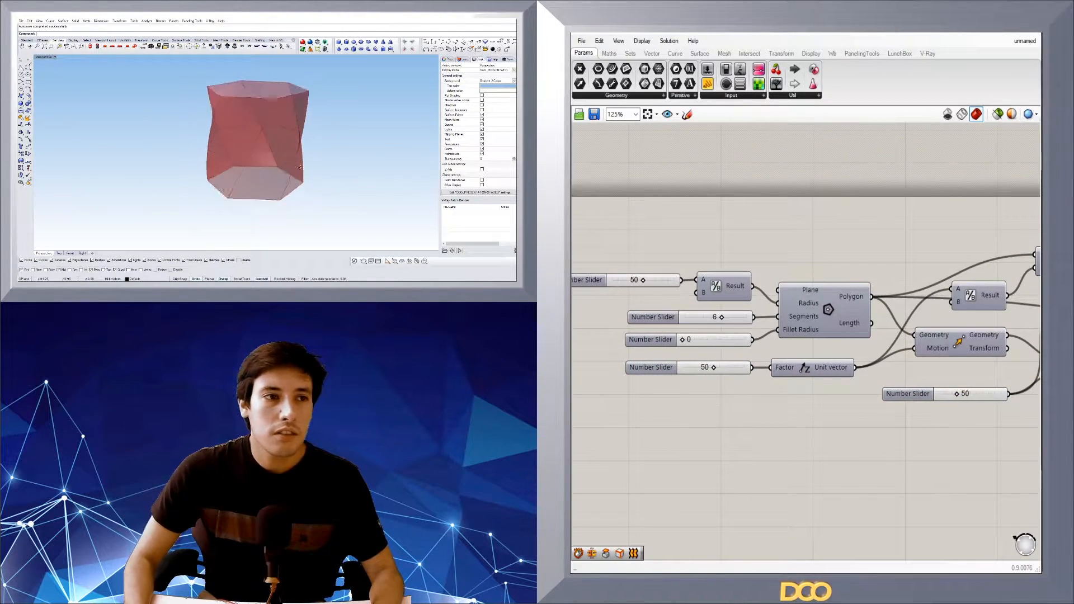
- Set the slider feeding the polygon's Segments to 4 and give its numeric domain a minimum of 3
{"action": "scroll", "coordinate": [680, 300], "scroll_direction": "up", "scroll_amount": 4}
{"action": "left_click_drag", "start_coordinate": [713, 298], "coordinate": [689, 295]}
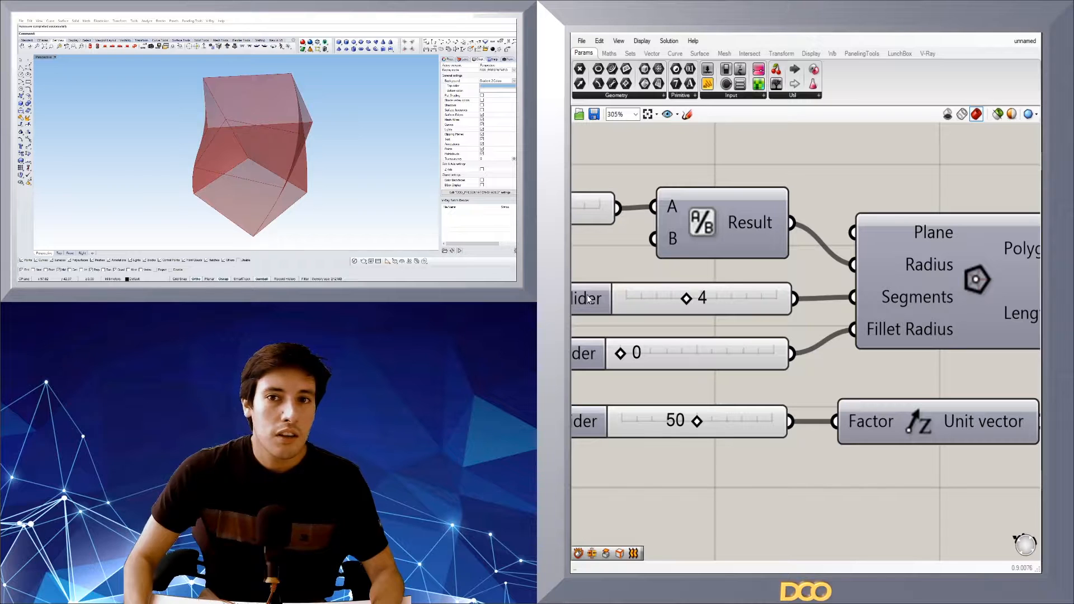
{"action": "double_click", "coordinate": [591, 299]}
{"action": "double_click", "coordinate": [673, 313]}
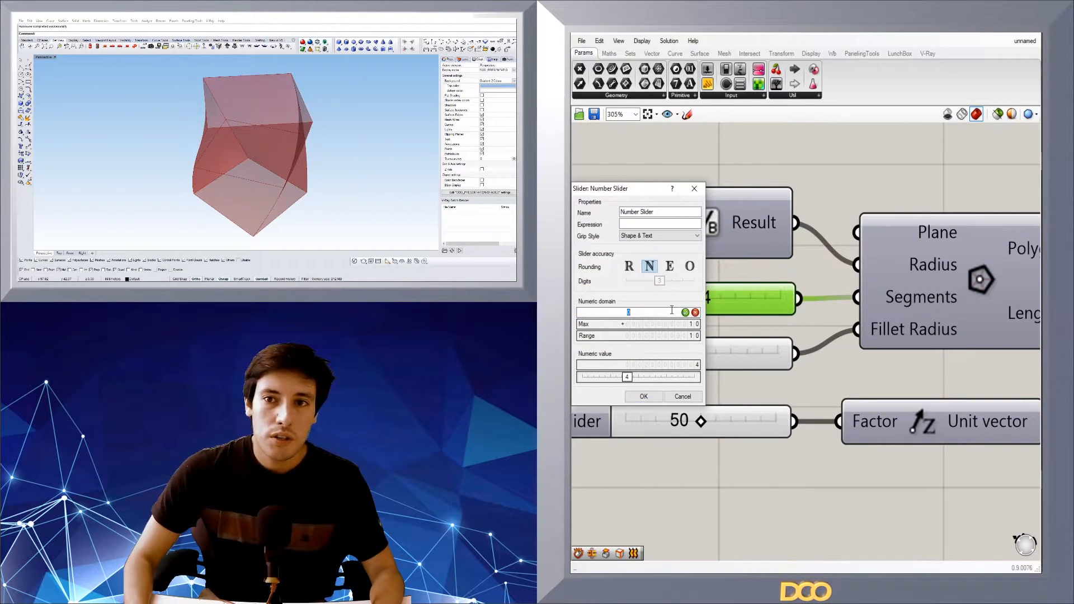
{"action": "key", "text": "Return"}
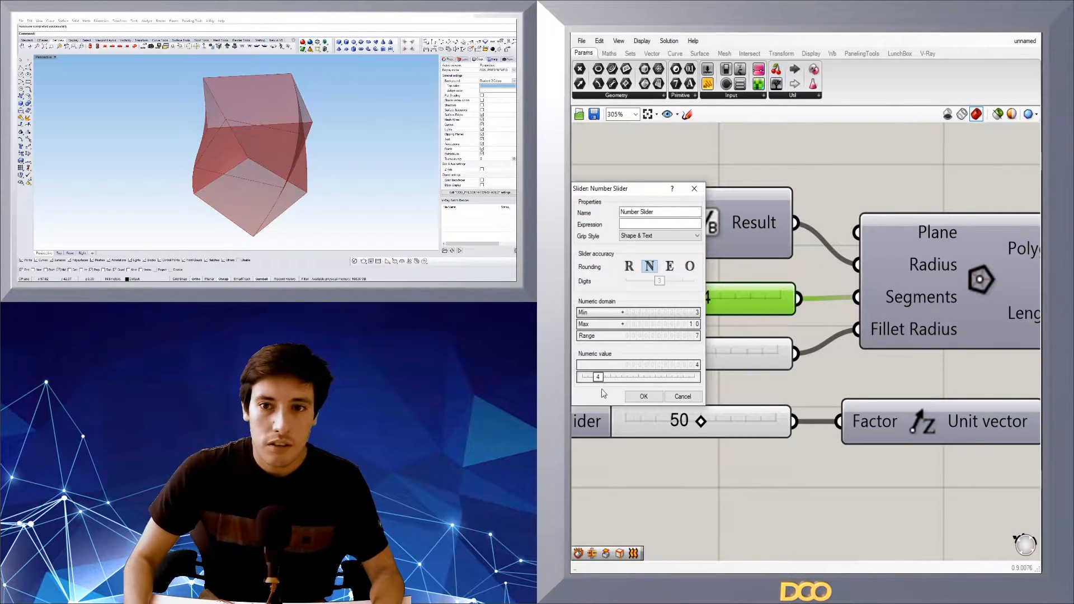
{"action": "left_click", "coordinate": [643, 396]}
- Set the Segments slider to 10 and the Fillet Radius slider to 1
{"action": "left_click_drag", "start_coordinate": [652, 298], "coordinate": [782, 298]}
{"action": "mouse_move", "coordinate": [625, 357]}
{"action": "left_mouse_down"}
{"action": "mouse_move", "coordinate": [756, 355]}
{"action": "mouse_move", "coordinate": [622, 358]}
{"action": "mouse_move", "coordinate": [632, 355]}
{"action": "left_mouse_up"}
{"action": "scroll", "coordinate": [768, 326], "scroll_direction": "down", "scroll_amount": 5}
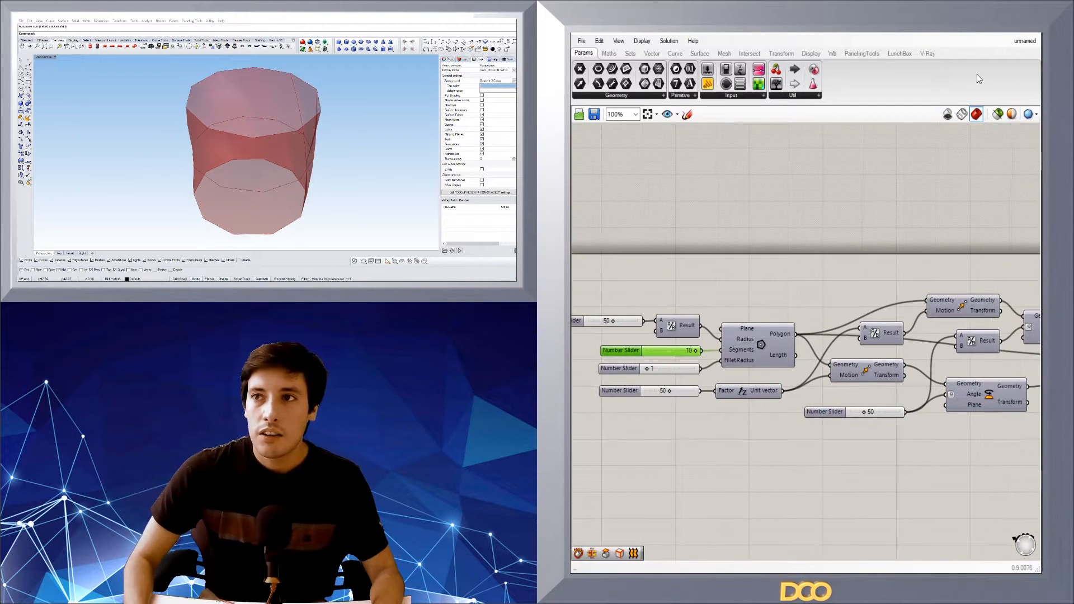
- Change the preview mesh quality and clear the component selection
{"action": "left_click", "coordinate": [1034, 115]}
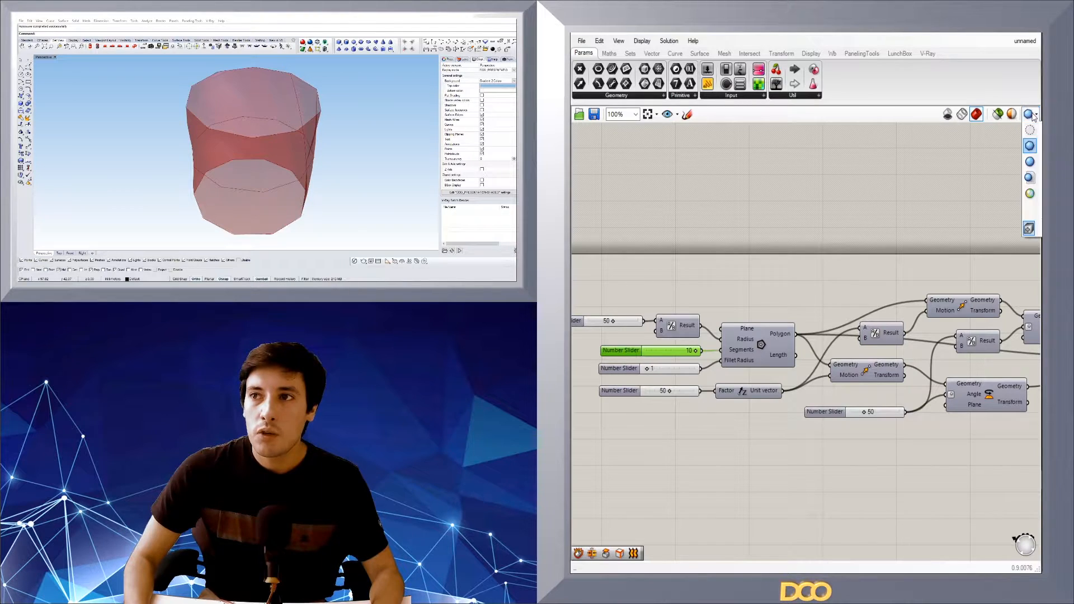
{"action": "left_click", "coordinate": [1030, 163]}
{"action": "left_click", "coordinate": [856, 464]}
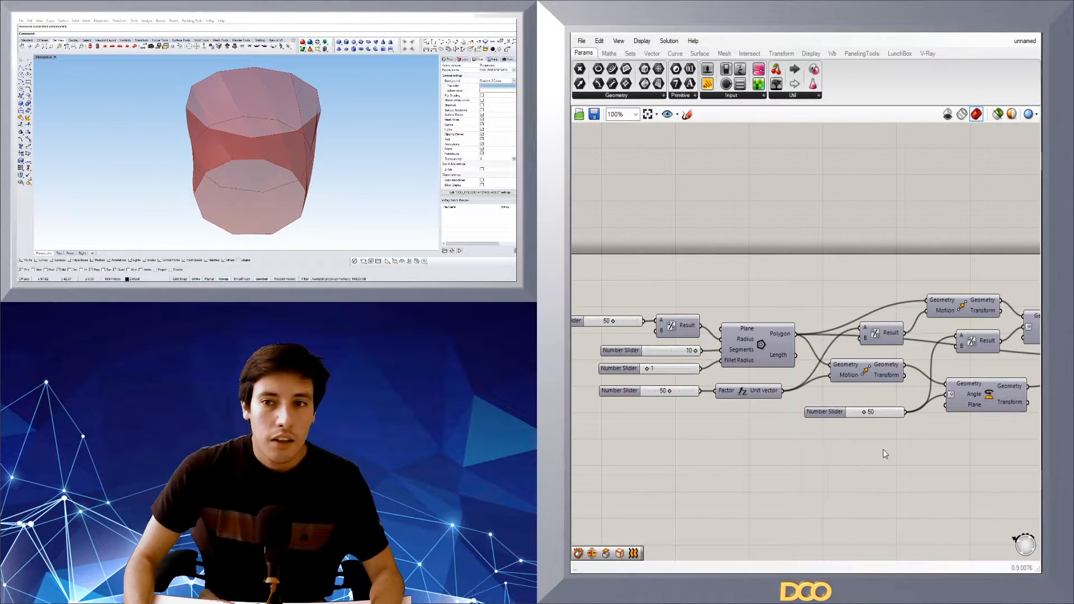
- Set the Fillet Radius slider to 0 and the Segments slider to 6
{"action": "scroll", "coordinate": [671, 350], "scroll_direction": "up", "scroll_amount": 4}
{"action": "left_click_drag", "start_coordinate": [653, 398], "coordinate": [622, 389]}
{"action": "left_click_drag", "start_coordinate": [760, 350], "coordinate": [712, 349]}
{"action": "mouse_move", "coordinate": [648, 395]}
{"action": "left_mouse_down"}
{"action": "mouse_move", "coordinate": [666, 391]}
{"action": "mouse_move", "coordinate": [628, 386]}
{"action": "left_mouse_up"}
{"action": "left_click_drag", "start_coordinate": [713, 347], "coordinate": [701, 348]}
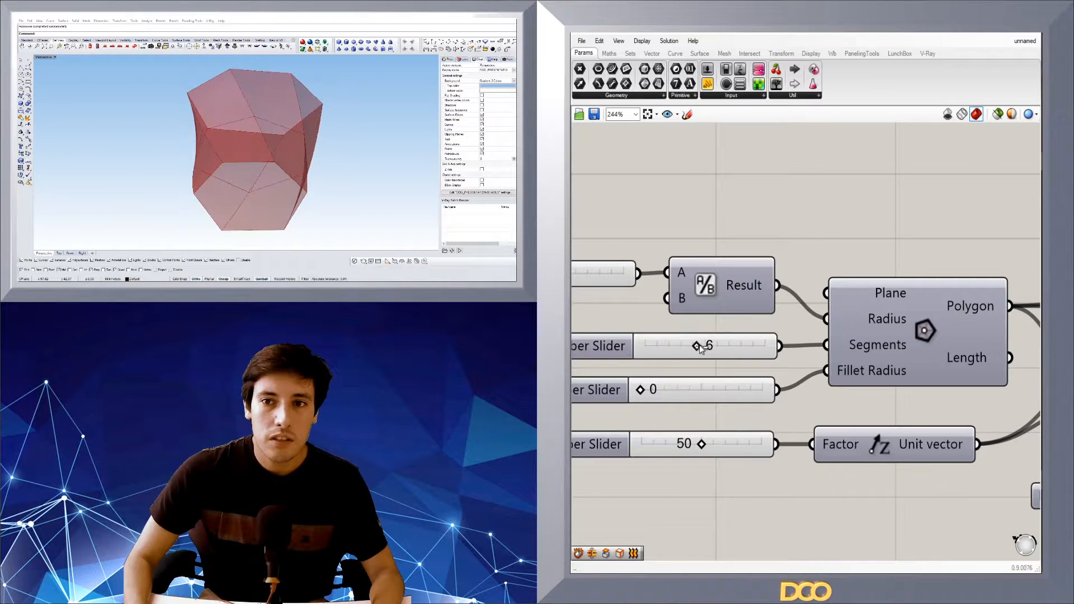
- Set the rotation angle slider to 90
{"action": "scroll", "coordinate": [172, 105], "scroll_direction": "down", "scroll_amount": 3}
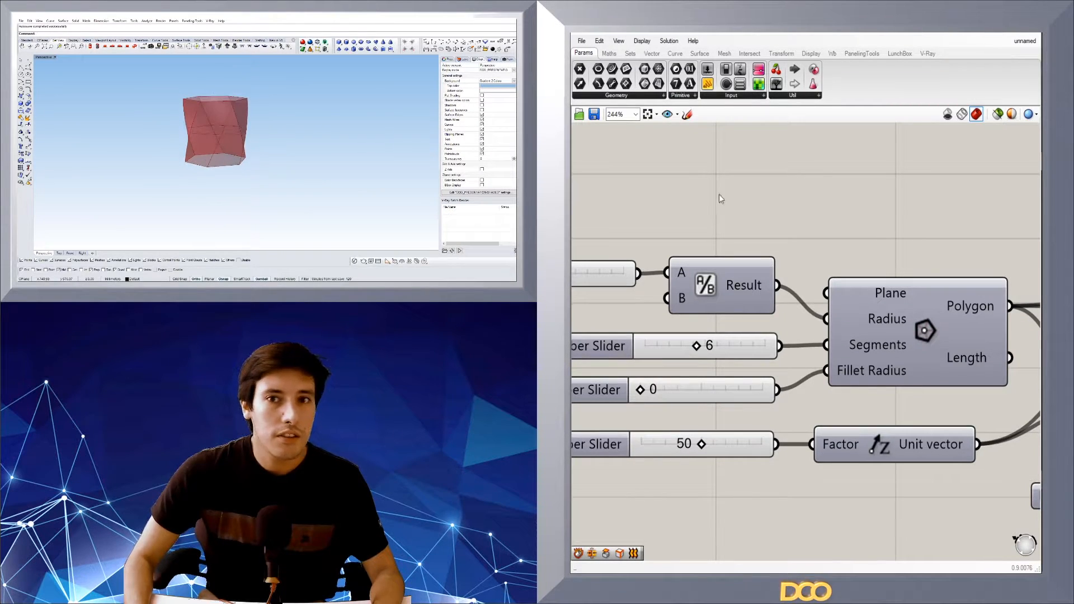
{"action": "scroll", "coordinate": [783, 227], "scroll_direction": "down", "scroll_amount": 3}
{"action": "right_click_drag", "start_coordinate": [816, 267], "coordinate": [647, 270]}
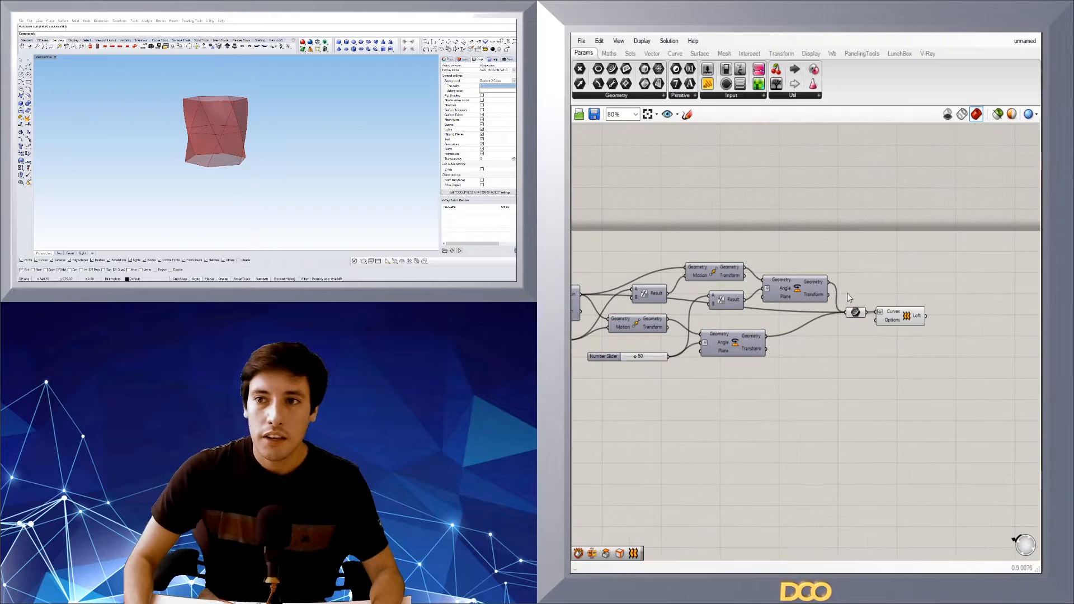
{"action": "scroll", "coordinate": [925, 293], "scroll_direction": "up", "scroll_amount": 3}
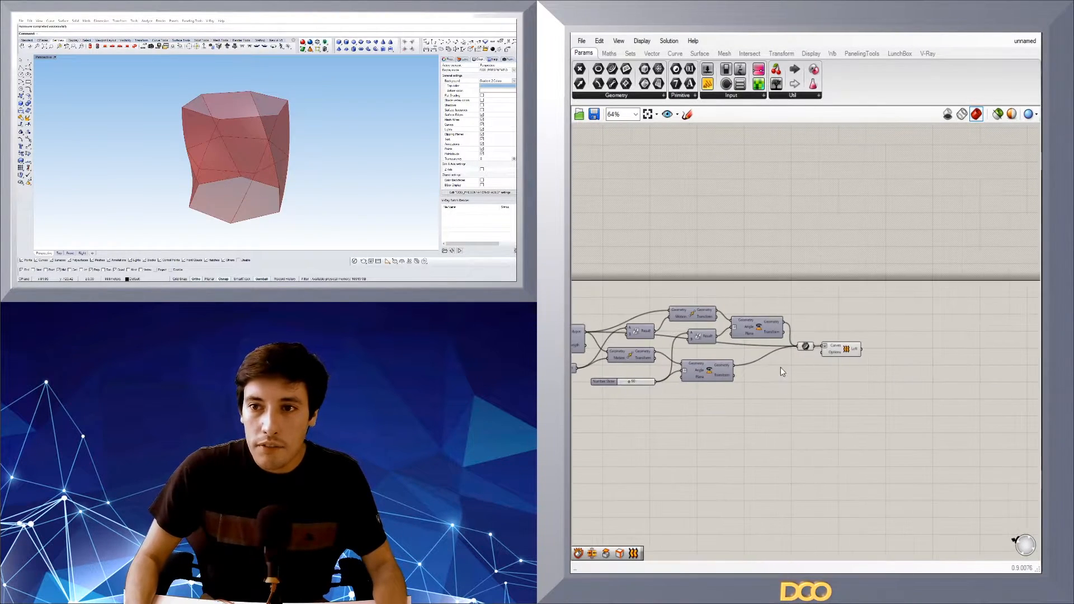
{"action": "scroll", "coordinate": [668, 382], "scroll_direction": "up", "scroll_amount": 5}
{"action": "double_click", "coordinate": [668, 383]}
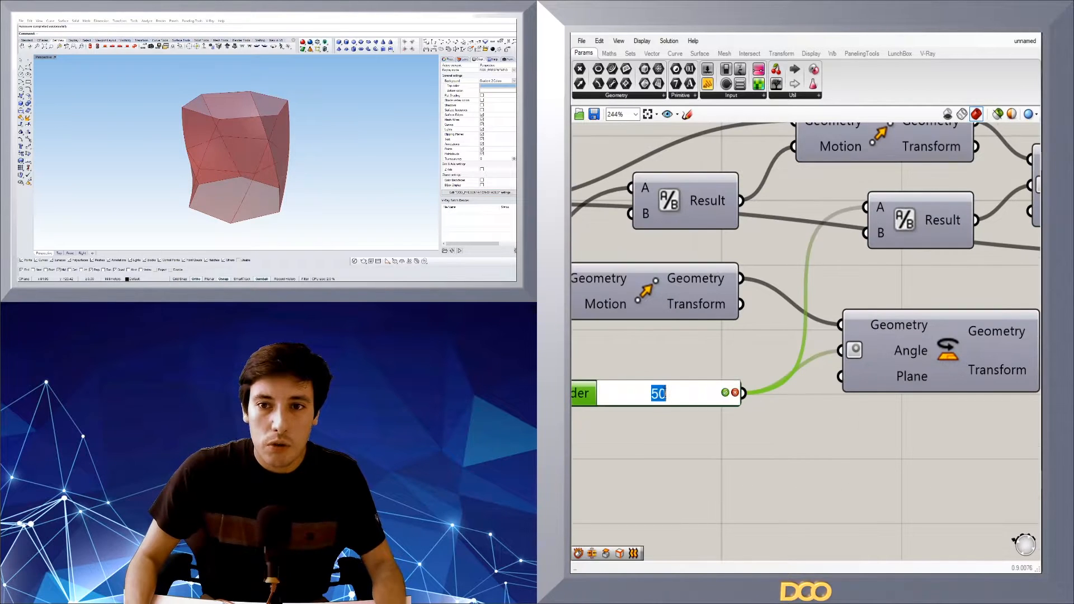
{"action": "type", "text": "90"}
{"action": "key", "text": "Return"}
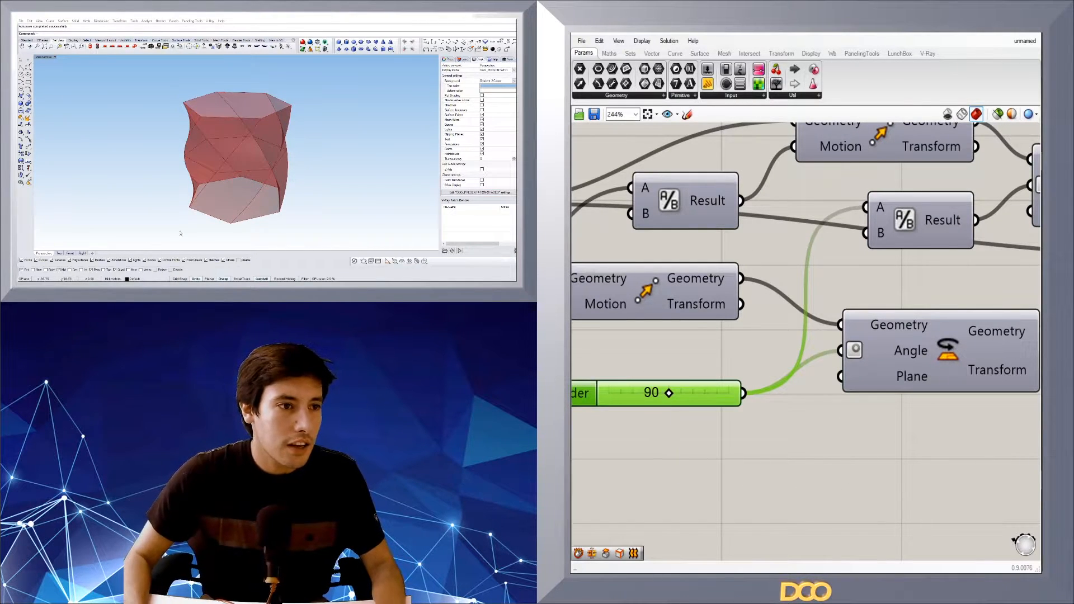
{"action": "right_click_drag", "start_coordinate": [226, 205], "coordinate": [340, 143]}
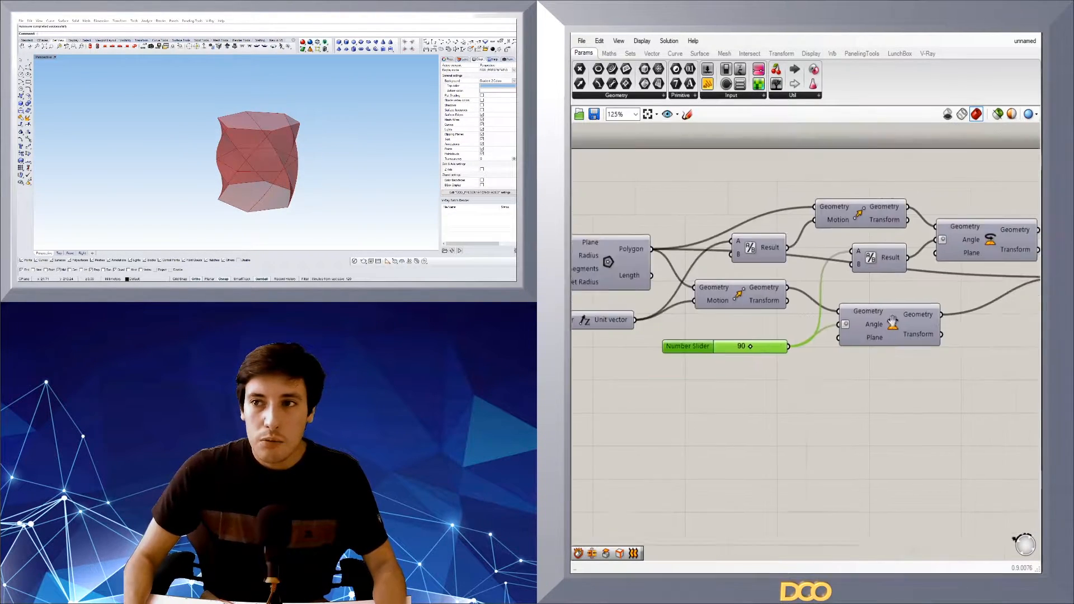
{"action": "scroll", "coordinate": [867, 317], "scroll_direction": "up", "scroll_amount": 3}
{"action": "left_click", "coordinate": [867, 322]}
{"action": "double_click", "coordinate": [923, 317]}
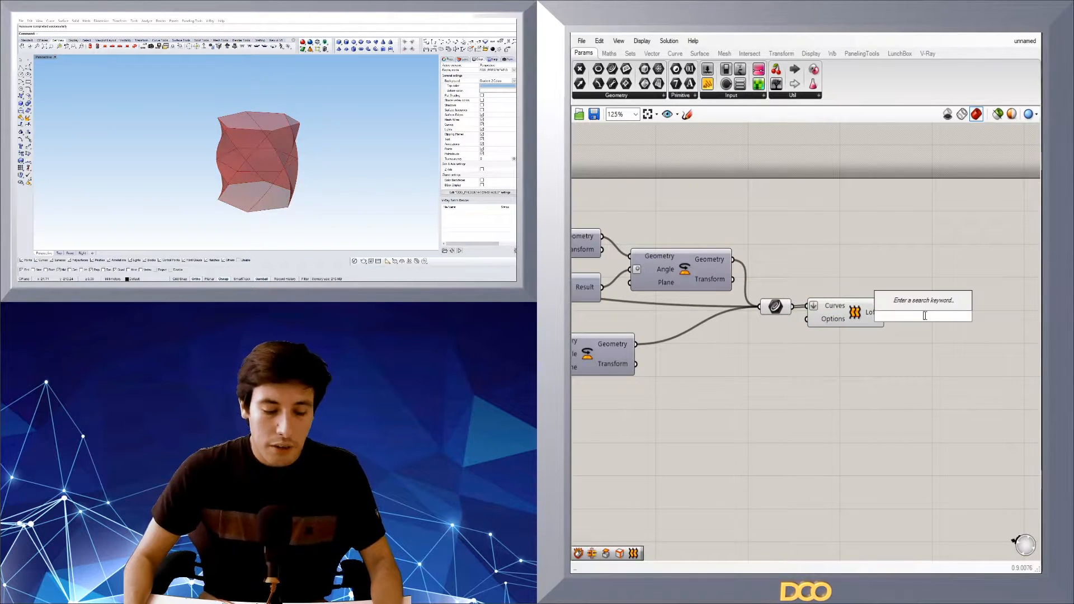
{"action": "type", "text": "CA"}
{"action": "left_click", "coordinate": [902, 290]}
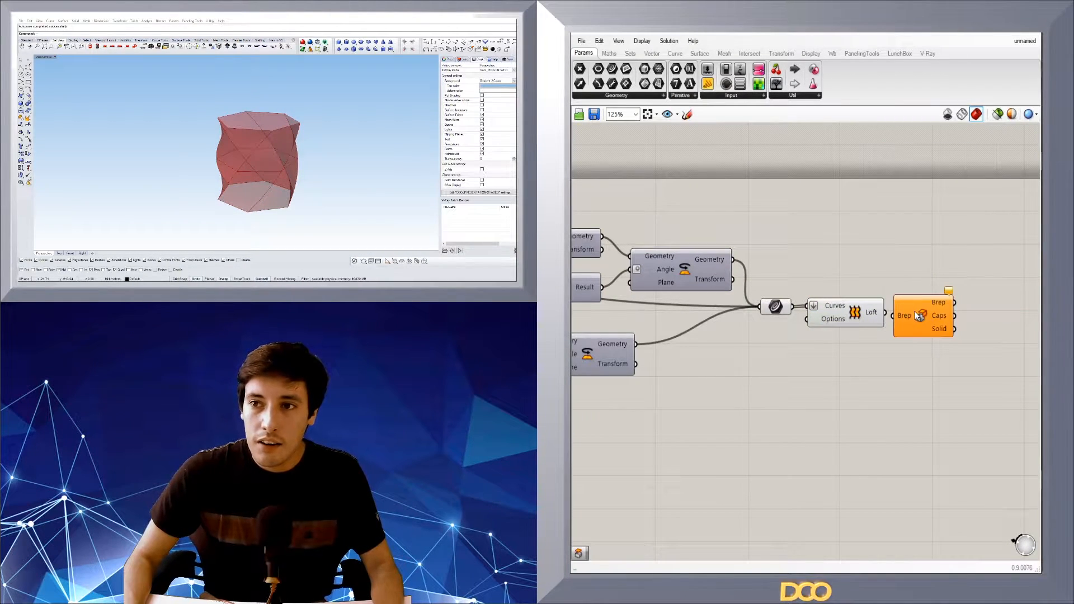
{"action": "key", "text": "Delete"}
- Add a Cap Holes component after the Loft and connect the Loft output to its Brep input
{"action": "scroll", "coordinate": [914, 307], "scroll_direction": "up", "scroll_amount": 3}
{"action": "double_click", "coordinate": [912, 299]}
{"action": "type", "text": "cap"}
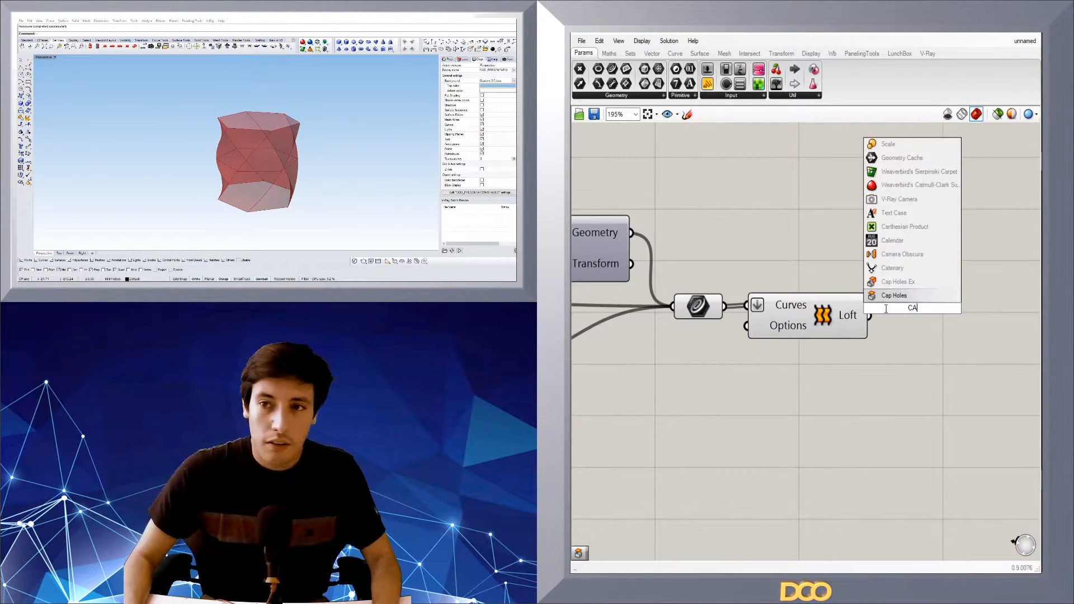
{"action": "left_click", "coordinate": [891, 296]}
{"action": "left_click_drag", "start_coordinate": [892, 304], "coordinate": [903, 315]}
- Examine the capped solid from several angles together with the section curves feeding the loft
{"action": "left_click", "coordinate": [918, 381]}
{"action": "right_click_drag", "start_coordinate": [269, 168], "coordinate": [320, 158]}
{"action": "left_click", "coordinate": [931, 317]}
{"action": "scroll", "coordinate": [322, 159], "scroll_direction": "up", "scroll_amount": 2}
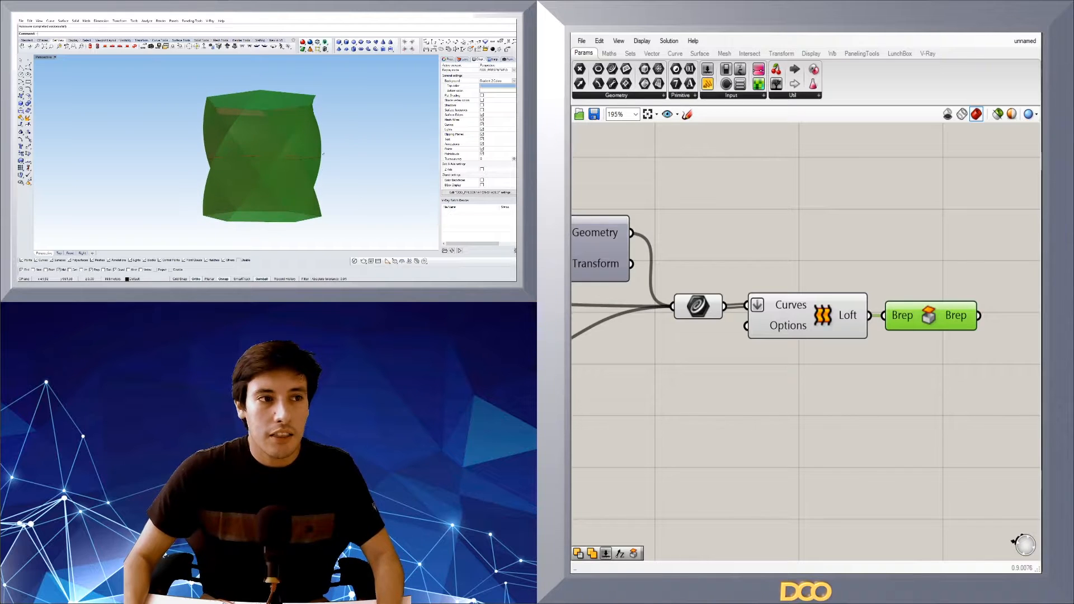
{"action": "right_click_drag", "start_coordinate": [292, 104], "coordinate": [293, 168]}
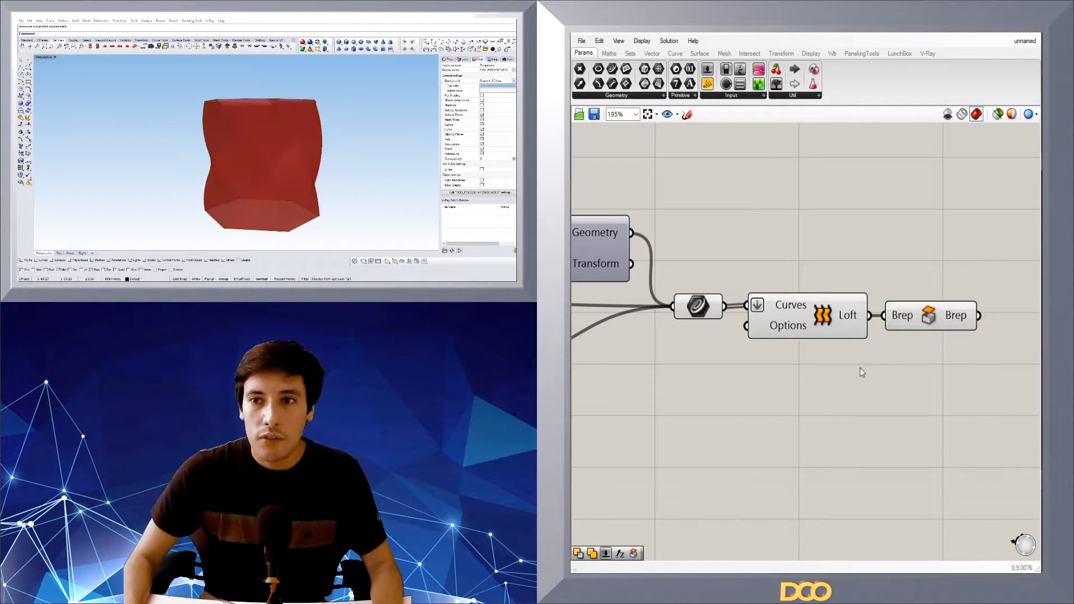
{"action": "left_click", "coordinate": [856, 330]}
{"action": "right_click_drag", "start_coordinate": [884, 269], "coordinate": [847, 277]}
{"action": "left_click", "coordinate": [652, 317]}
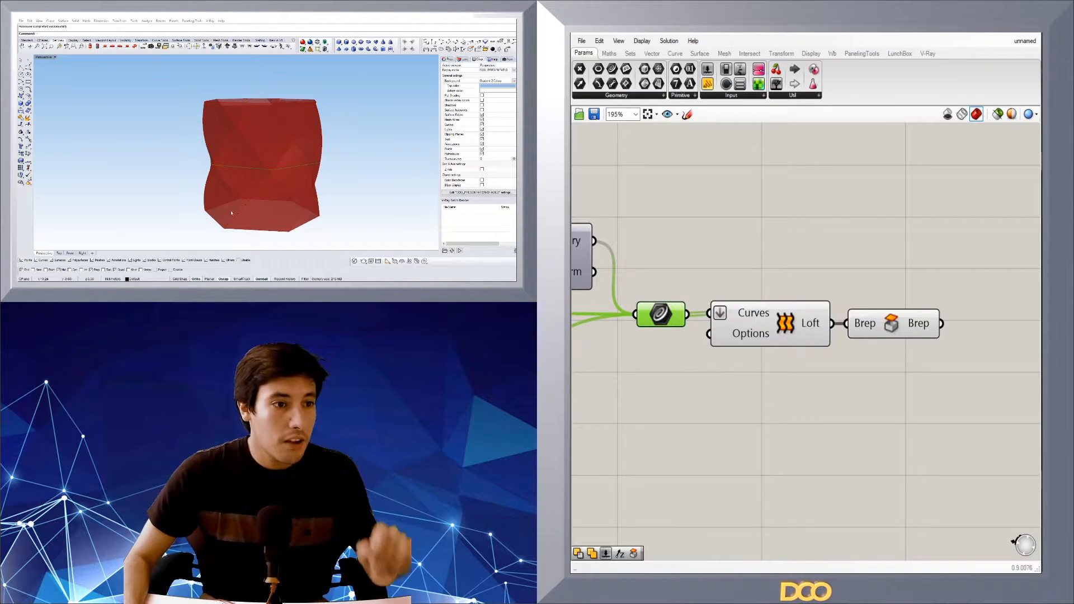
{"action": "right_click_drag", "start_coordinate": [292, 140], "coordinate": [270, 112]}
{"action": "scroll", "coordinate": [886, 230], "scroll_direction": "down", "scroll_amount": 2}
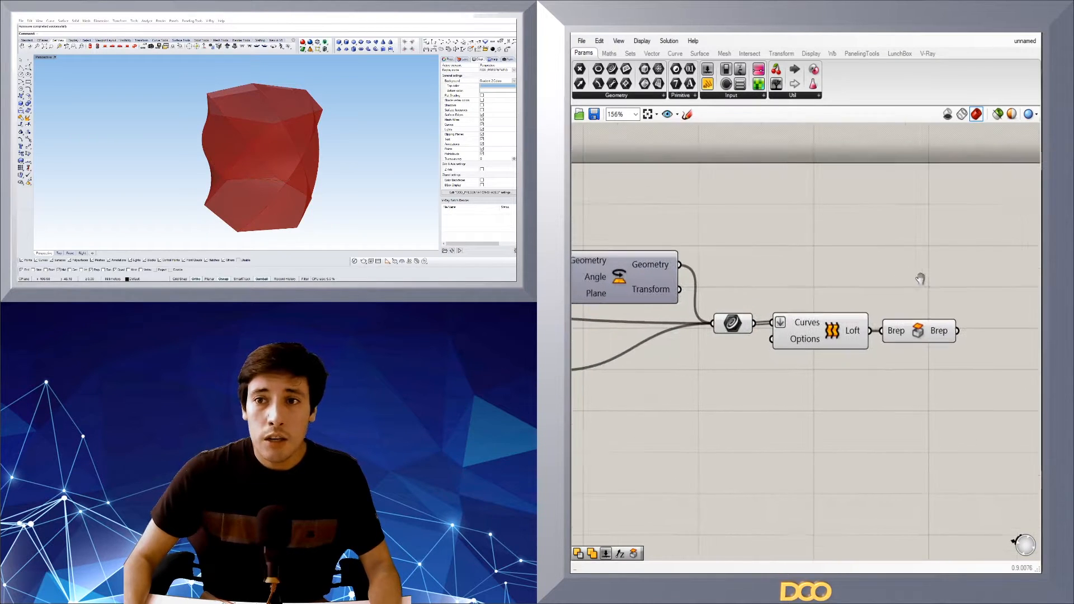
- Turn off the preview of the Loft and Cap Holes components
{"action": "left_click_drag", "start_coordinate": [958, 383], "coordinate": [847, 337]}
{"action": "left_click", "coordinate": [853, 288]}
{"action": "left_click_drag", "start_coordinate": [996, 390], "coordinate": [816, 286]}
{"action": "middle_click", "coordinate": [875, 302]}
{"action": "left_click", "coordinate": [876, 279]}
- Add a curve Offset component above the Loft and connect the Curve parameter to its Curve input
{"action": "double_click", "coordinate": [871, 272]}
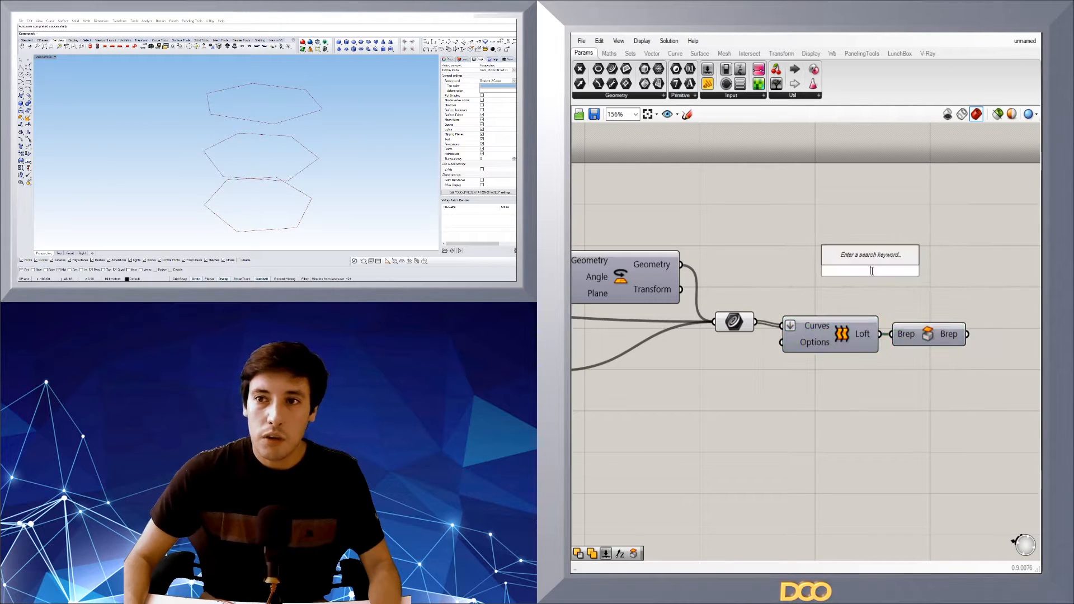
{"action": "type", "text": "offset"}
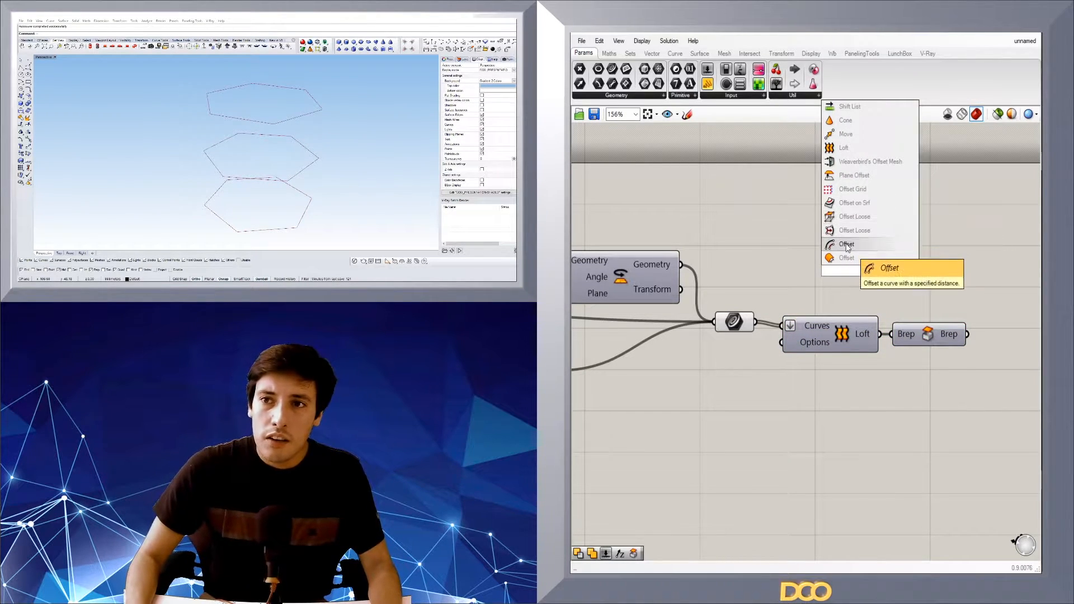
{"action": "left_click", "coordinate": [856, 243]}
{"action": "left_click_drag", "start_coordinate": [857, 251], "coordinate": [864, 202]}
{"action": "left_click_drag", "start_coordinate": [794, 252], "coordinate": [831, 196]}
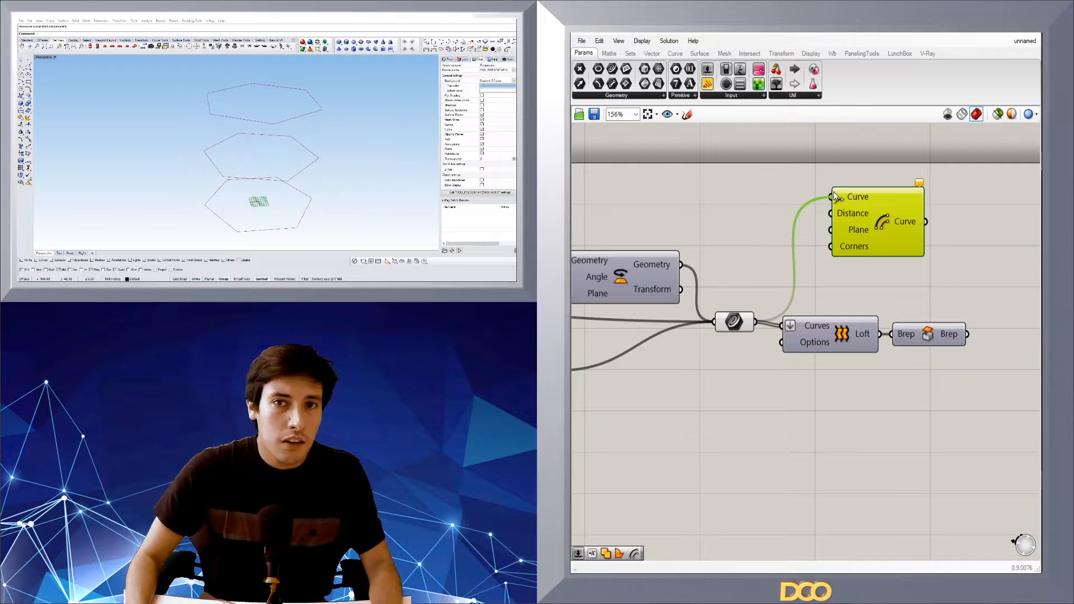
- Add a number slider with the value 0.5 and connect it to the Offset's Distance input
{"action": "right_click_drag", "start_coordinate": [873, 238], "coordinate": [927, 281]}
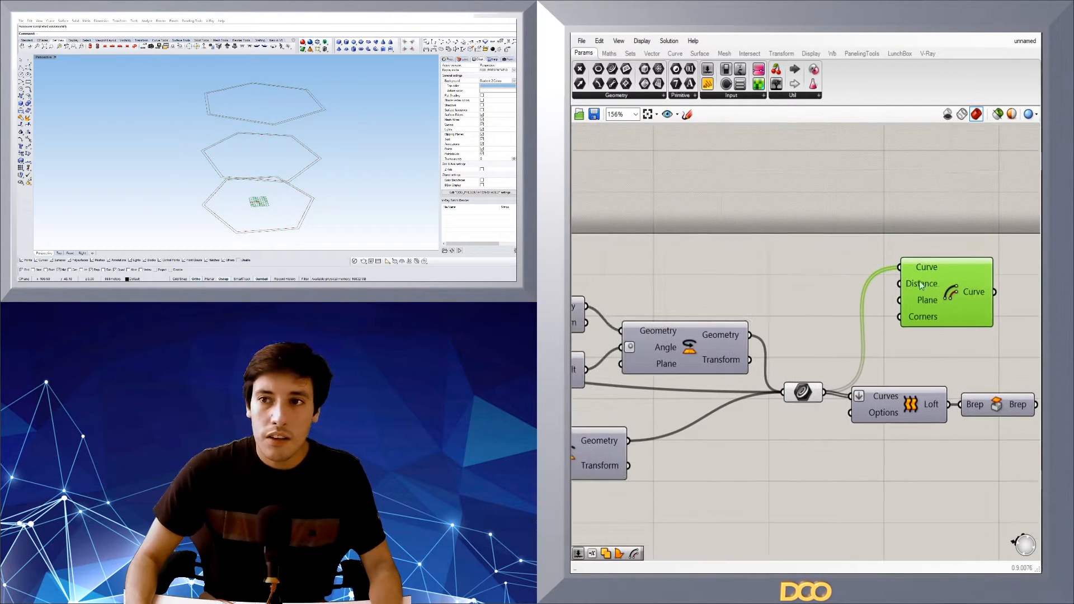
{"action": "left_click", "coordinate": [769, 262]}
{"action": "double_click", "coordinate": [794, 258]}
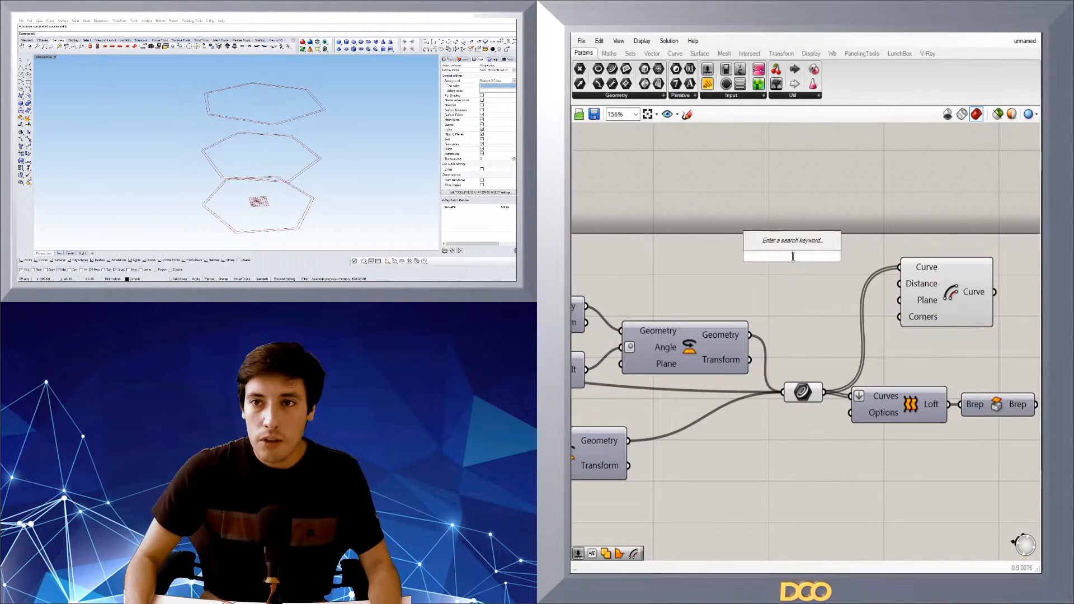
{"action": "type", "text": "0.5"}
{"action": "key", "text": "Return"}
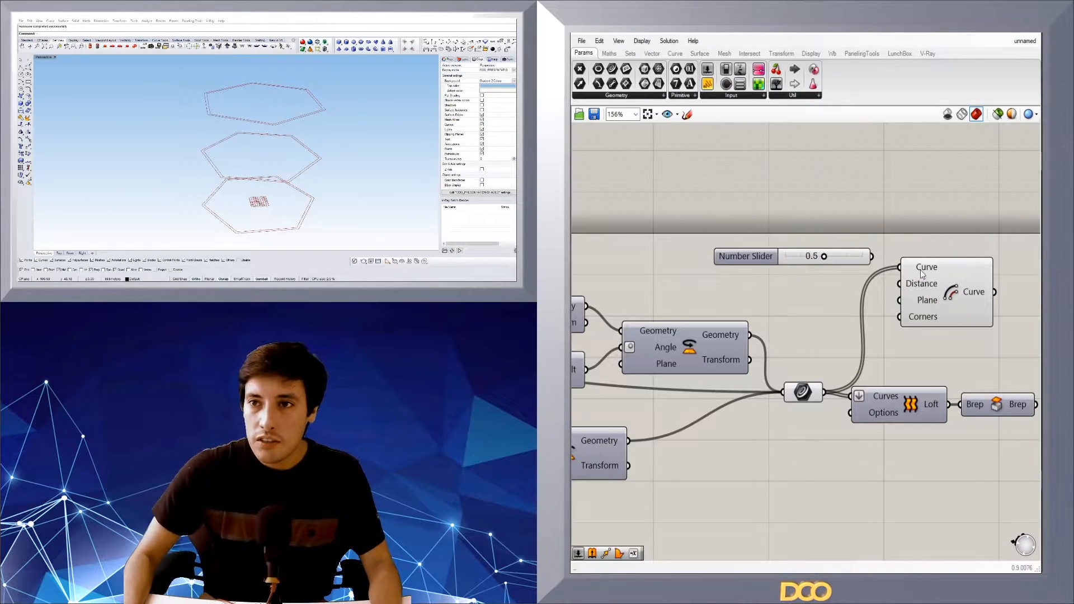
{"action": "left_click_drag", "start_coordinate": [942, 285], "coordinate": [948, 274]}
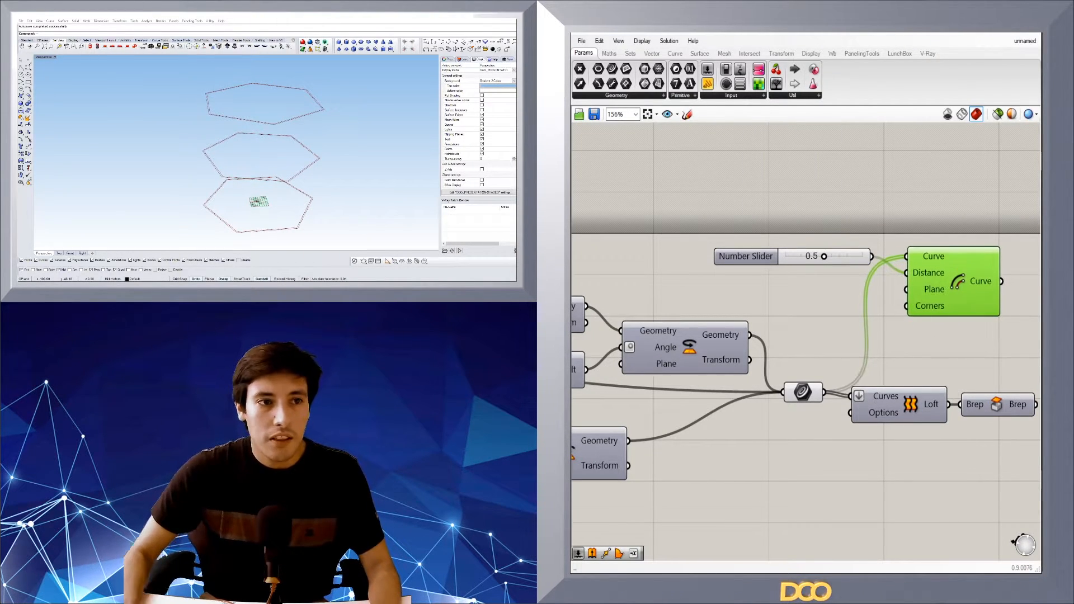
- Duplicate the Loft and Cap Holes pair beside the Offset and feed the offset curves into the copied Loft
{"action": "scroll", "coordinate": [805, 347], "scroll_direction": "down", "scroll_amount": 3}
{"action": "left_click_drag", "start_coordinate": [901, 445], "coordinate": [727, 361]}
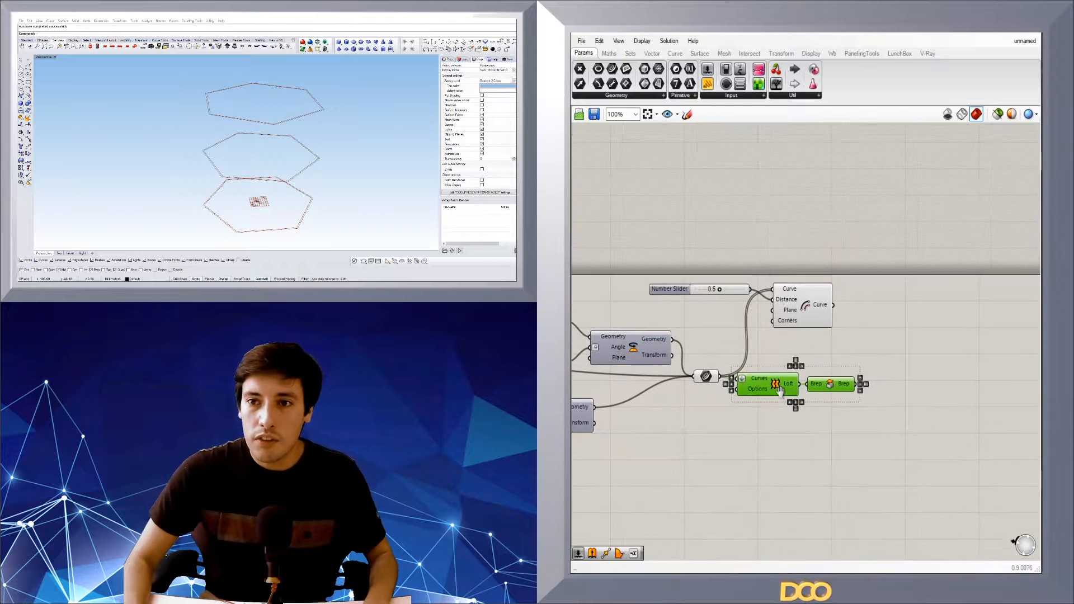
{"action": "left_click_drag", "start_coordinate": [938, 312], "coordinate": [834, 308], "text": "alt"}
{"action": "scroll", "coordinate": [835, 308], "scroll_direction": "up", "scroll_amount": 2}
{"action": "left_click", "coordinate": [898, 273]}
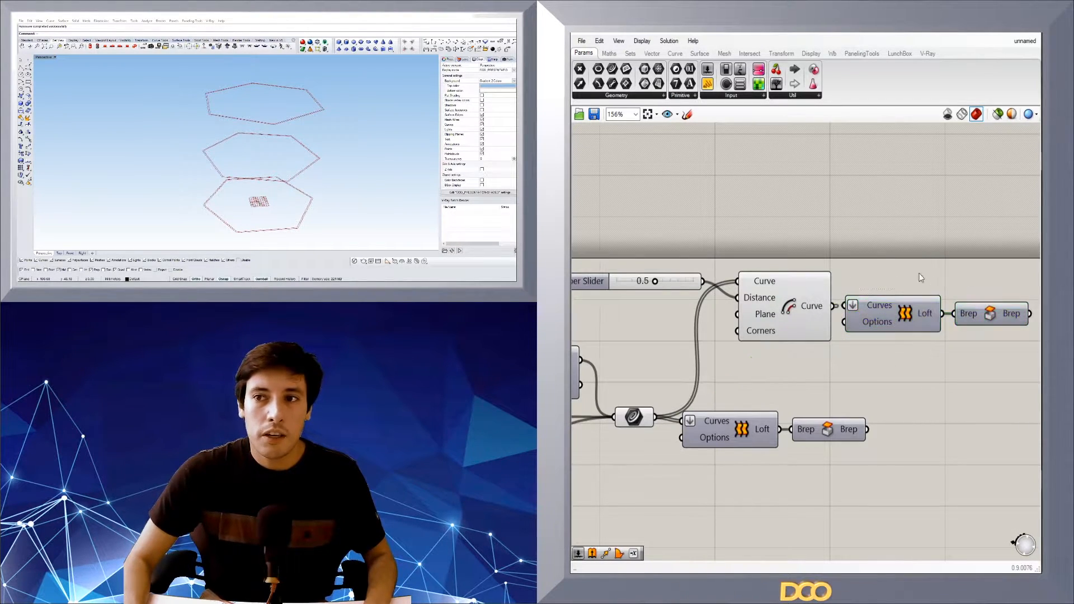
- Turn on the preview of both Cap Holes components
{"action": "scroll", "coordinate": [910, 447], "scroll_direction": "down", "scroll_amount": 1}
{"action": "left_click", "coordinate": [907, 341]}
{"action": "left_click", "coordinate": [775, 434], "text": "shift"}
{"action": "middle_click", "coordinate": [813, 426]}
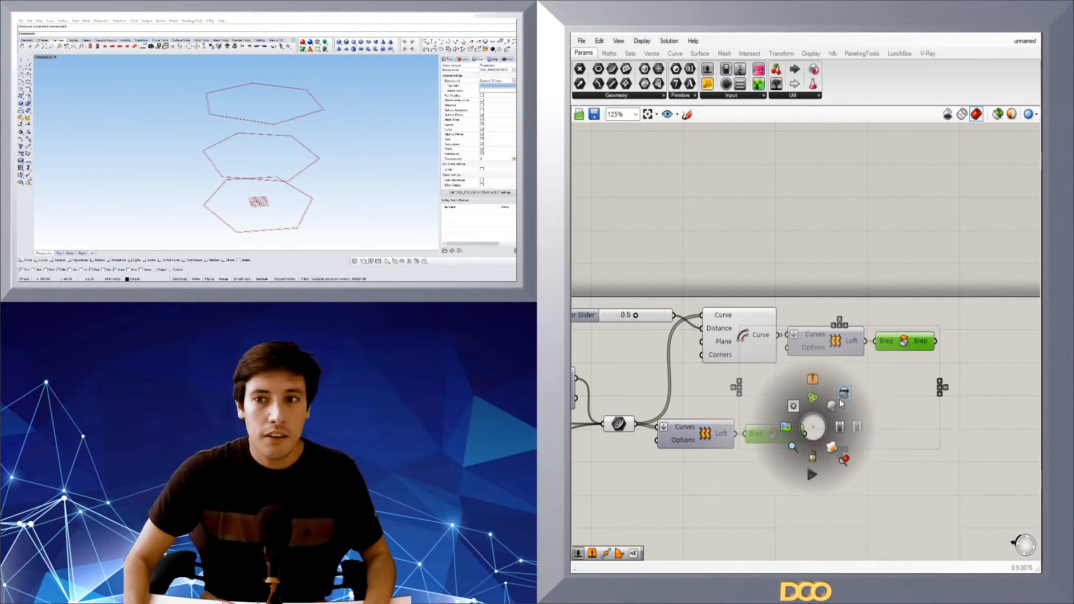
{"action": "left_click", "coordinate": [843, 393]}
{"action": "left_click", "coordinate": [844, 408]}
{"action": "right_click_drag", "start_coordinate": [300, 136], "coordinate": [310, 162]}
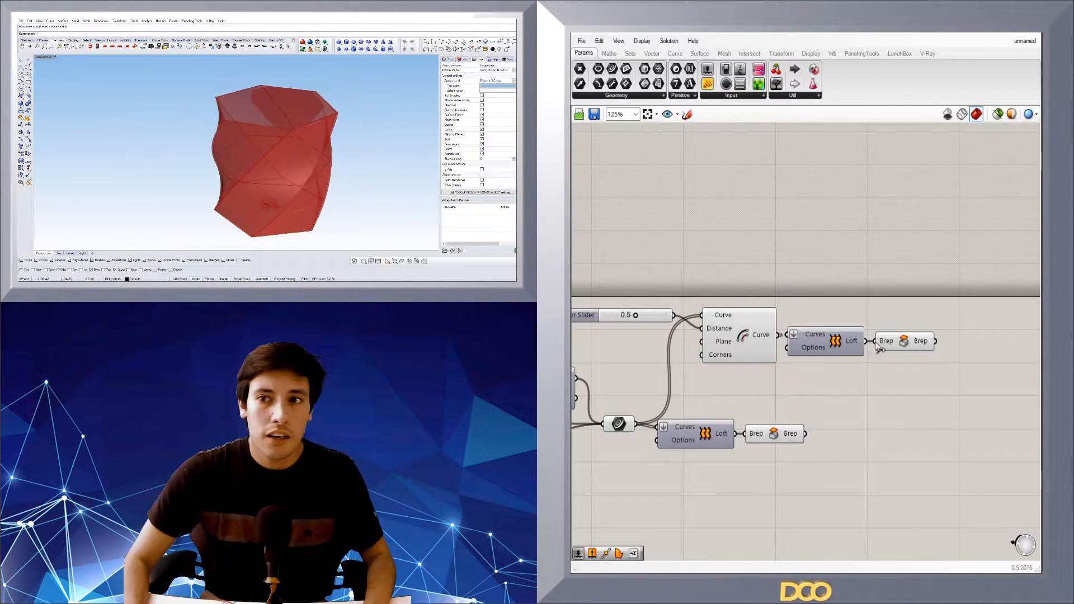
- Bake the output of both Cap Holes components into the Rhino model
{"action": "left_click", "coordinate": [924, 344]}
{"action": "left_click", "coordinate": [790, 433], "text": "shift"}
{"action": "right_click_drag", "start_coordinate": [939, 424], "coordinate": [892, 383]}
{"action": "key", "text": "space"}
{"action": "left_click", "coordinate": [925, 390]}
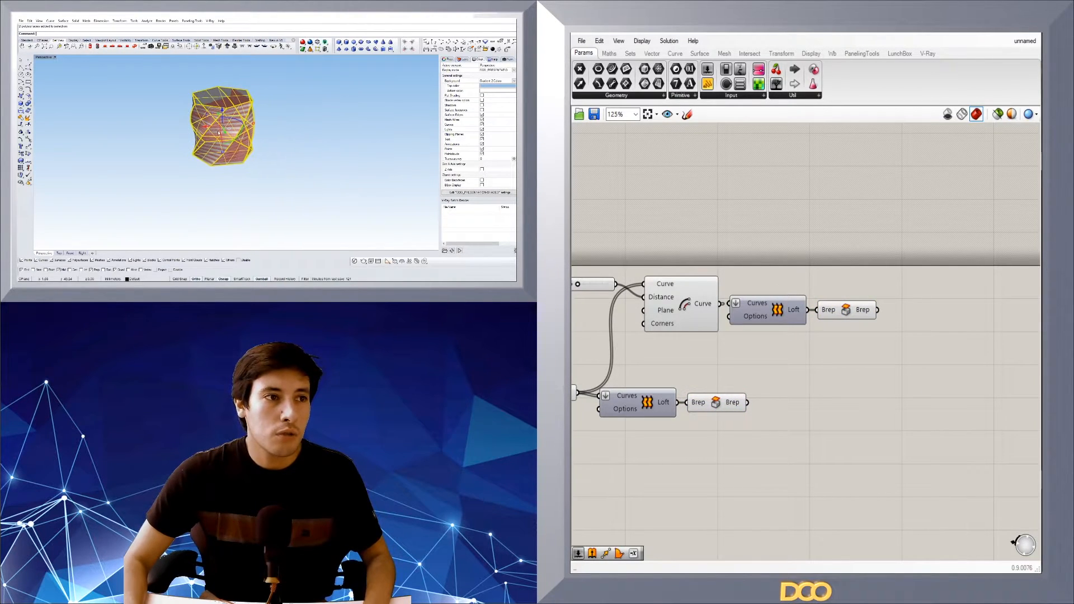
- Move the two nested baked solids sideways, clear of the red Grasshopper preview
{"action": "left_click_drag", "start_coordinate": [287, 134], "coordinate": [333, 136]}
{"action": "left_click", "coordinate": [361, 147]}
{"action": "scroll", "coordinate": [361, 131], "scroll_direction": "up", "scroll_amount": 4}
{"action": "right_click_drag", "start_coordinate": [336, 190], "coordinate": [305, 176]}
{"action": "scroll", "coordinate": [328, 167], "scroll_direction": "down", "scroll_amount": 1}
- Pull one of the nested baked solids out so it stands beside the other with a gap between them
{"action": "left_click", "coordinate": [305, 176]}
{"action": "left_click_drag", "start_coordinate": [273, 157], "coordinate": [384, 146], "text": "alt"}
{"action": "right_click_drag", "start_coordinate": [384, 146], "coordinate": [329, 143], "text": "shift"}
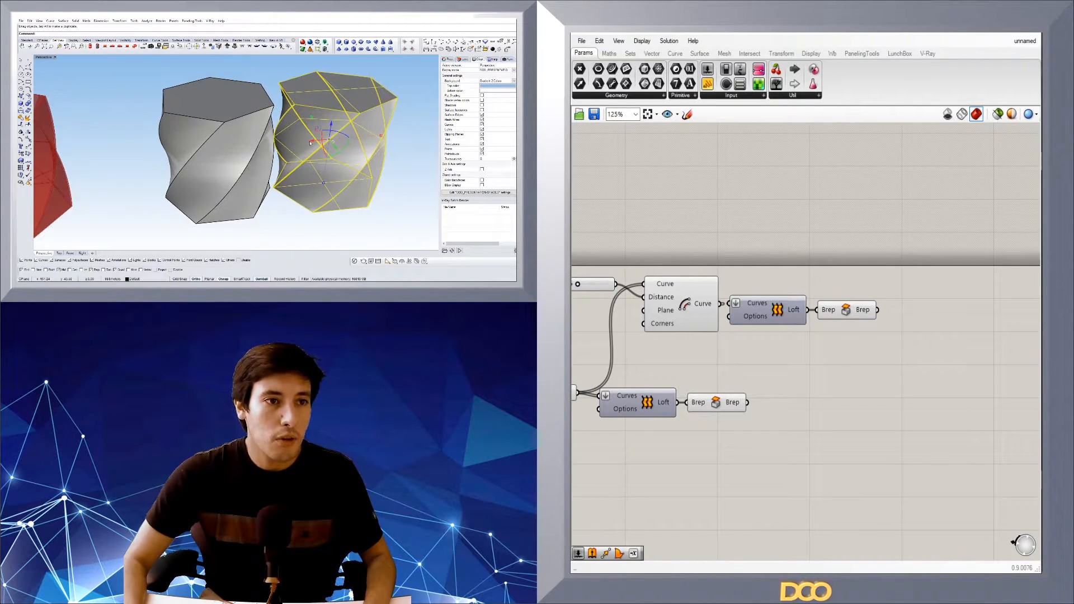
{"action": "left_click_drag", "start_coordinate": [311, 142], "coordinate": [331, 141]}
{"action": "left_click", "coordinate": [326, 216]}
- Compare the two separate baked solids with the Grasshopper preview from several angles and distances
{"action": "right_click_drag", "start_coordinate": [327, 216], "coordinate": [272, 153]}
{"action": "scroll", "coordinate": [295, 172], "scroll_direction": "down", "scroll_amount": 5}
{"action": "scroll", "coordinate": [320, 148], "scroll_direction": "up", "scroll_amount": 6}
{"action": "scroll", "coordinate": [326, 146], "scroll_direction": "up", "scroll_amount": 8}
{"action": "scroll", "coordinate": [326, 145], "scroll_direction": "down", "scroll_amount": 8}
{"action": "scroll", "coordinate": [294, 139], "scroll_direction": "down", "scroll_amount": 3}
{"action": "right_click_drag", "start_coordinate": [401, 152], "coordinate": [351, 174]}
{"action": "scroll", "coordinate": [292, 162], "scroll_direction": "down", "scroll_amount": 2}
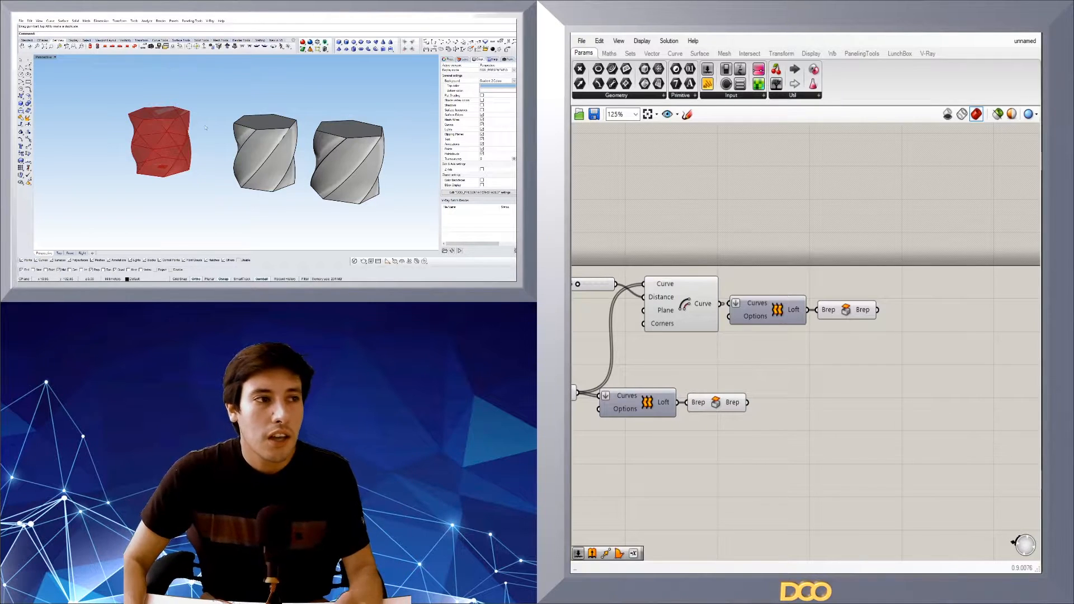
{"action": "scroll", "coordinate": [204, 130], "scroll_direction": "up", "scroll_amount": 4}
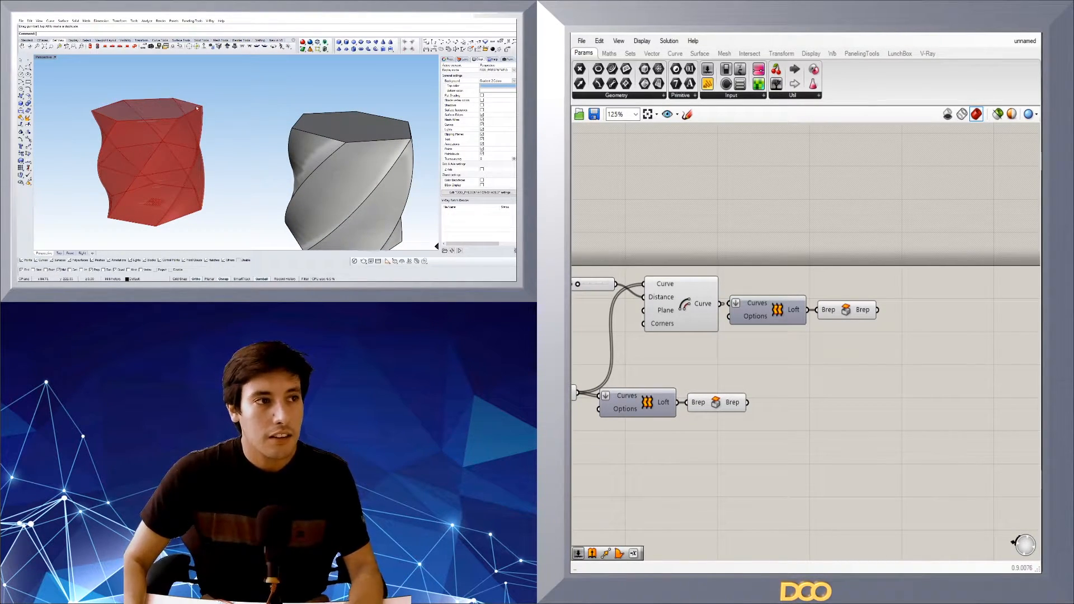
- Delete the 0.5 number slider, the Offset component, its Loft and both Cap Holes components from the definition
{"action": "scroll", "coordinate": [238, 122], "scroll_direction": "down", "scroll_amount": 3}
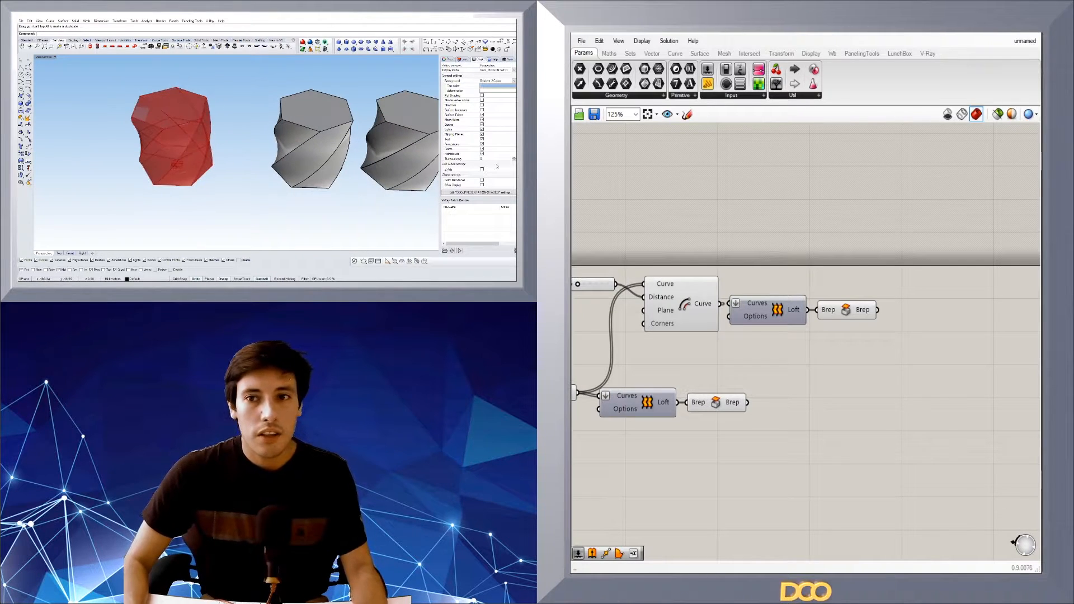
{"action": "right_click_drag", "start_coordinate": [356, 175], "coordinate": [380, 164]}
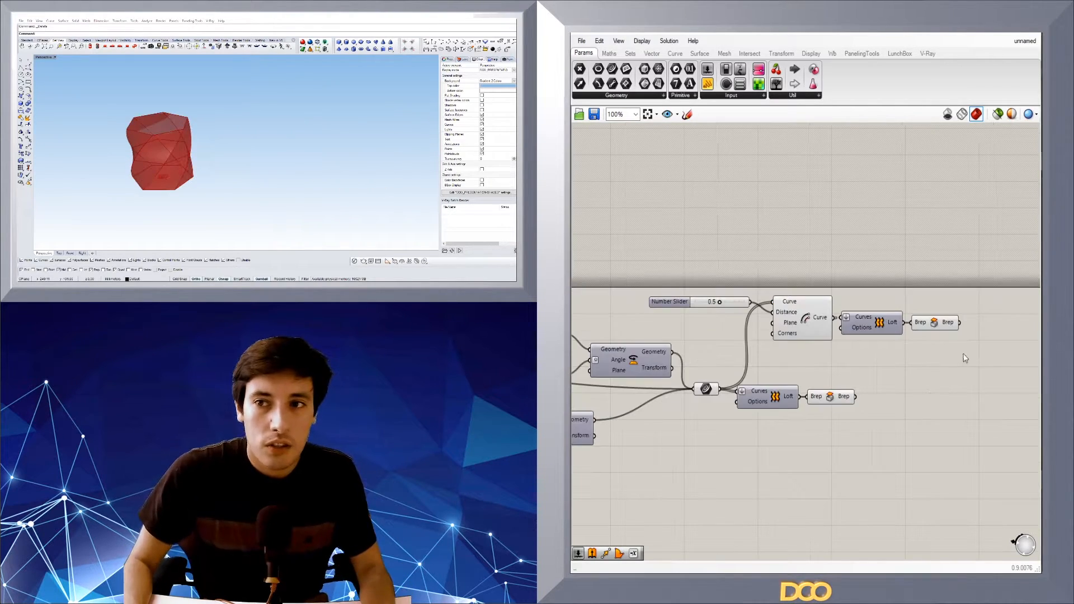
{"action": "left_click_drag", "start_coordinate": [982, 354], "coordinate": [724, 275]}
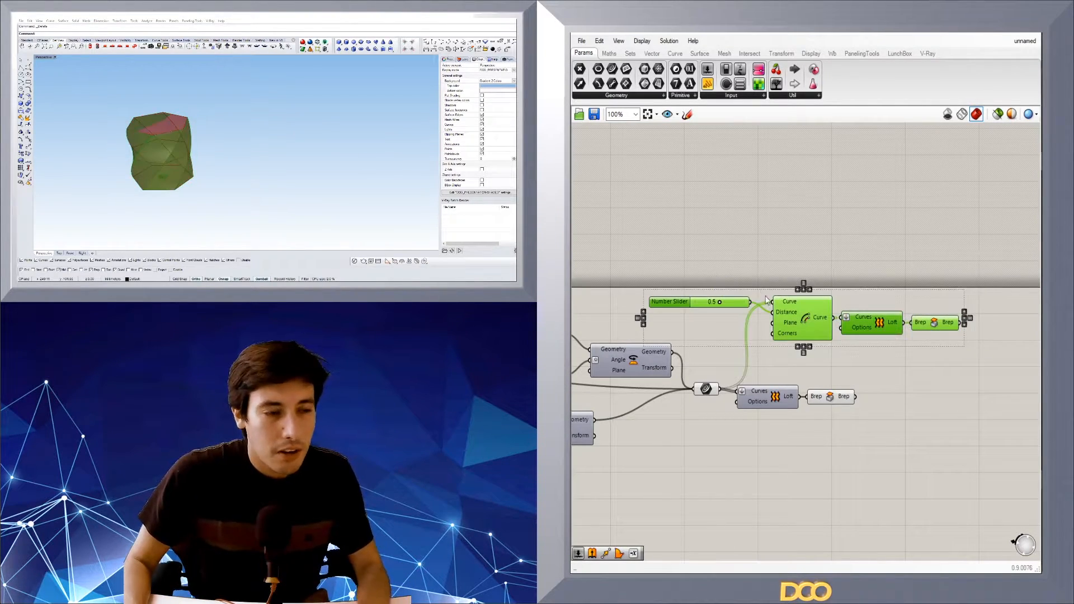
{"action": "key", "text": "Delete"}
{"action": "scroll", "coordinate": [705, 409], "scroll_direction": "up", "scroll_amount": 5}
{"action": "left_click_drag", "start_coordinate": [954, 442], "coordinate": [928, 382]}
{"action": "key", "text": "Delete"}
- Turn on the preview of the remaining Loft component
{"action": "right_click", "coordinate": [839, 377]}
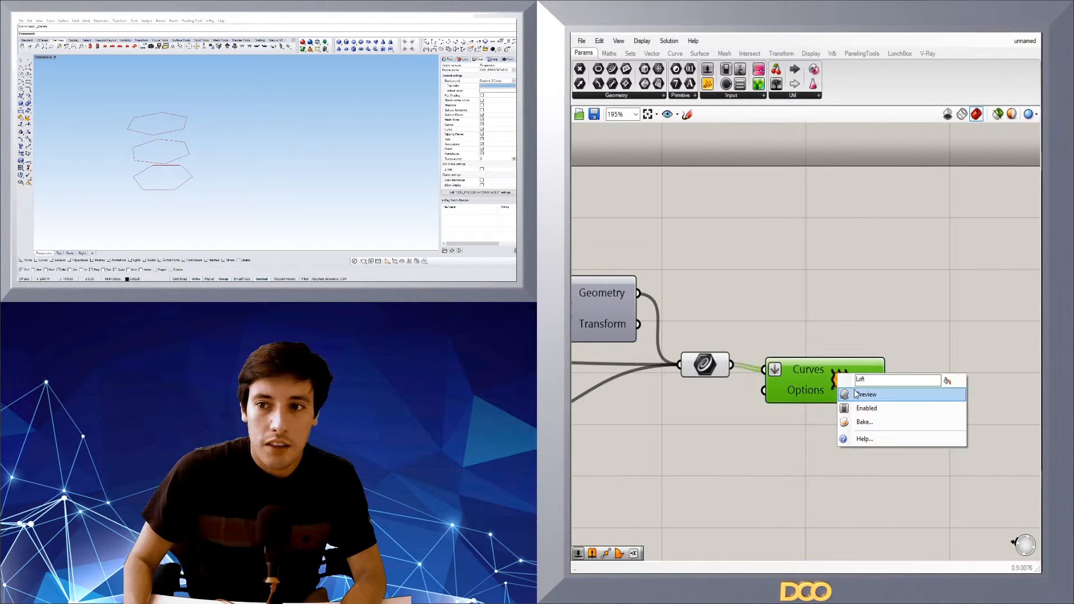
{"action": "left_click", "coordinate": [856, 394]}
{"action": "right_click_drag", "start_coordinate": [168, 116], "coordinate": [331, 114]}
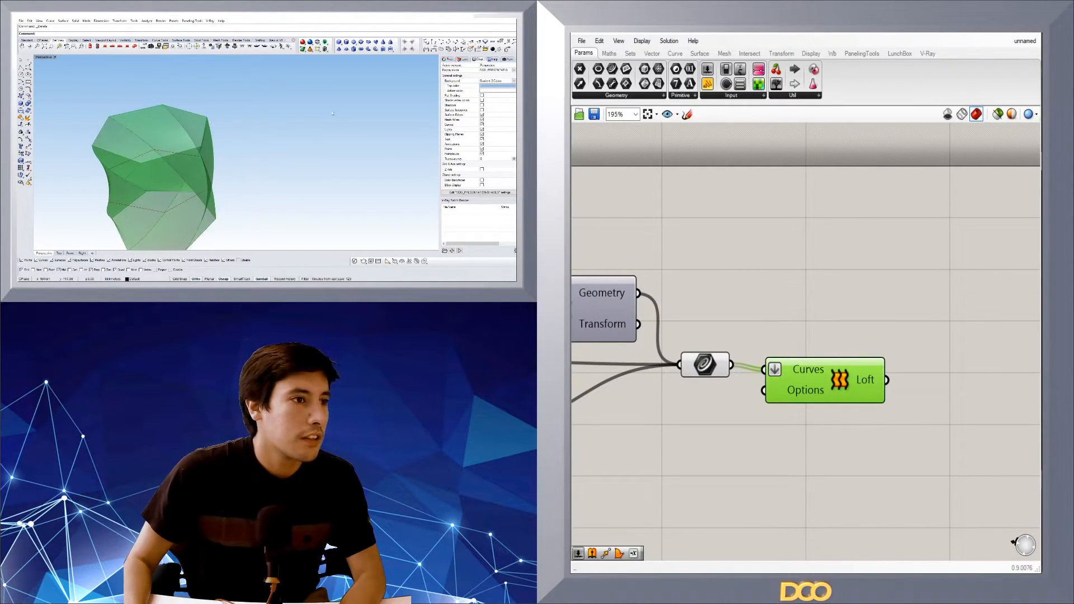
- Look over the remaining definition, from the move and rotate components through the merged curves to the Loft
{"action": "left_click", "coordinate": [735, 251]}
{"action": "right_click_drag", "start_coordinate": [844, 330], "coordinate": [829, 324]}
{"action": "right_click_drag", "start_coordinate": [767, 412], "coordinate": [928, 333]}
{"action": "scroll", "coordinate": [929, 333], "scroll_direction": "down", "scroll_amount": 5}
{"action": "right_click_drag", "start_coordinate": [632, 358], "coordinate": [945, 351]}
{"action": "scroll", "coordinate": [890, 334], "scroll_direction": "up", "scroll_amount": 6}
{"action": "right_click_drag", "start_coordinate": [886, 334], "coordinate": [731, 343]}
{"action": "scroll", "coordinate": [918, 428], "scroll_direction": "down", "scroll_amount": 4}
{"action": "right_click_drag", "start_coordinate": [937, 441], "coordinate": [615, 433]}
{"action": "right_click_drag", "start_coordinate": [1008, 433], "coordinate": [843, 428]}
{"action": "scroll", "coordinate": [964, 346], "scroll_direction": "up", "scroll_amount": 2}
{"action": "left_click", "coordinate": [940, 351]}
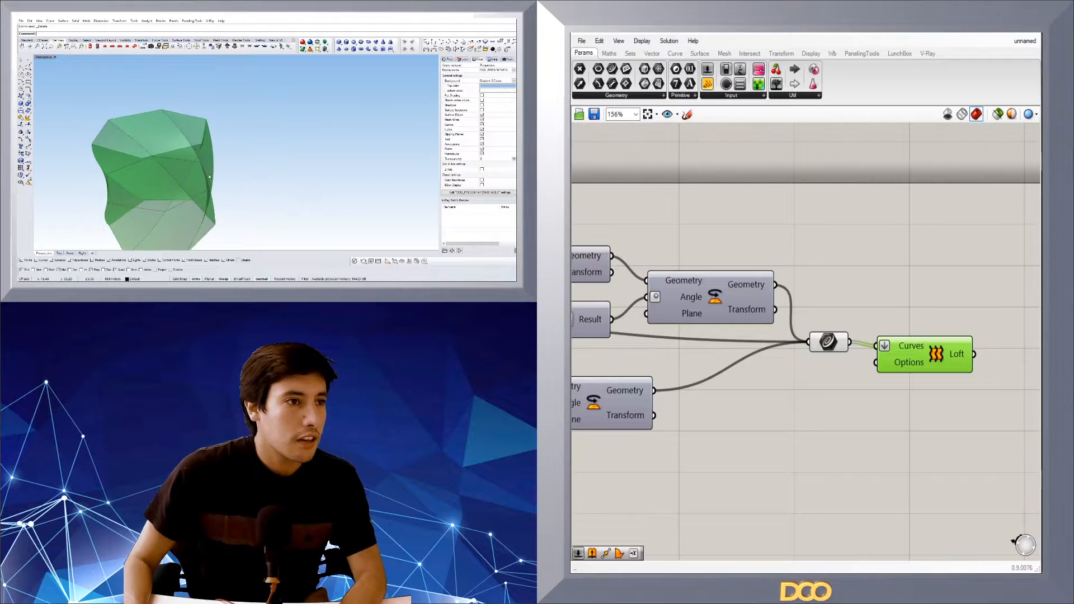
- Try to offset the lofted surface by feeding the Loft output into a surface Offset component
{"action": "right_click_drag", "start_coordinate": [1039, 323], "coordinate": [944, 302]}
{"action": "double_click", "coordinate": [944, 302]}
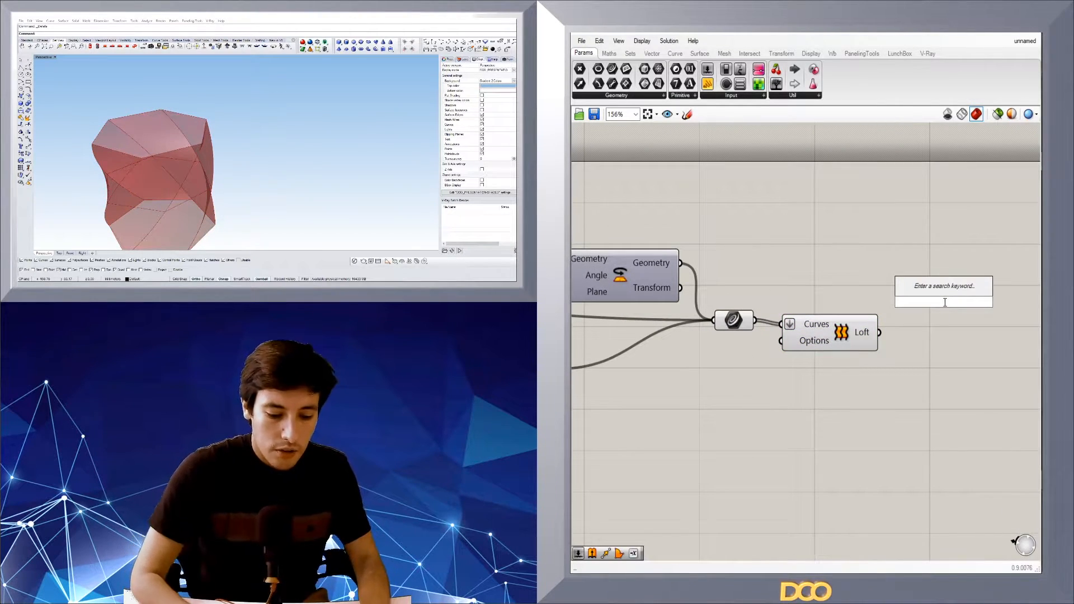
{"action": "type", "text": "offs"}
{"action": "left_click", "coordinate": [931, 294]}
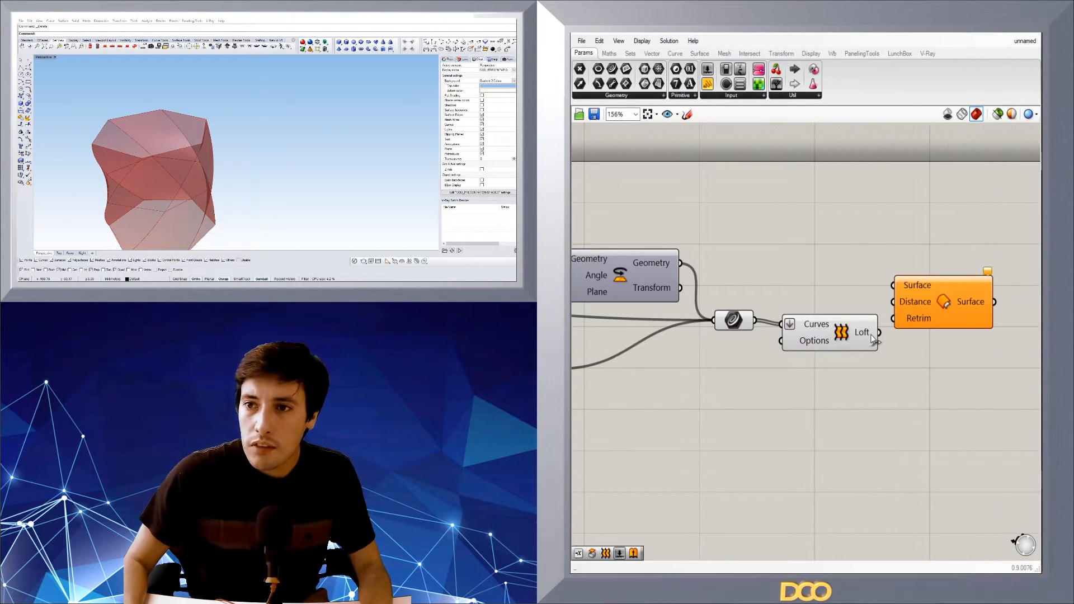
{"action": "left_click_drag", "start_coordinate": [886, 292], "coordinate": [943, 362]}
{"action": "left_click", "coordinate": [766, 365]}
{"action": "left_click", "coordinate": [833, 336]}
- Inspect the lofted shape in the viewport and delete the surface Offset component
{"action": "right_click_drag", "start_coordinate": [169, 155], "coordinate": [304, 158]}
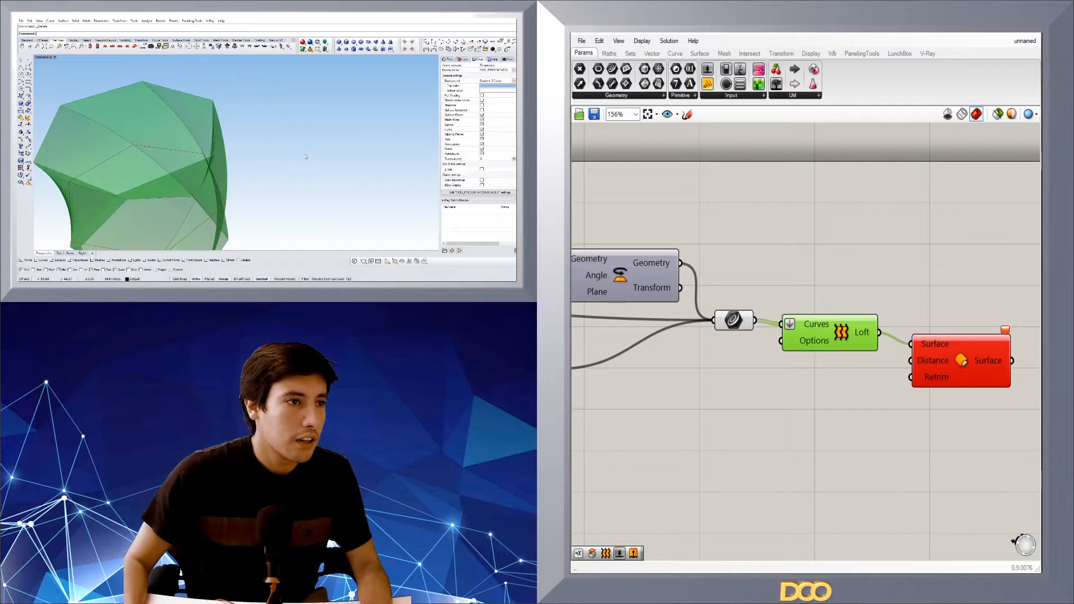
{"action": "scroll", "coordinate": [304, 157], "scroll_direction": "down", "scroll_amount": 2}
{"action": "left_click", "coordinate": [746, 386]}
{"action": "right_click_drag", "start_coordinate": [173, 167], "coordinate": [212, 195]}
{"action": "scroll", "coordinate": [218, 189], "scroll_direction": "down", "scroll_amount": 3}
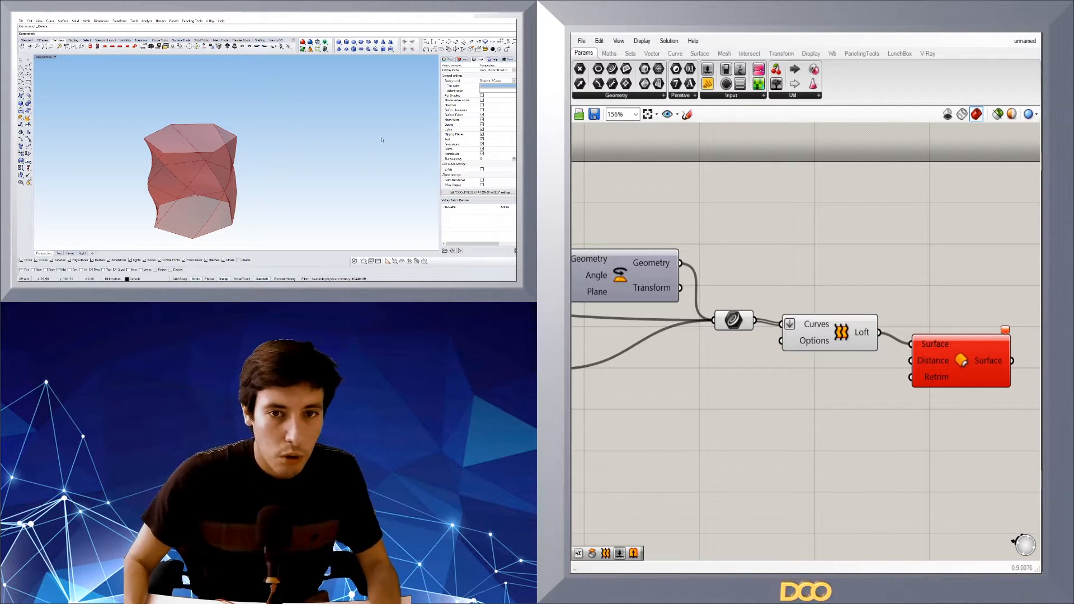
{"action": "left_click_drag", "start_coordinate": [952, 308], "coordinate": [990, 453]}
{"action": "key", "text": "Delete"}
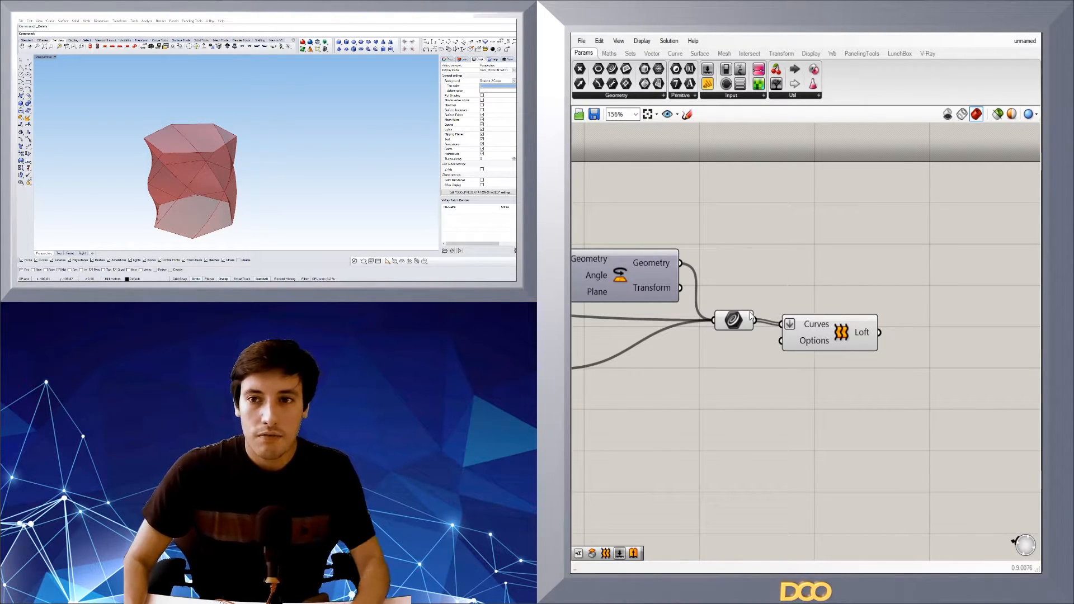
- Move the Loft slightly down and add a curve Offset component above it
{"action": "left_click_drag", "start_coordinate": [799, 325], "coordinate": [803, 344]}
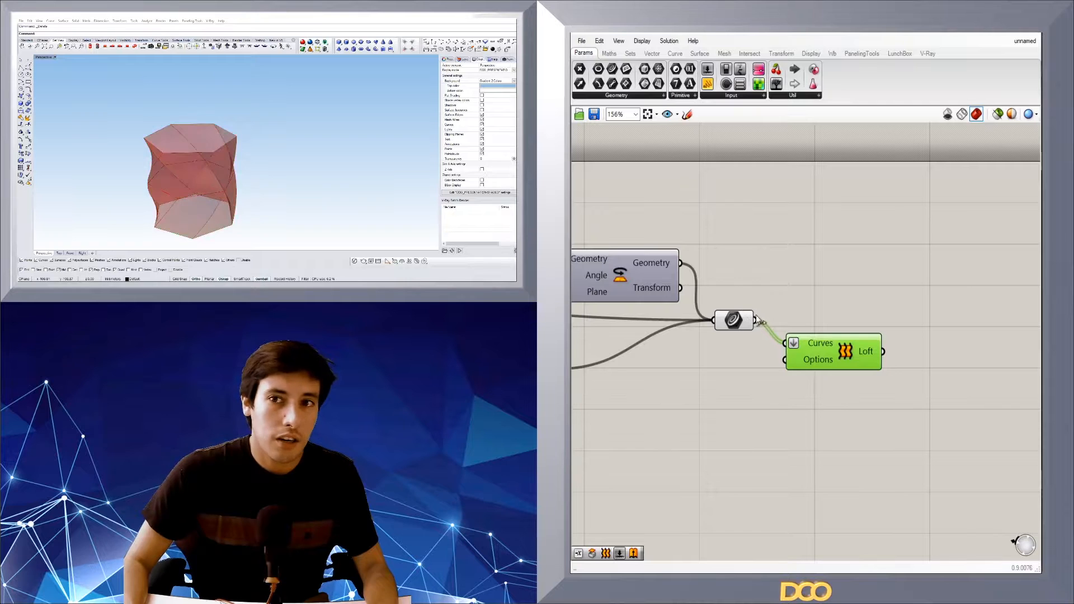
{"action": "left_click", "coordinate": [813, 283]}
{"action": "double_click", "coordinate": [813, 283]}
{"action": "type", "text": "OF"}
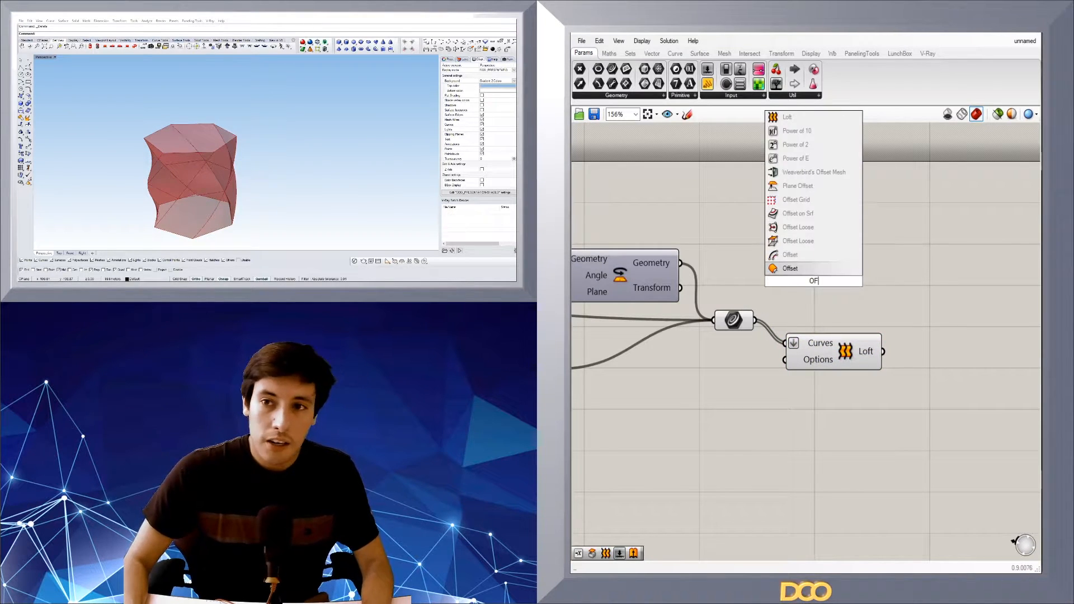
{"action": "left_click", "coordinate": [790, 268]}
{"action": "left_click_drag", "start_coordinate": [835, 282], "coordinate": [917, 271]}
{"action": "left_click", "coordinate": [729, 323]}
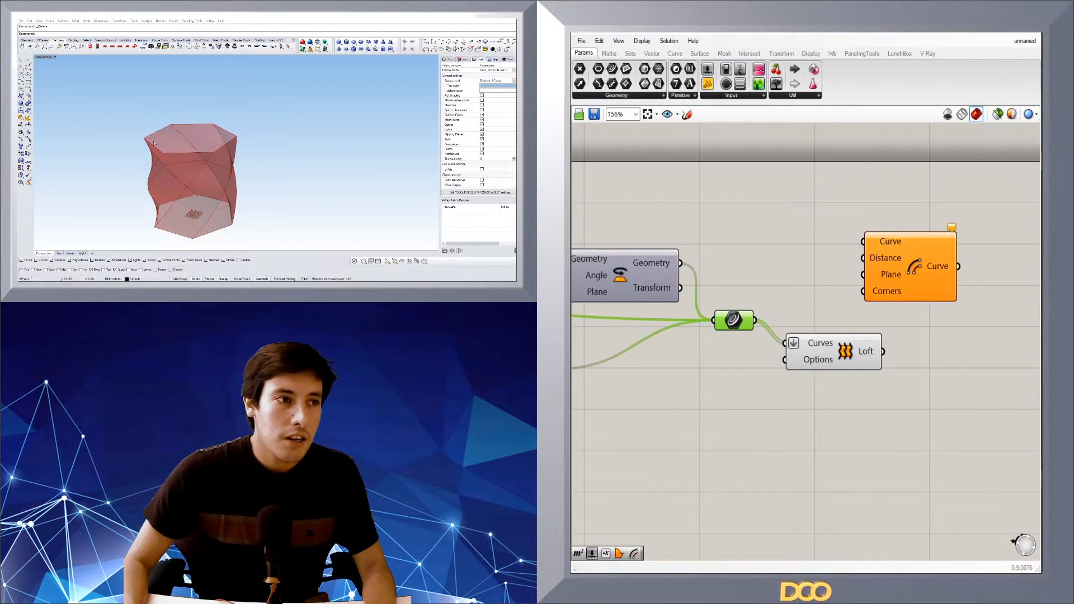
- Add a Negative component feeding the Offset's Distance, and connect the collected curves to the Offset's Curve input
{"action": "left_click", "coordinate": [827, 253]}
{"action": "double_click", "coordinate": [827, 253]}
{"action": "type", "text": "NEG"}
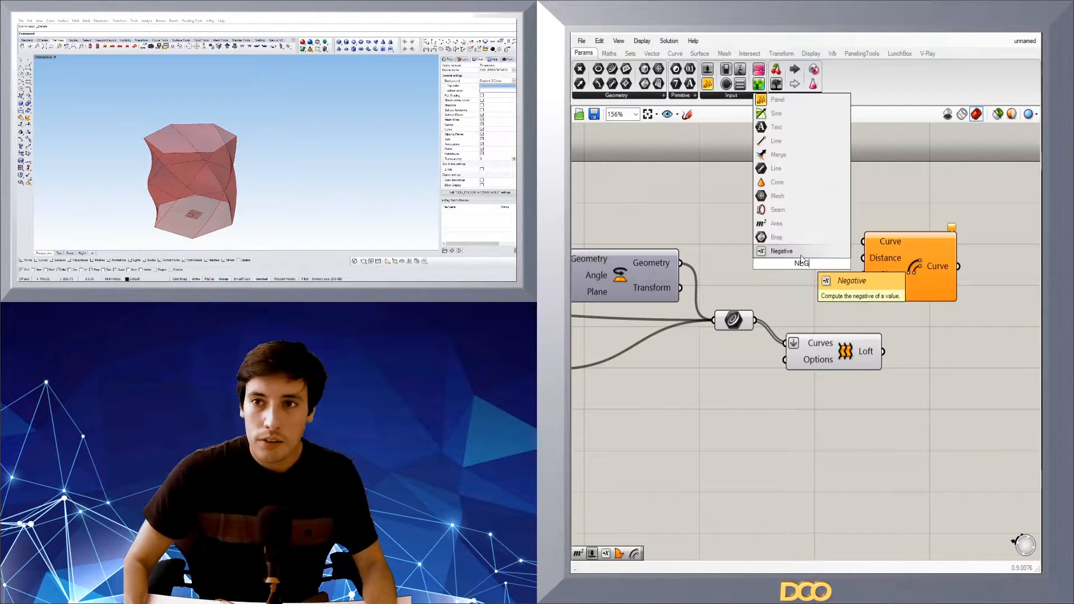
{"action": "key", "text": "Return"}
{"action": "left_click", "coordinate": [816, 259]}
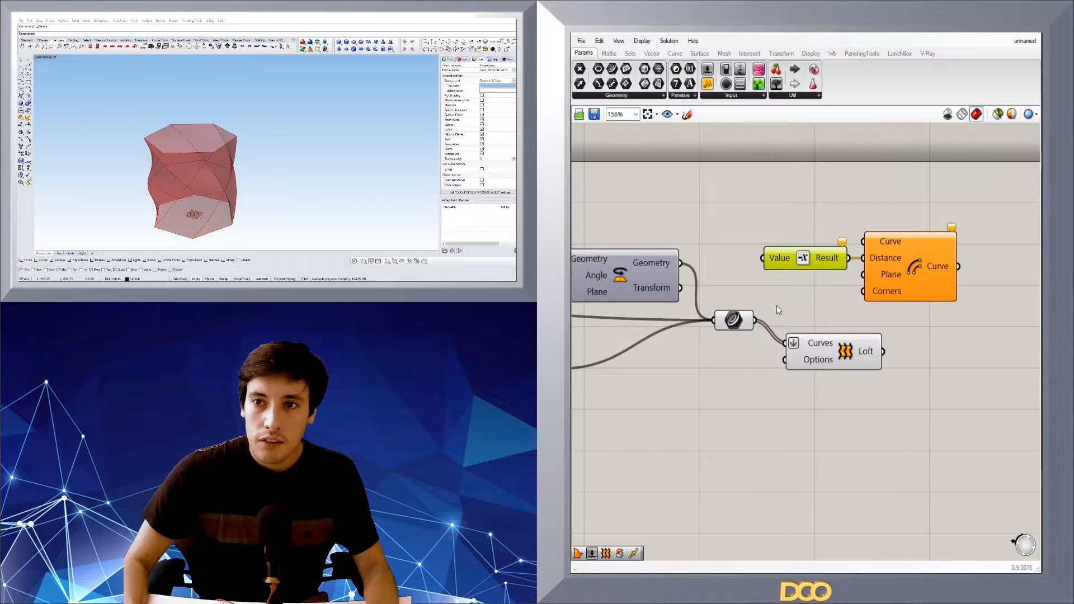
{"action": "left_click_drag", "start_coordinate": [845, 243], "coordinate": [863, 241]}
{"action": "left_click_drag", "start_coordinate": [964, 320], "coordinate": [837, 249]}
{"action": "left_click_drag", "start_coordinate": [839, 252], "coordinate": [794, 236]}
{"action": "left_click", "coordinate": [824, 235]}
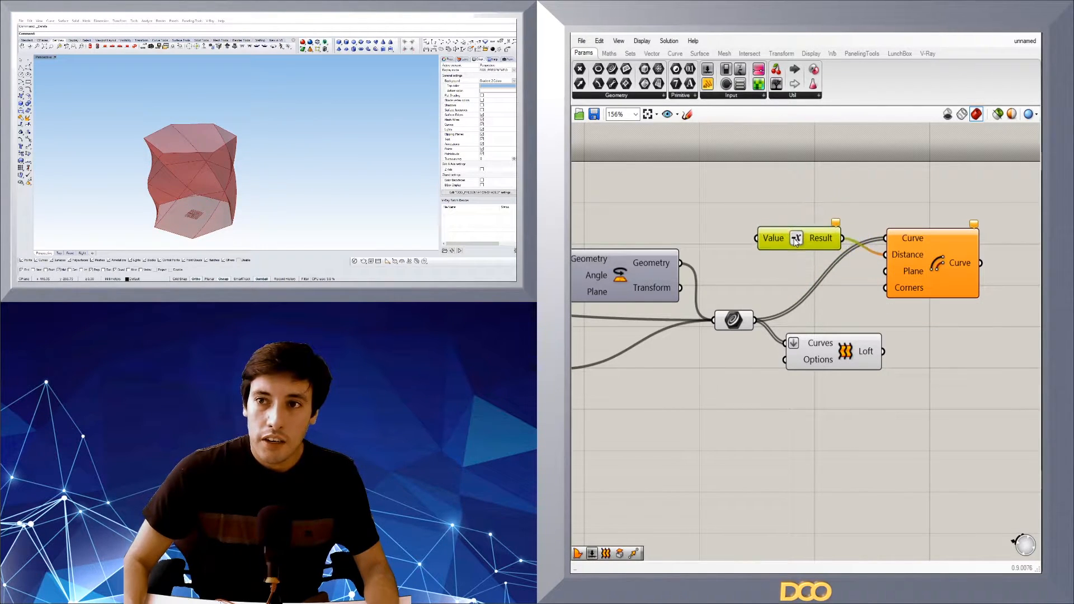
- Add a number slider set to 2.000 and connect it to the Negative component's Value input
{"action": "right_click_drag", "start_coordinate": [790, 214], "coordinate": [917, 259]}
{"action": "double_click", "coordinate": [799, 255]}
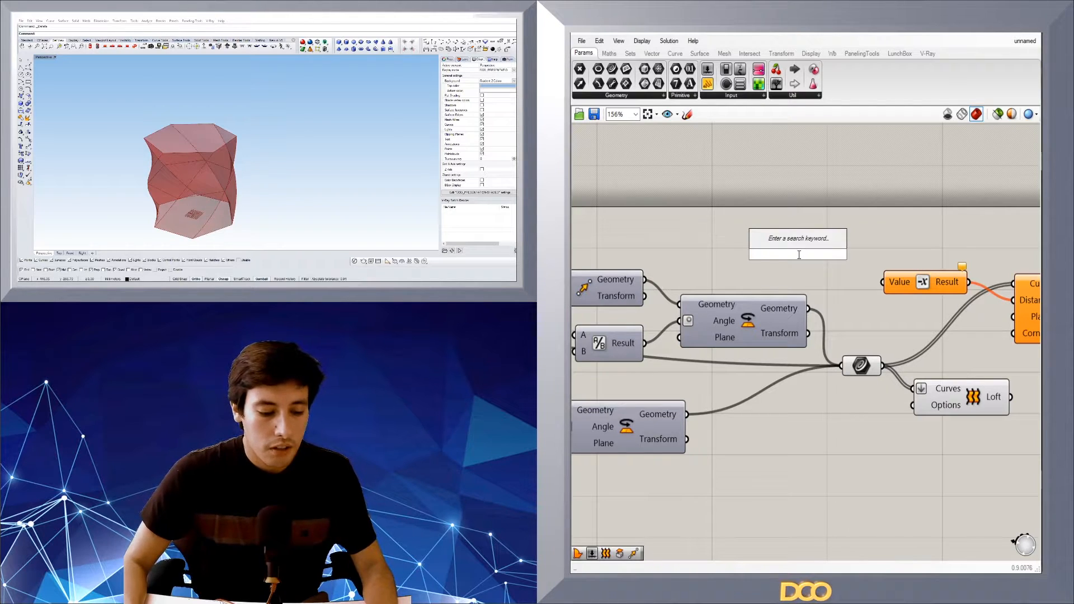
{"action": "type", "text": "2.0"}
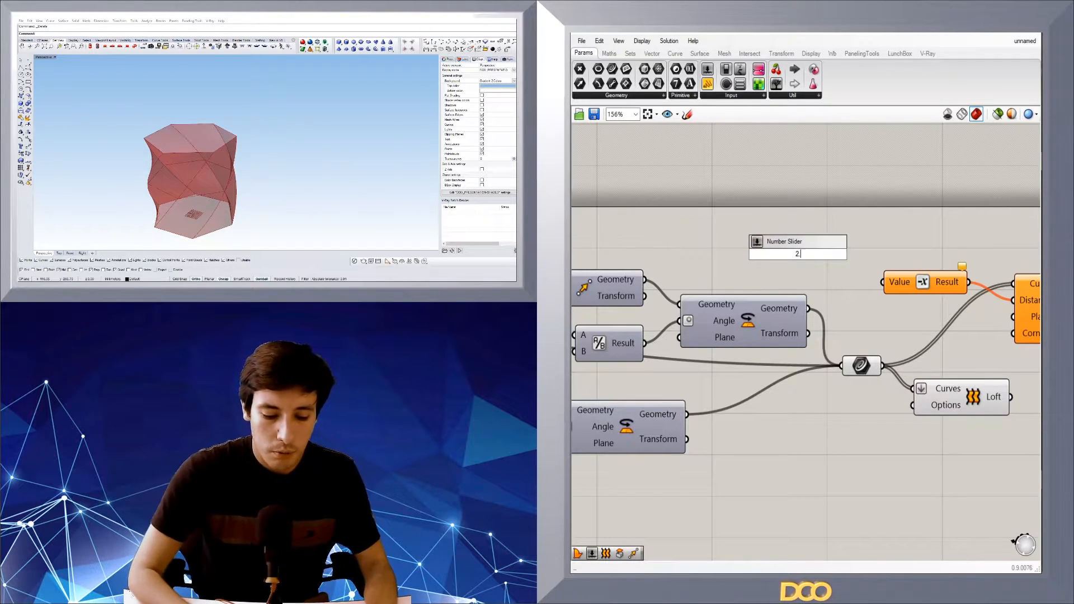
{"action": "key", "text": "Return"}
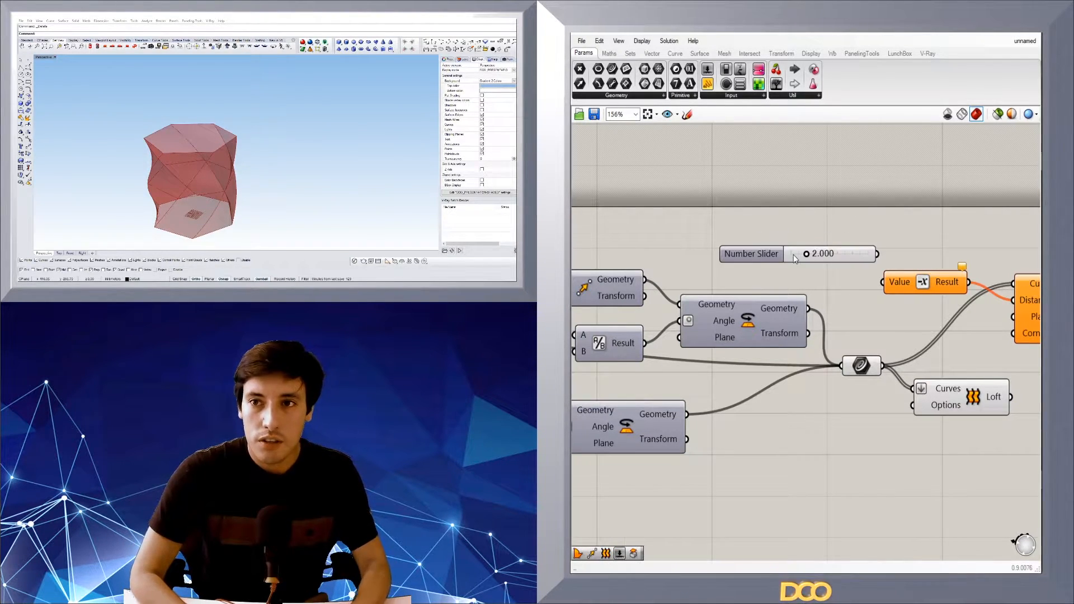
{"action": "left_click", "coordinate": [763, 253]}
{"action": "left_click_drag", "start_coordinate": [763, 253], "coordinate": [746, 253]}
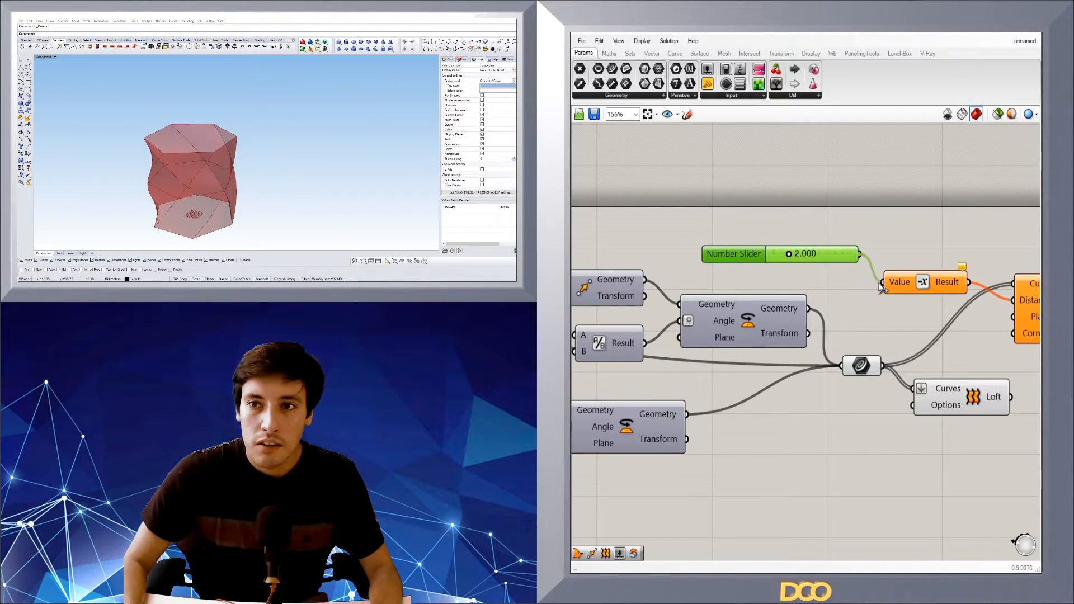
{"action": "left_click_drag", "start_coordinate": [882, 285], "coordinate": [883, 282]}
{"action": "left_click", "coordinate": [901, 250]}
- Duplicate the Loft component beside the Offset and loft the offset curves with it
{"action": "right_click_drag", "start_coordinate": [216, 181], "coordinate": [269, 138]}
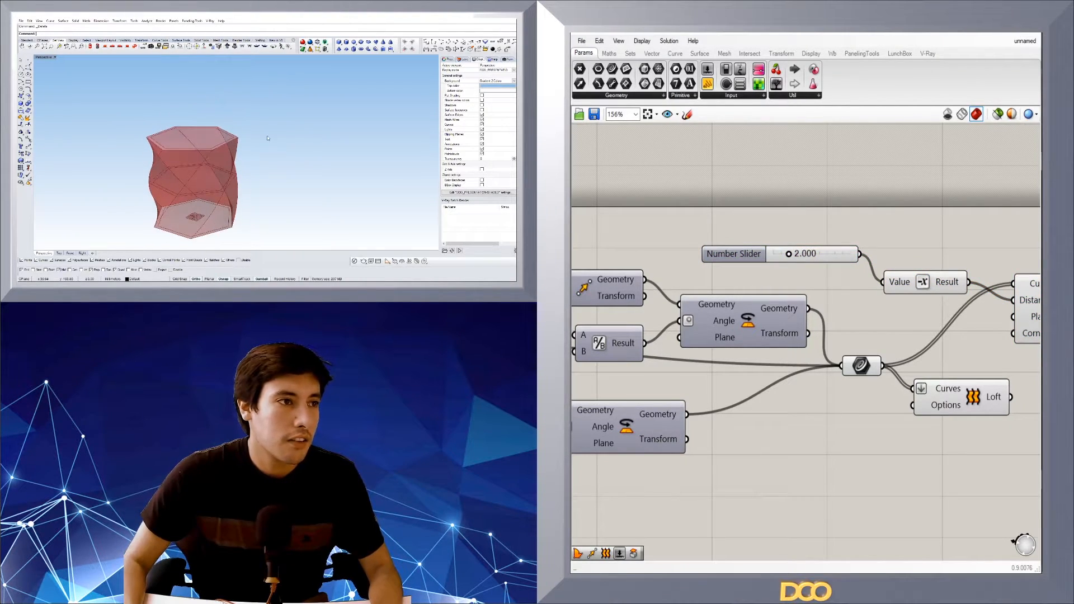
{"action": "scroll", "coordinate": [303, 139], "scroll_direction": "down", "scroll_amount": 6}
{"action": "right_click_drag", "start_coordinate": [932, 232], "coordinate": [715, 233]}
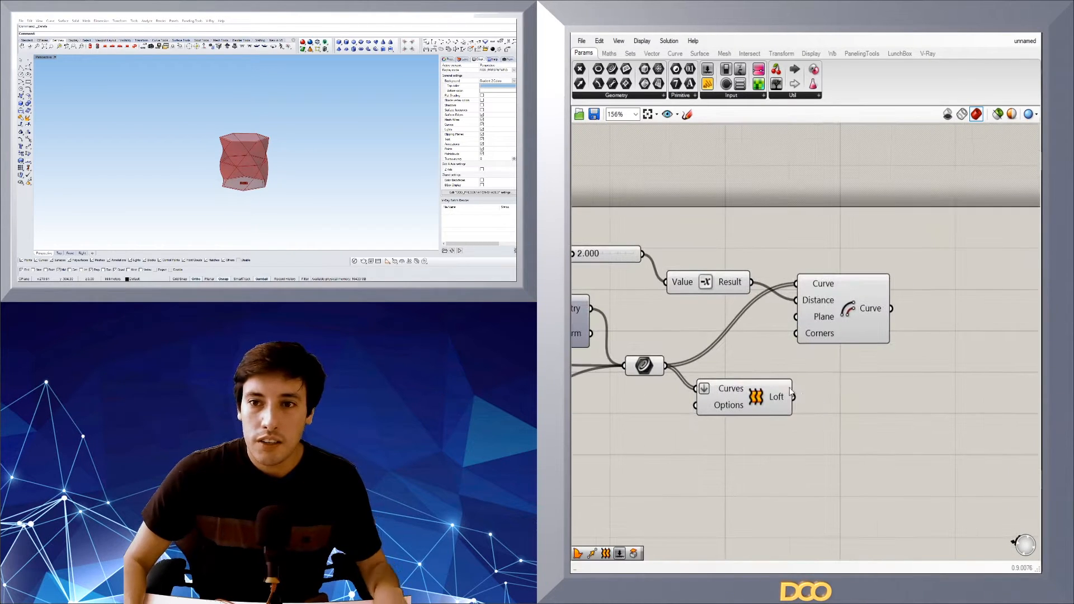
{"action": "left_click", "coordinate": [794, 403]}
{"action": "left_click_drag", "start_coordinate": [760, 404], "coordinate": [955, 319], "text": "alt"}
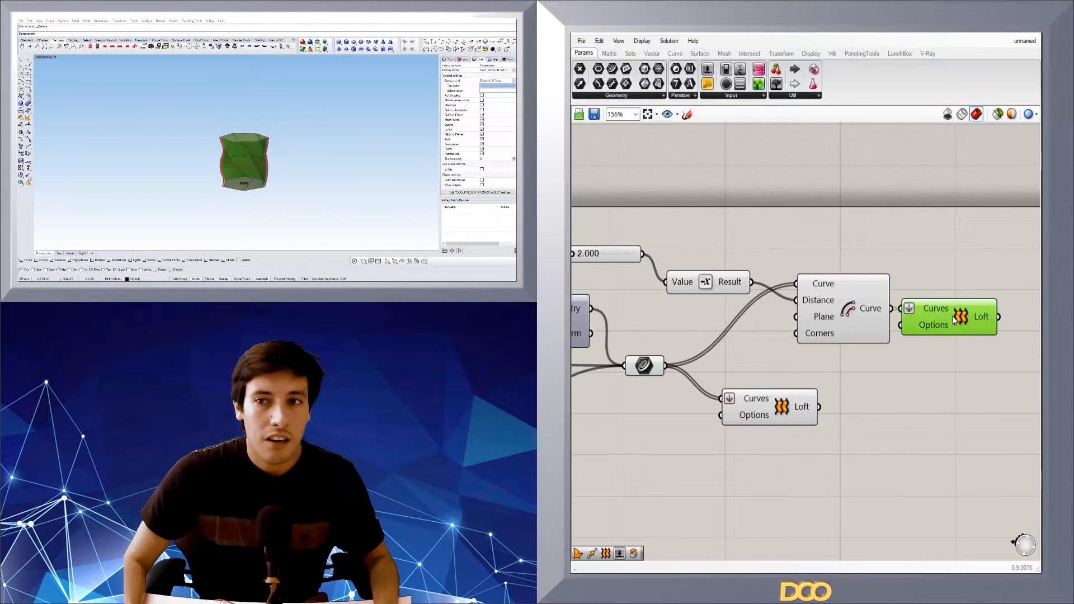
{"action": "right_click_drag", "start_coordinate": [297, 132], "coordinate": [413, 158]}
{"action": "left_click", "coordinate": [902, 364]}
{"action": "left_click", "coordinate": [764, 405]}
{"action": "left_click", "coordinate": [866, 391]}
- Move the Negative, Offset and its Loft down the canvas and place the original Loft above them
{"action": "left_click_drag", "start_coordinate": [1008, 357], "coordinate": [623, 253]}
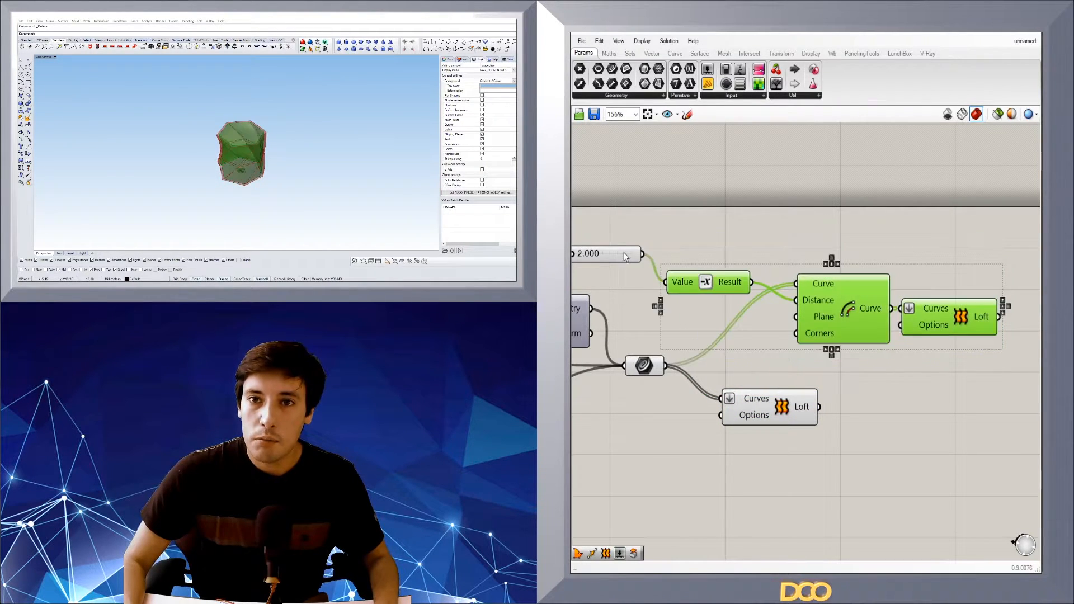
{"action": "scroll", "coordinate": [702, 268], "scroll_direction": "down", "scroll_amount": 3}
{"action": "left_click_drag", "start_coordinate": [791, 290], "coordinate": [794, 461]}
{"action": "left_click", "coordinate": [818, 373]}
{"action": "right_click_drag", "start_coordinate": [818, 373], "coordinate": [906, 348]}
{"action": "left_click_drag", "start_coordinate": [840, 334], "coordinate": [878, 278]}
- Bring the offset branch closer to the original Loft and line up its slider and Negative component before the Offset
{"action": "scroll", "coordinate": [864, 350], "scroll_direction": "up", "scroll_amount": 2}
{"action": "right_click_drag", "start_coordinate": [879, 423], "coordinate": [899, 375]}
{"action": "scroll", "coordinate": [899, 375], "scroll_direction": "up", "scroll_amount": 1}
{"action": "scroll", "coordinate": [899, 376], "scroll_direction": "down", "scroll_amount": 4}
{"action": "left_click_drag", "start_coordinate": [942, 464], "coordinate": [710, 379]}
{"action": "left_click_drag", "start_coordinate": [868, 430], "coordinate": [862, 371]}
{"action": "left_click", "coordinate": [865, 422]}
{"action": "scroll", "coordinate": [784, 363], "scroll_direction": "up", "scroll_amount": 3}
{"action": "left_click_drag", "start_coordinate": [790, 349], "coordinate": [817, 368]}
{"action": "left_click_drag", "start_coordinate": [616, 333], "coordinate": [633, 417]}
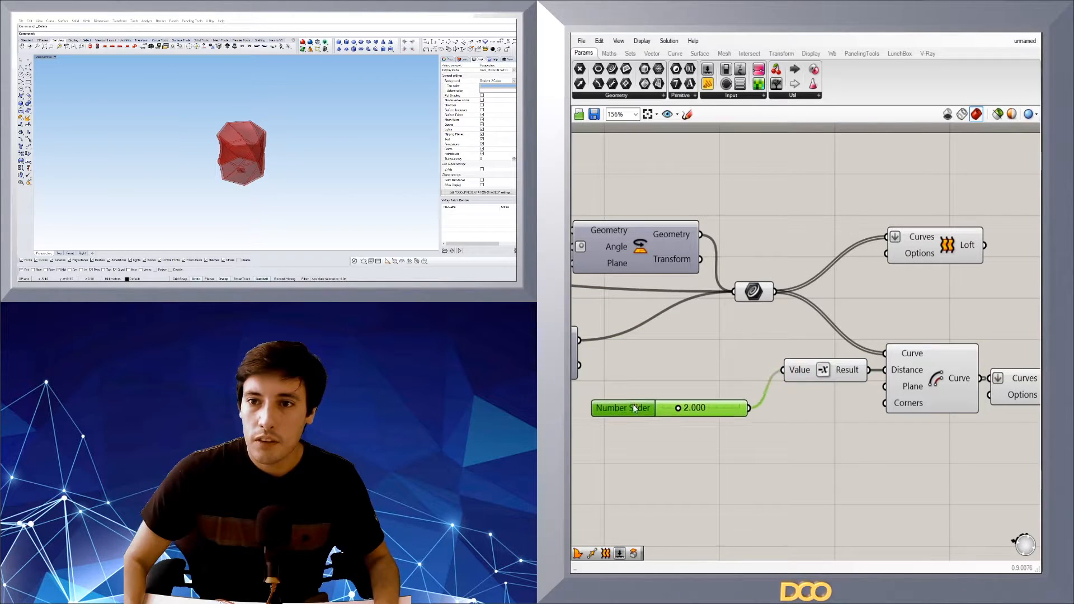
{"action": "left_click_drag", "start_coordinate": [815, 371], "coordinate": [799, 410]}
- Turn off the preview of the loft and offset components and the components feeding them
{"action": "left_click", "coordinate": [884, 443]}
{"action": "right_click_drag", "start_coordinate": [910, 444], "coordinate": [790, 460]}
{"action": "left_click", "coordinate": [926, 402]}
{"action": "left_click", "coordinate": [887, 450]}
{"action": "right_click_drag", "start_coordinate": [937, 467], "coordinate": [902, 448]}
{"action": "mouse_move", "coordinate": [901, 449]}
{"action": "left_mouse_down"}
{"action": "mouse_move", "coordinate": [778, 221]}
{"action": "mouse_move", "coordinate": [905, 437]}
{"action": "mouse_move", "coordinate": [638, 261]}
{"action": "left_mouse_up"}
{"action": "scroll", "coordinate": [912, 409], "scroll_direction": "down", "scroll_amount": 2}
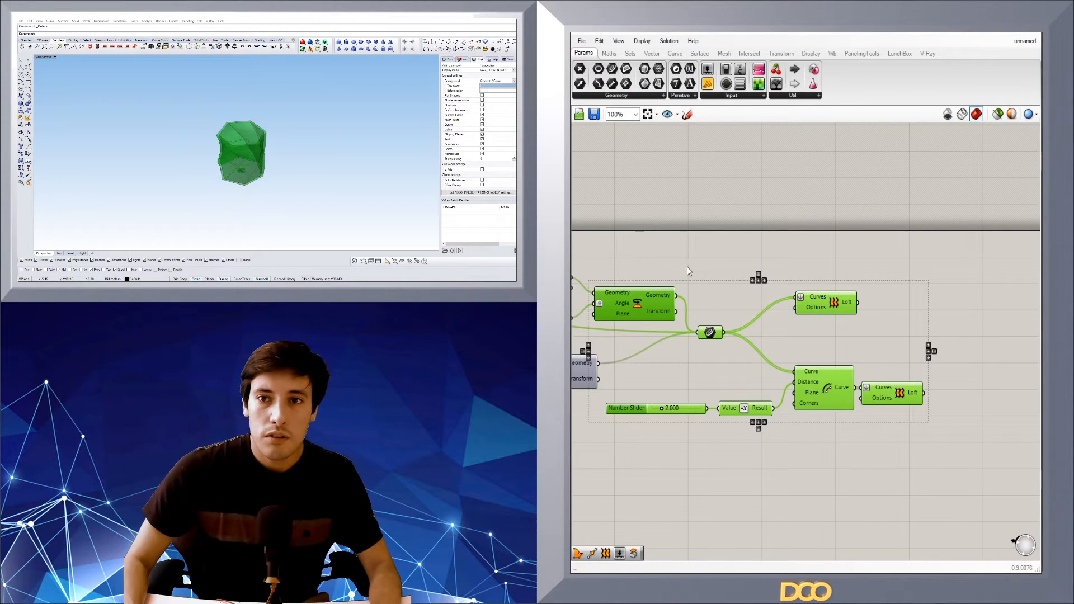
{"action": "middle_click", "coordinate": [713, 263]}
{"action": "left_click", "coordinate": [744, 231]}
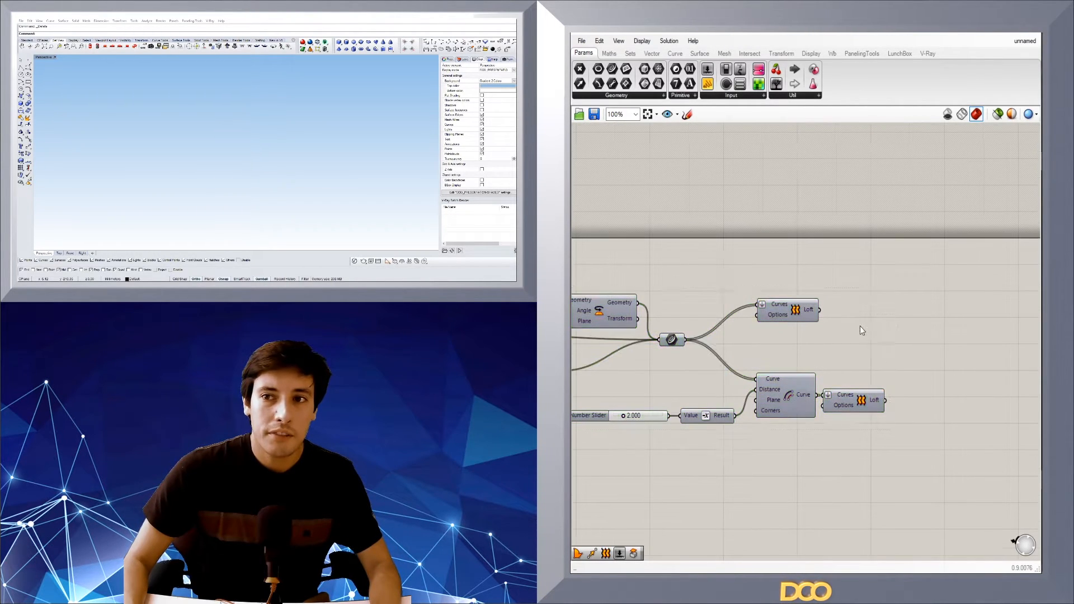
- Cap the original Loft with a Cap Holes component and give the offset Loft its own Cap Holes
{"action": "double_click", "coordinate": [859, 314]}
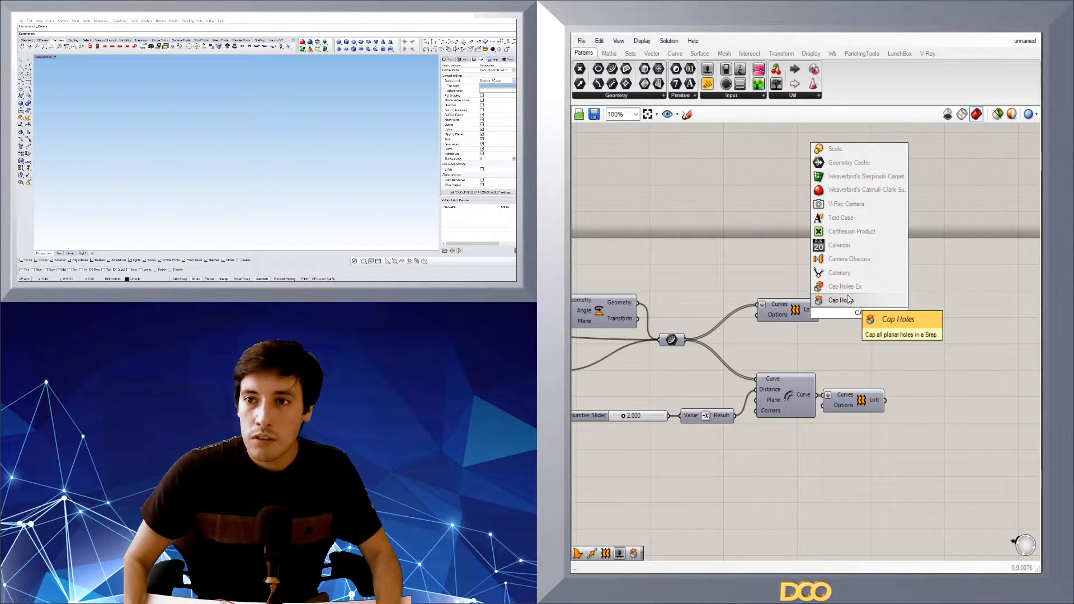
{"action": "left_click", "coordinate": [842, 300]}
{"action": "left_click_drag", "start_coordinate": [822, 316], "coordinate": [850, 310]}
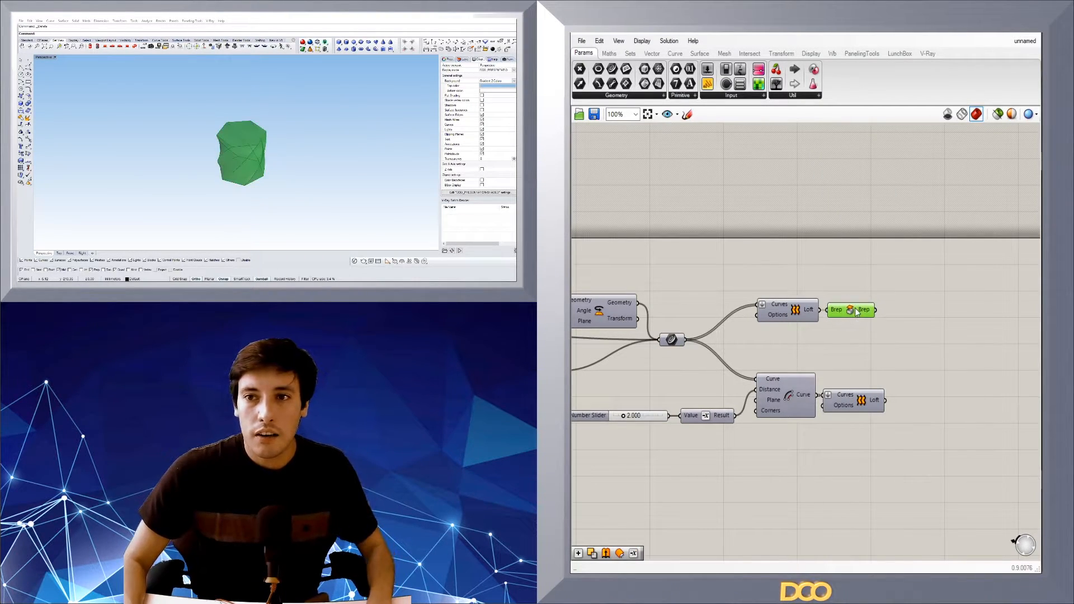
{"action": "mouse_move", "coordinate": [925, 411]}
{"action": "left_mouse_down"}
{"action": "mouse_move", "coordinate": [898, 406]}
{"action": "mouse_move", "coordinate": [913, 401]}
{"action": "left_mouse_up"}
{"action": "left_click", "coordinate": [914, 376]}
{"action": "scroll", "coordinate": [241, 156], "scroll_direction": "up", "scroll_amount": 5}
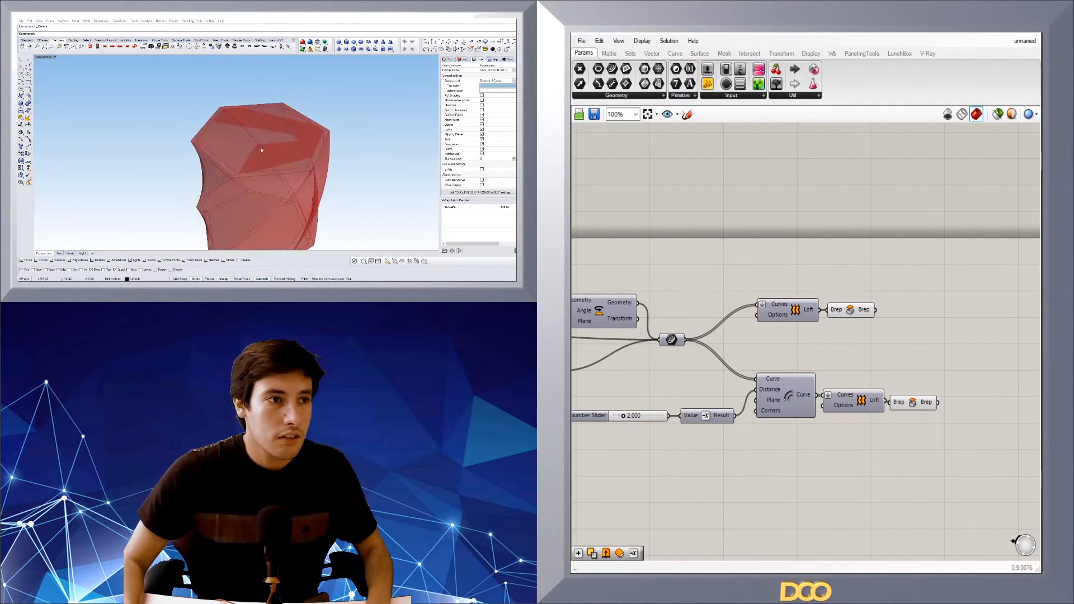
{"action": "mouse_move", "coordinate": [240, 156]}
{"action": "right_mouse_down"}
{"action": "mouse_move", "coordinate": [260, 168]}
{"action": "mouse_move", "coordinate": [246, 159]}
{"action": "right_mouse_up"}
- Add a Solid Difference with the outer capped solid as Breps A and the offset capped solid as Breps B
{"action": "right_click_drag", "start_coordinate": [954, 330], "coordinate": [884, 340]}
{"action": "double_click", "coordinate": [884, 340]}
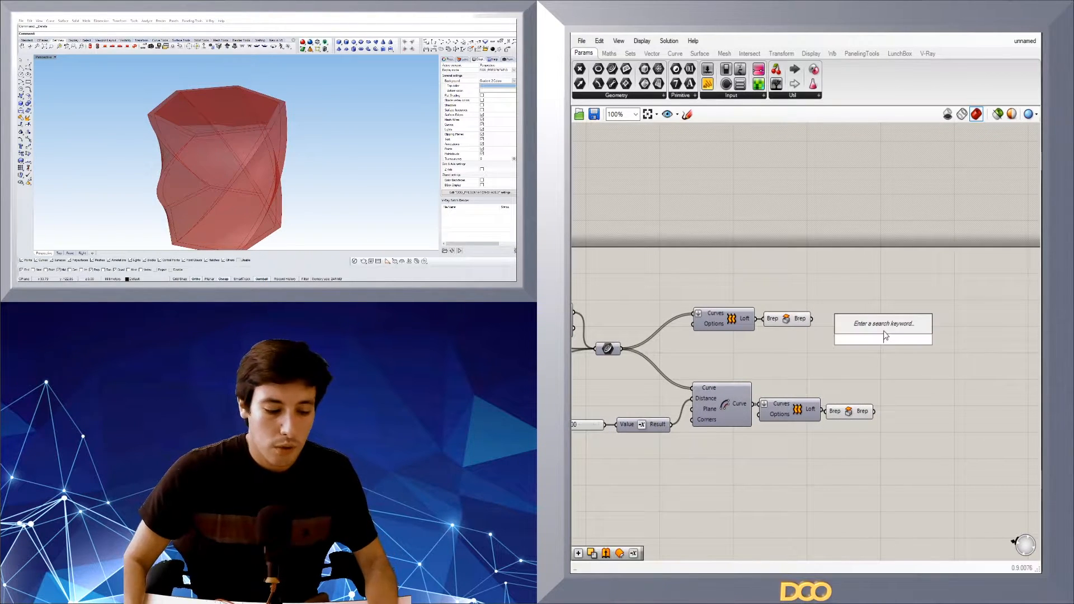
{"action": "type", "text": "SOL"}
{"action": "key", "text": "Up"}
{"action": "key", "text": "Up"}
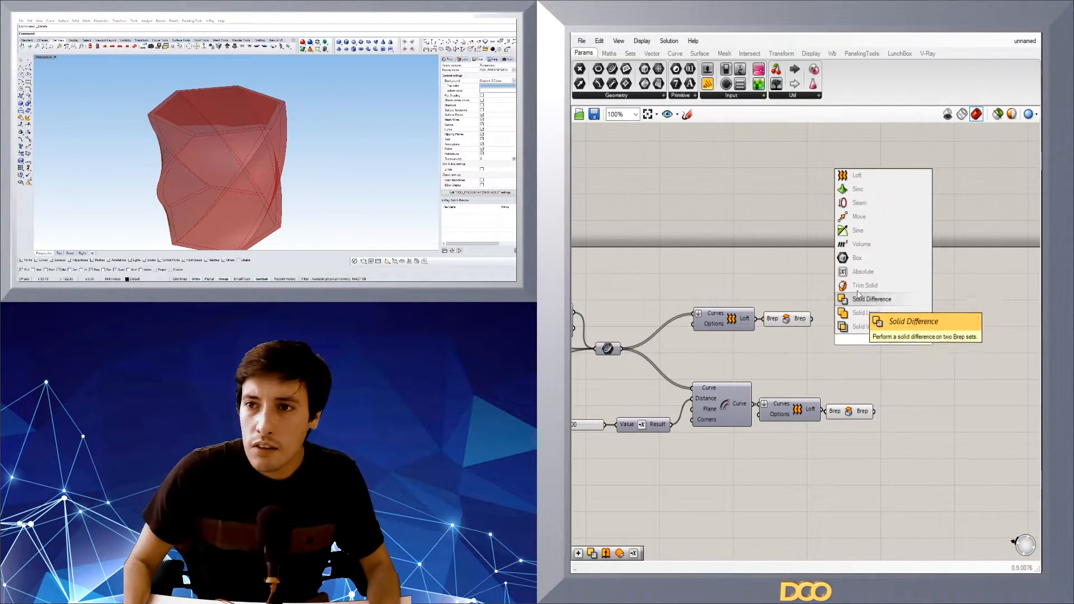
{"action": "key", "text": "Return"}
{"action": "left_click_drag", "start_coordinate": [893, 346], "coordinate": [927, 349]}
{"action": "left_click", "coordinate": [792, 322]}
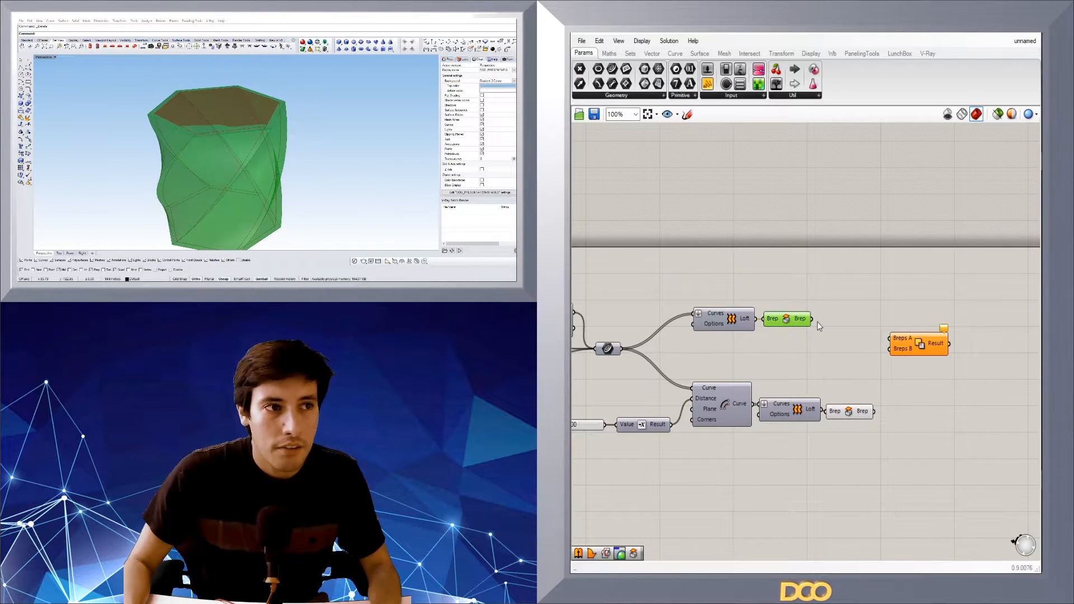
{"action": "left_click_drag", "start_coordinate": [812, 319], "coordinate": [912, 375]}
- Turn off the preview of both Cap Holes components and check the hollowed solid in the viewport
{"action": "scroll", "coordinate": [906, 427], "scroll_direction": "down", "scroll_amount": 3}
{"action": "left_click_drag", "start_coordinate": [873, 448], "coordinate": [831, 344]}
{"action": "middle_click", "coordinate": [831, 343]}
{"action": "left_click", "coordinate": [796, 320]}
{"action": "mouse_move", "coordinate": [179, 140]}
{"action": "right_mouse_down"}
{"action": "mouse_move", "coordinate": [179, 191]}
{"action": "mouse_move", "coordinate": [177, 125]}
{"action": "mouse_move", "coordinate": [186, 133]}
{"action": "right_mouse_up"}
{"action": "right_click_drag", "start_coordinate": [508, 170], "coordinate": [274, 168]}
{"action": "scroll", "coordinate": [839, 378], "scroll_direction": "up", "scroll_amount": 2}
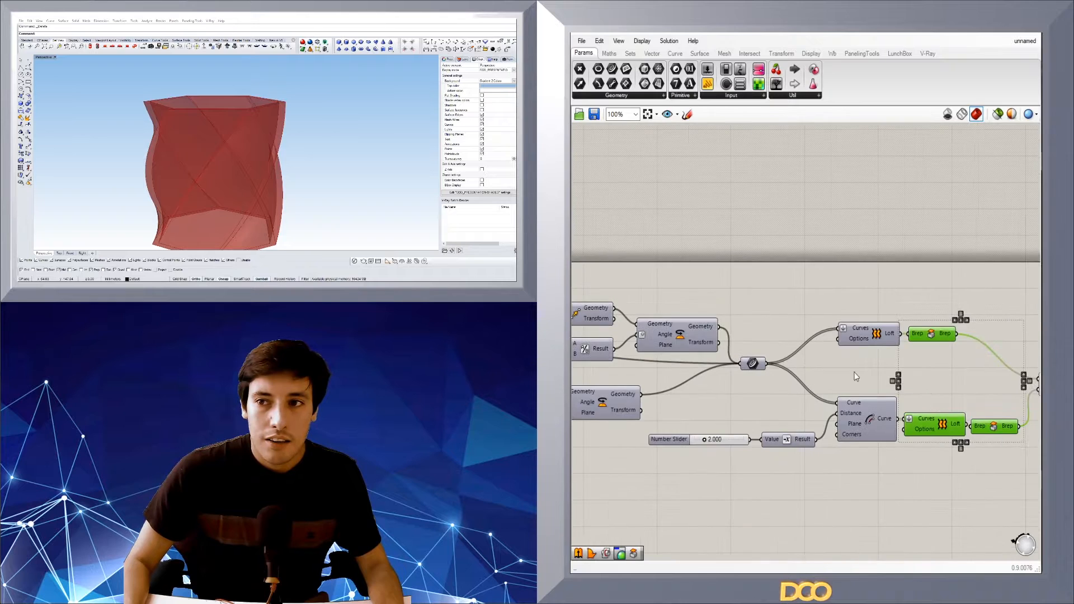
- Try a larger offset distance for the wall thickness, and restore the slider to 2
{"action": "right_click_drag", "start_coordinate": [717, 439], "coordinate": [815, 439]}
{"action": "scroll", "coordinate": [816, 439], "scroll_direction": "up", "scroll_amount": 2}
{"action": "mouse_move", "coordinate": [818, 440]}
{"action": "left_mouse_down"}
{"action": "mouse_move", "coordinate": [847, 438]}
{"action": "mouse_move", "coordinate": [829, 442]}
{"action": "left_mouse_up"}
{"action": "double_click", "coordinate": [845, 440]}
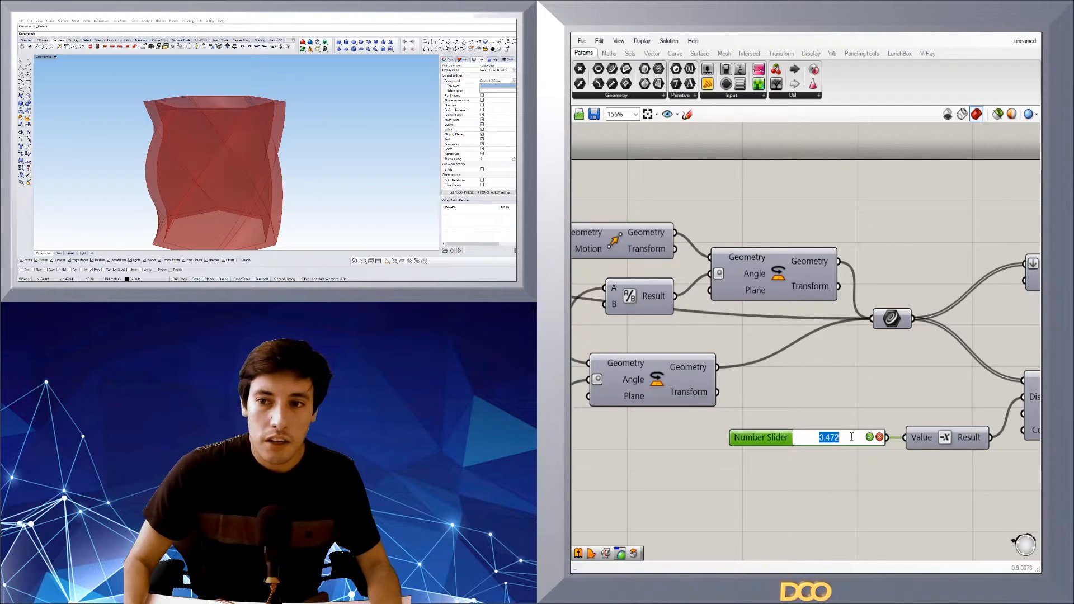
{"action": "type", "text": "2"}
{"action": "key", "text": "Return"}
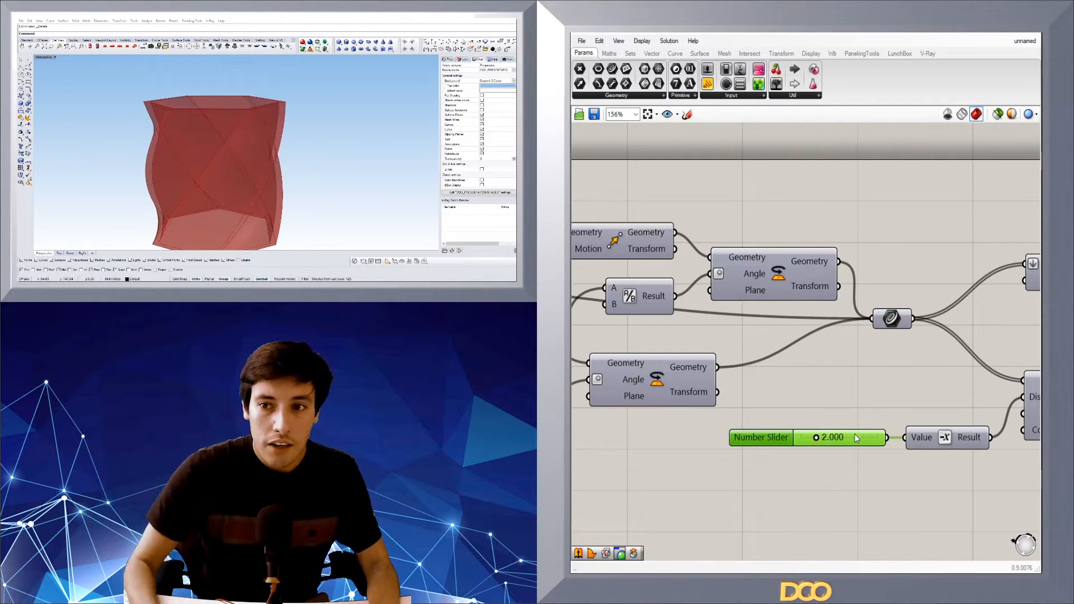
- Examine the hollowed solid's open ends and trace the definition back to the base Polygon component
{"action": "right_click_drag", "start_coordinate": [265, 132], "coordinate": [267, 89]}
{"action": "right_click_drag", "start_coordinate": [810, 374], "coordinate": [743, 324]}
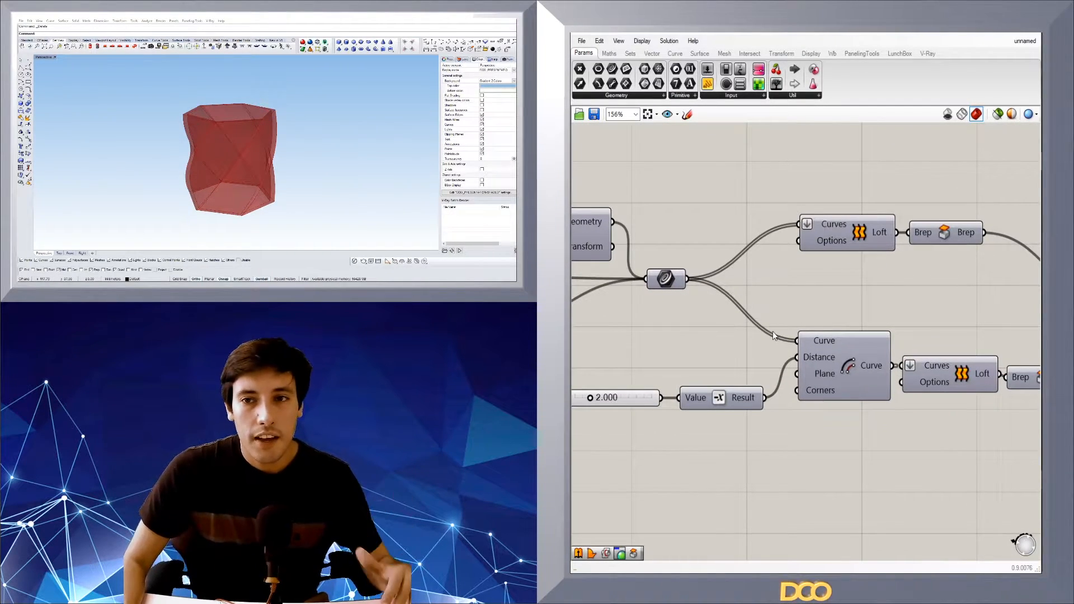
{"action": "mouse_move", "coordinate": [250, 120]}
{"action": "right_mouse_down"}
{"action": "mouse_move", "coordinate": [251, 162]}
{"action": "mouse_move", "coordinate": [249, 123]}
{"action": "right_mouse_up"}
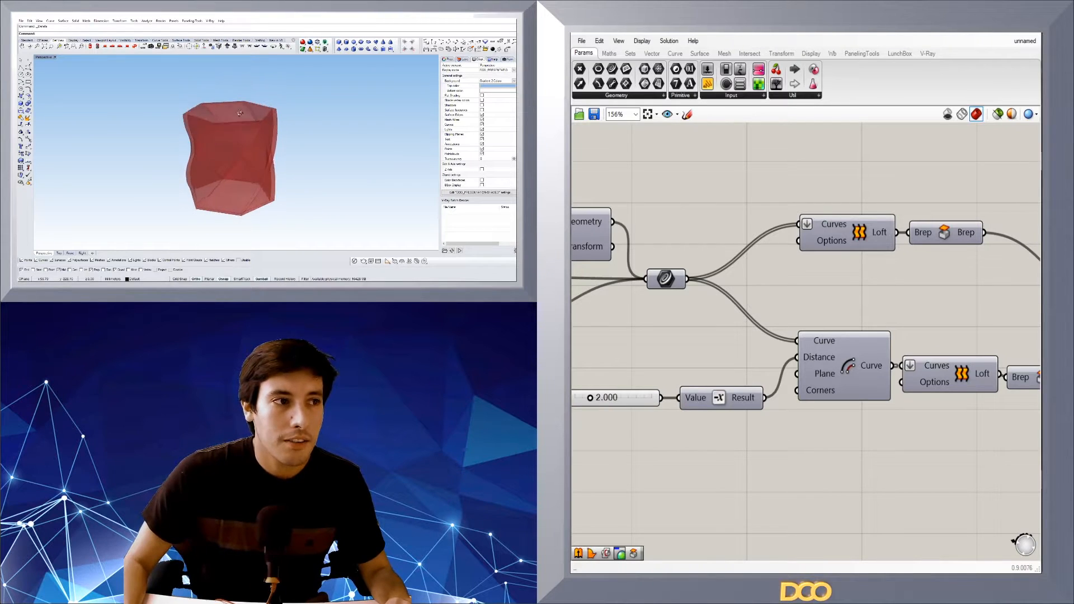
{"action": "scroll", "coordinate": [731, 346], "scroll_direction": "down", "scroll_amount": 2}
{"action": "right_click_drag", "start_coordinate": [730, 347], "coordinate": [853, 292]}
{"action": "right_click_drag", "start_coordinate": [604, 296], "coordinate": [680, 308]}
{"action": "left_click", "coordinate": [727, 295]}
{"action": "right_click_drag", "start_coordinate": [291, 168], "coordinate": [178, 192]}
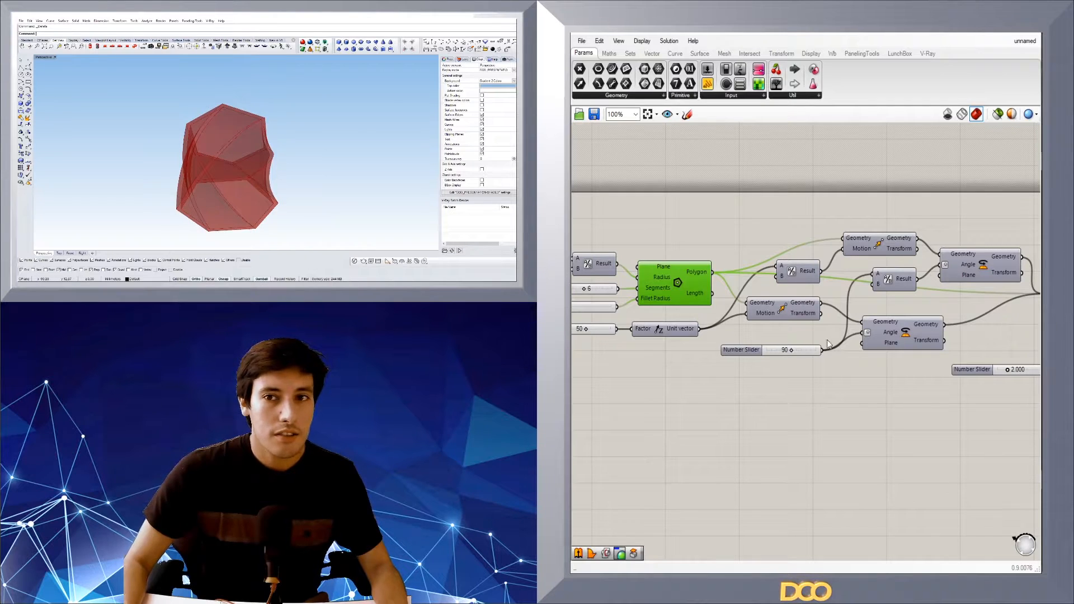
- Add an Extrude component below the polygon transforms and connect the base Polygon to its Base input
{"action": "double_click", "coordinate": [802, 425]}
{"action": "type", "text": "EXTR"}
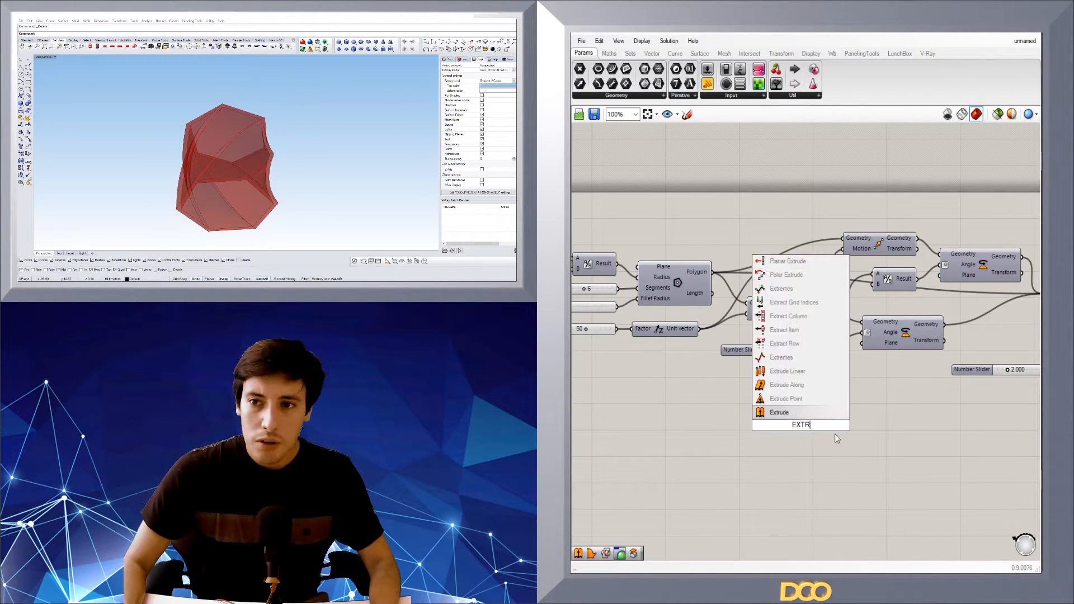
{"action": "left_click", "coordinate": [794, 416]}
{"action": "left_click_drag", "start_coordinate": [808, 420], "coordinate": [843, 419]}
{"action": "left_click", "coordinate": [695, 292]}
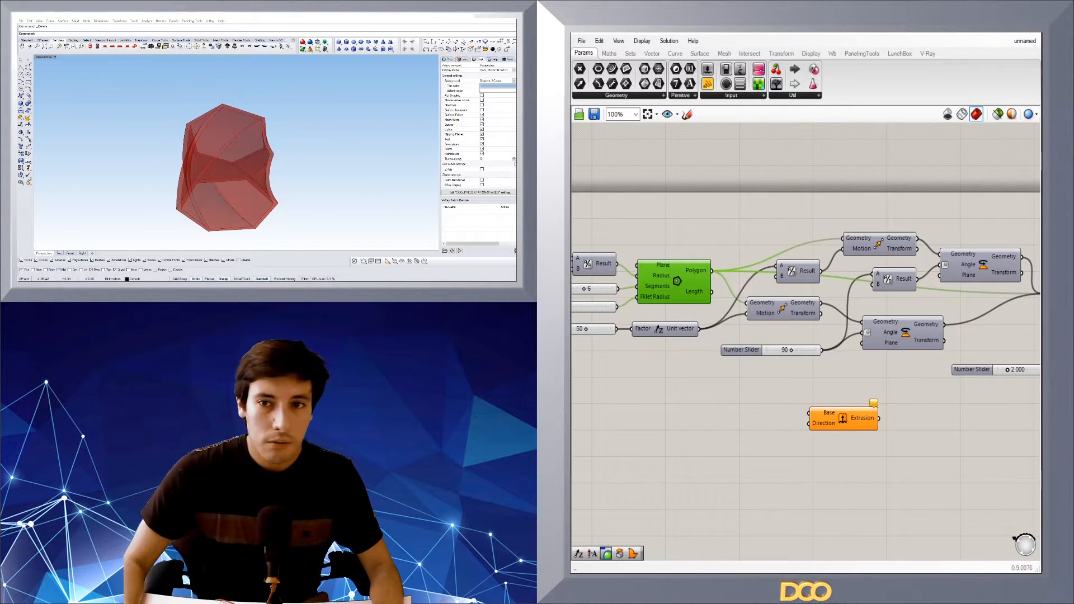
{"action": "left_click_drag", "start_coordinate": [714, 278], "coordinate": [888, 415]}
- Connect a new Unit Z vector to the Extrude's Direction and move both components clear of the others
{"action": "left_click", "coordinate": [800, 418]}
{"action": "double_click", "coordinate": [800, 418]}
{"action": "type", "text": "unit"}
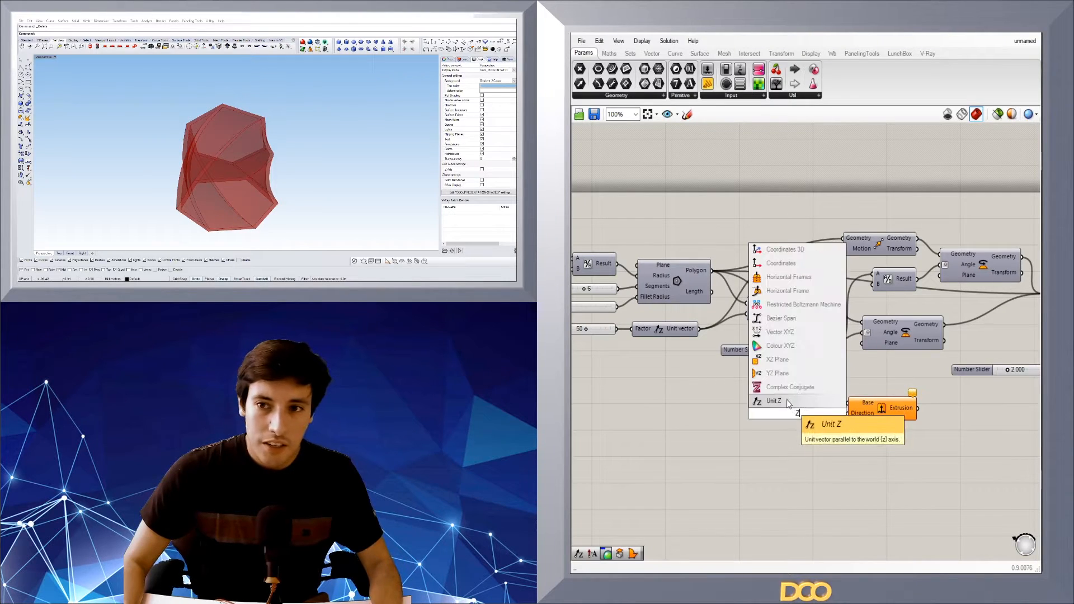
{"action": "left_click", "coordinate": [788, 400]}
{"action": "left_click_drag", "start_coordinate": [841, 419], "coordinate": [849, 413]}
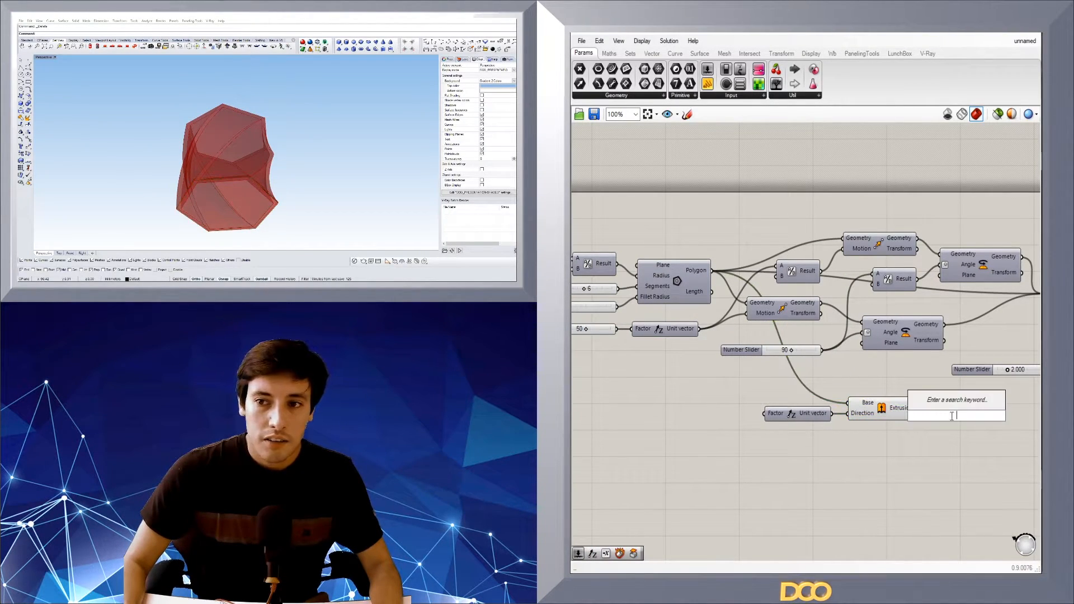
{"action": "left_click_drag", "start_coordinate": [919, 463], "coordinate": [807, 412]}
{"action": "left_click_drag", "start_coordinate": [811, 414], "coordinate": [844, 441]}
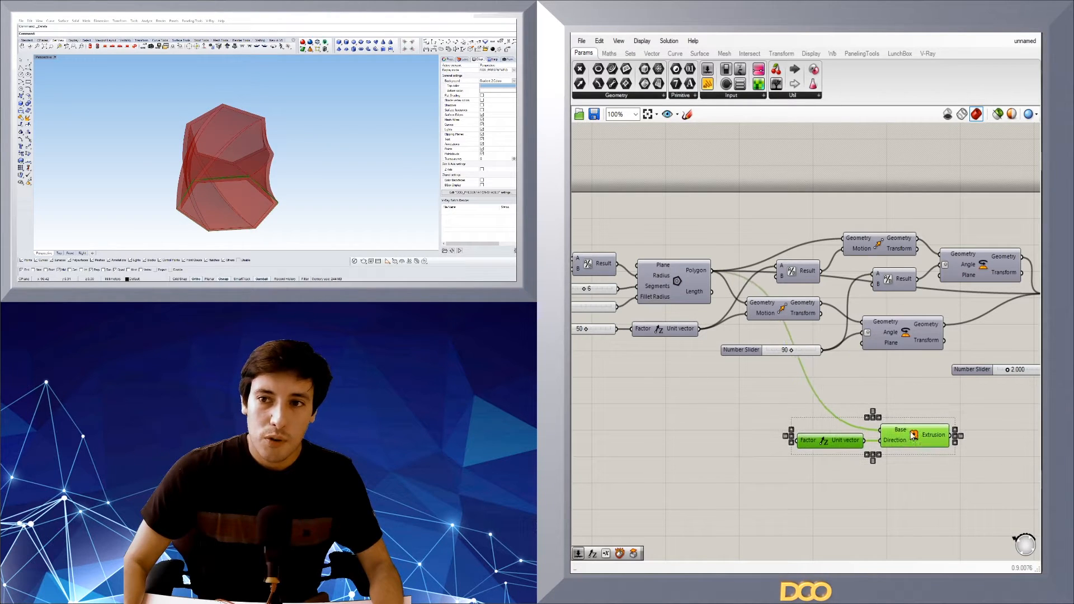
{"action": "double_click", "coordinate": [778, 385]}
{"action": "type", "text": "out"}
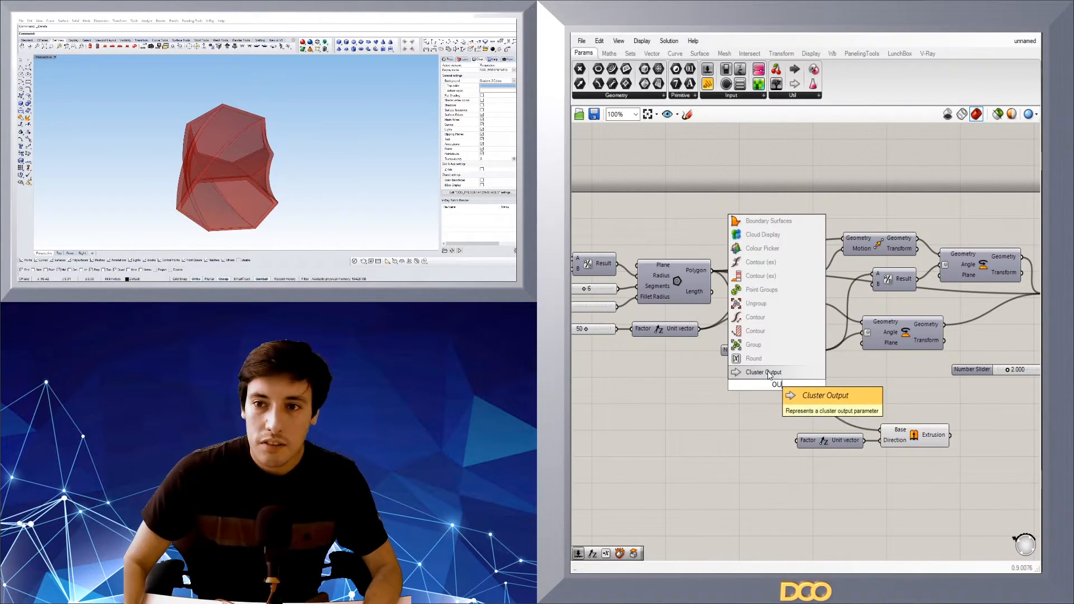
{"action": "key", "text": "Escape"}
- Add Boundary Surfaces fed by the base Polygon and use its Surfaces output as the Extrude's Base instead
{"action": "double_click", "coordinate": [788, 392]}
{"action": "type", "text": "boundary"}
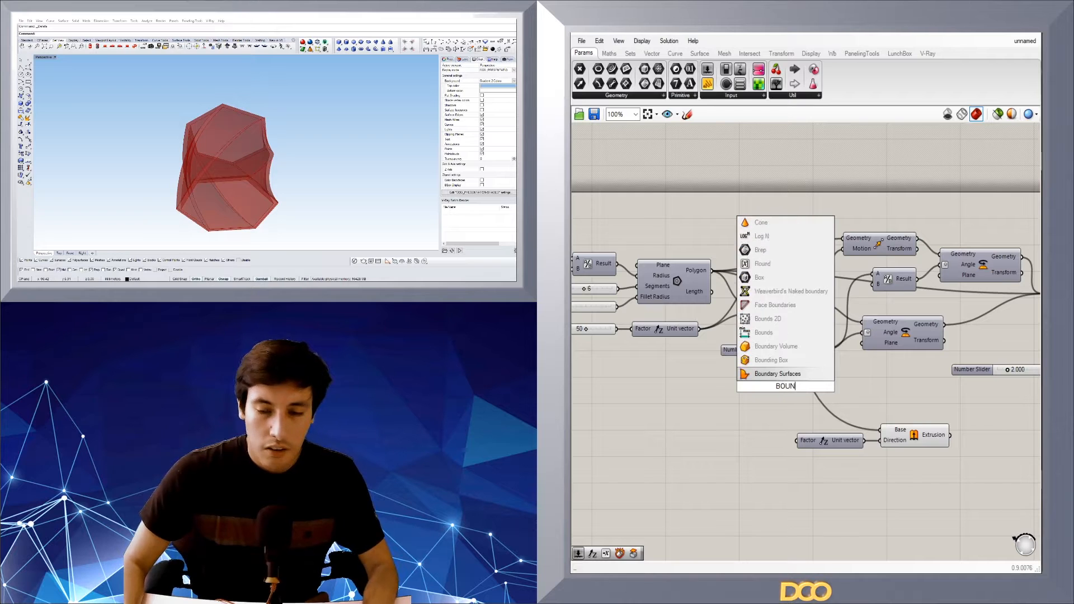
{"action": "key", "text": "Return"}
{"action": "left_click_drag", "start_coordinate": [749, 348], "coordinate": [777, 390]}
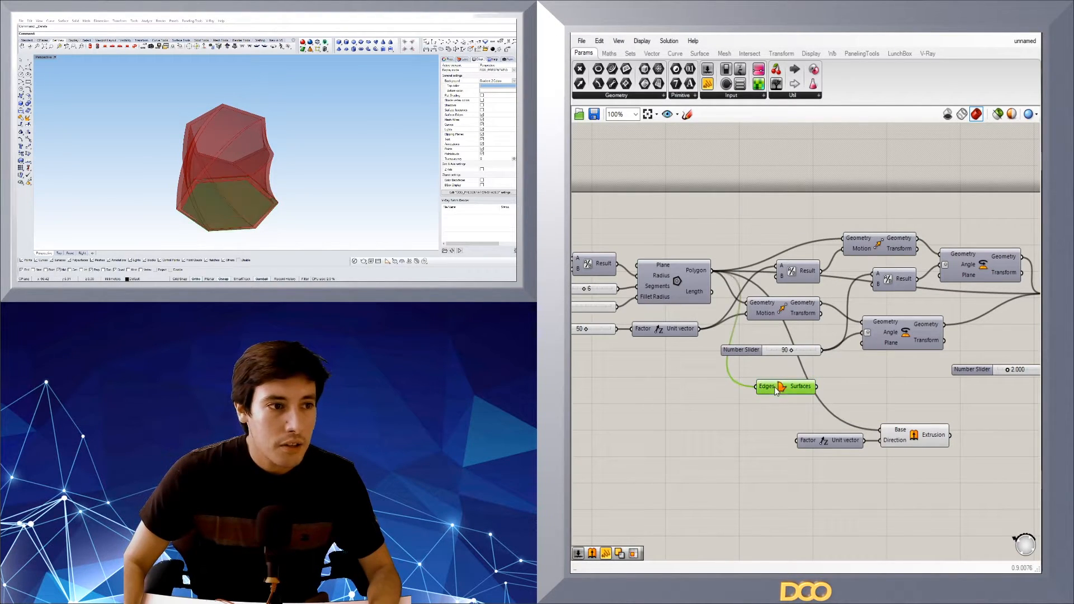
{"action": "left_click_drag", "start_coordinate": [889, 435], "coordinate": [891, 434]}
{"action": "left_click", "coordinate": [893, 434]}
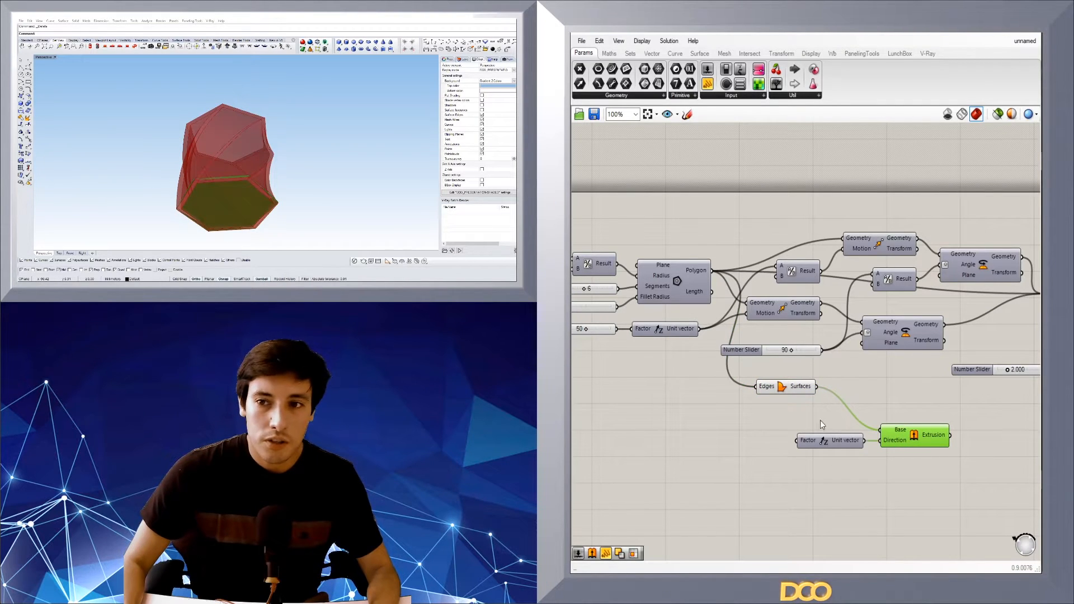
- Move Extrude and its Unit Z closer to Boundary Surfaces and connect a new Negative component to the Unit Z's Factor
{"action": "left_click_drag", "start_coordinate": [962, 464], "coordinate": [792, 411]}
{"action": "left_click_drag", "start_coordinate": [900, 435], "coordinate": [861, 408]}
{"action": "left_click", "coordinate": [763, 435]}
{"action": "right_click_drag", "start_coordinate": [763, 435], "coordinate": [831, 427]}
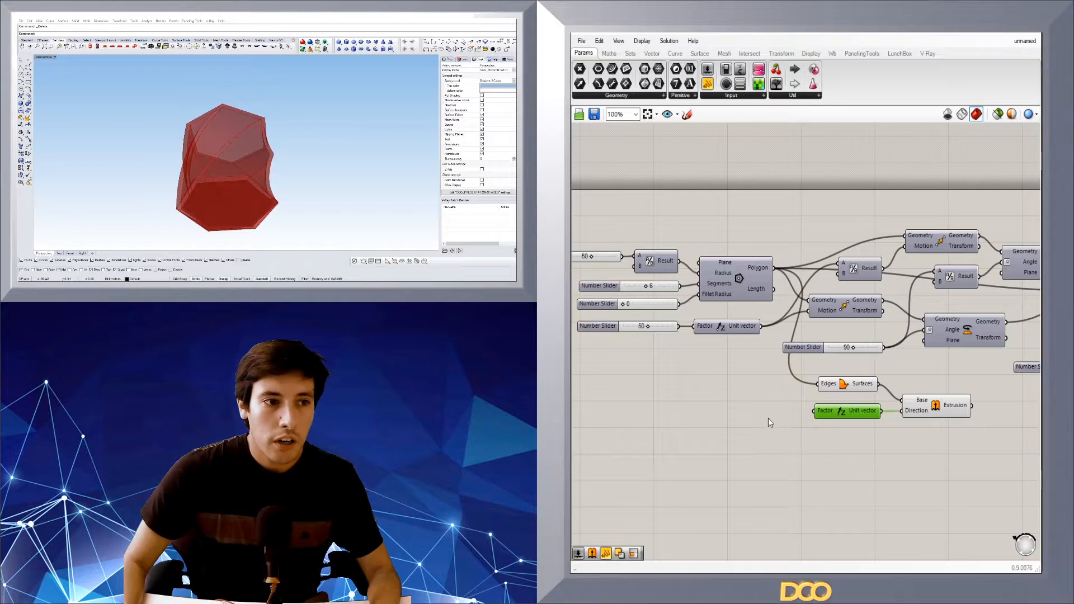
{"action": "double_click", "coordinate": [741, 410]}
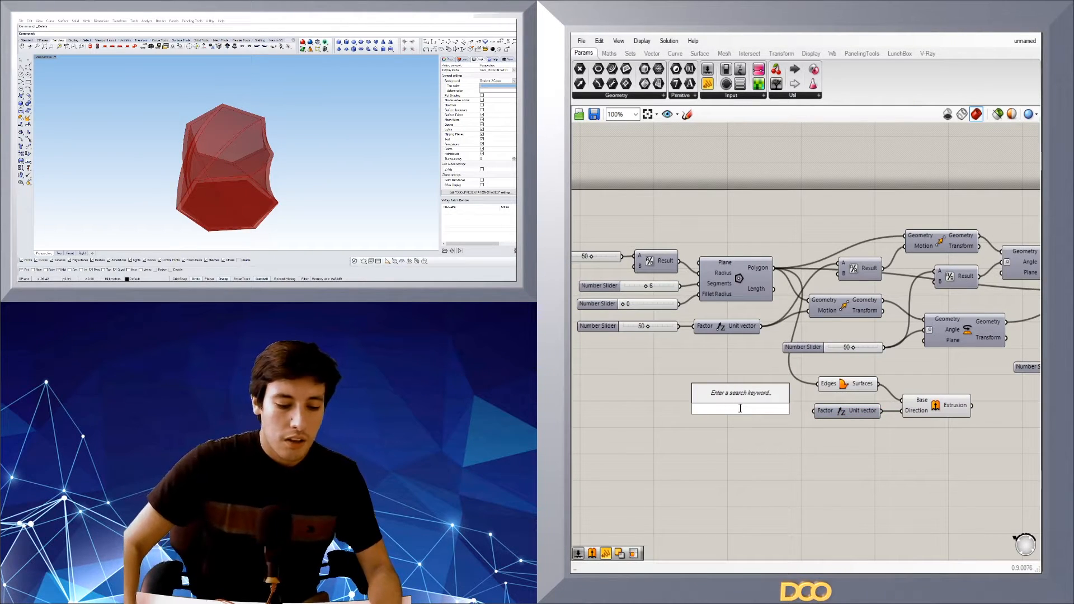
{"action": "type", "text": "neg"}
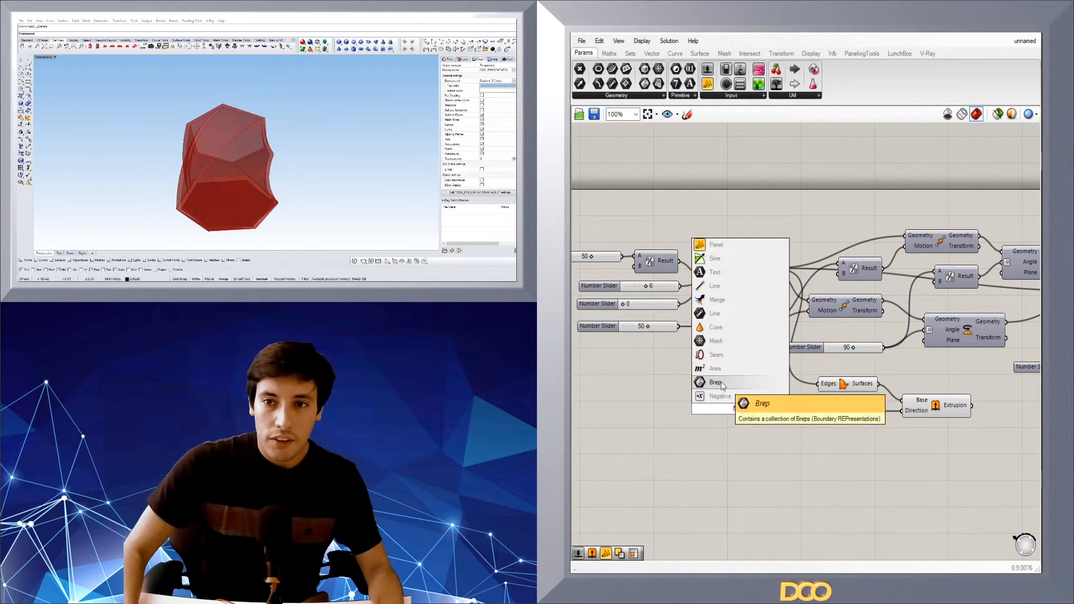
{"action": "key", "text": "Return"}
{"action": "left_click_drag", "start_coordinate": [775, 414], "coordinate": [815, 411]}
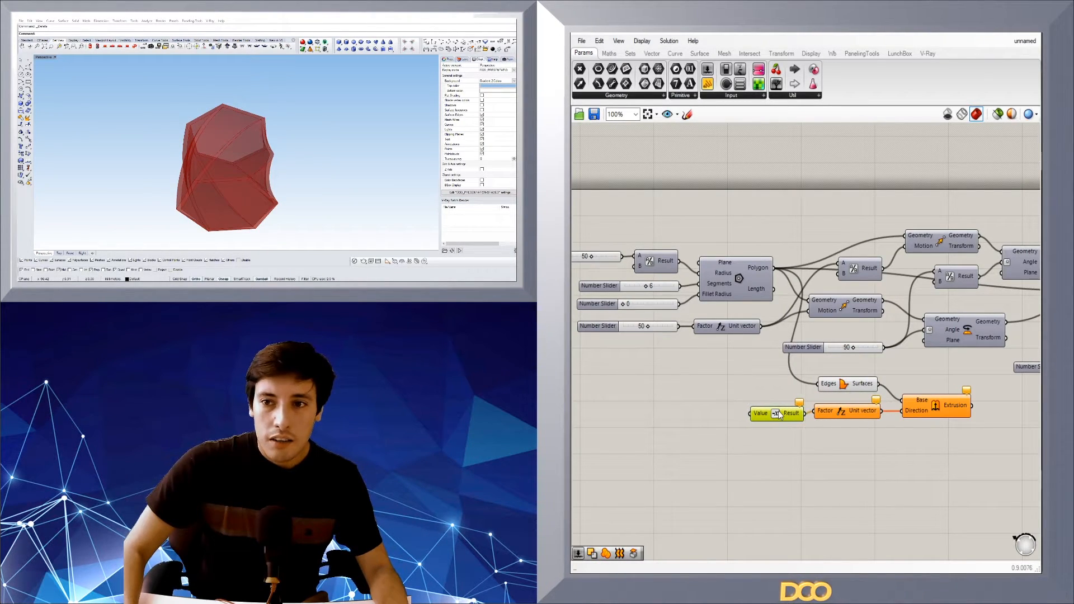
- Add a number slider of 2.000 and connect it to the Value of the base extrusion's Negative component
{"action": "right_click_drag", "start_coordinate": [720, 401], "coordinate": [745, 414]}
{"action": "double_click", "coordinate": [733, 414]}
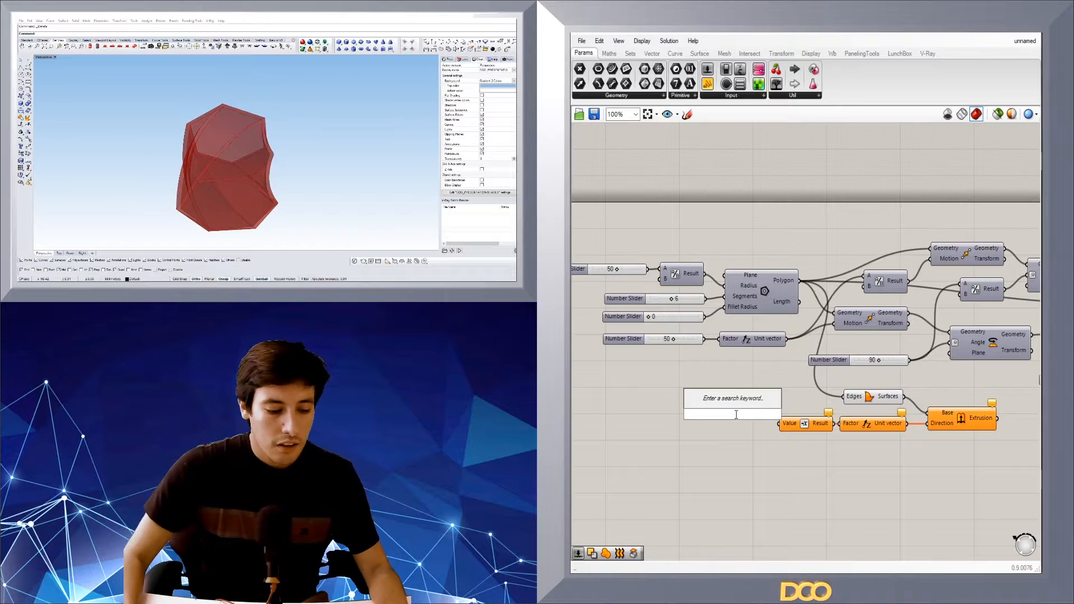
{"action": "type", "text": "2.0"}
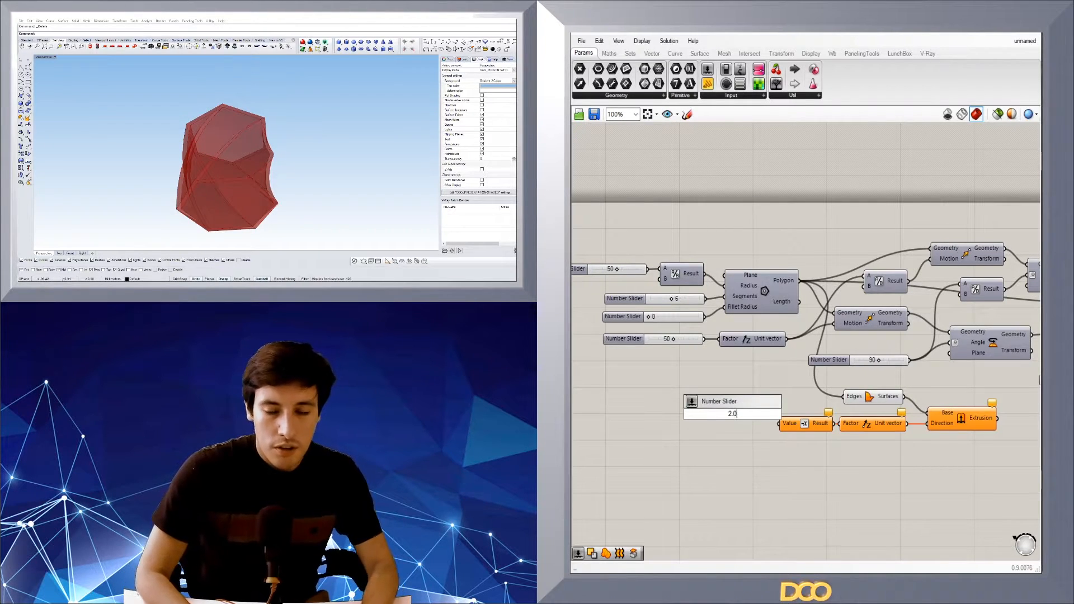
{"action": "type", "text": "00"}
{"action": "key", "text": "Return"}
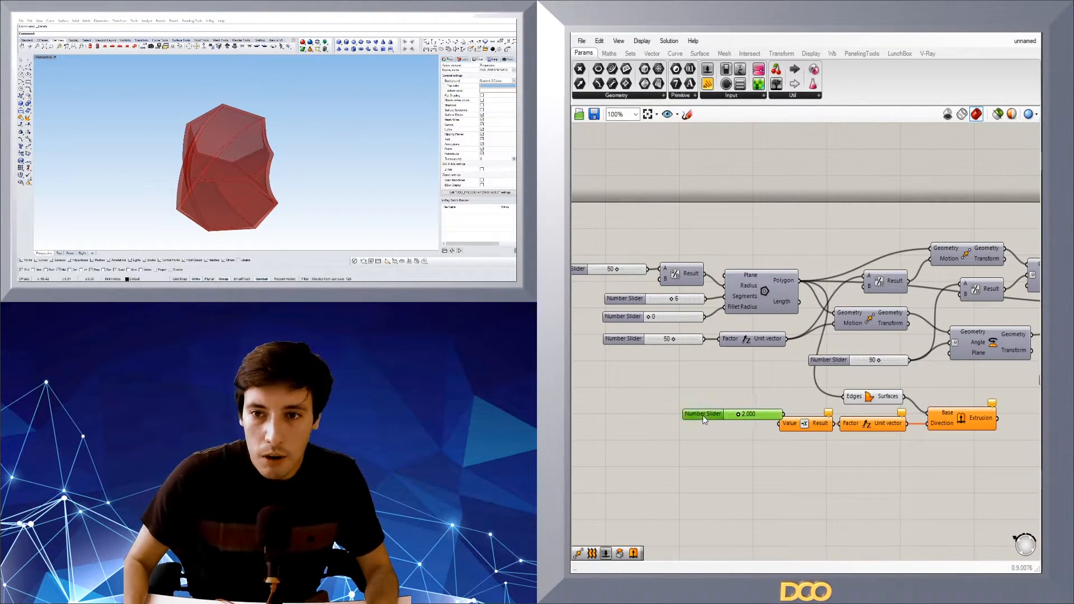
{"action": "left_click_drag", "start_coordinate": [770, 427], "coordinate": [779, 423]}
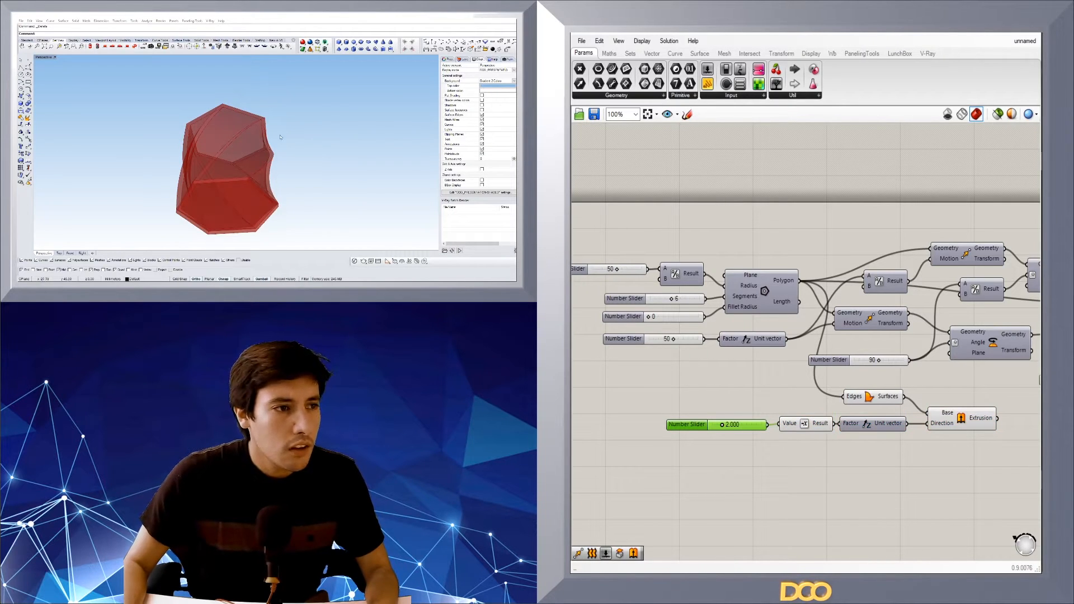
- Turn off the preview of Boundary Surfaces, and highlight the Solid Difference and the base extrusion to compare them
{"action": "scroll", "coordinate": [835, 414], "scroll_direction": "down", "scroll_amount": 2}
{"action": "left_click", "coordinate": [892, 423]}
{"action": "right_click", "coordinate": [851, 405]}
{"action": "left_click", "coordinate": [842, 405]}
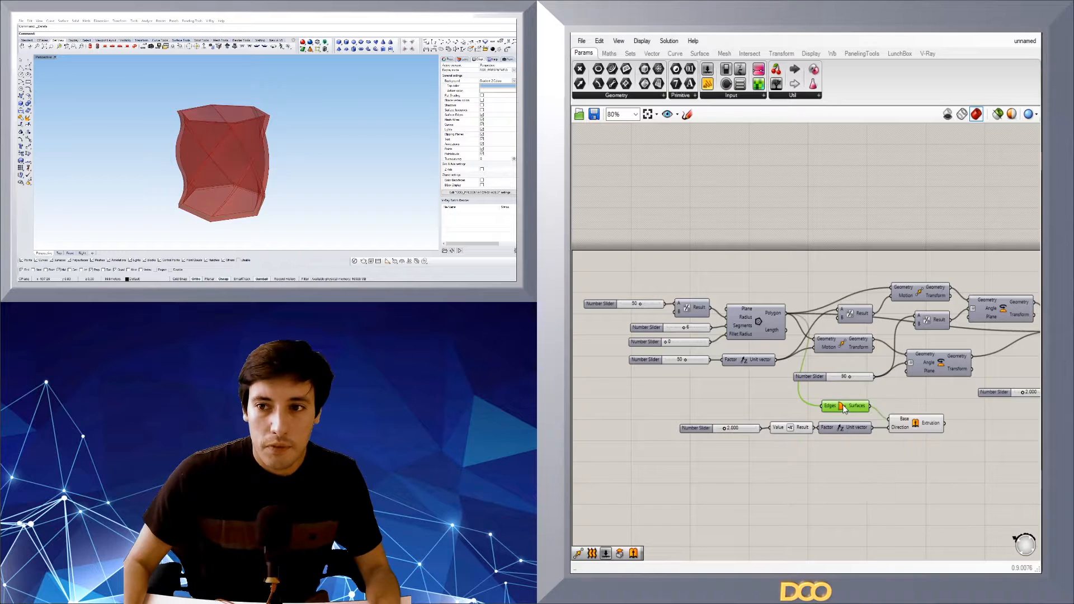
{"action": "right_click", "coordinate": [839, 407]}
{"action": "left_click", "coordinate": [912, 424]}
{"action": "scroll", "coordinate": [963, 437], "scroll_direction": "down", "scroll_amount": 3}
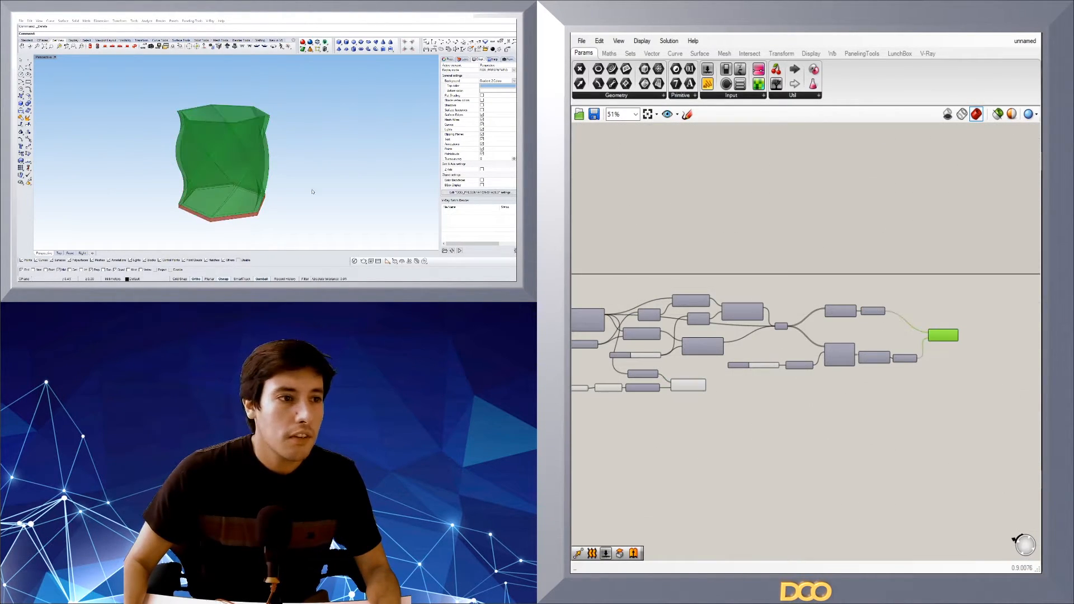
{"action": "scroll", "coordinate": [851, 395], "scroll_direction": "up", "scroll_amount": 4}
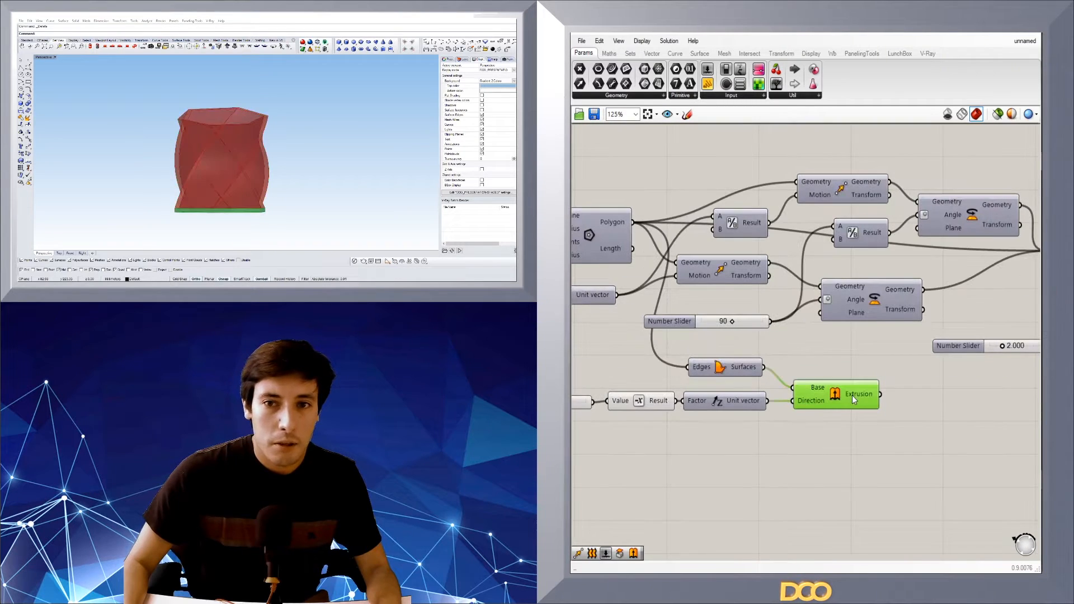
- Try a different base thickness on the slider feeding the extrusion's Negative component
{"action": "right_click_drag", "start_coordinate": [650, 433], "coordinate": [806, 432]}
{"action": "scroll", "coordinate": [727, 417], "scroll_direction": "up", "scroll_amount": 4}
{"action": "mouse_move", "coordinate": [647, 373]}
{"action": "left_mouse_down"}
{"action": "mouse_move", "coordinate": [709, 370]}
{"action": "mouse_move", "coordinate": [645, 372]}
{"action": "mouse_move", "coordinate": [659, 371]}
{"action": "left_mouse_up"}
{"action": "scroll", "coordinate": [719, 315], "scroll_direction": "down", "scroll_amount": 3}
{"action": "scroll", "coordinate": [719, 315], "scroll_direction": "down", "scroll_amount": 2}
{"action": "right_click_drag", "start_coordinate": [821, 281], "coordinate": [754, 381]}
{"action": "scroll", "coordinate": [921, 375], "scroll_direction": "down", "scroll_amount": 2}
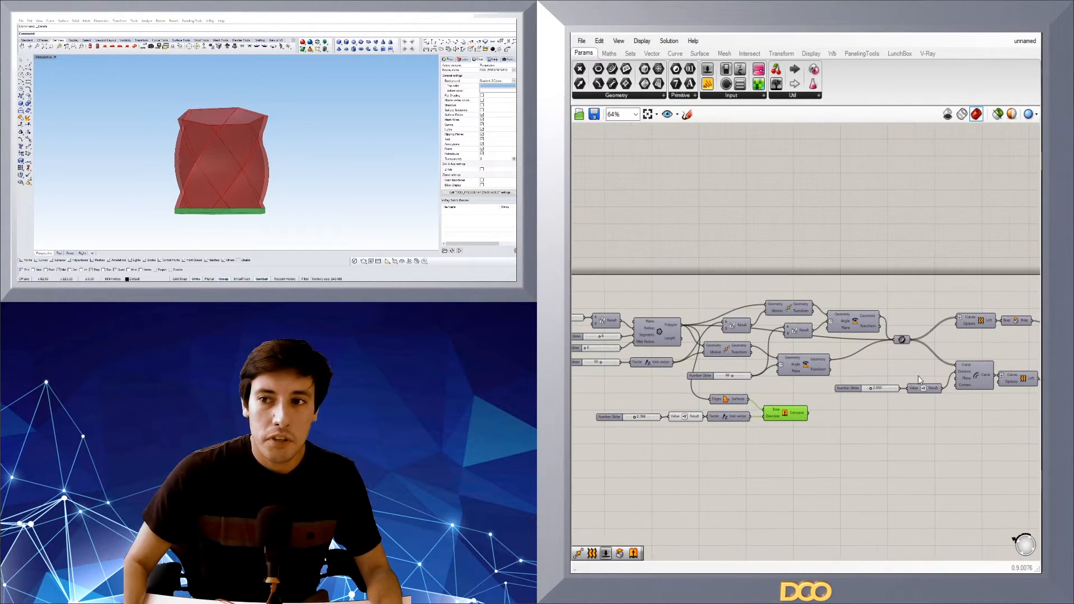
- Test another wall offset on the Offset's distance slider and reset it to 2
{"action": "scroll", "coordinate": [907, 379], "scroll_direction": "up", "scroll_amount": 4}
{"action": "mouse_move", "coordinate": [813, 388]}
{"action": "left_mouse_down"}
{"action": "mouse_move", "coordinate": [833, 389]}
{"action": "mouse_move", "coordinate": [821, 388]}
{"action": "left_mouse_up"}
{"action": "double_click", "coordinate": [839, 389]}
{"action": "type", "text": "2"}
{"action": "key", "text": "Return"}
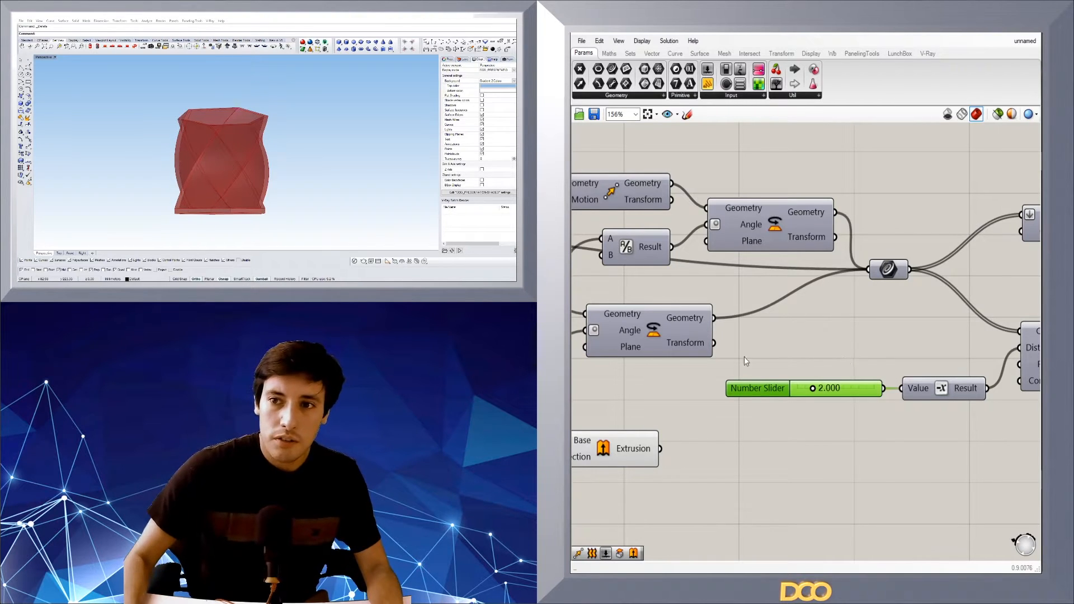
- Reset the base extrusion's thickness slider to 2
{"action": "scroll", "coordinate": [718, 469], "scroll_direction": "down", "scroll_amount": 2}
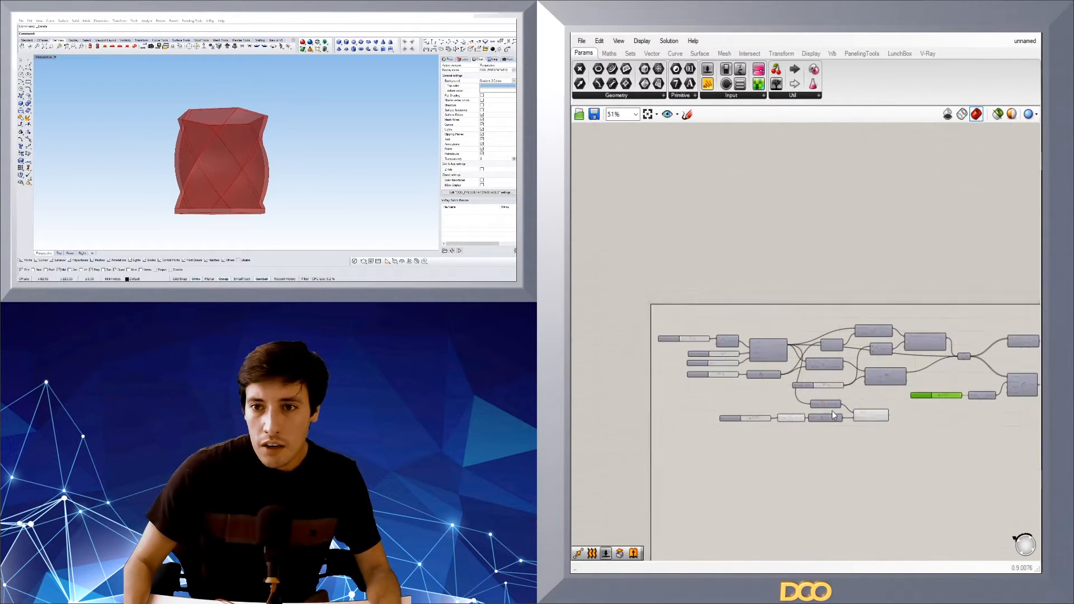
{"action": "scroll", "coordinate": [712, 418], "scroll_direction": "up", "scroll_amount": 3}
{"action": "double_click", "coordinate": [723, 425]}
{"action": "type", "text": "2"}
{"action": "key", "text": "Return"}
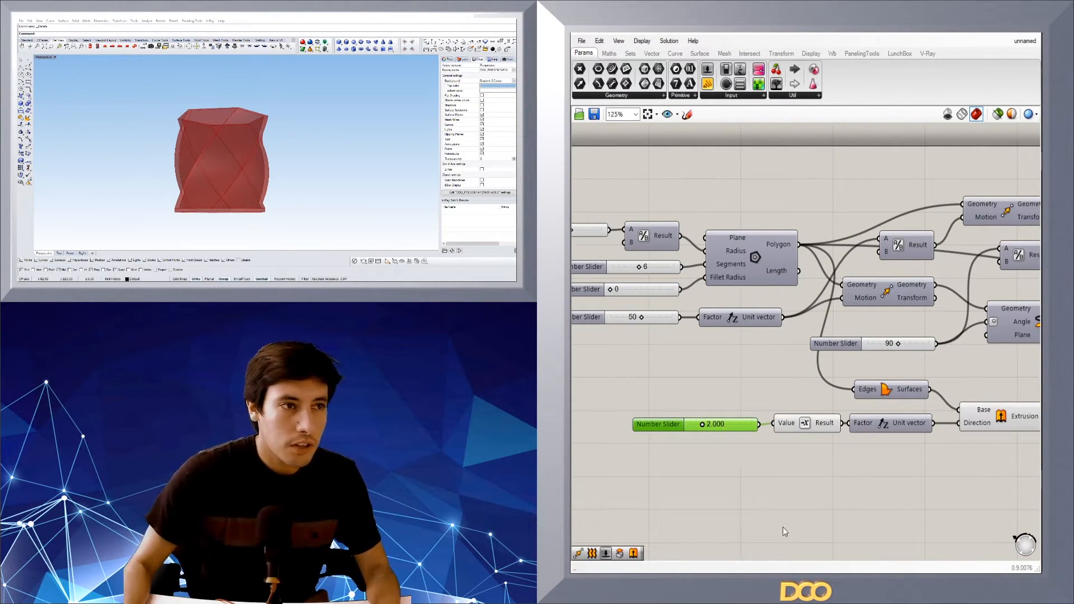
- Review the sliders driving the base Polygon's Segments and Fillet Radius
{"action": "scroll", "coordinate": [780, 303], "scroll_direction": "down", "scroll_amount": 2}
{"action": "scroll", "coordinate": [783, 310], "scroll_direction": "up", "scroll_amount": 4}
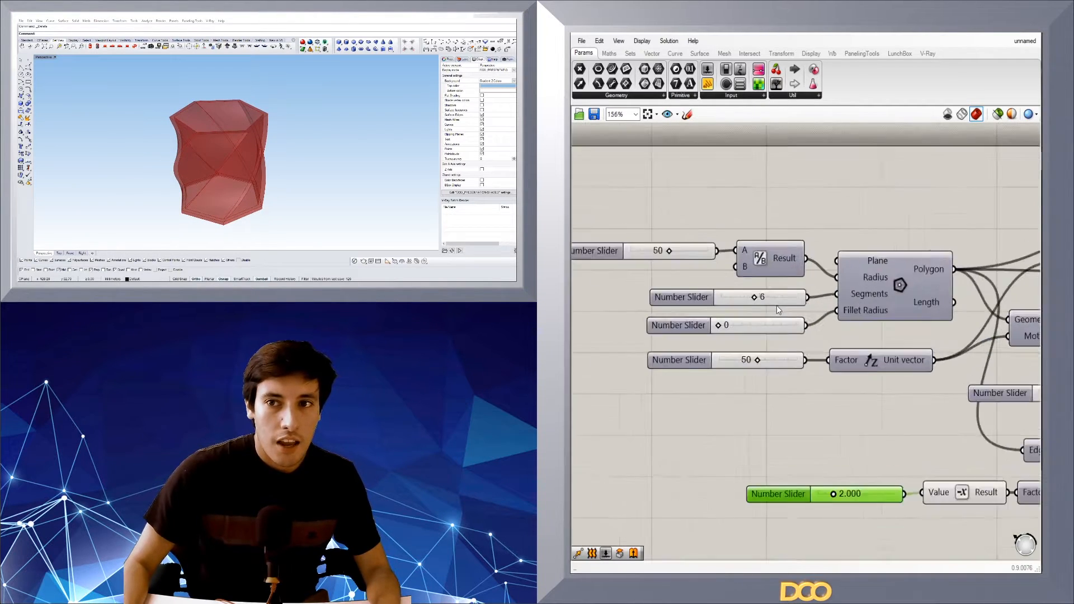
{"action": "mouse_move", "coordinate": [793, 299]}
{"action": "left_mouse_down"}
{"action": "mouse_move", "coordinate": [819, 300]}
{"action": "mouse_move", "coordinate": [786, 299]}
{"action": "left_mouse_up"}
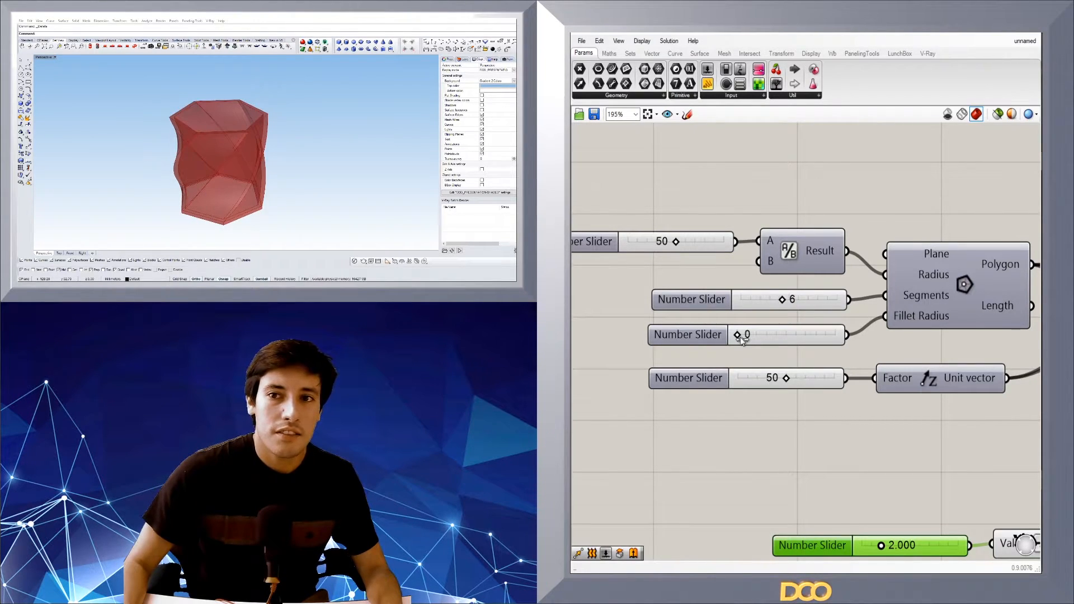
{"action": "left_click_drag", "start_coordinate": [738, 338], "coordinate": [714, 335]}
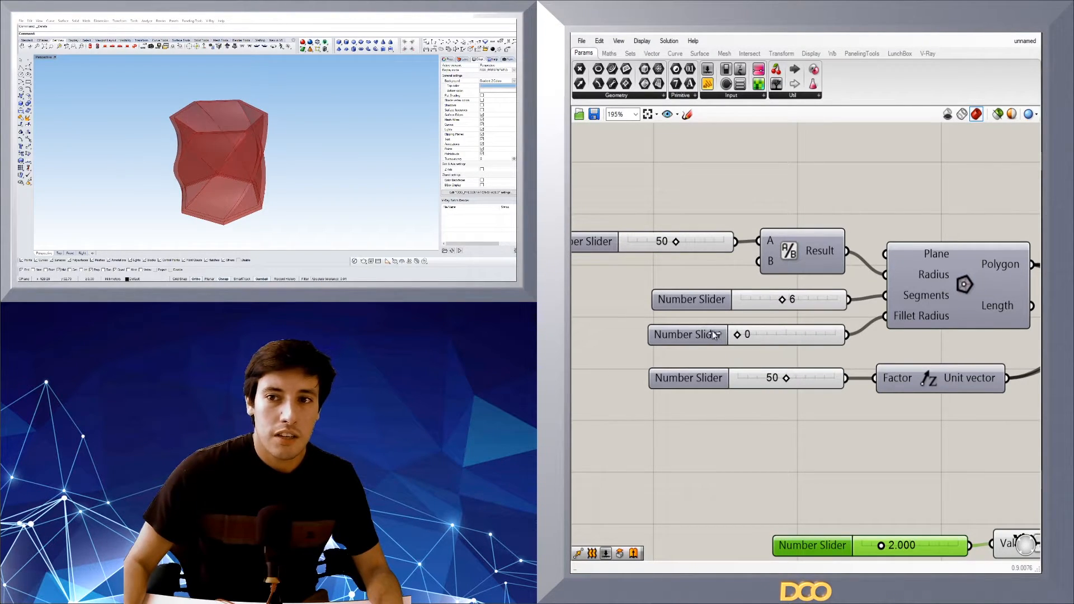
- Examine the container with its base from several angles and highlight the Solid Difference result
{"action": "left_click", "coordinate": [775, 459]}
{"action": "right_click_drag", "start_coordinate": [268, 187], "coordinate": [144, 159]}
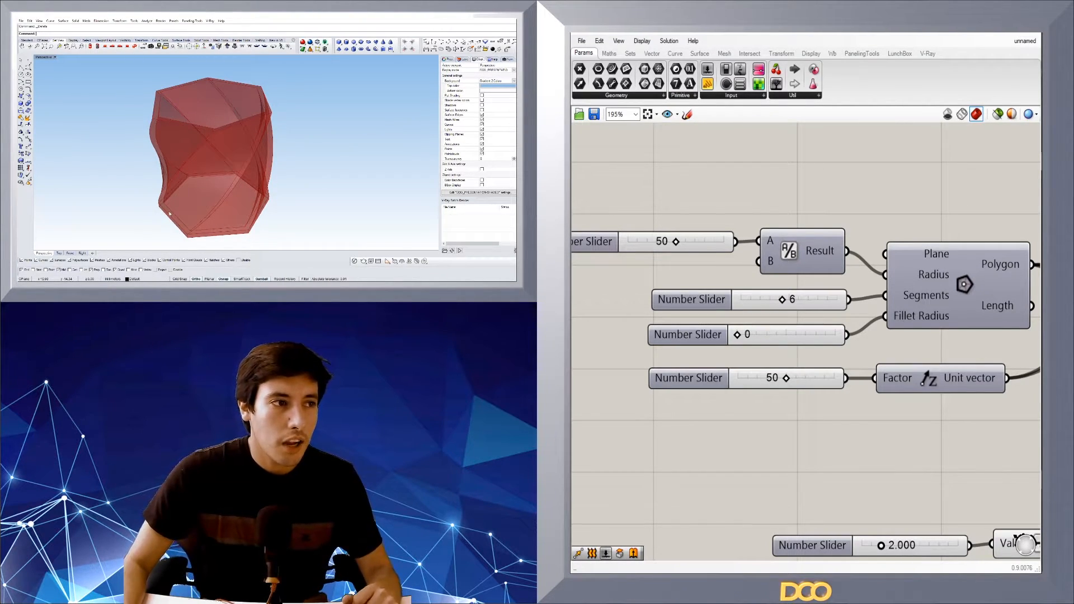
{"action": "right_click_drag", "start_coordinate": [169, 213], "coordinate": [161, 187]}
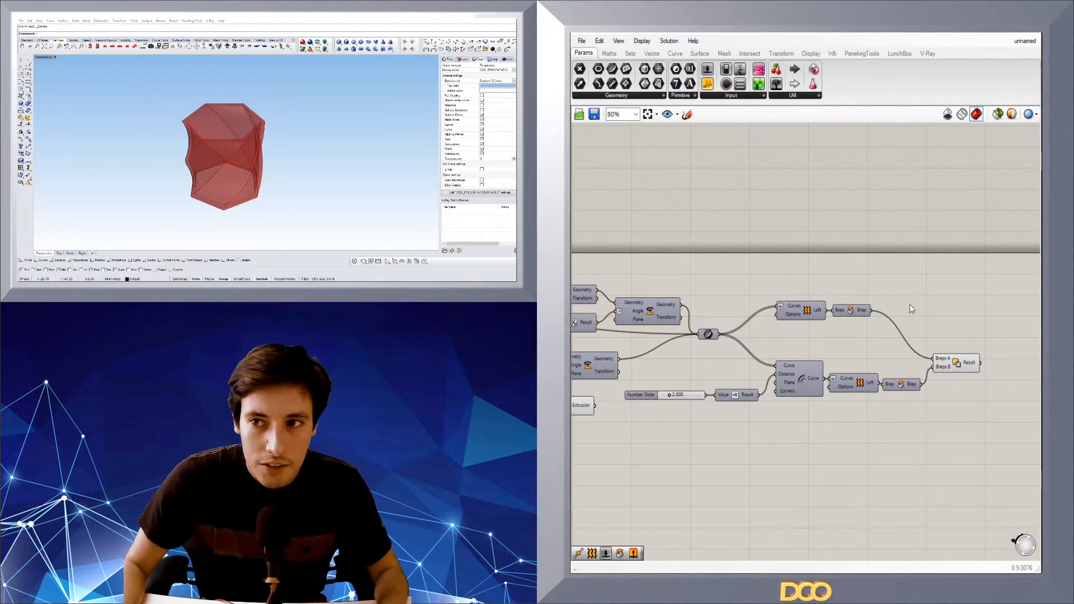
{"action": "left_click", "coordinate": [957, 364]}
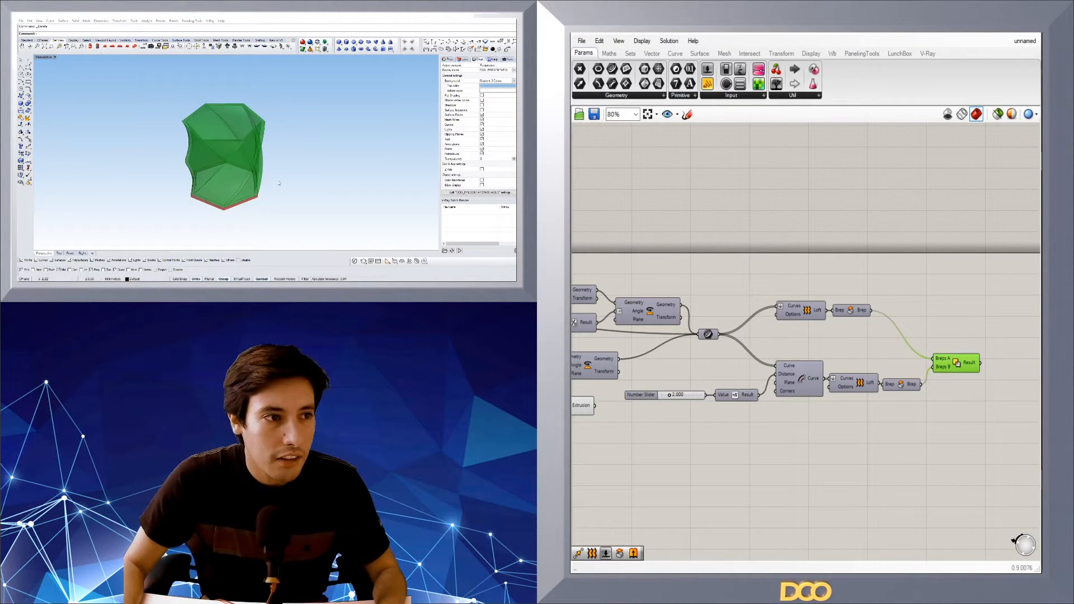
- Add a Group component to the canvas beside the Solid Difference
{"action": "right_click_drag", "start_coordinate": [278, 183], "coordinate": [283, 144]}
{"action": "right_click_drag", "start_coordinate": [608, 409], "coordinate": [658, 392]}
{"action": "left_click", "coordinate": [599, 391]}
{"action": "right_click_drag", "start_coordinate": [722, 441], "coordinate": [688, 439]}
{"action": "scroll", "coordinate": [692, 440], "scroll_direction": "down", "scroll_amount": 1}
{"action": "left_click", "coordinate": [917, 409]}
{"action": "double_click", "coordinate": [951, 383]}
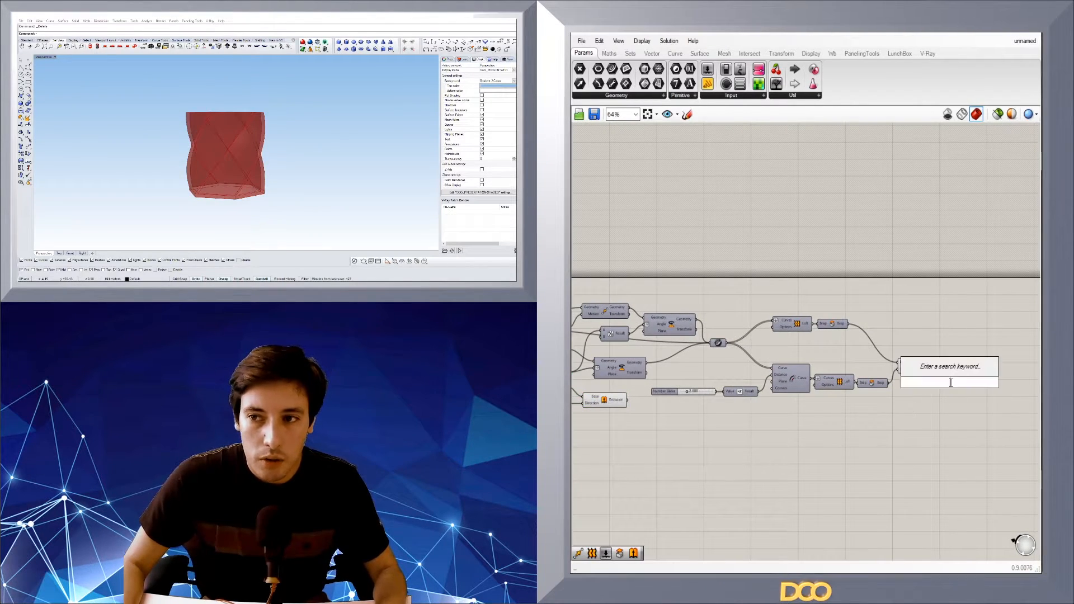
{"action": "type", "text": "GROUP"}
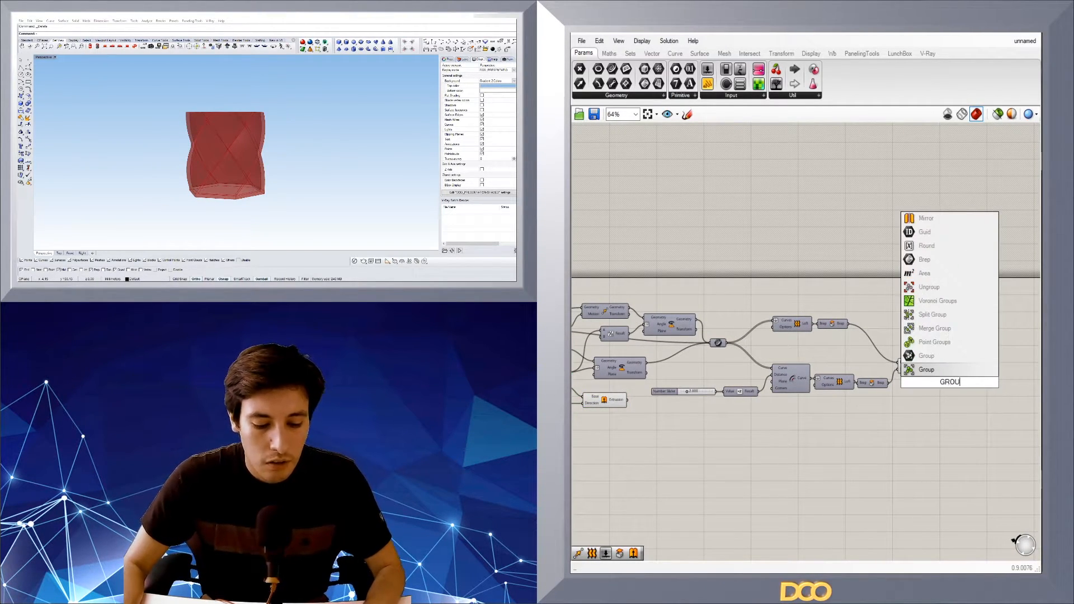
{"action": "left_click", "coordinate": [933, 370]}
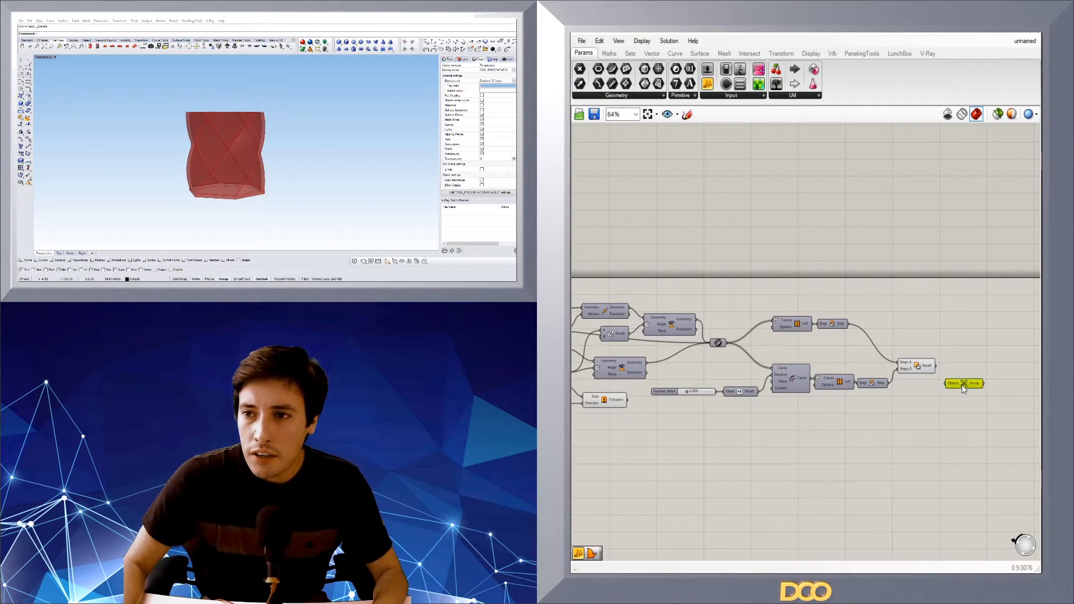
- Flatten the Group's Objects input and feed it the Solid Difference result and the base Extrusion
{"action": "right_click", "coordinate": [948, 383]}
{"action": "left_click", "coordinate": [962, 432]}
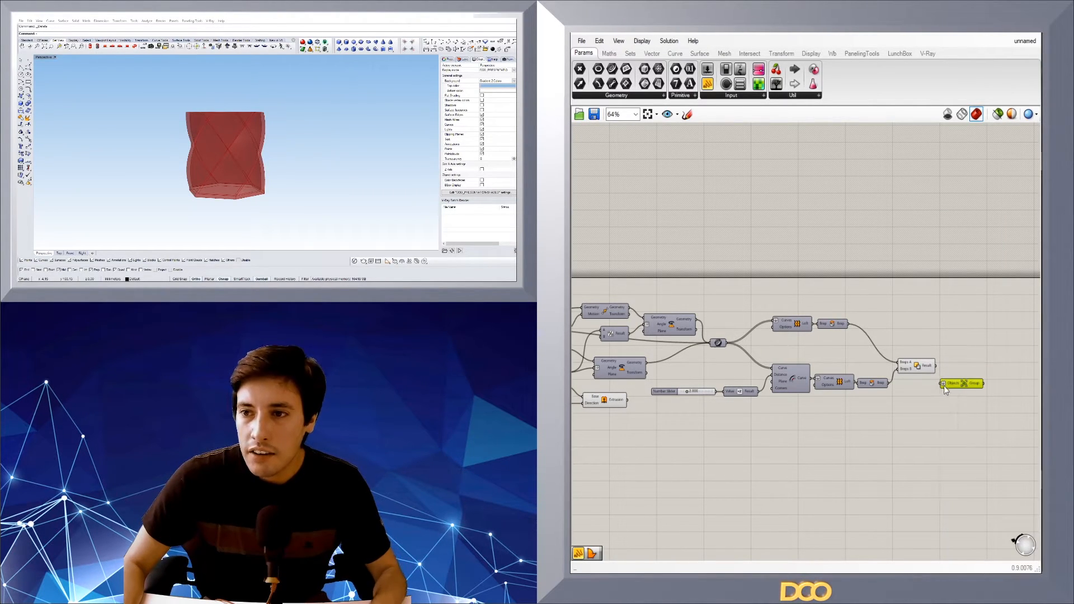
{"action": "left_click_drag", "start_coordinate": [945, 384], "coordinate": [954, 383]}
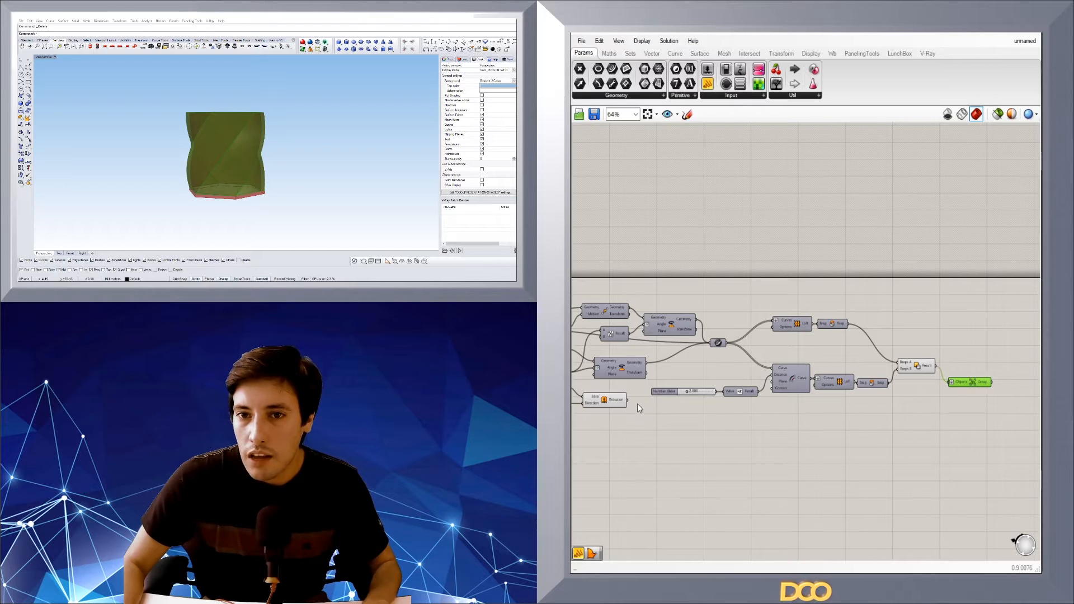
{"action": "left_click_drag", "start_coordinate": [689, 402], "coordinate": [943, 381]}
- Turn off the previews of the Solid Difference and the base Extrusion, and check the grouped container in the viewport
{"action": "left_click", "coordinate": [922, 365]}
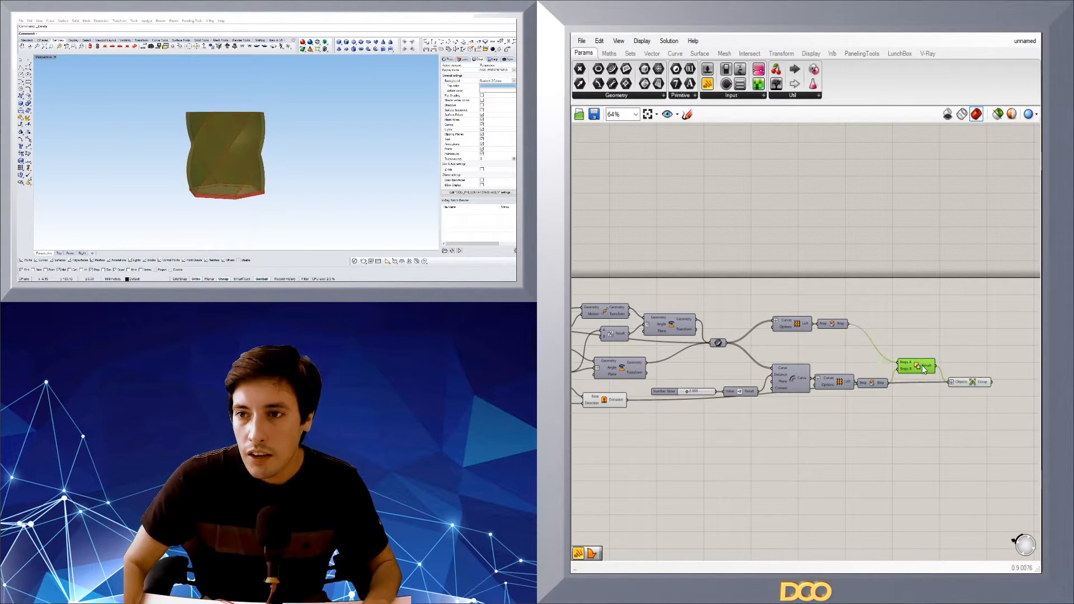
{"action": "left_click", "coordinate": [601, 404], "text": "shift"}
{"action": "middle_click", "coordinate": [669, 390]}
{"action": "left_click", "coordinate": [697, 351]}
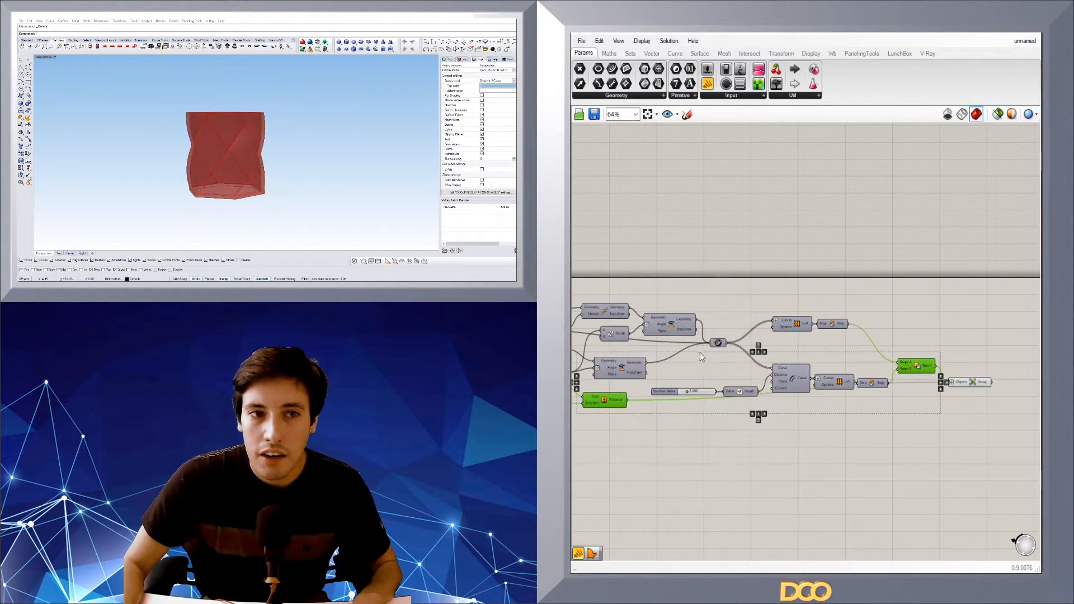
{"action": "left_click", "coordinate": [880, 366]}
{"action": "left_click", "coordinate": [962, 382]}
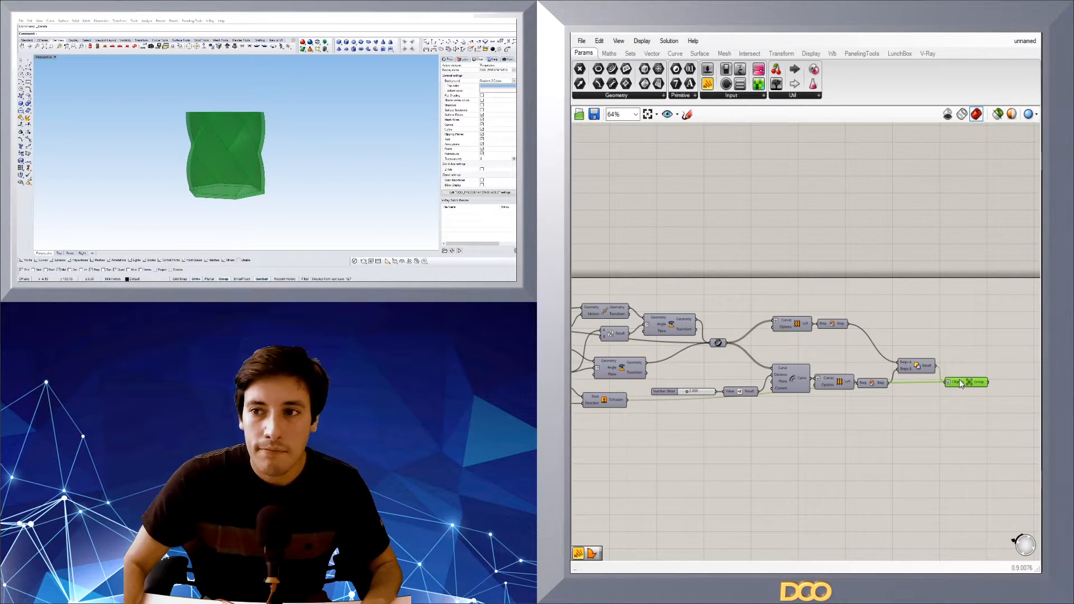
{"action": "left_click", "coordinate": [925, 414]}
{"action": "mouse_move", "coordinate": [288, 145]}
{"action": "right_mouse_down"}
{"action": "mouse_move", "coordinate": [276, 187]}
{"action": "mouse_move", "coordinate": [285, 131]}
{"action": "right_mouse_up"}
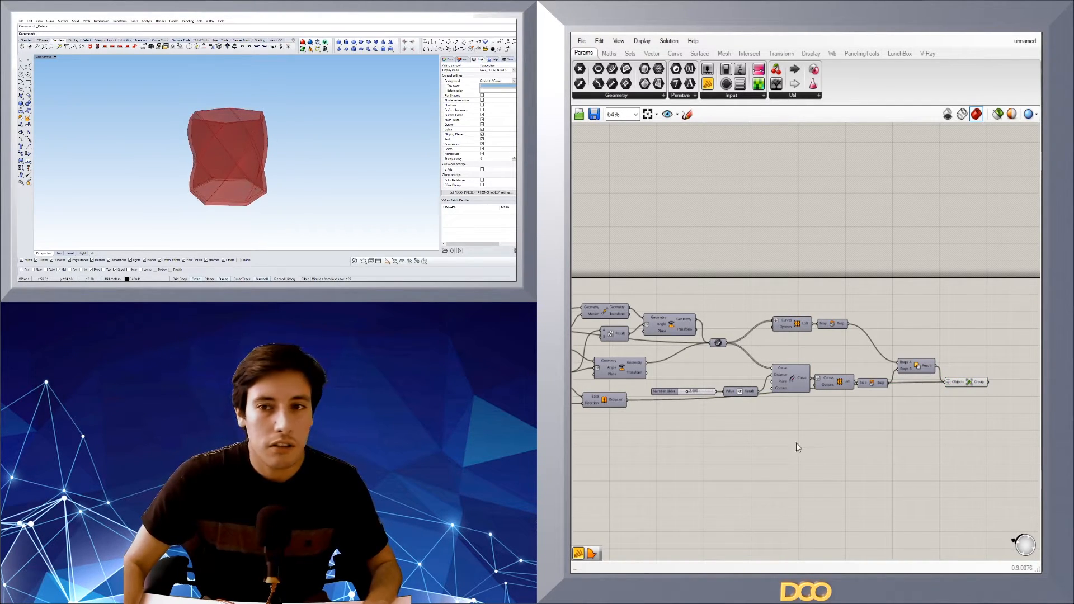
- Turn on the preview of the Curve parameter that collects the container's section curves
{"action": "left_click", "coordinate": [718, 342]}
{"action": "right_click", "coordinate": [721, 348]}
{"action": "left_click", "coordinate": [730, 333]}
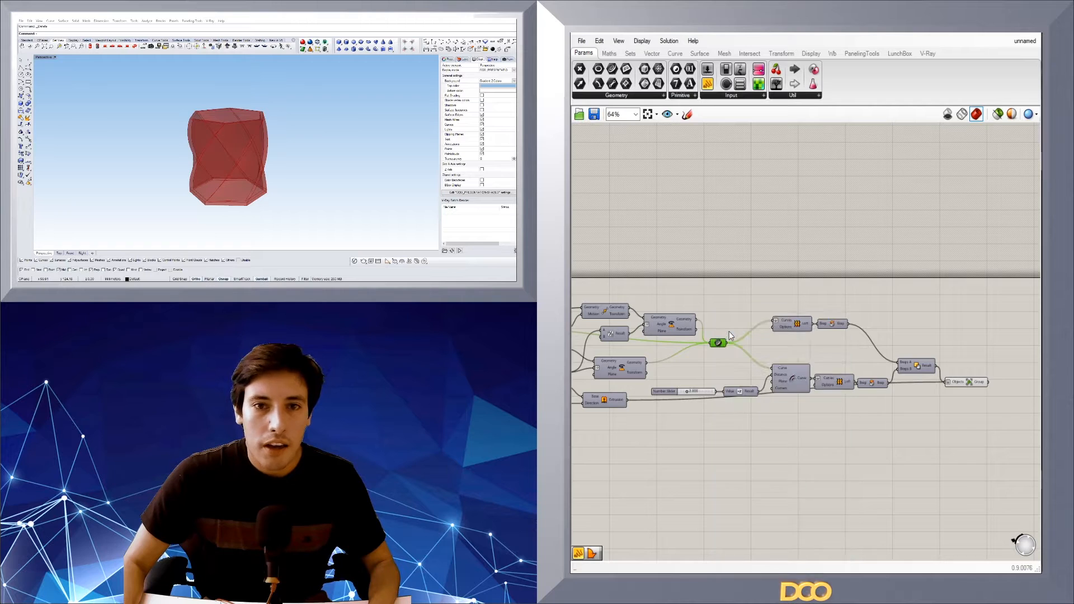
{"action": "scroll", "coordinate": [243, 146], "scroll_direction": "up", "scroll_amount": 4}
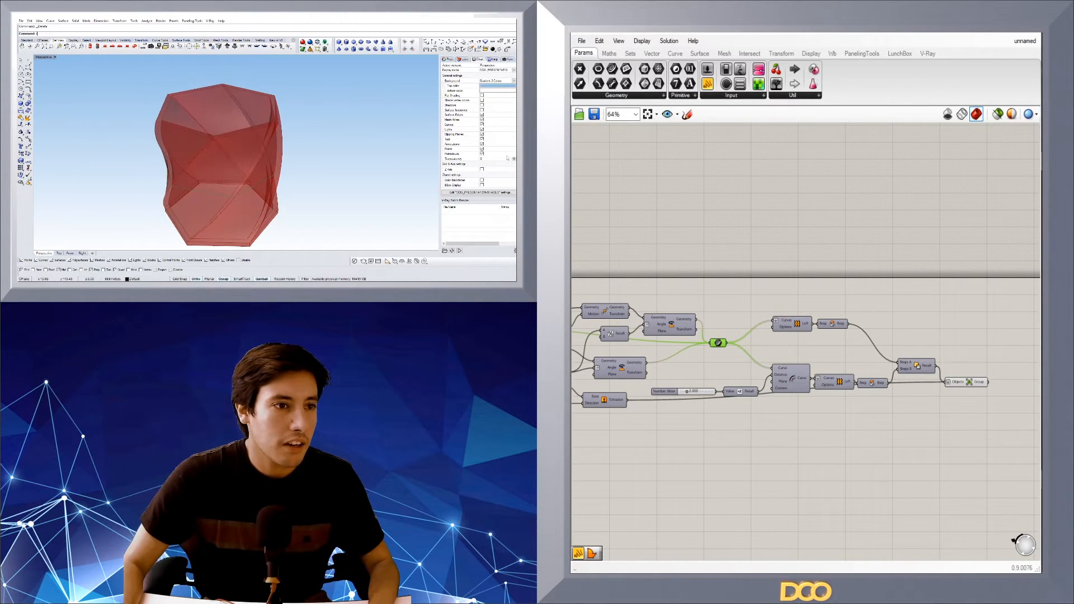
{"action": "left_click", "coordinate": [746, 292]}
- Add a curve Offset above the outer Loft and feed its Curve input from the section Curve parameter
{"action": "scroll", "coordinate": [797, 306], "scroll_direction": "up", "scroll_amount": 2}
{"action": "right_click_drag", "start_coordinate": [797, 305], "coordinate": [857, 363]}
{"action": "scroll", "coordinate": [856, 327], "scroll_direction": "down", "scroll_amount": 1}
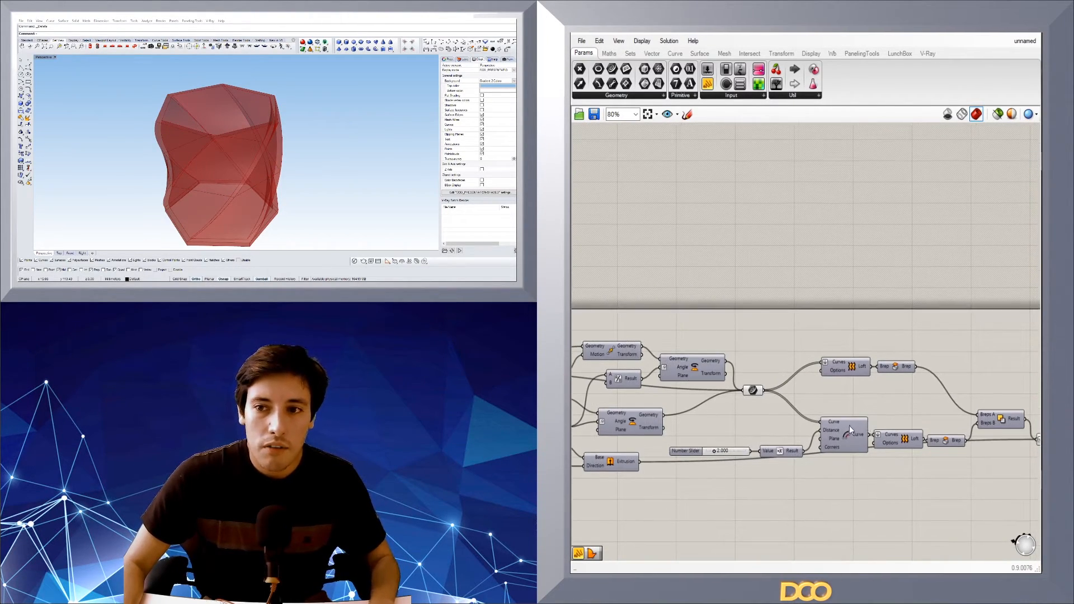
{"action": "double_click", "coordinate": [852, 324]}
{"action": "type", "text": "OFF"}
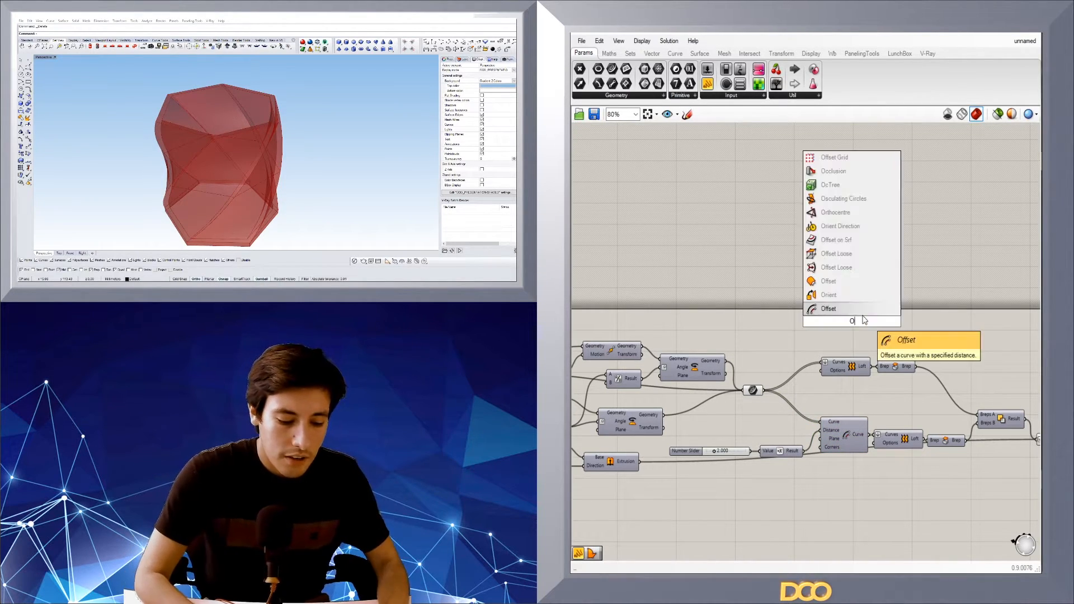
{"action": "key", "text": "Return"}
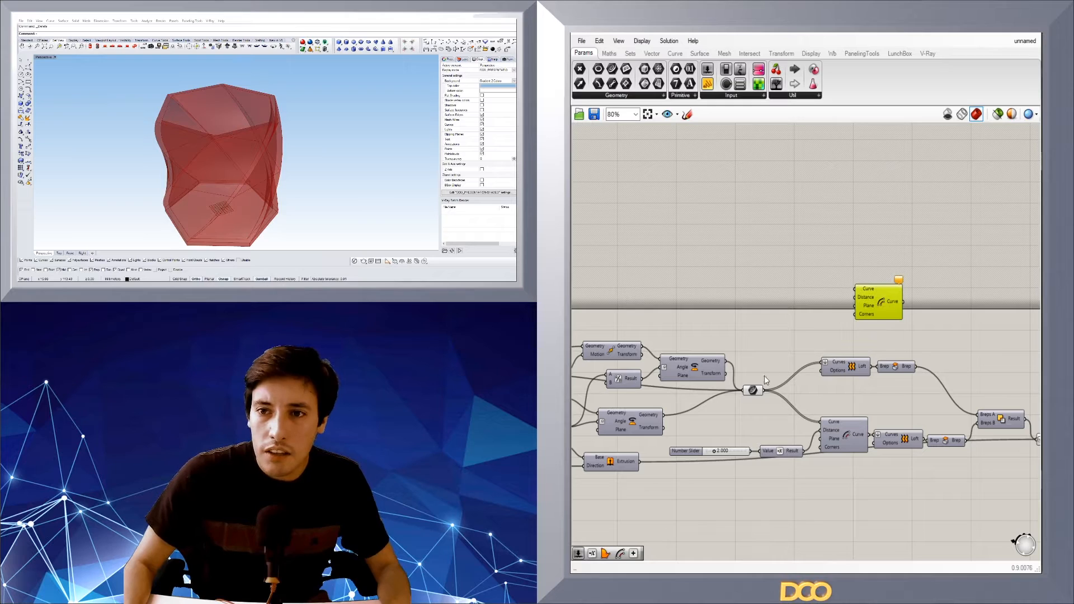
{"action": "left_click_drag", "start_coordinate": [840, 295], "coordinate": [860, 293]}
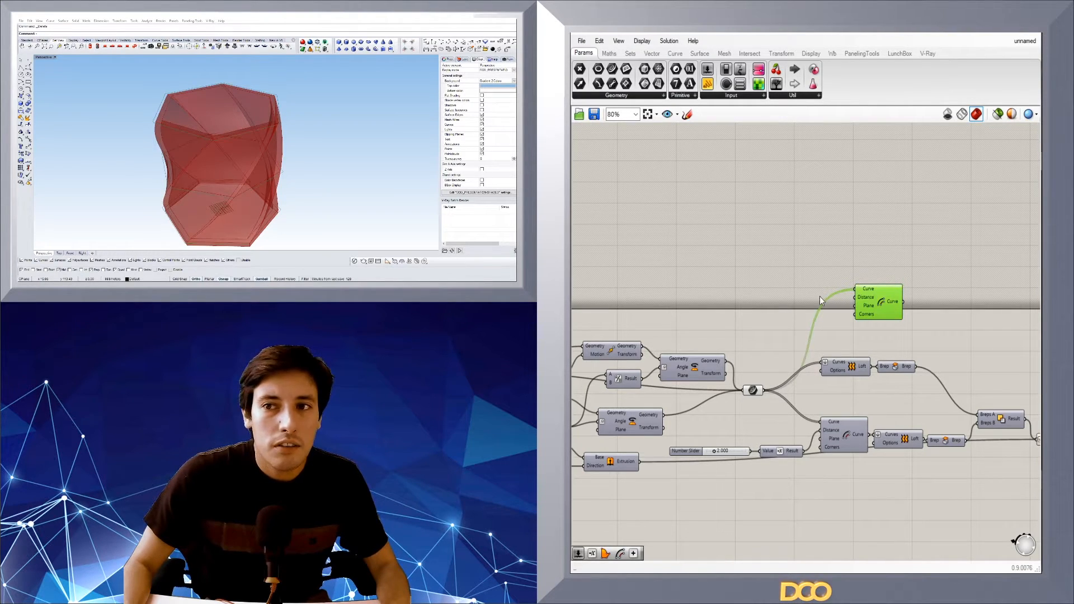
- Create a number slider of 0.5 and connect it to the new Offset's Distance
{"action": "scroll", "coordinate": [276, 161], "scroll_direction": "up", "scroll_amount": 6}
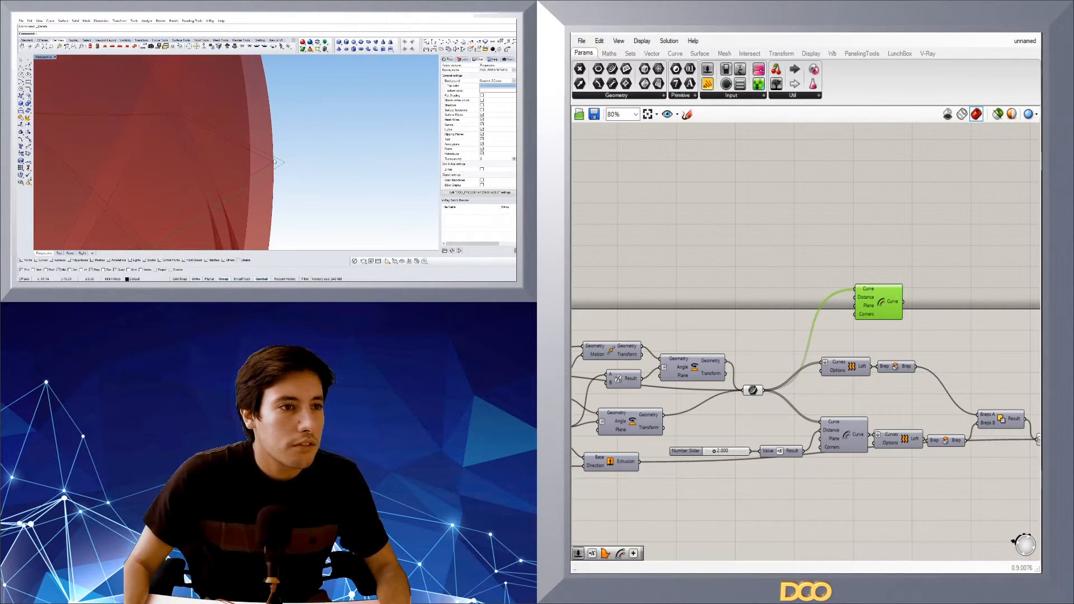
{"action": "left_click", "coordinate": [794, 301]}
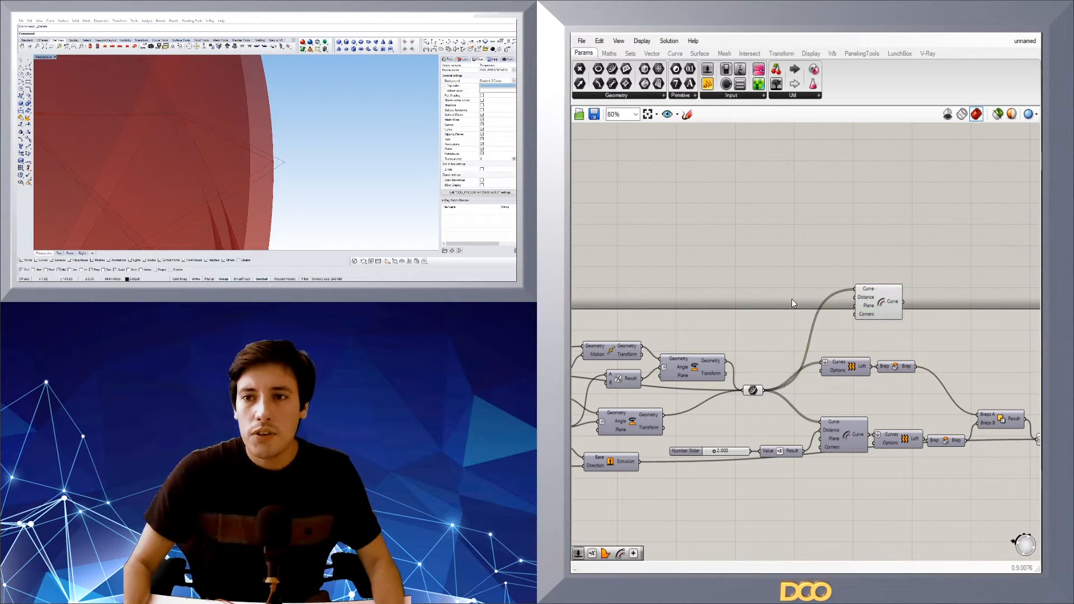
{"action": "double_click", "coordinate": [791, 298]}
{"action": "type", "text": "0.5"}
{"action": "key", "text": "Return"}
{"action": "left_click", "coordinate": [773, 297]}
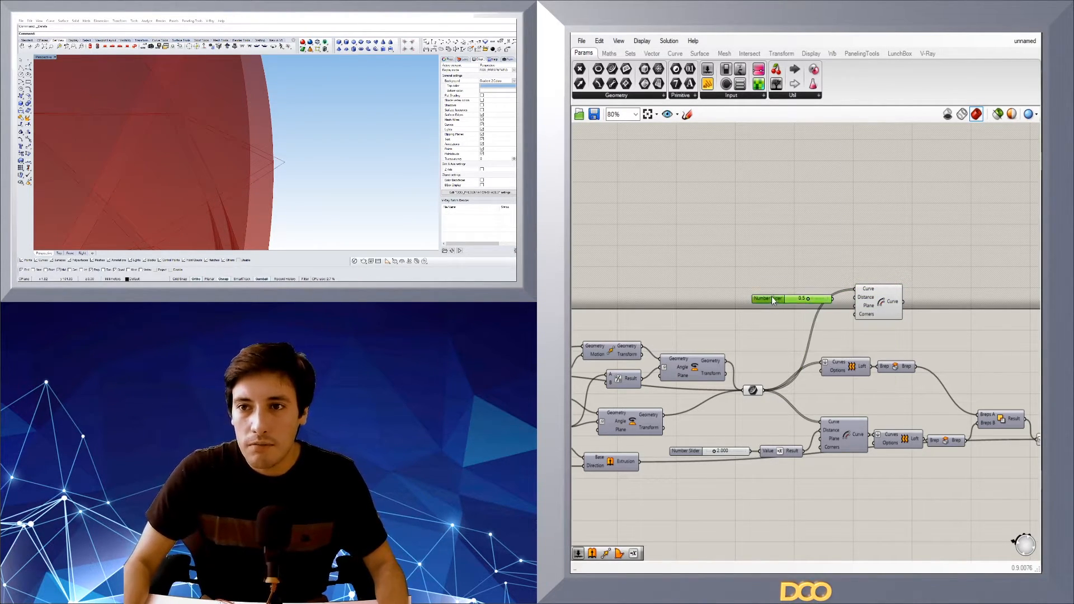
{"action": "left_click_drag", "start_coordinate": [849, 298], "coordinate": [855, 297]}
- Inspect the outward offset curves around the container and move the new Offset and its slider closer to the outer Loft
{"action": "scroll", "coordinate": [237, 190], "scroll_direction": "down", "scroll_amount": 5}
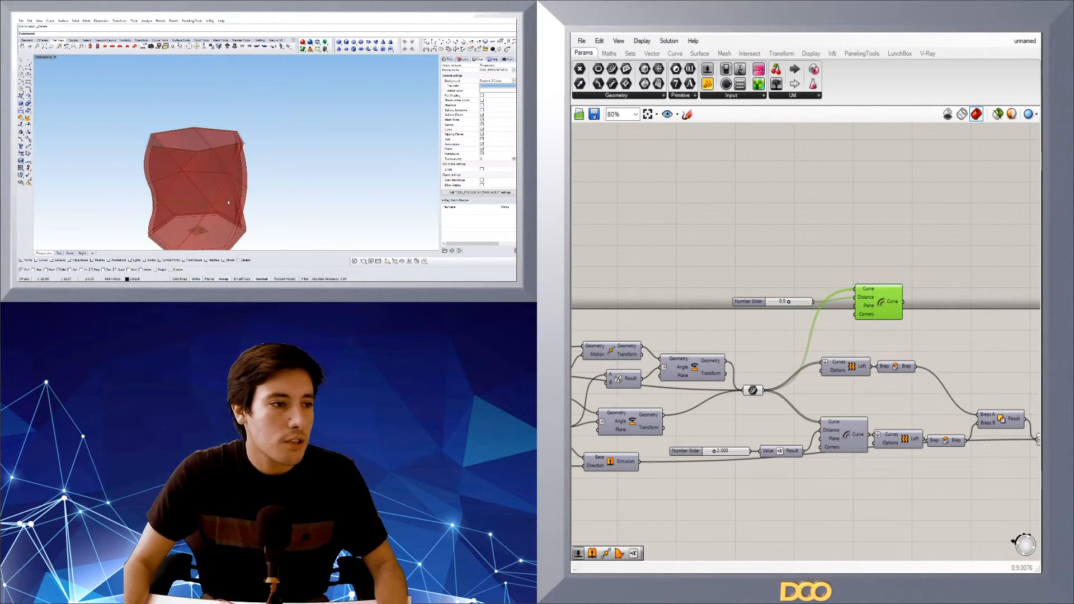
{"action": "scroll", "coordinate": [263, 173], "scroll_direction": "up", "scroll_amount": 5}
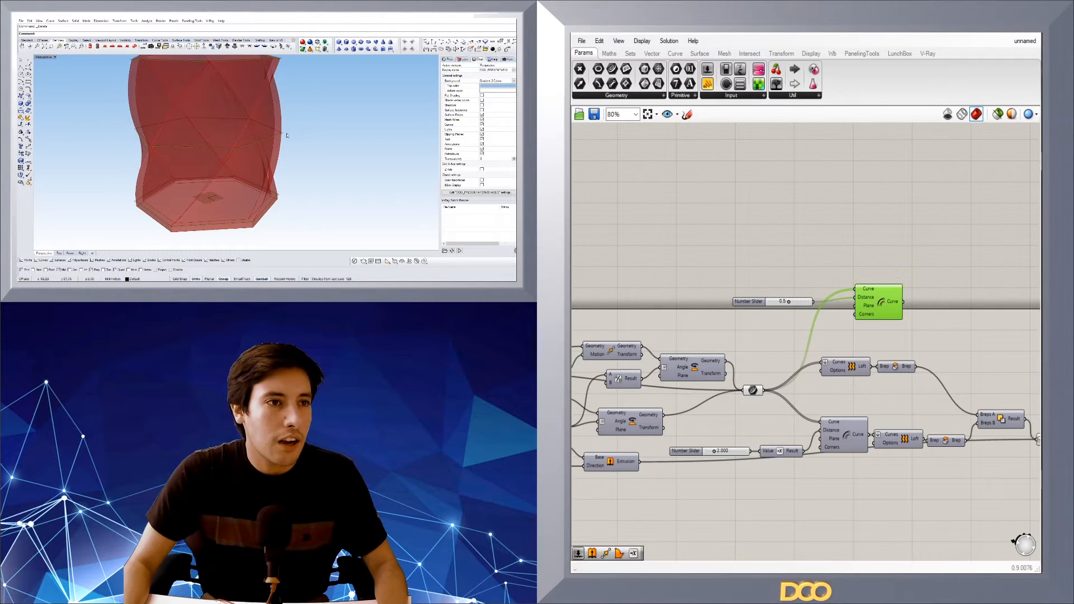
{"action": "scroll", "coordinate": [291, 121], "scroll_direction": "up", "scroll_amount": 5}
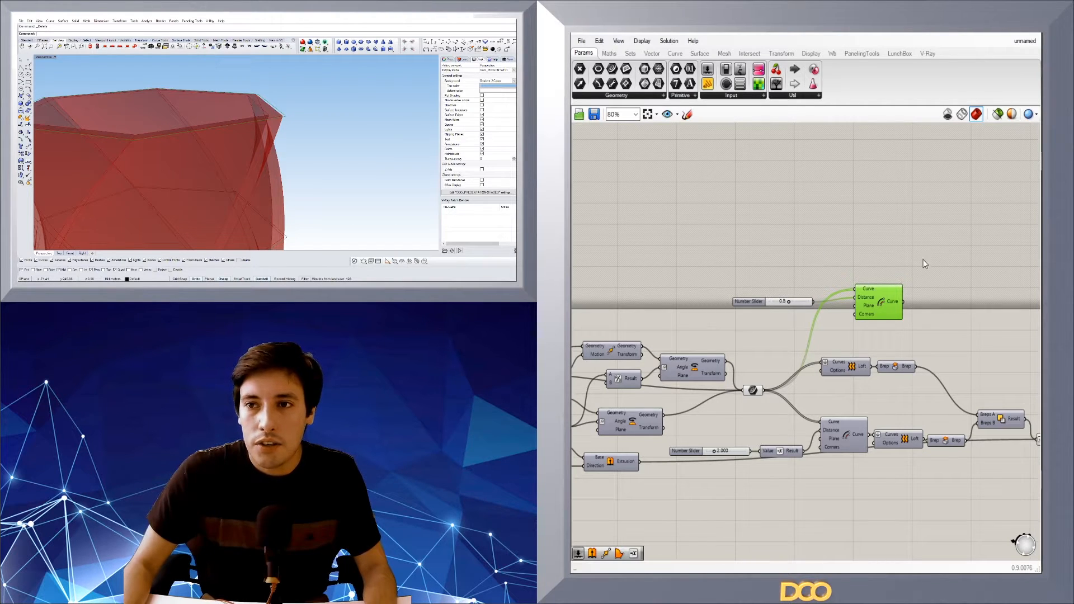
{"action": "left_click_drag", "start_coordinate": [979, 323], "coordinate": [772, 291]}
{"action": "left_click_drag", "start_coordinate": [885, 315], "coordinate": [856, 344]}
{"action": "scroll", "coordinate": [275, 189], "scroll_direction": "down", "scroll_amount": 3}
{"action": "right_click_drag", "start_coordinate": [276, 190], "coordinate": [291, 157]}
{"action": "left_click", "coordinate": [872, 304]}
{"action": "scroll", "coordinate": [885, 329], "scroll_direction": "up", "scroll_amount": 3}
{"action": "scroll", "coordinate": [895, 358], "scroll_direction": "down", "scroll_amount": 3}
- Copy the outer Loft, feed it the new Offset's curves and turn on its preview
{"action": "left_click", "coordinate": [764, 426]}
{"action": "left_click_drag", "start_coordinate": [813, 409], "coordinate": [807, 391]}
{"action": "scroll", "coordinate": [772, 390], "scroll_direction": "up", "scroll_amount": 2}
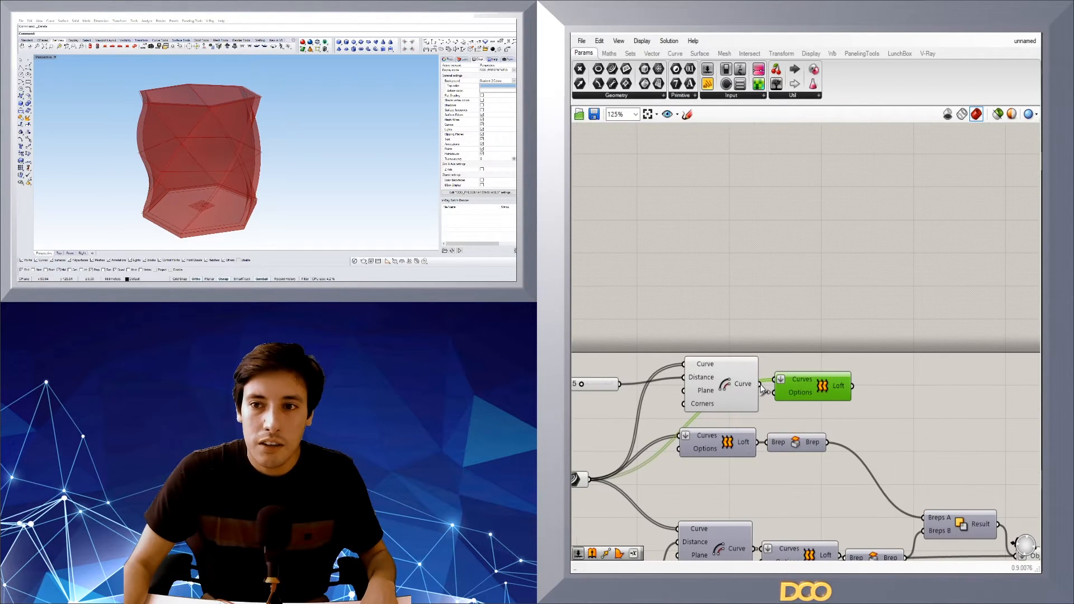
{"action": "right_click", "coordinate": [818, 381]}
{"action": "left_click", "coordinate": [836, 400]}
{"action": "mouse_move", "coordinate": [276, 120]}
{"action": "right_mouse_down"}
{"action": "mouse_move", "coordinate": [294, 84]}
{"action": "mouse_move", "coordinate": [282, 127]}
{"action": "right_mouse_up"}
{"action": "scroll", "coordinate": [259, 129], "scroll_direction": "up", "scroll_amount": 3}
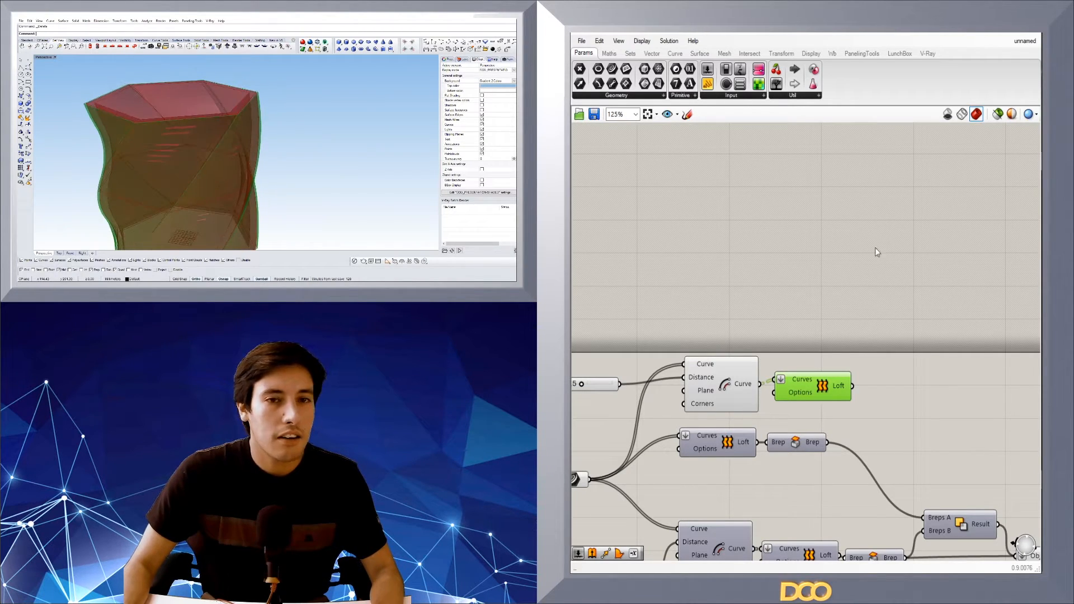
- Add a second curve Offset above the first one and feed it the first Offset's curves
{"action": "left_click_drag", "start_coordinate": [796, 388], "coordinate": [737, 372]}
{"action": "left_click", "coordinate": [850, 274]}
{"action": "scroll", "coordinate": [702, 384], "scroll_direction": "down", "scroll_amount": 3}
{"action": "left_click", "coordinate": [817, 347]}
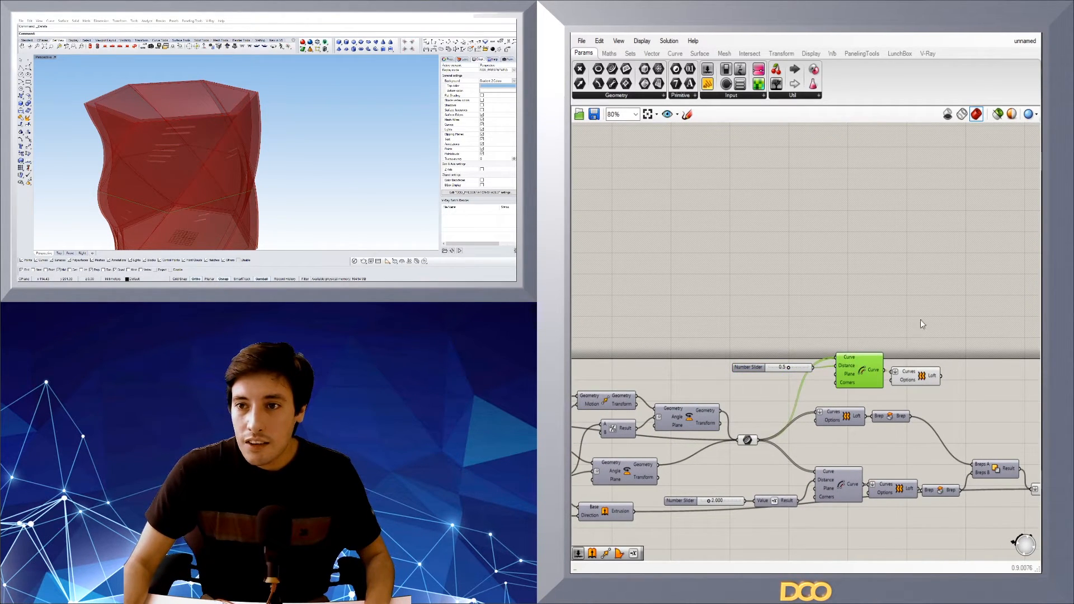
{"action": "scroll", "coordinate": [878, 364], "scroll_direction": "up", "scroll_amount": 2}
{"action": "right_click_drag", "start_coordinate": [961, 306], "coordinate": [898, 331]}
{"action": "double_click", "coordinate": [905, 345]}
{"action": "type", "text": "offset"}
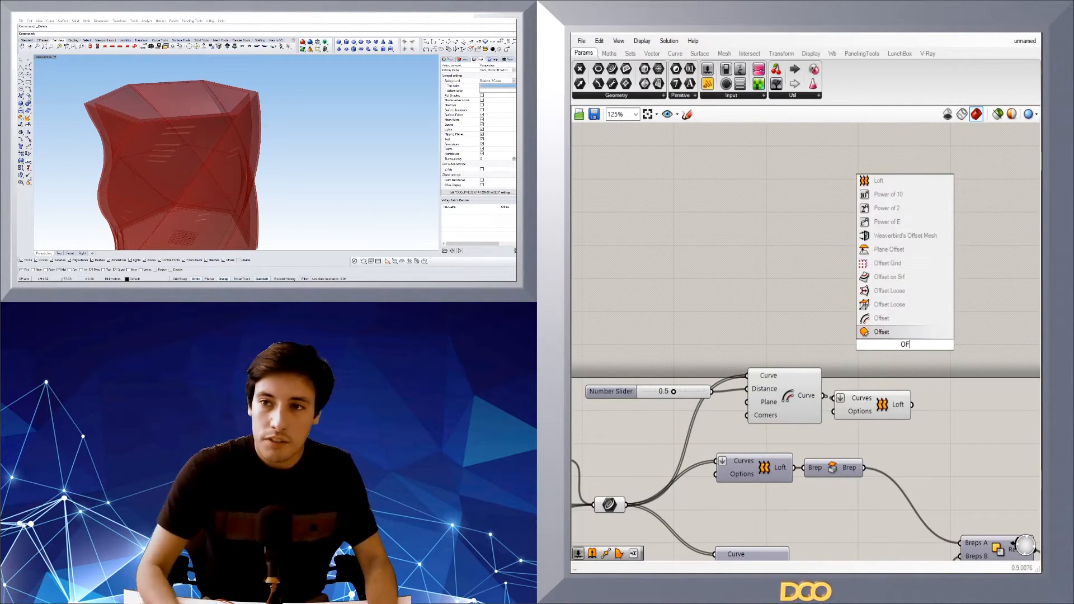
{"action": "key", "text": "Return"}
{"action": "left_click_drag", "start_coordinate": [917, 344], "coordinate": [932, 337]}
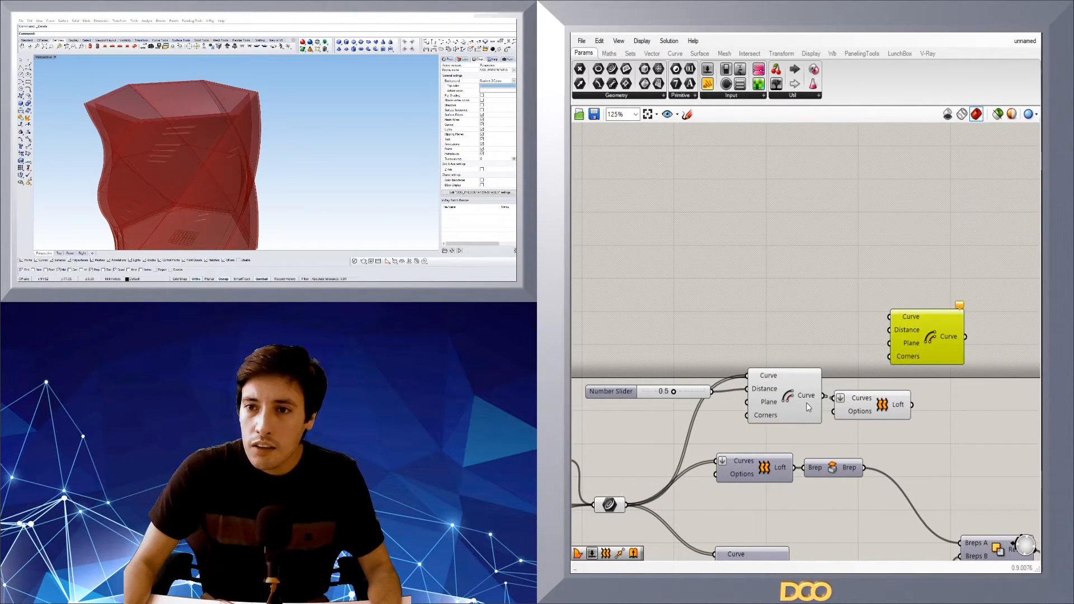
- Copy the 2.000 wall thickness slider and connect the copy to the second Offset's Distance
{"action": "scroll", "coordinate": [827, 341], "scroll_direction": "down", "scroll_amount": 2}
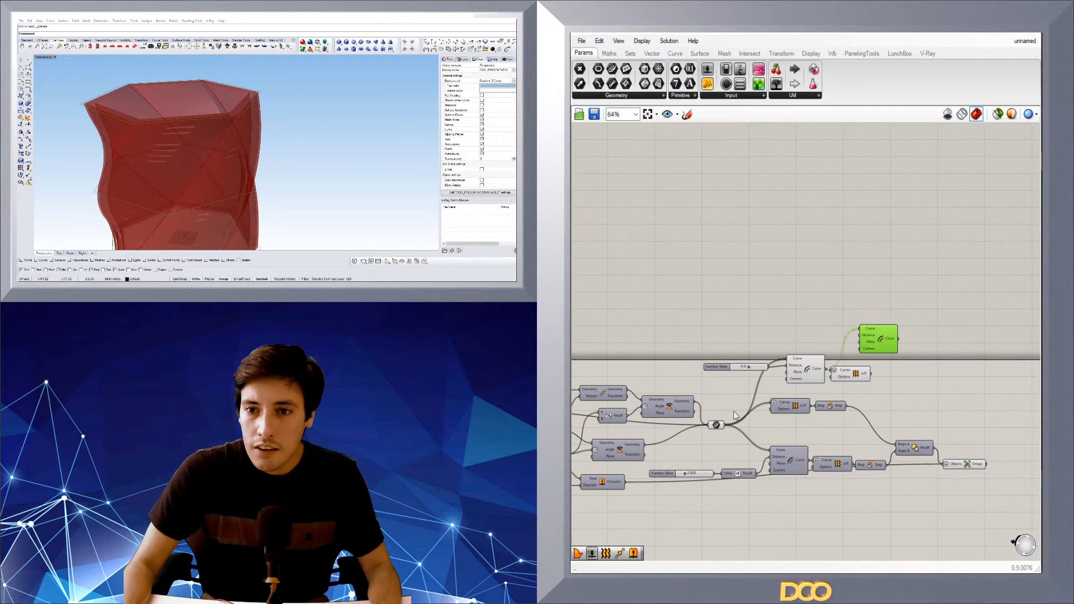
{"action": "right_click_drag", "start_coordinate": [717, 484], "coordinate": [786, 465]}
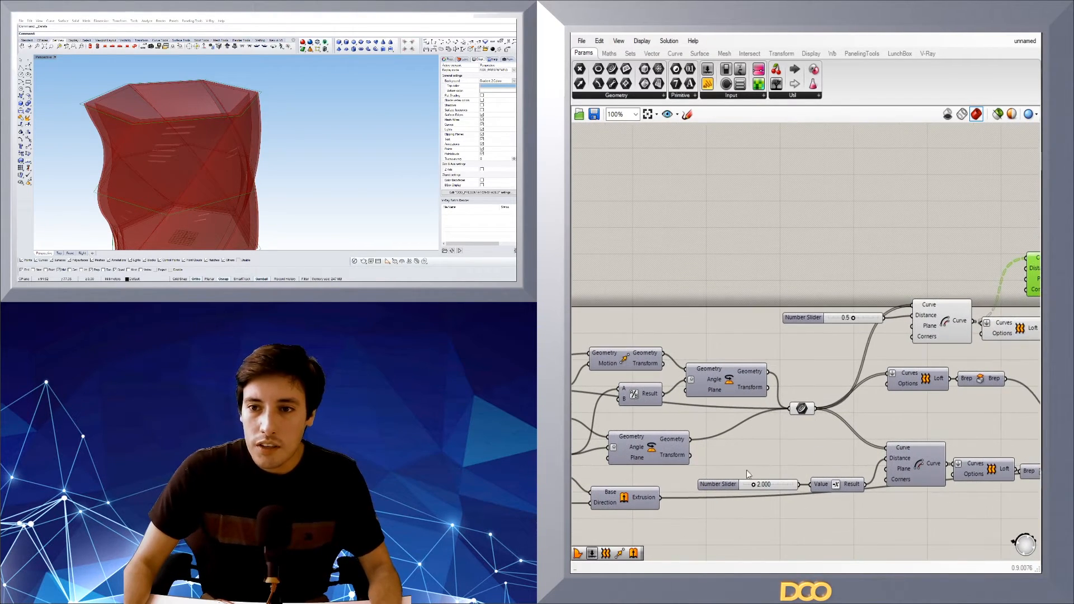
{"action": "left_click_drag", "start_coordinate": [727, 485], "coordinate": [895, 261]}
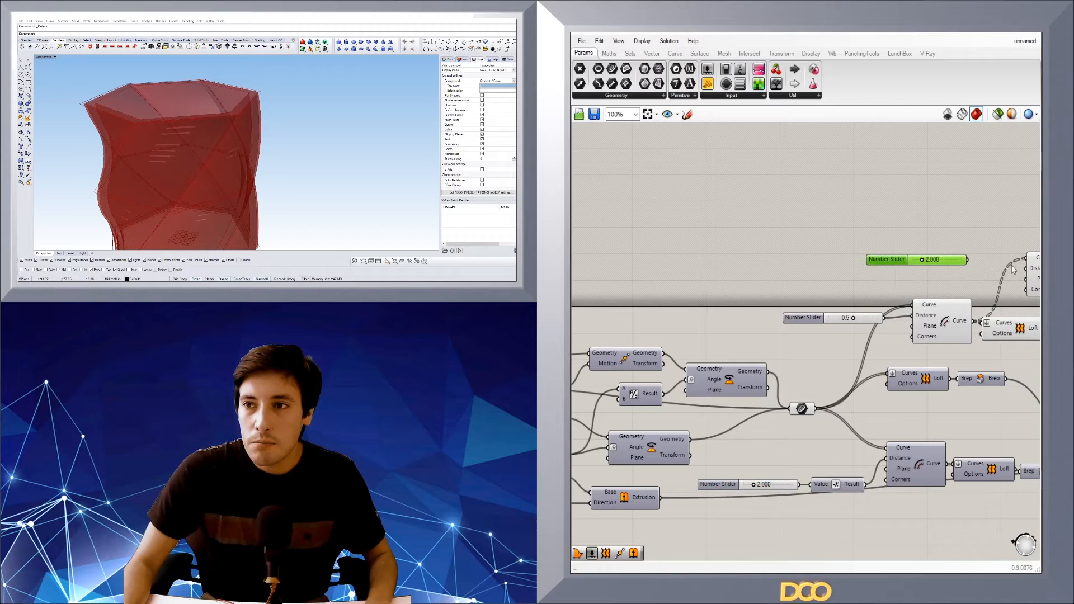
{"action": "right_click_drag", "start_coordinate": [895, 263], "coordinate": [815, 295]}
{"action": "scroll", "coordinate": [889, 298], "scroll_direction": "up", "scroll_amount": 2}
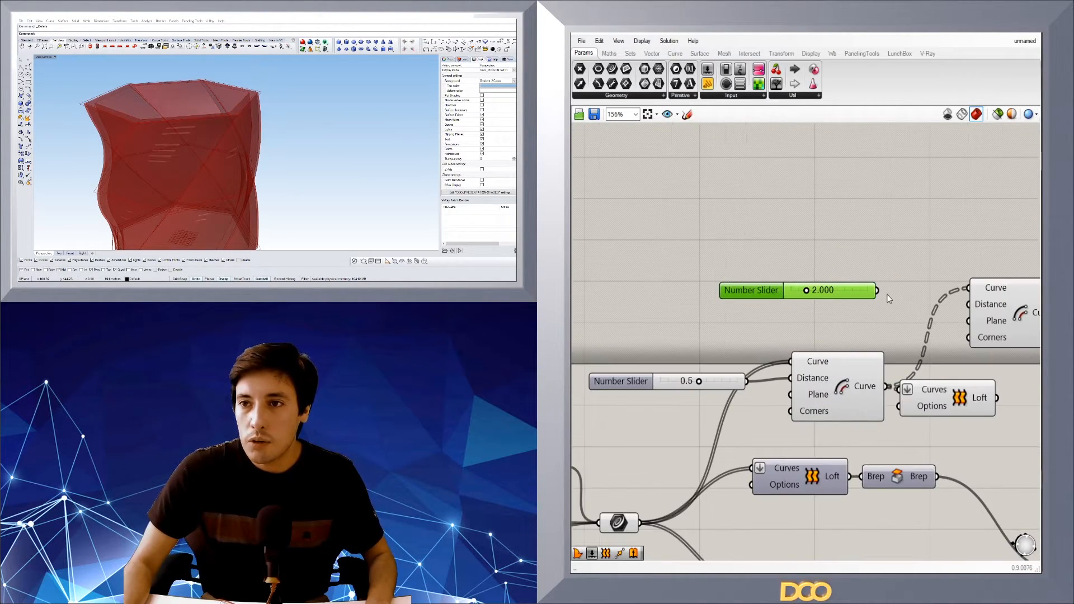
{"action": "right_click_drag", "start_coordinate": [970, 294], "coordinate": [877, 289]}
- Highlight both outward Offsets and compare their curves around the container
{"action": "left_click_drag", "start_coordinate": [985, 264], "coordinate": [798, 340]}
{"action": "left_click", "coordinate": [764, 379], "text": "shift"}
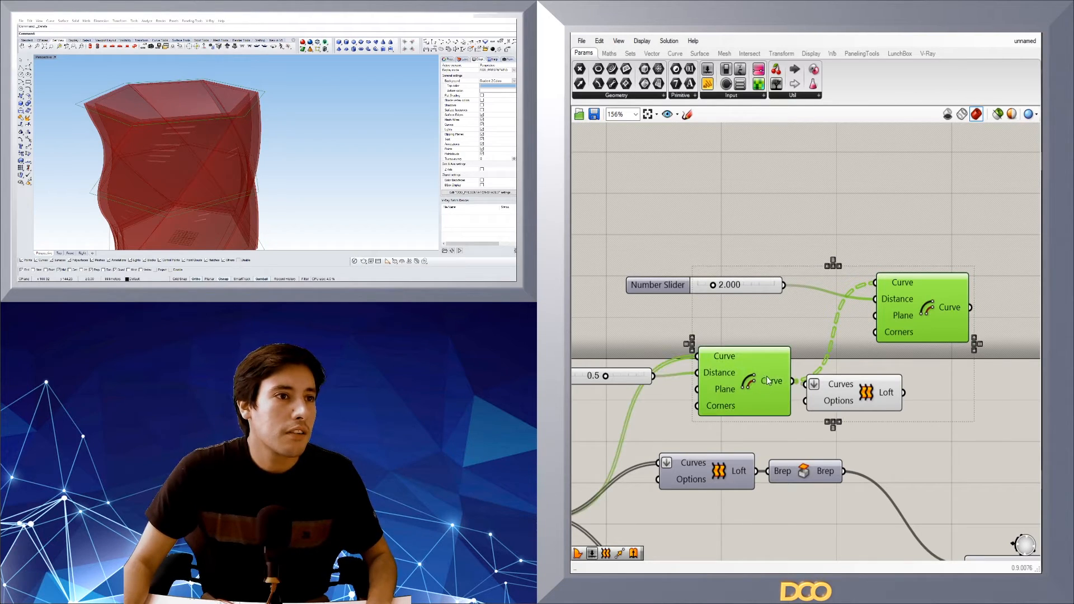
{"action": "right_click_drag", "start_coordinate": [321, 194], "coordinate": [329, 167]}
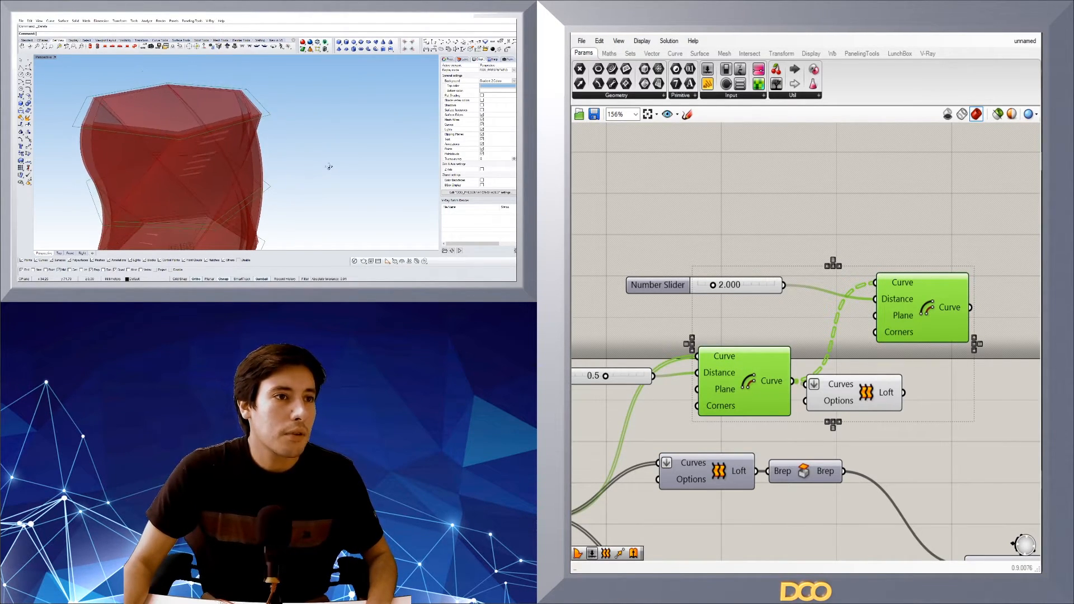
{"action": "left_click", "coordinate": [820, 306]}
{"action": "left_click", "coordinate": [767, 360]}
{"action": "left_click", "coordinate": [920, 315]}
- Copy the first lid Loft beside the second Offset and feed it that Offset's curves
{"action": "left_click_drag", "start_coordinate": [876, 388], "coordinate": [942, 401]}
{"action": "right_click_drag", "start_coordinate": [942, 401], "coordinate": [820, 428]}
{"action": "left_click_drag", "start_coordinate": [820, 428], "coordinate": [946, 346], "text": "alt"}
{"action": "left_click_drag", "start_coordinate": [861, 335], "coordinate": [905, 339]}
{"action": "left_click", "coordinate": [941, 280]}
{"action": "scroll", "coordinate": [923, 305], "scroll_direction": "down", "scroll_amount": 1}
- Highlight the first offset Loft and examine the spacing between the two lofted lid shells
{"action": "left_click", "coordinate": [827, 433]}
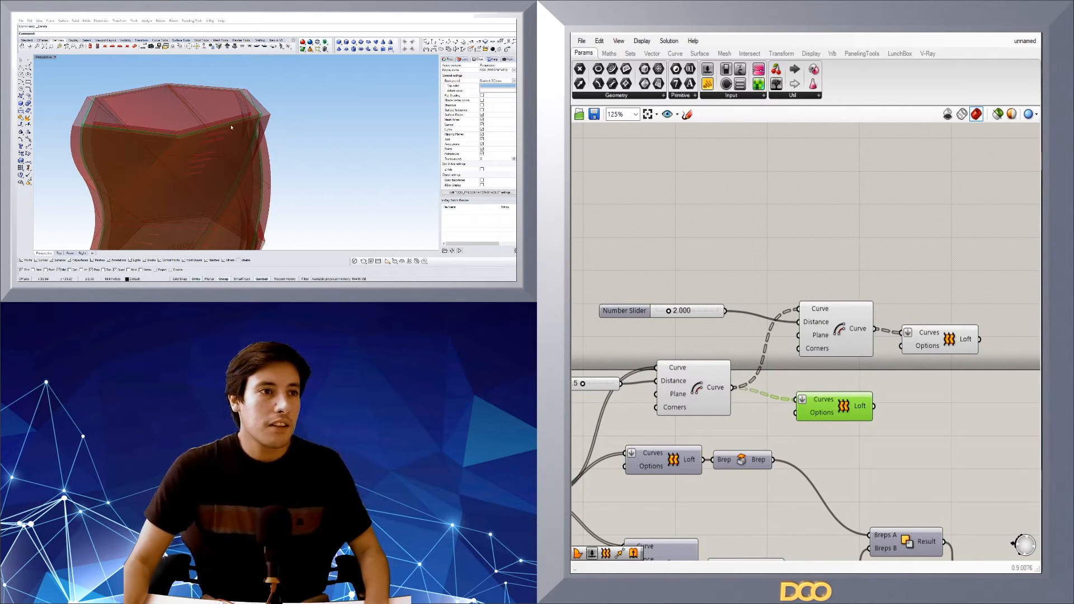
{"action": "scroll", "coordinate": [204, 187], "scroll_direction": "down", "scroll_amount": 5}
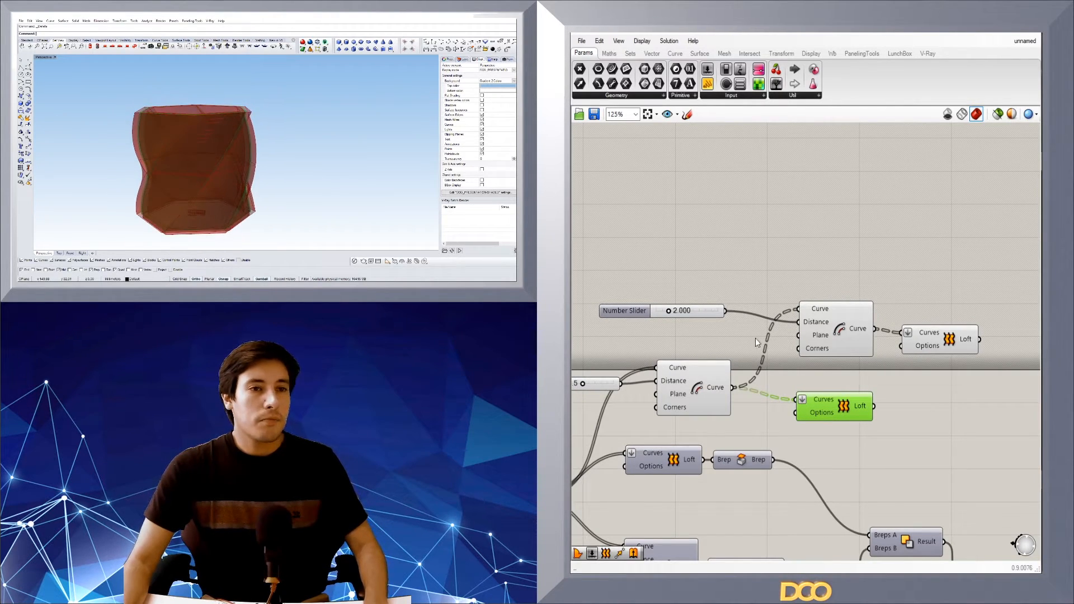
{"action": "scroll", "coordinate": [955, 351], "scroll_direction": "up", "scroll_amount": 3}
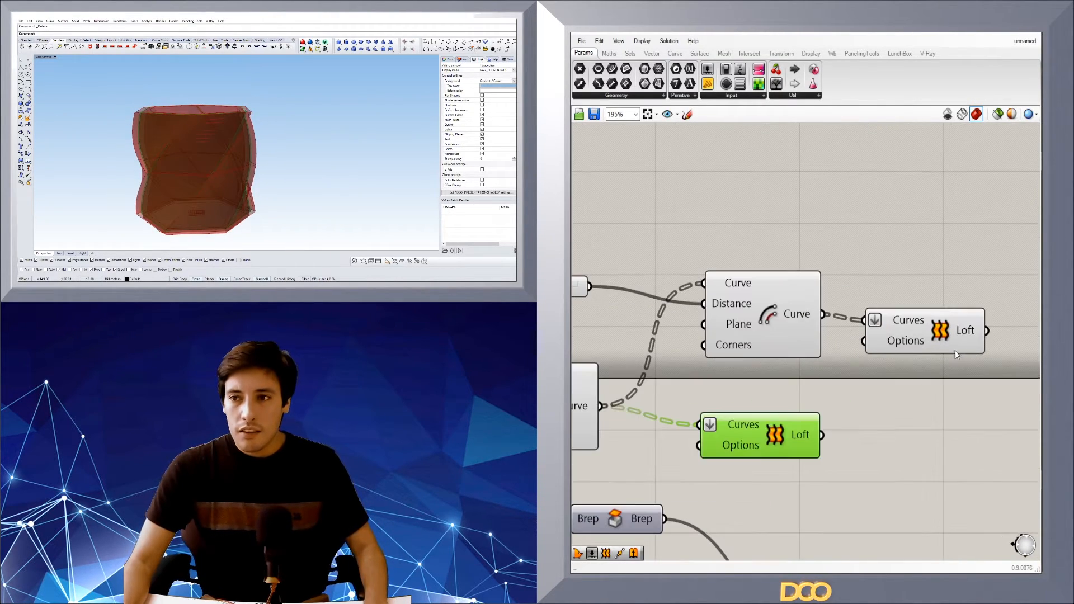
- Hide the preview of the Group component that holds the hollow container body and its base
{"action": "left_click", "coordinate": [921, 323]}
{"action": "scroll", "coordinate": [912, 392], "scroll_direction": "down", "scroll_amount": 5}
{"action": "left_click_drag", "start_coordinate": [973, 423], "coordinate": [931, 466]}
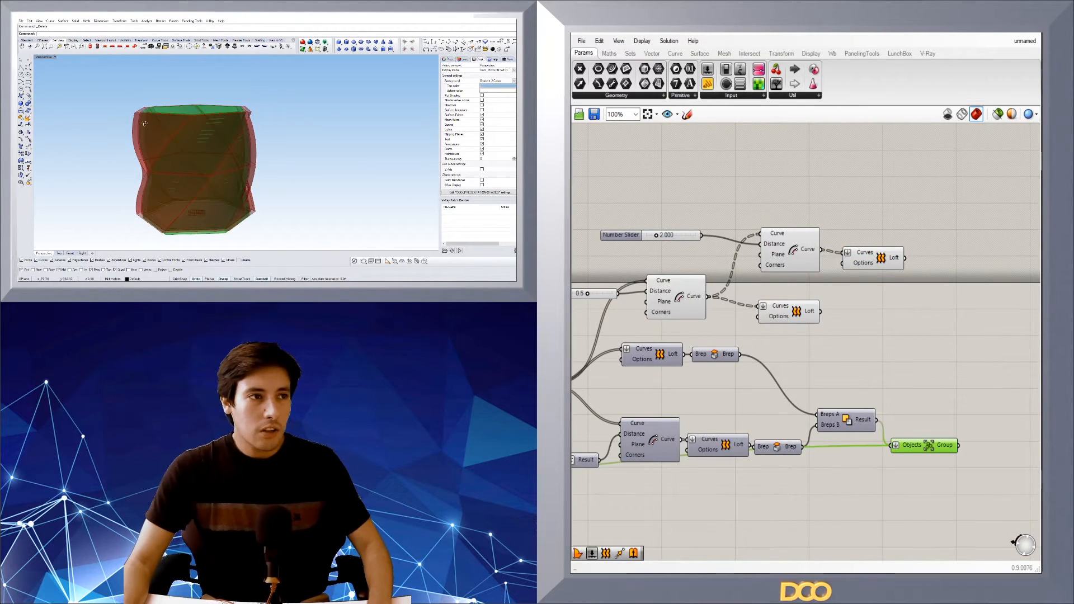
{"action": "right_click_drag", "start_coordinate": [148, 121], "coordinate": [154, 115]}
{"action": "scroll", "coordinate": [952, 399], "scroll_direction": "up", "scroll_amount": 3}
{"action": "middle_click", "coordinate": [955, 402]}
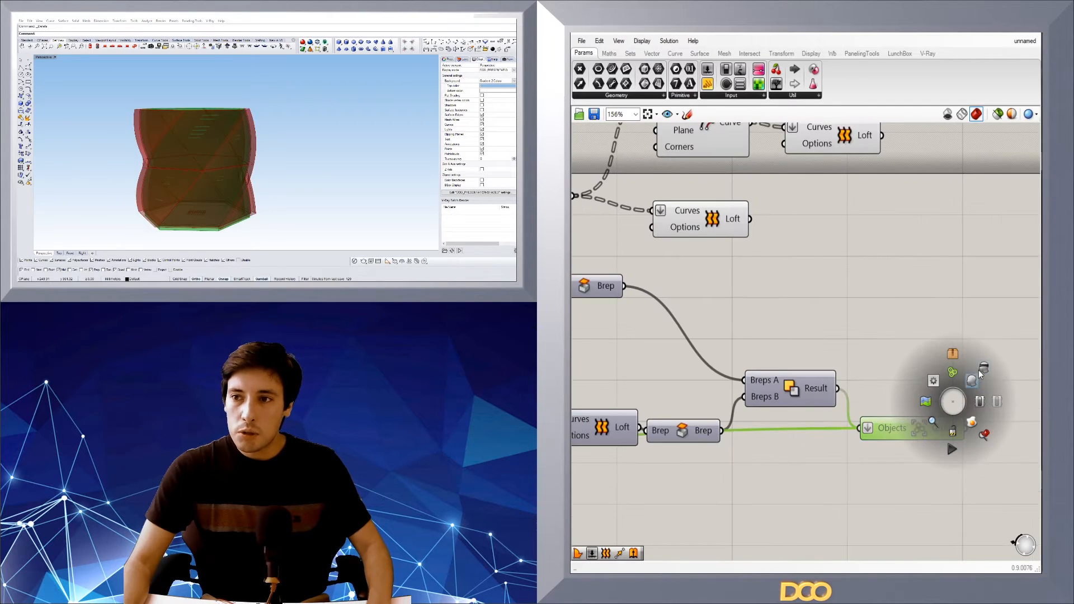
{"action": "left_click", "coordinate": [978, 377]}
- Set the slider driving the second outward Offset's Distance to 0.8
{"action": "scroll", "coordinate": [272, 122], "scroll_direction": "up", "scroll_amount": 5}
{"action": "right_click_drag", "start_coordinate": [847, 247], "coordinate": [960, 315]}
{"action": "left_click", "coordinate": [953, 288]}
{"action": "scroll", "coordinate": [722, 311], "scroll_direction": "up", "scroll_amount": 3}
{"action": "double_click", "coordinate": [723, 244]}
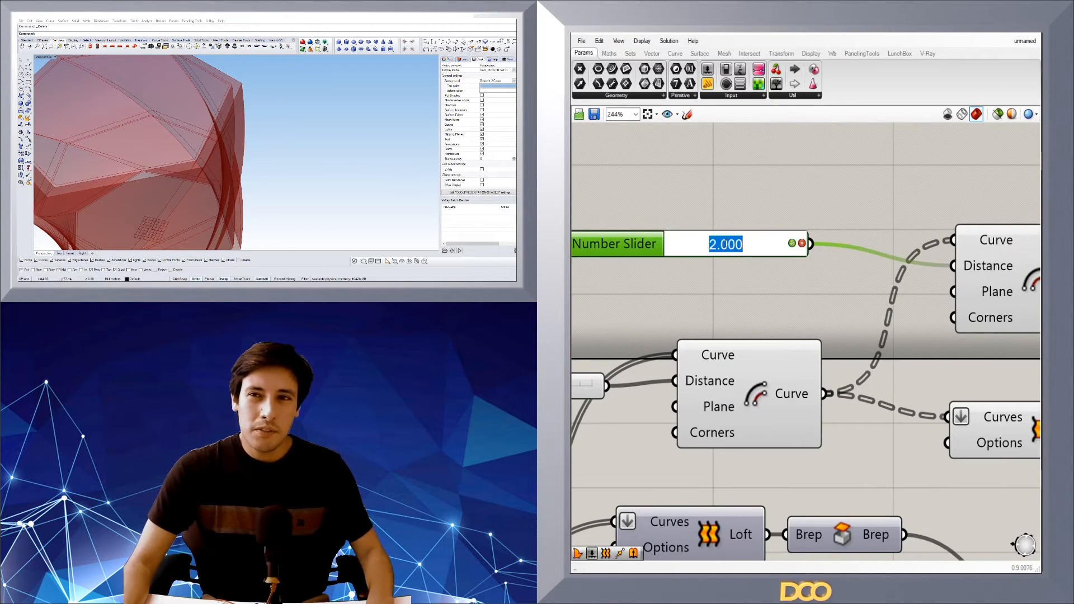
{"action": "type", "text": "."}
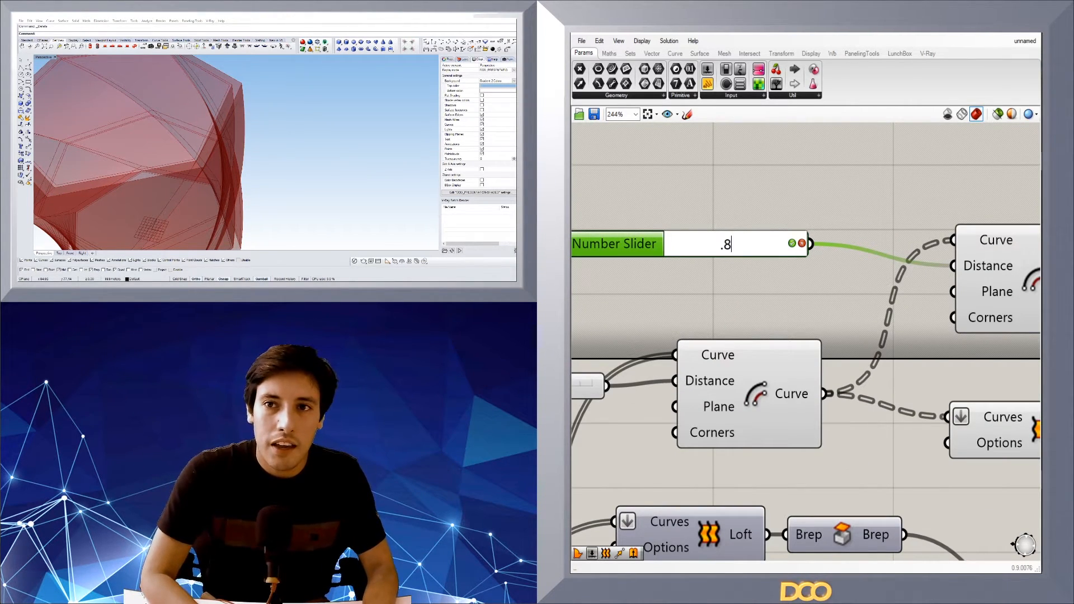
{"action": "type", "text": "8"}
{"action": "key", "text": "Return"}
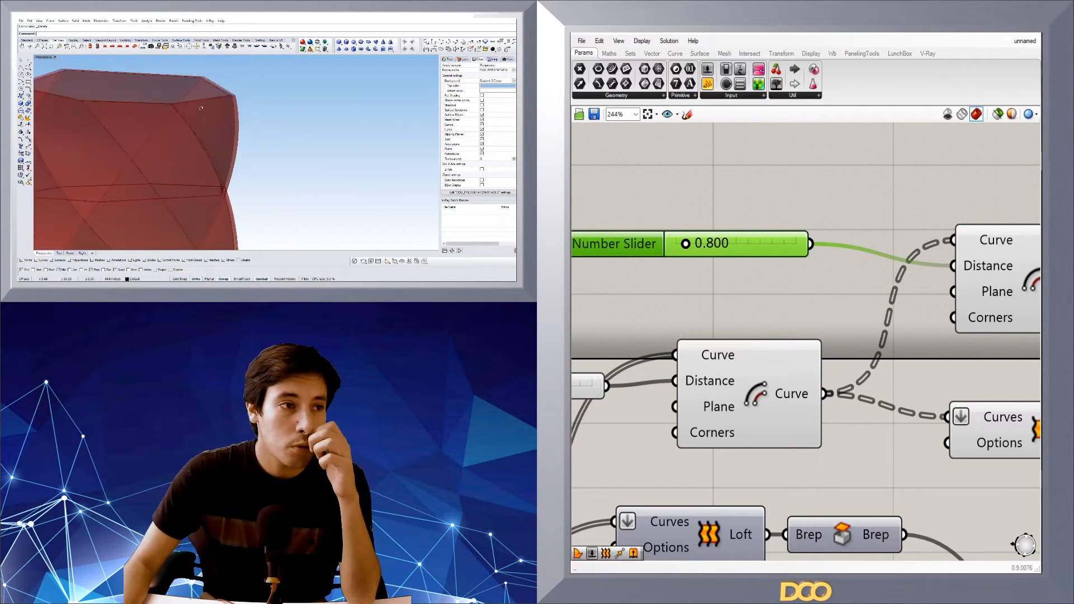
- Examine the wall between the two lid shells and highlight each outward-offset Loft in turn
{"action": "right_click_drag", "start_coordinate": [201, 112], "coordinate": [204, 135]}
{"action": "scroll", "coordinate": [204, 135], "scroll_direction": "down", "scroll_amount": 5}
{"action": "scroll", "coordinate": [217, 217], "scroll_direction": "up", "scroll_amount": 5}
{"action": "right_click_drag", "start_coordinate": [218, 219], "coordinate": [221, 202]}
{"action": "scroll", "coordinate": [221, 202], "scroll_direction": "down", "scroll_amount": 10}
{"action": "left_click", "coordinate": [952, 209]}
{"action": "scroll", "coordinate": [803, 246], "scroll_direction": "down", "scroll_amount": 3}
{"action": "left_click", "coordinate": [874, 307]}
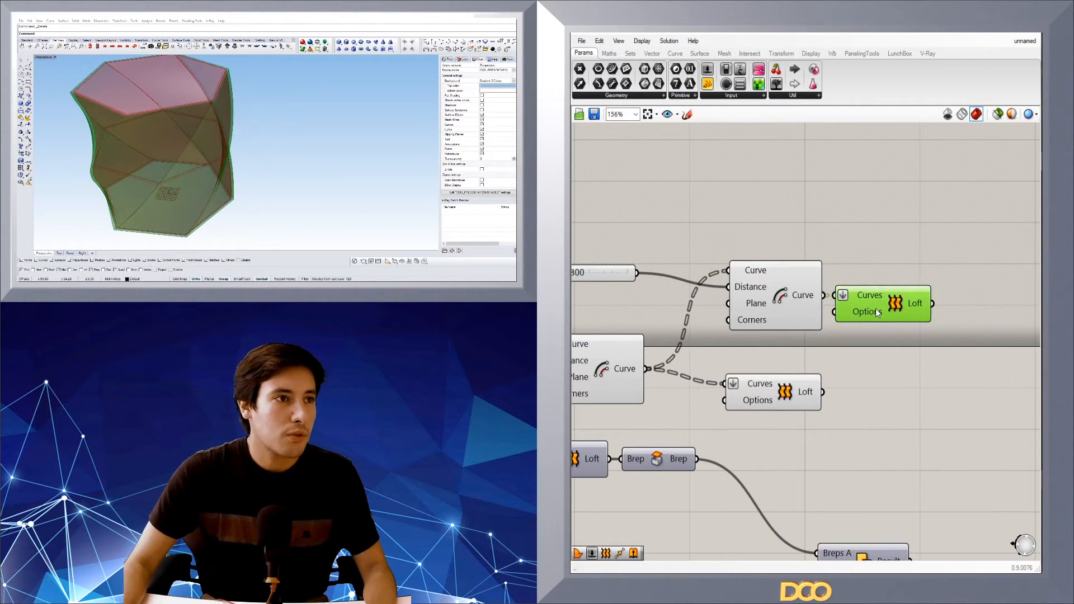
{"action": "left_click", "coordinate": [773, 396]}
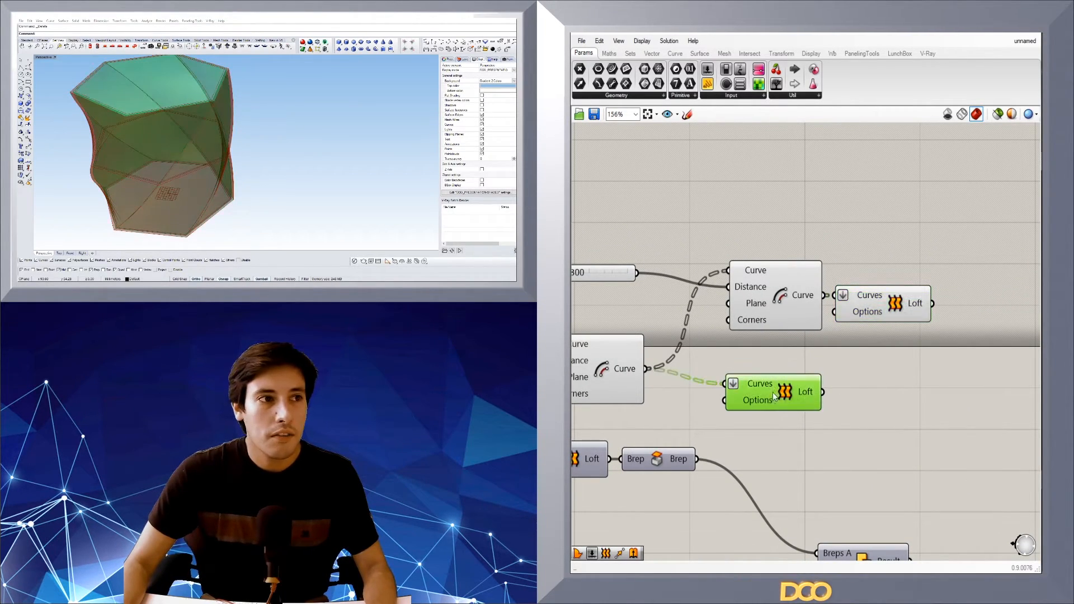
{"action": "left_click", "coordinate": [898, 392]}
- Add a Cap Holes component after each of the two outward-offset Lofts and connect each Loft to its own
{"action": "right_click_drag", "start_coordinate": [897, 392], "coordinate": [754, 414]}
{"action": "double_click", "coordinate": [851, 322]}
{"action": "type", "text": "cap"}
{"action": "key", "text": "Return"}
{"action": "left_click_drag", "start_coordinate": [790, 328], "coordinate": [825, 326]}
{"action": "double_click", "coordinate": [746, 398]}
{"action": "left_click_drag", "start_coordinate": [746, 398], "coordinate": [679, 415], "text": "alt"}
{"action": "left_click", "coordinate": [759, 377]}
- Hide the previews of both outward Offsets, their Lofts and their Cap Holes components
{"action": "scroll", "coordinate": [760, 377], "scroll_direction": "down", "scroll_amount": 3}
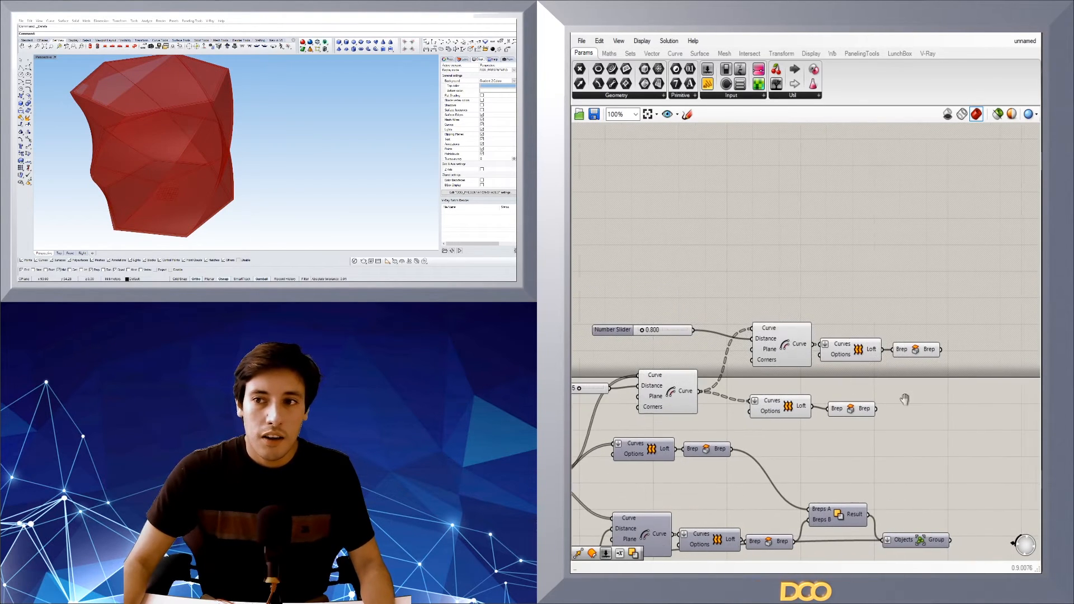
{"action": "left_click_drag", "start_coordinate": [932, 412], "coordinate": [888, 389]}
{"action": "left_click", "coordinate": [878, 349]}
{"action": "left_click", "coordinate": [800, 410]}
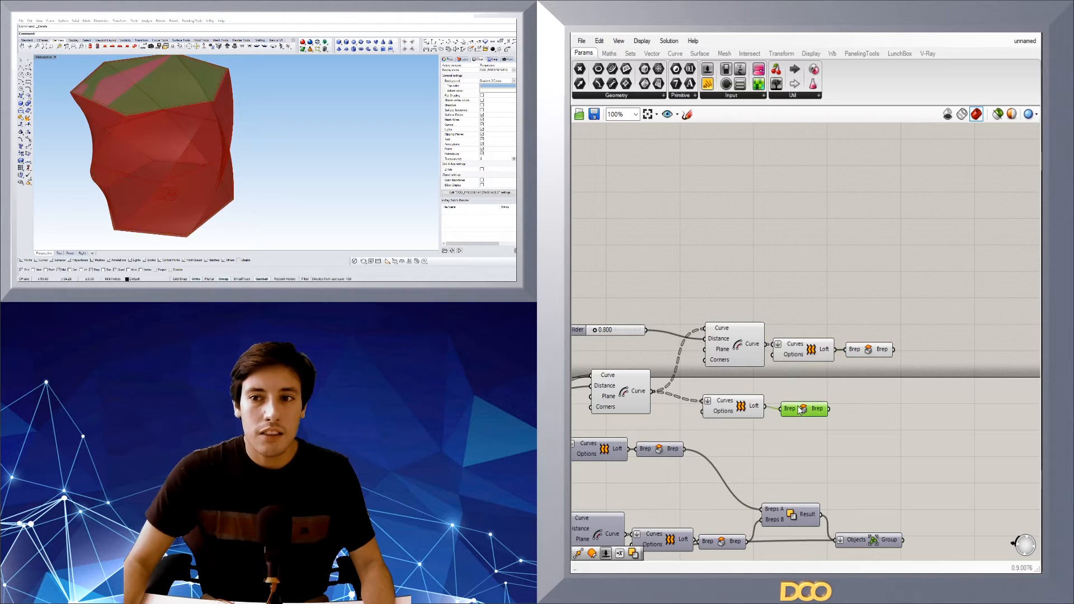
{"action": "scroll", "coordinate": [962, 411], "scroll_direction": "down", "scroll_amount": 2}
{"action": "left_click_drag", "start_coordinate": [960, 408], "coordinate": [685, 306]}
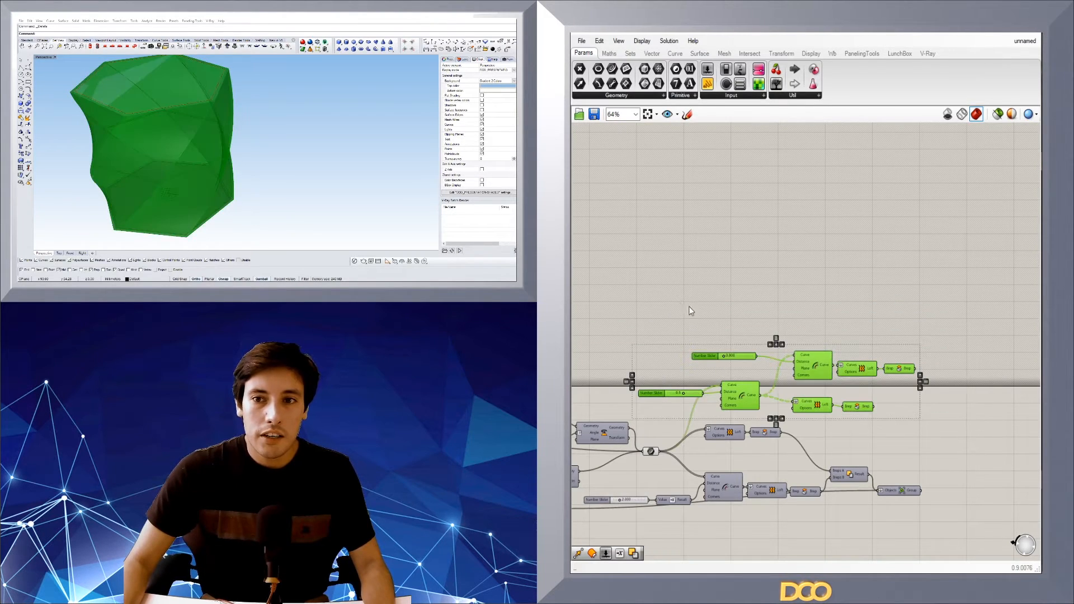
{"action": "middle_click", "coordinate": [728, 319]}
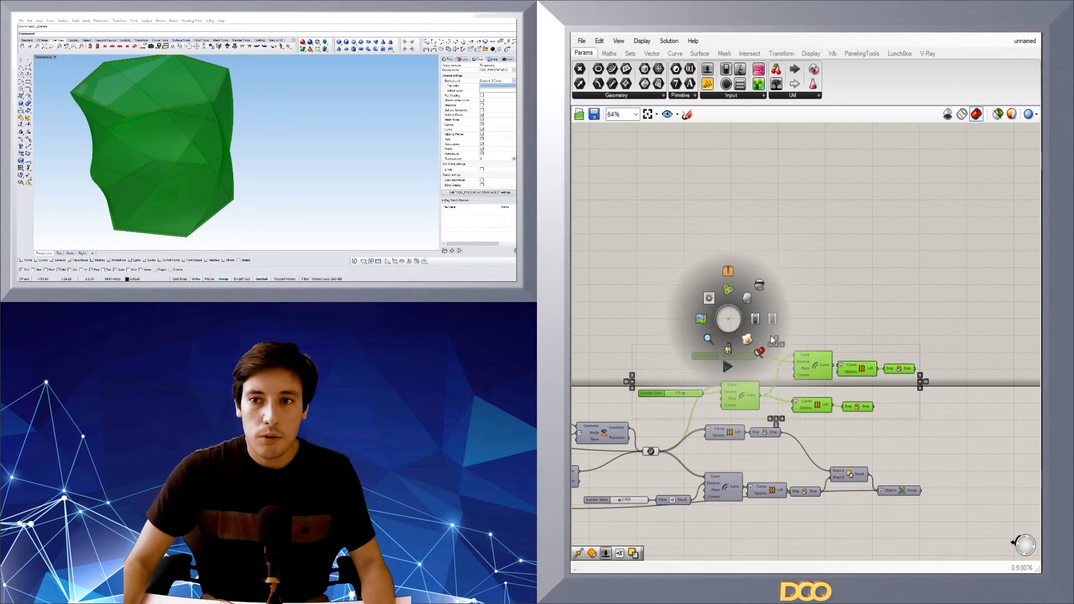
{"action": "left_click", "coordinate": [760, 286]}
- Add a Solid Difference with the outer capped lid shell as Breps A and the inner capped shell as Breps B
{"action": "scroll", "coordinate": [864, 369], "scroll_direction": "up", "scroll_amount": 2}
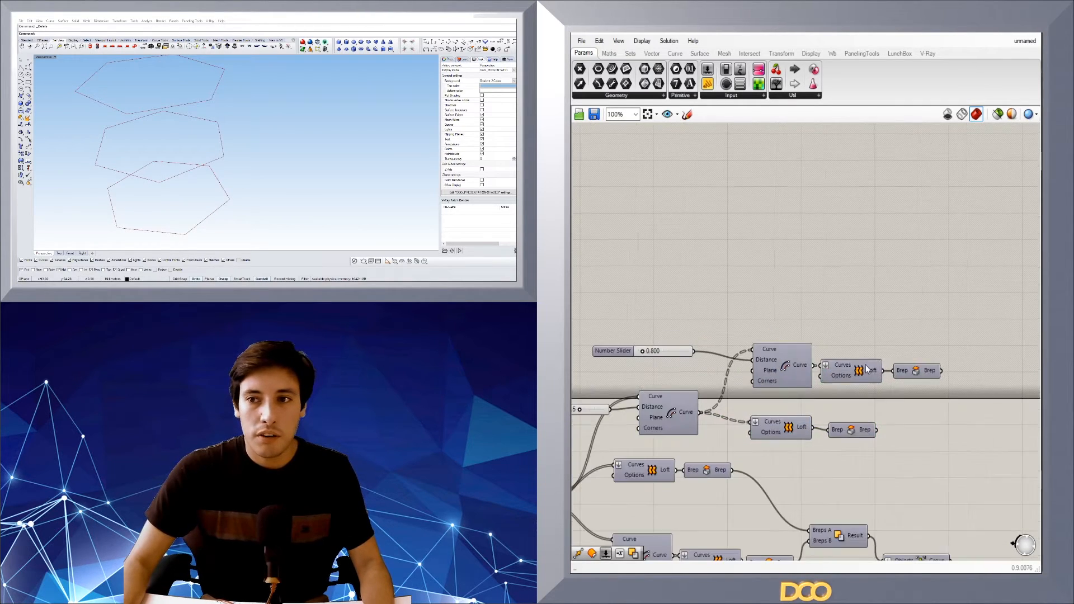
{"action": "right_click_drag", "start_coordinate": [877, 434], "coordinate": [819, 442]}
{"action": "double_click", "coordinate": [918, 424]}
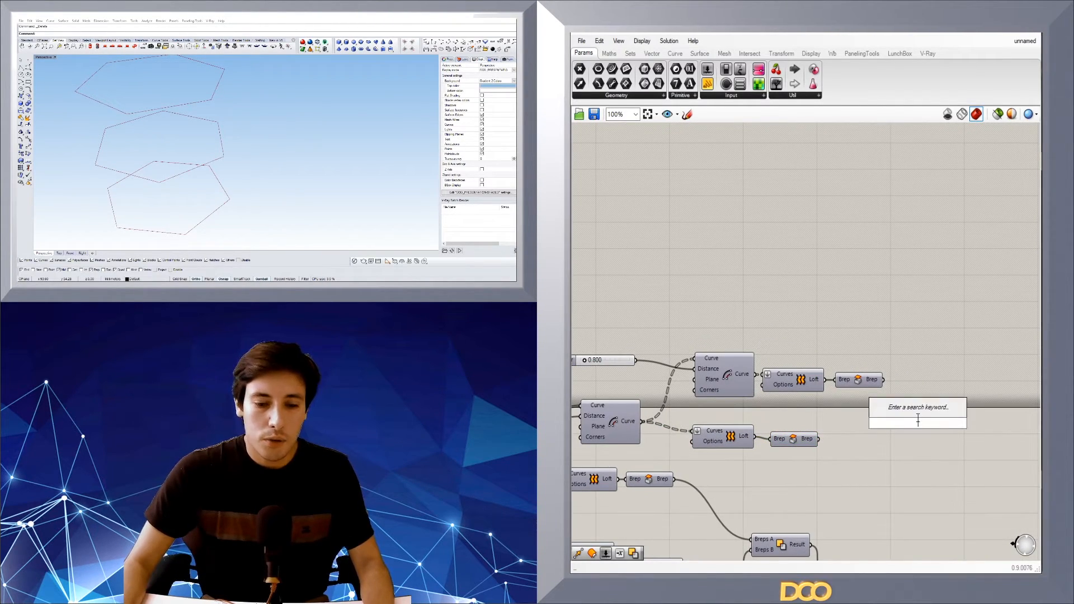
{"action": "type", "text": "solid"}
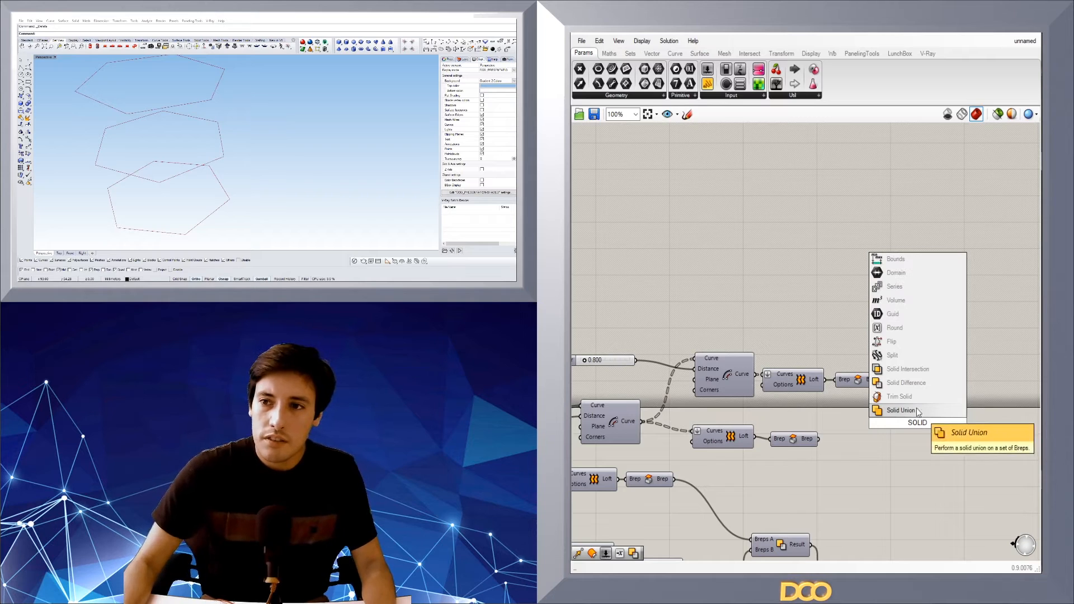
{"action": "left_click", "coordinate": [914, 385]}
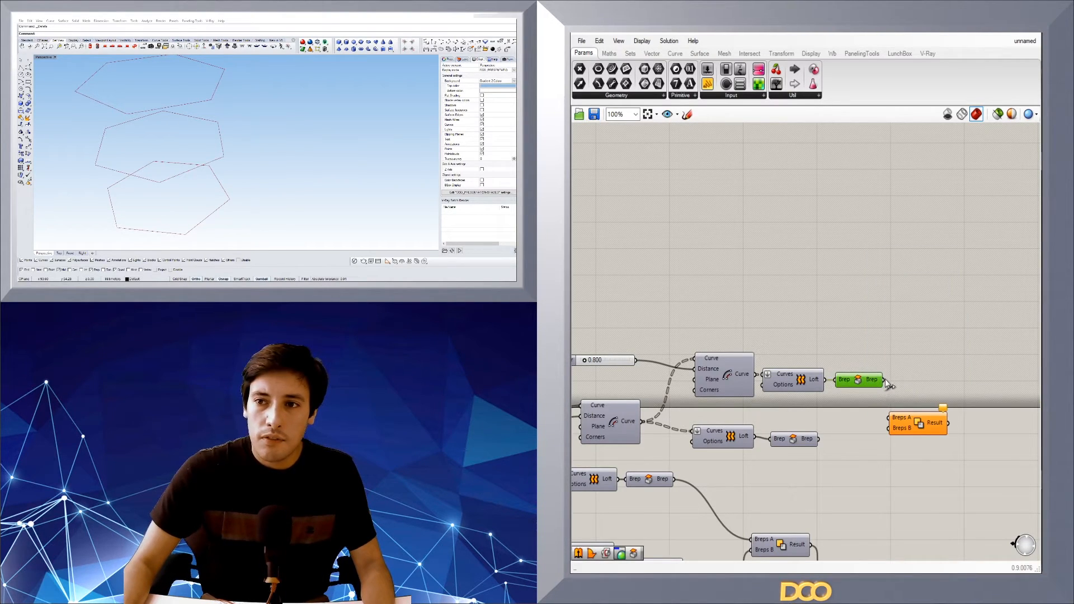
{"action": "left_click_drag", "start_coordinate": [894, 415], "coordinate": [926, 411]}
{"action": "left_click", "coordinate": [928, 460]}
- Show the grouped container's preview and examine how it sits inside the hollow lid shell
{"action": "right_click_drag", "start_coordinate": [363, 162], "coordinate": [246, 110]}
{"action": "right_click_drag", "start_coordinate": [703, 484], "coordinate": [710, 353]}
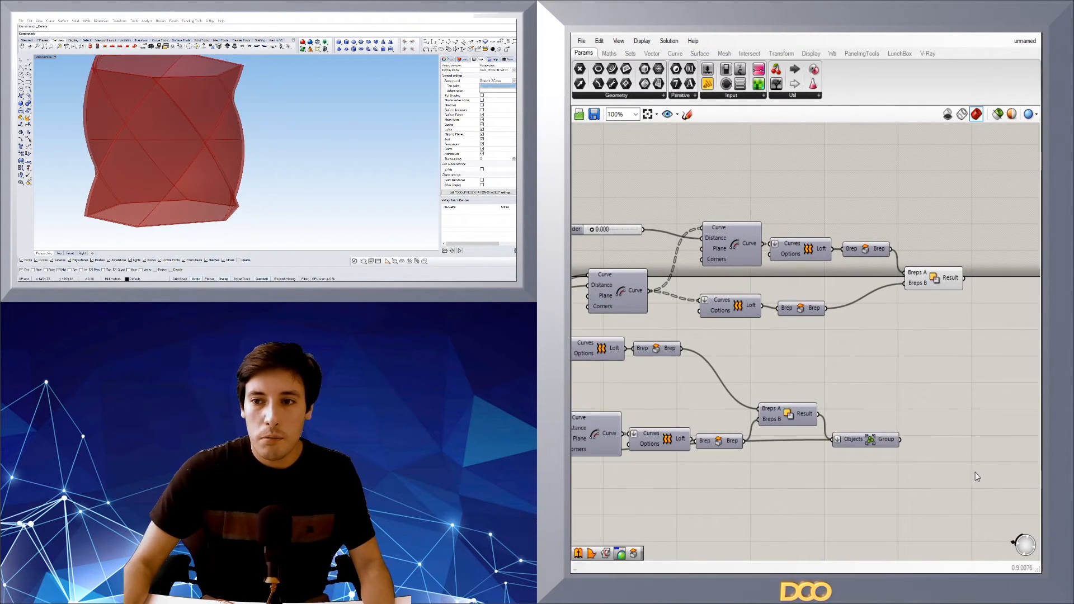
{"action": "left_click", "coordinate": [867, 442]}
{"action": "middle_click", "coordinate": [867, 442]}
{"action": "left_click", "coordinate": [886, 422]}
{"action": "right_click_drag", "start_coordinate": [329, 151], "coordinate": [252, 165]}
{"action": "right_click_drag", "start_coordinate": [234, 77], "coordinate": [121, 59]}
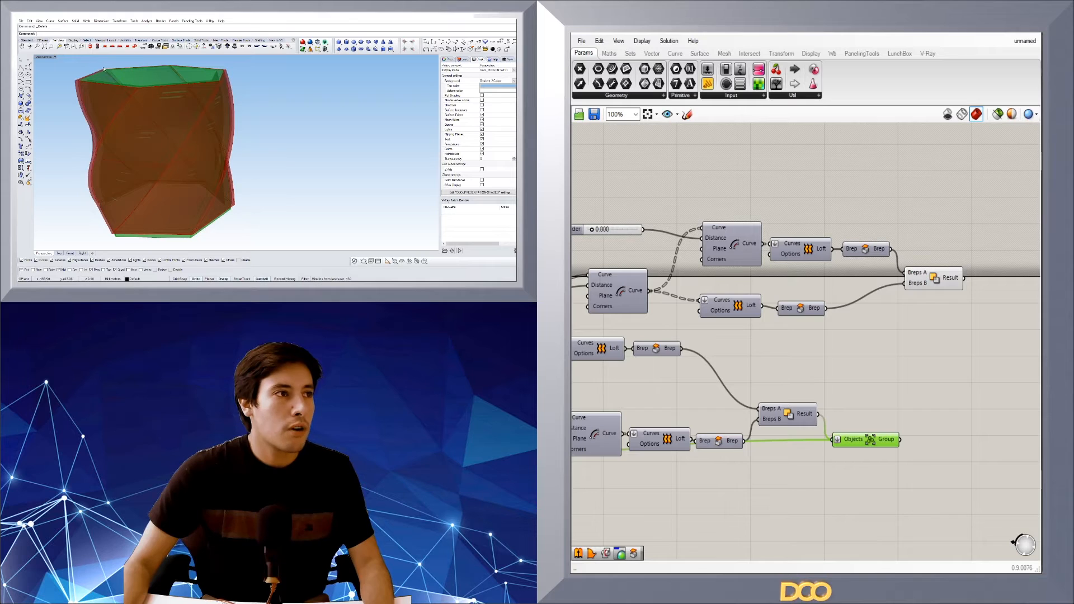
{"action": "right_click_drag", "start_coordinate": [171, 219], "coordinate": [205, 196]}
{"action": "right_click_drag", "start_coordinate": [238, 85], "coordinate": [272, 138], "text": "shift"}
{"action": "left_click", "coordinate": [962, 388]}
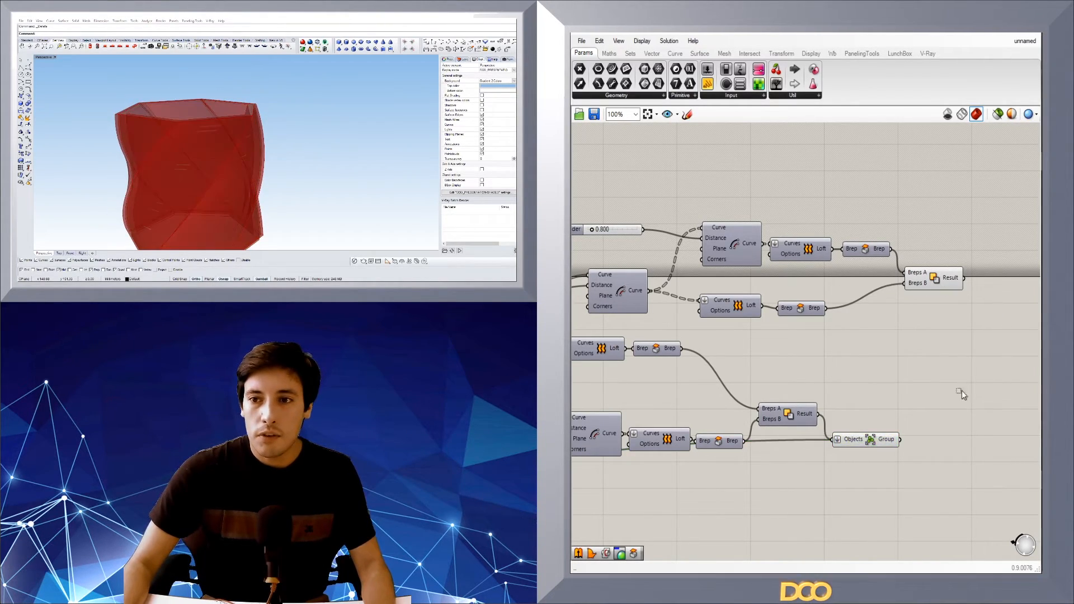
- Hide the grouped container's preview again and inspect the lid's Solid Difference result on its own
{"action": "left_click", "coordinate": [867, 439]}
{"action": "middle_click", "coordinate": [871, 461]}
{"action": "left_click", "coordinate": [903, 427]}
{"action": "left_click", "coordinate": [918, 381]}
{"action": "left_click", "coordinate": [934, 279]}
{"action": "mouse_move", "coordinate": [262, 98]}
{"action": "right_mouse_down"}
{"action": "mouse_move", "coordinate": [271, 120]}
{"action": "mouse_move", "coordinate": [263, 106]}
{"action": "right_mouse_up"}
{"action": "scroll", "coordinate": [310, 120], "scroll_direction": "up", "scroll_amount": 3}
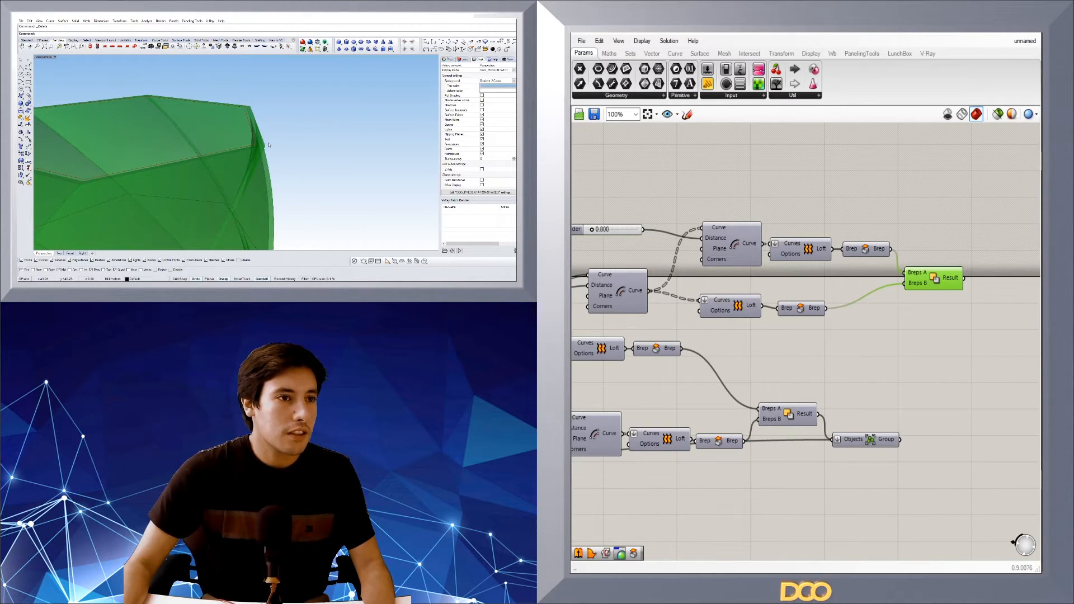
{"action": "scroll", "coordinate": [215, 104], "scroll_direction": "down", "scroll_amount": 5}
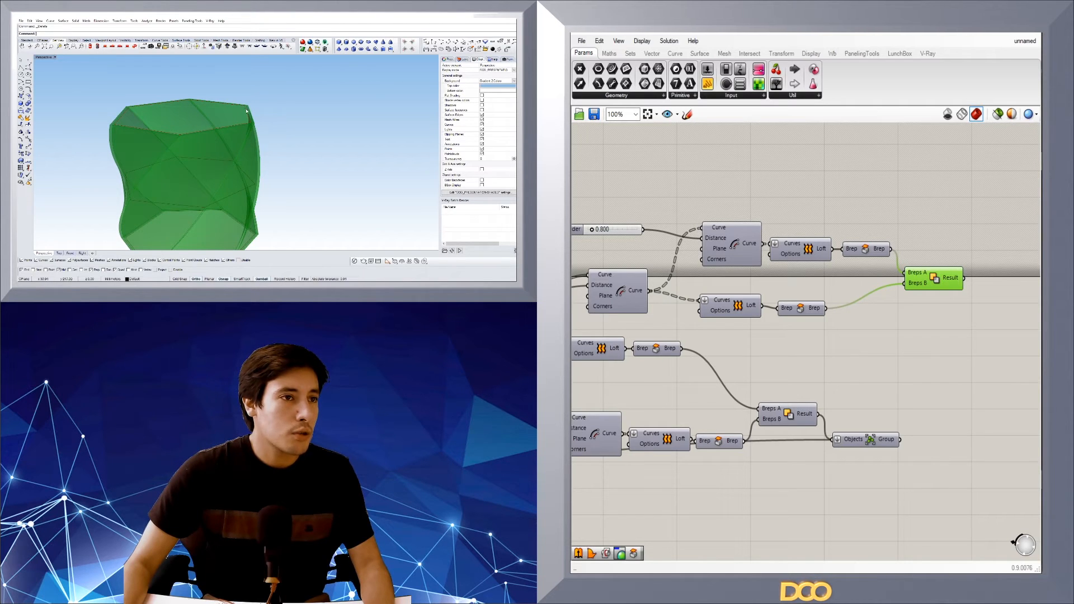
- Turn on the preview of the second outward Offset and check its curves on the lid shell
{"action": "left_click", "coordinate": [847, 351]}
{"action": "right_click_drag", "start_coordinate": [847, 351], "coordinate": [877, 393]}
{"action": "left_click", "coordinate": [761, 290]}
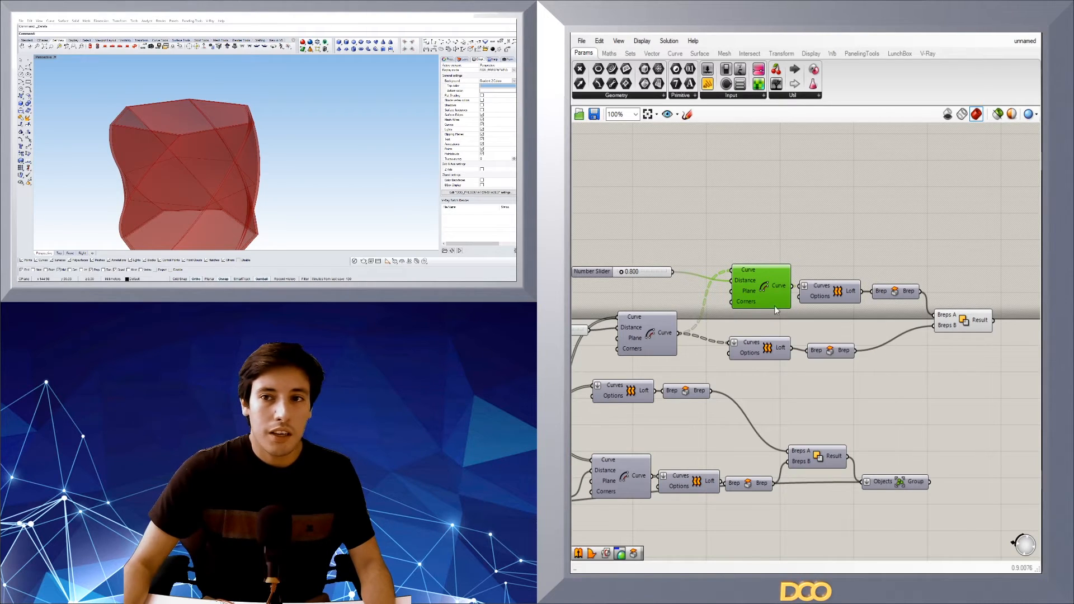
{"action": "right_click", "coordinate": [762, 287]}
{"action": "left_click", "coordinate": [775, 307]}
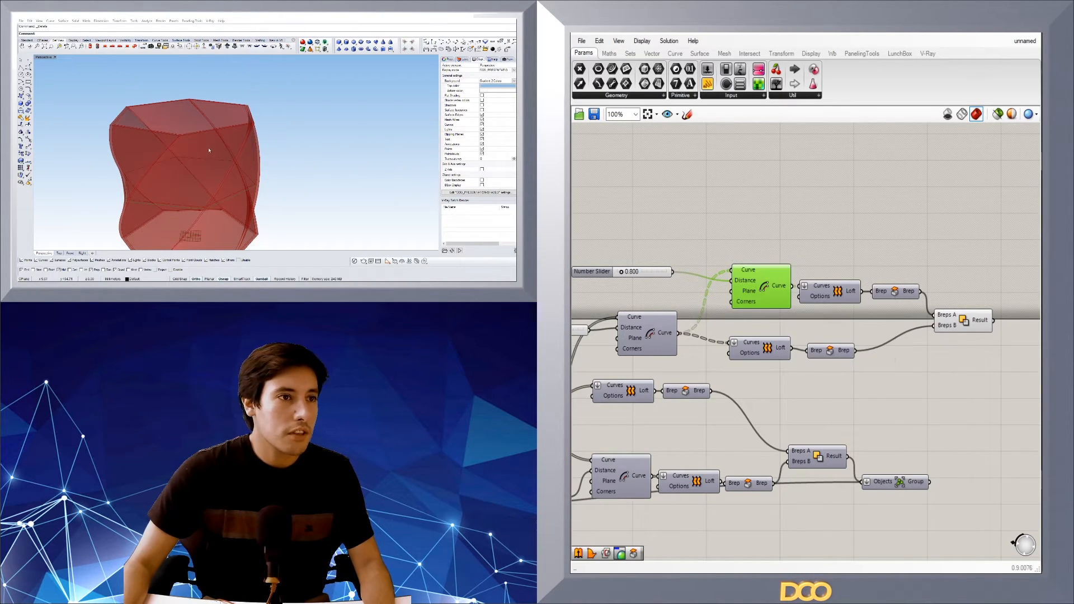
{"action": "scroll", "coordinate": [269, 101], "scroll_direction": "up", "scroll_amount": 5}
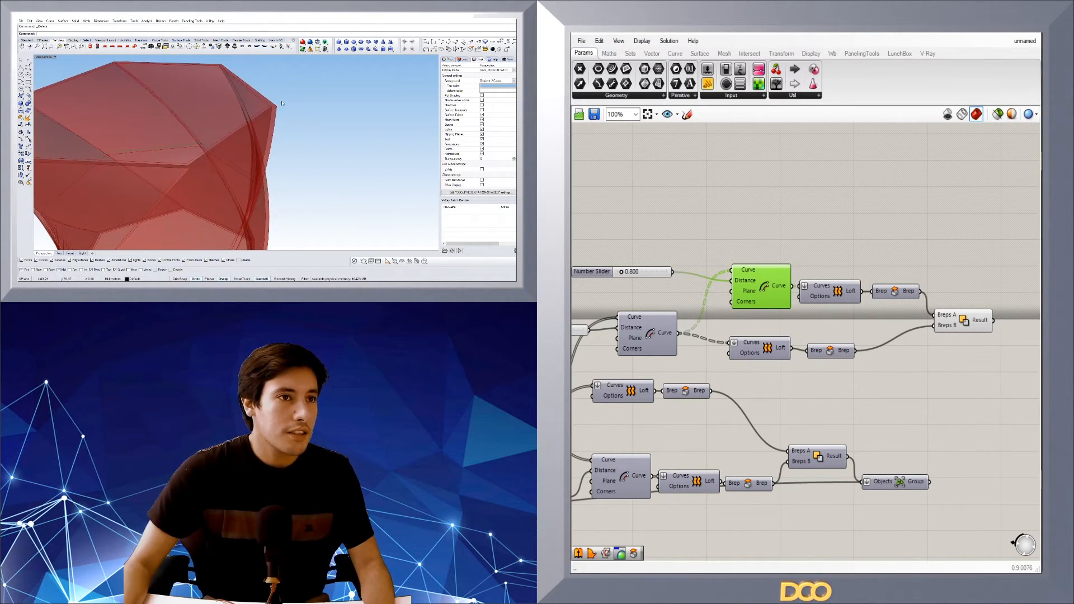
- Add a Deconstruct Brep component and feed the second outward Offset's curves into its Brep input
{"action": "right_click_drag", "start_coordinate": [784, 221], "coordinate": [754, 233]}
{"action": "double_click", "coordinate": [807, 239]}
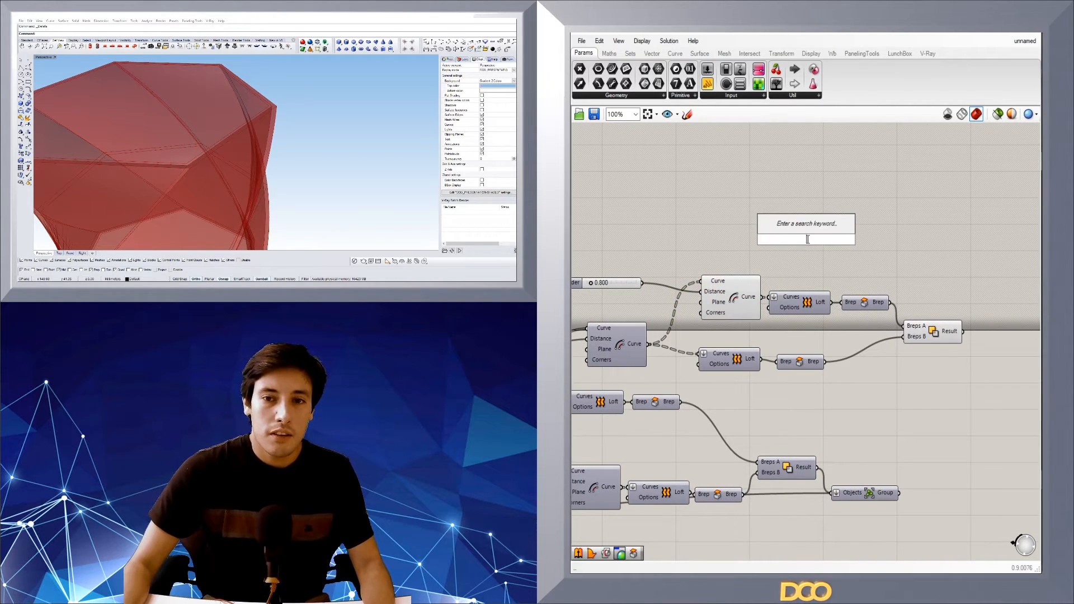
{"action": "type", "text": "deco"}
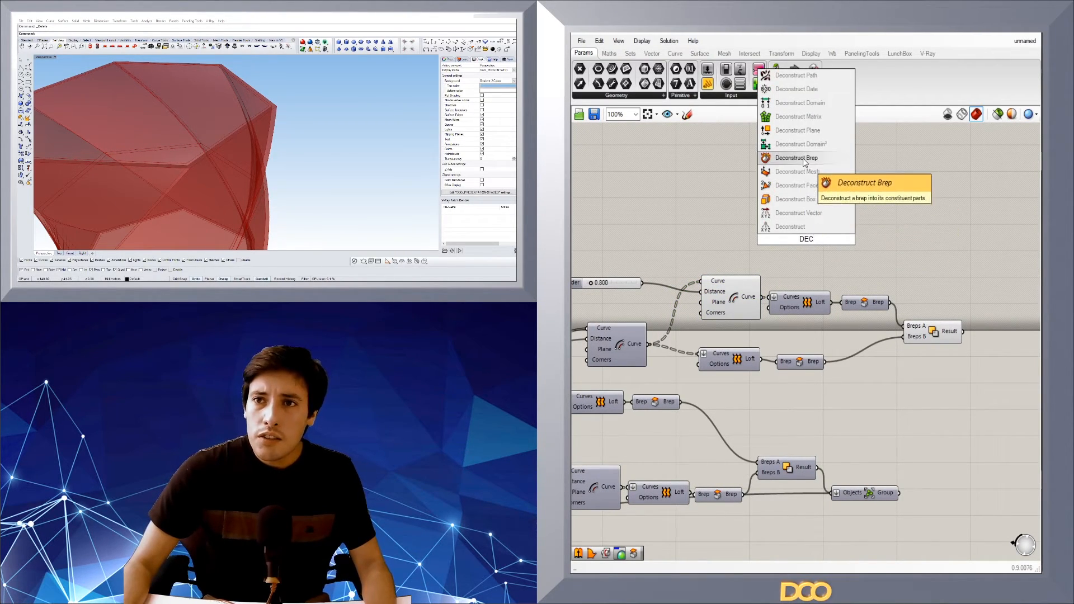
{"action": "left_click", "coordinate": [804, 159]}
{"action": "left_click_drag", "start_coordinate": [762, 296], "coordinate": [806, 248]}
- Add a List Item component beside Deconstruct Brep and connect the Faces output to its List input
{"action": "scroll", "coordinate": [212, 138], "scroll_direction": "down", "scroll_amount": 4}
{"action": "mouse_move", "coordinate": [213, 140]}
{"action": "right_mouse_down"}
{"action": "mouse_move", "coordinate": [221, 92]}
{"action": "mouse_move", "coordinate": [222, 150]}
{"action": "right_mouse_up"}
{"action": "scroll", "coordinate": [812, 237], "scroll_direction": "up", "scroll_amount": 3}
{"action": "left_click", "coordinate": [868, 256]}
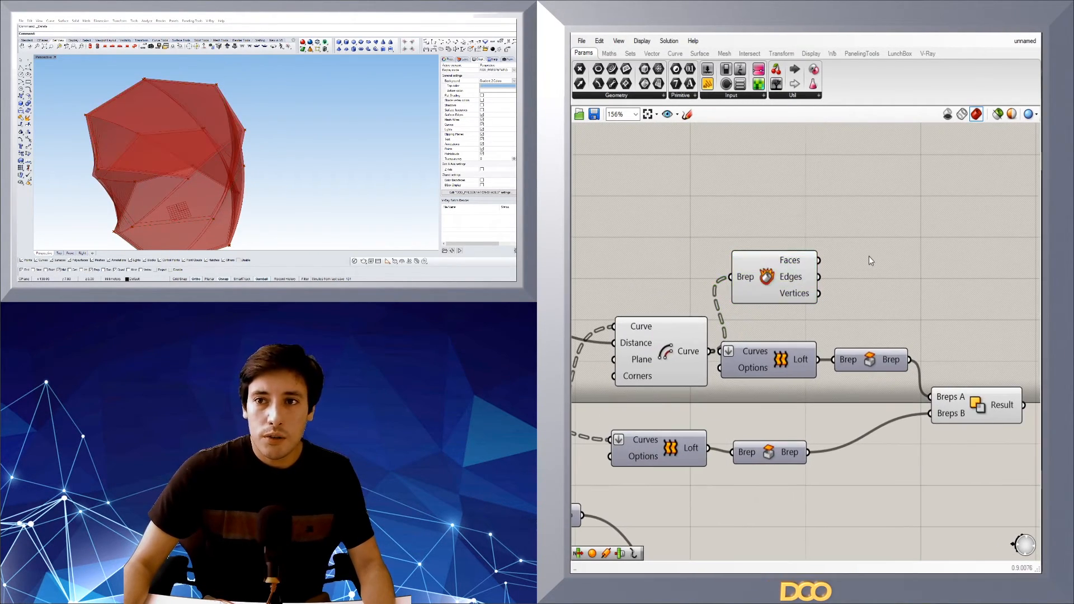
{"action": "double_click", "coordinate": [868, 256]}
{"action": "type", "text": "ITE"}
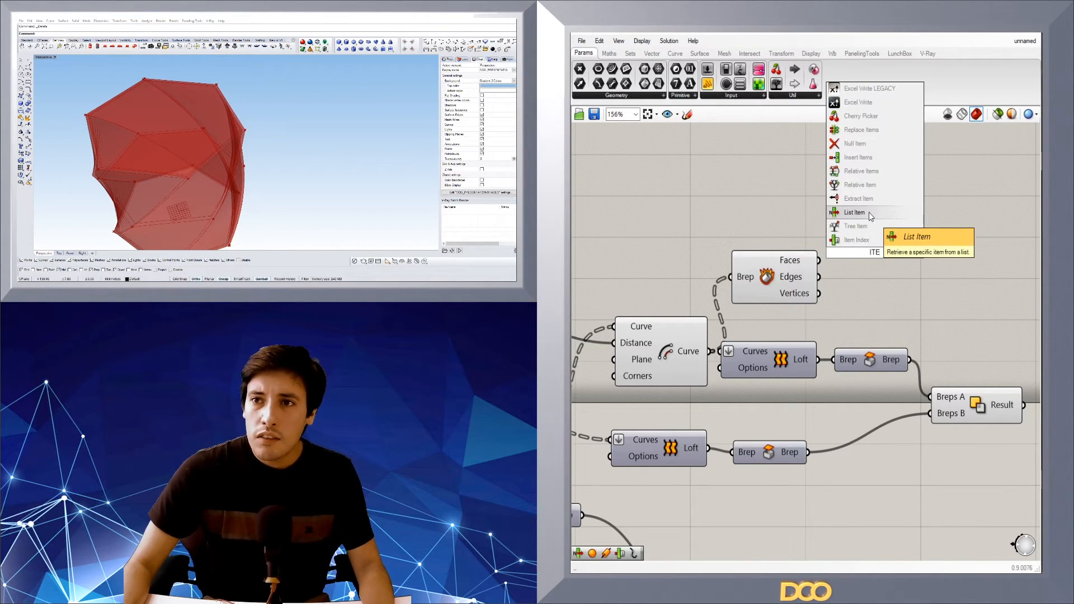
{"action": "left_click", "coordinate": [869, 213]}
{"action": "left_click", "coordinate": [814, 258]}
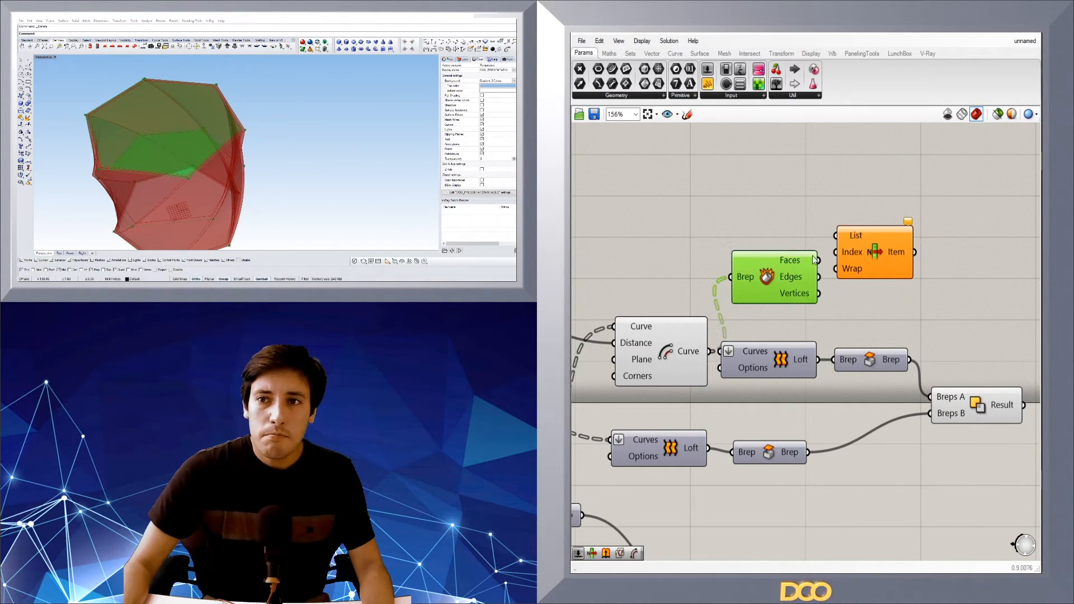
{"action": "left_click_drag", "start_coordinate": [833, 237], "coordinate": [836, 235]}
{"action": "left_click_drag", "start_coordinate": [862, 252], "coordinate": [893, 248]}
- Flatten the List input of the List Item component
{"action": "right_click_drag", "start_coordinate": [302, 168], "coordinate": [336, 140]}
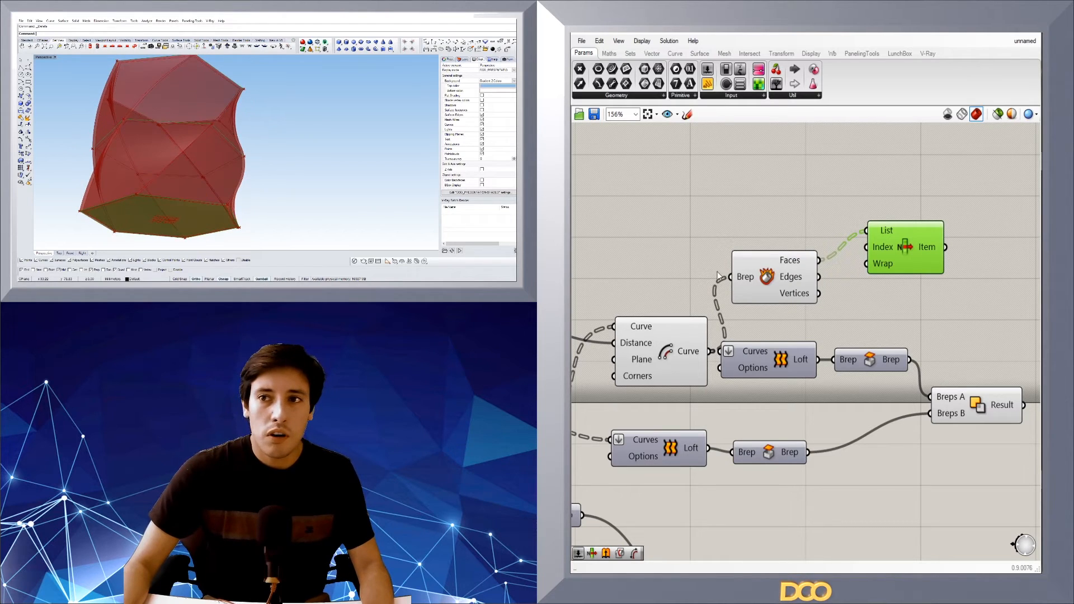
{"action": "right_click", "coordinate": [882, 227]}
{"action": "left_click", "coordinate": [918, 330]}
{"action": "left_click_drag", "start_coordinate": [910, 255], "coordinate": [913, 253]}
{"action": "right_click_drag", "start_coordinate": [305, 167], "coordinate": [297, 173]}
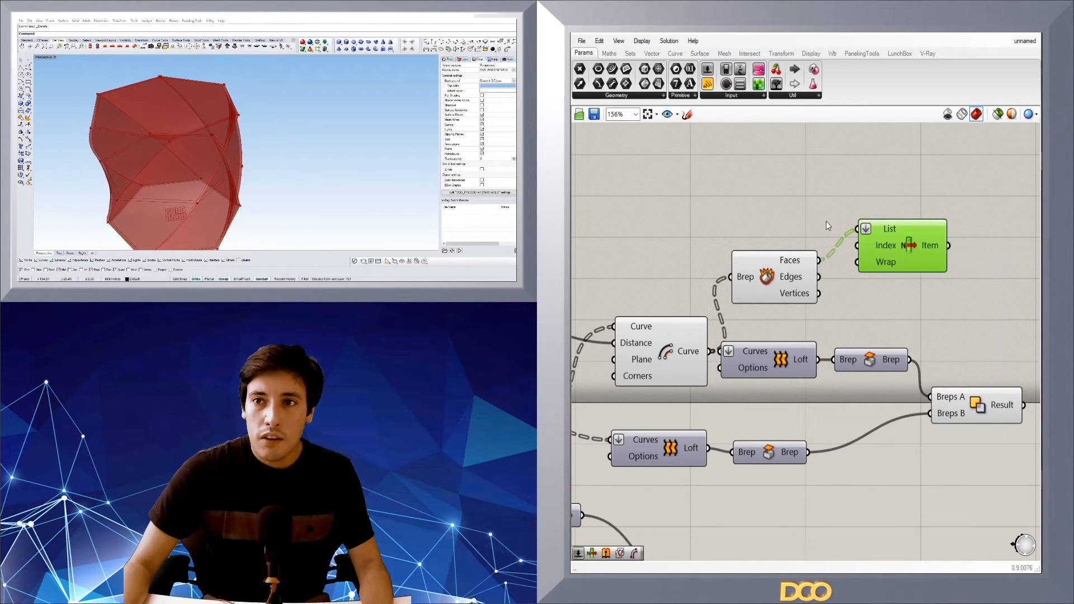
- Create a number slider from the value 3, connect it to List Item's Index and set it to 2
{"action": "double_click", "coordinate": [774, 226]}
{"action": "type", "text": "3"}
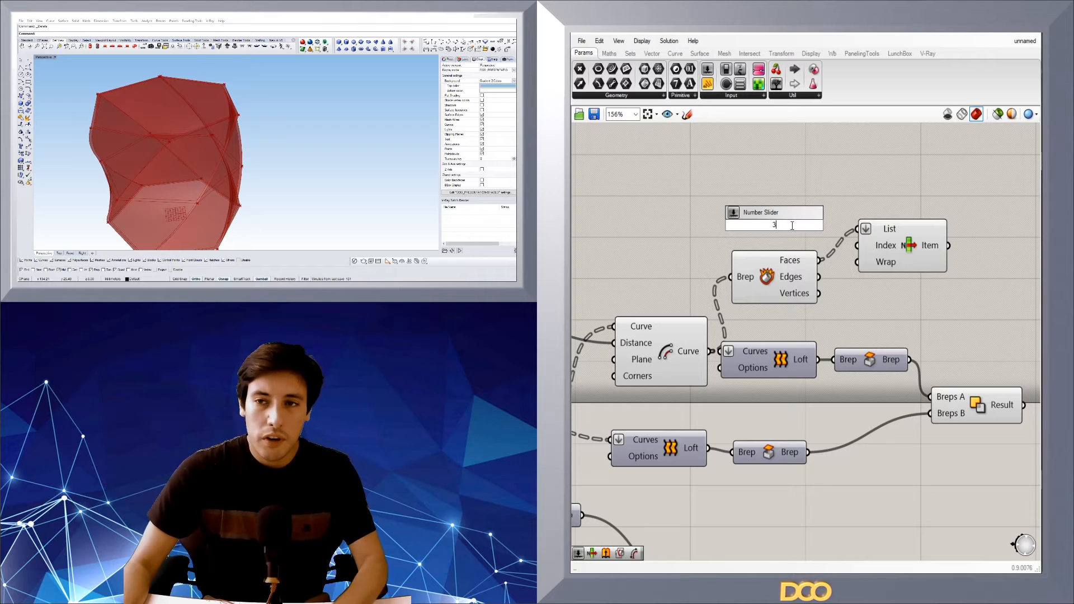
{"action": "key", "text": "Return"}
{"action": "left_click", "coordinate": [910, 256]}
{"action": "right_click_drag", "start_coordinate": [156, 128], "coordinate": [161, 101]}
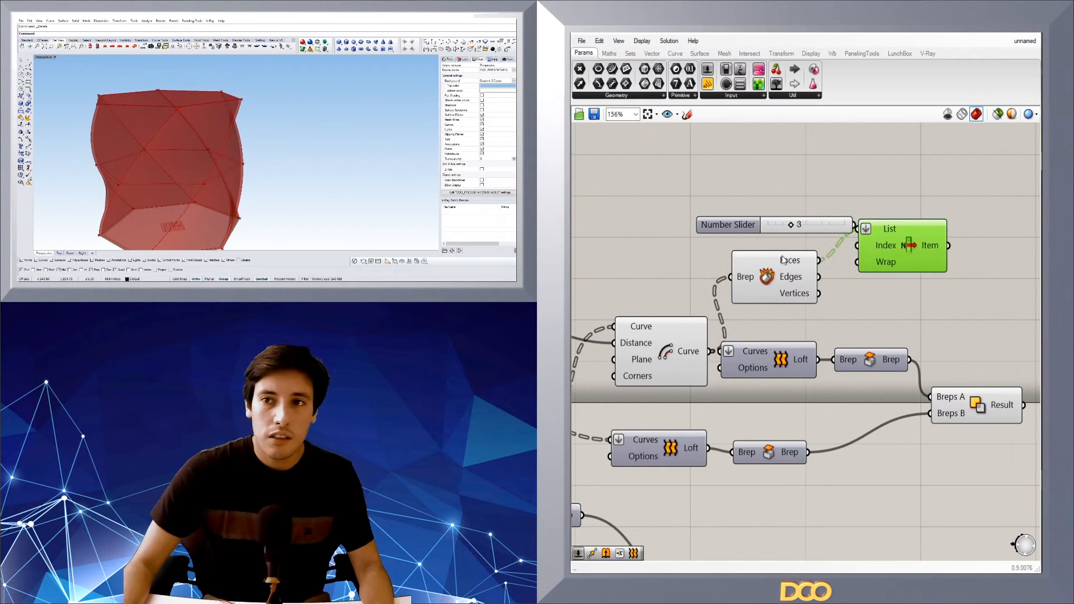
{"action": "left_click_drag", "start_coordinate": [727, 225], "coordinate": [664, 224]}
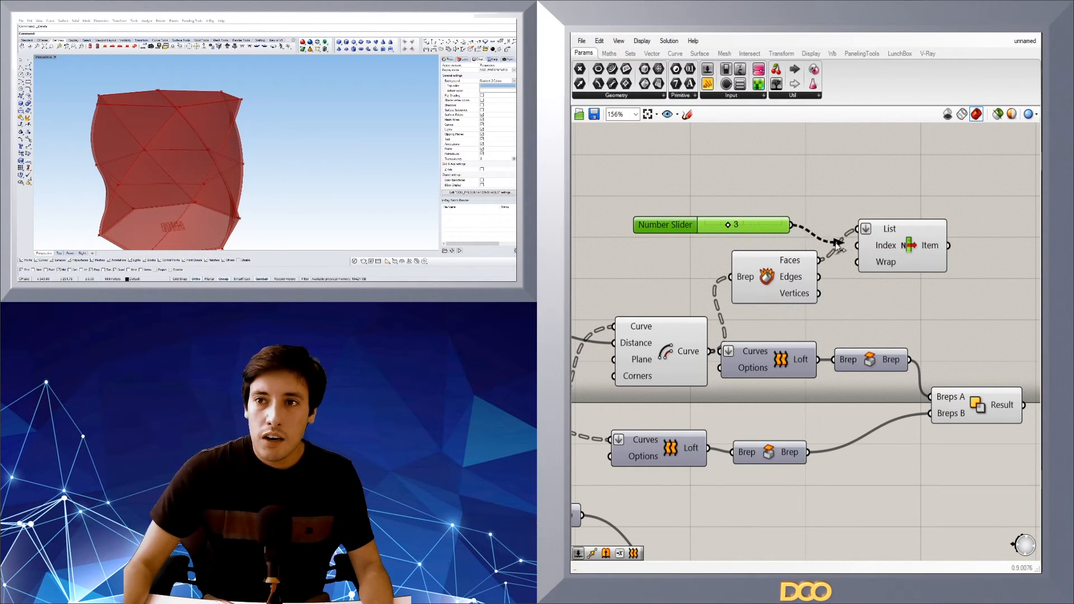
{"action": "left_click_drag", "start_coordinate": [835, 244], "coordinate": [857, 245]}
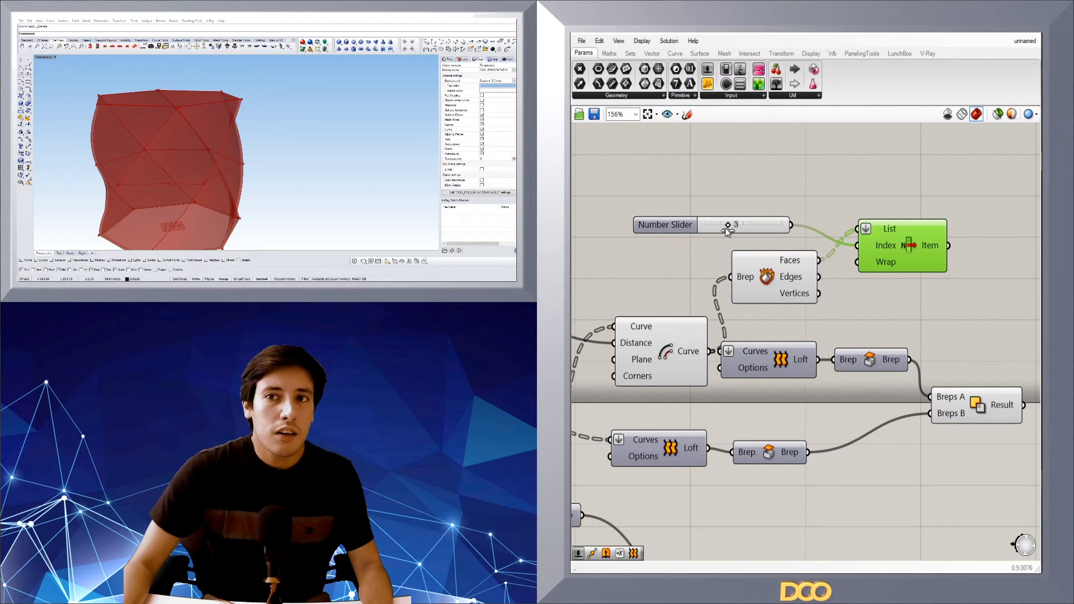
{"action": "left_click", "coordinate": [743, 211]}
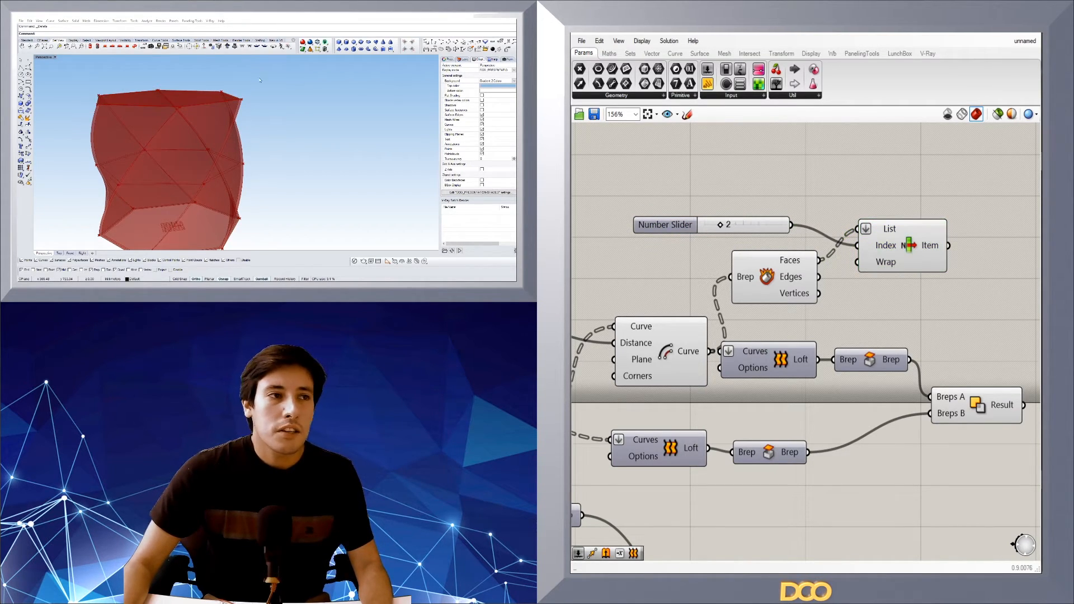
- Move List Item closer to Deconstruct Brep, add an Extrude component, and connect the selected Item to its Base input
{"action": "right_click_drag", "start_coordinate": [308, 64], "coordinate": [308, 94]}
{"action": "left_click_drag", "start_coordinate": [904, 253], "coordinate": [889, 282]}
{"action": "left_click", "coordinate": [999, 259]}
{"action": "right_click_drag", "start_coordinate": [1004, 259], "coordinate": [908, 265]}
{"action": "double_click", "coordinate": [911, 272]}
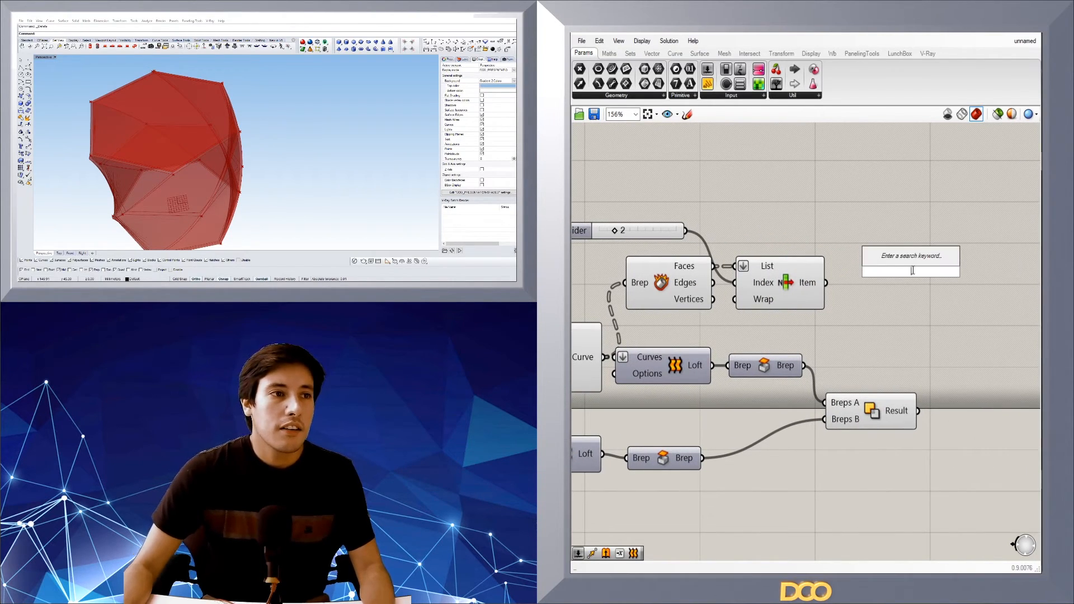
{"action": "left_click", "coordinate": [785, 285]}
{"action": "left_click", "coordinate": [917, 291]}
{"action": "double_click", "coordinate": [917, 291]}
{"action": "type", "text": "extrude"}
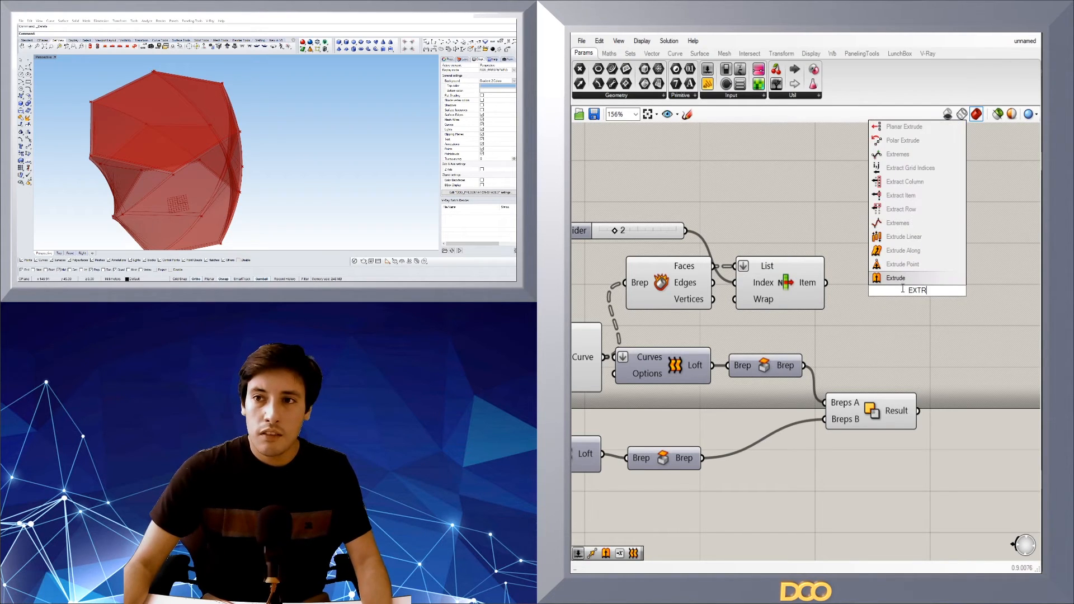
{"action": "key", "text": "Return"}
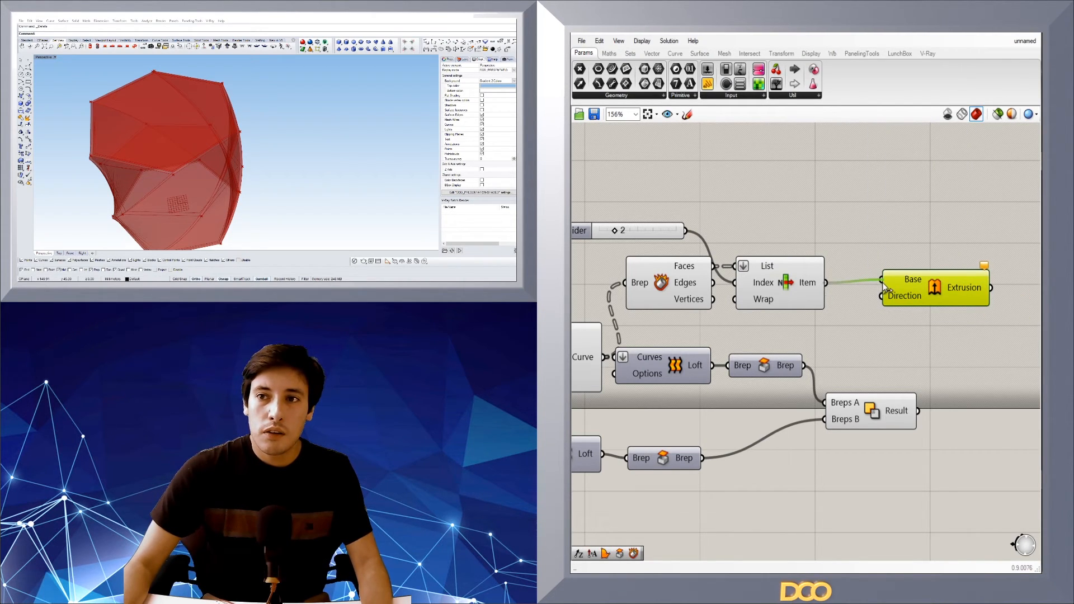
{"action": "left_click", "coordinate": [911, 337]}
- Add a Unit Z vector component below List Item
{"action": "scroll", "coordinate": [622, 476], "scroll_direction": "down", "scroll_amount": 3}
{"action": "right_click_drag", "start_coordinate": [624, 534], "coordinate": [890, 406]}
{"action": "right_click_drag", "start_coordinate": [1004, 289], "coordinate": [754, 359]}
{"action": "scroll", "coordinate": [726, 331], "scroll_direction": "up", "scroll_amount": 2}
{"action": "scroll", "coordinate": [727, 334], "scroll_direction": "down", "scroll_amount": 1}
{"action": "left_click_drag", "start_coordinate": [706, 344], "coordinate": [1004, 315]}
{"action": "double_click", "coordinate": [980, 329]}
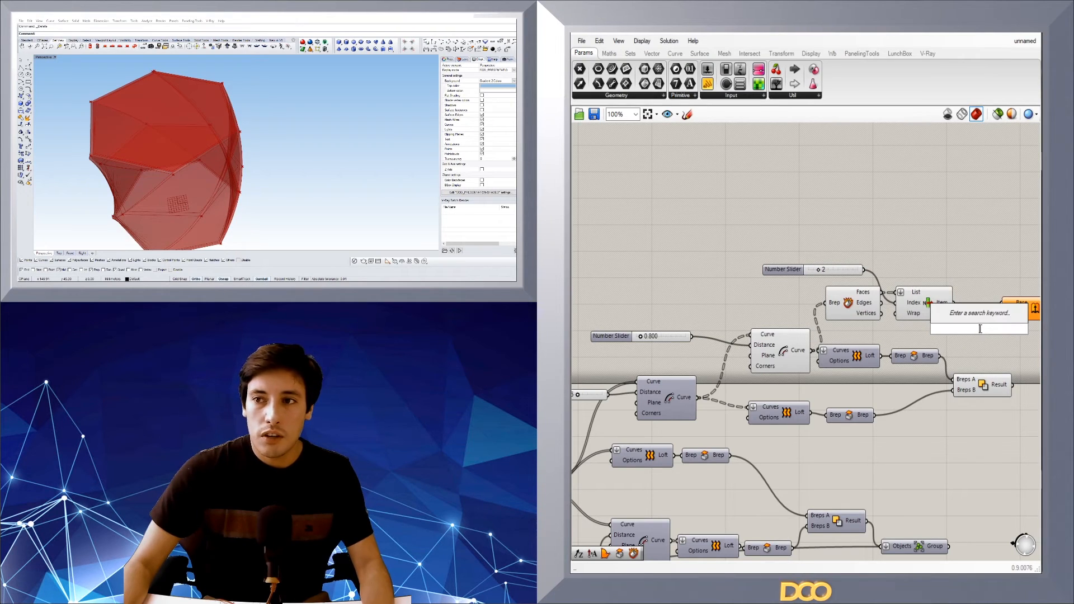
{"action": "type", "text": "z"}
{"action": "left_click", "coordinate": [969, 318]}
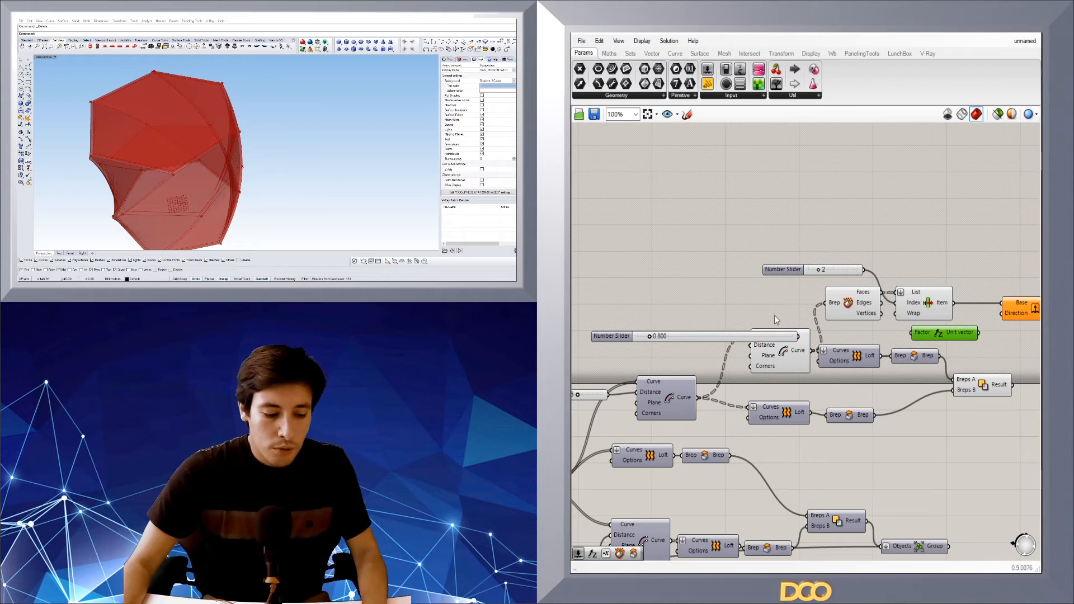
- Connect the 0.800 number slider to Unit Z's Factor and the unit vector to Extrude's Direction
{"action": "left_click_drag", "start_coordinate": [694, 335], "coordinate": [919, 335]}
{"action": "right_click_drag", "start_coordinate": [958, 335], "coordinate": [895, 337]}
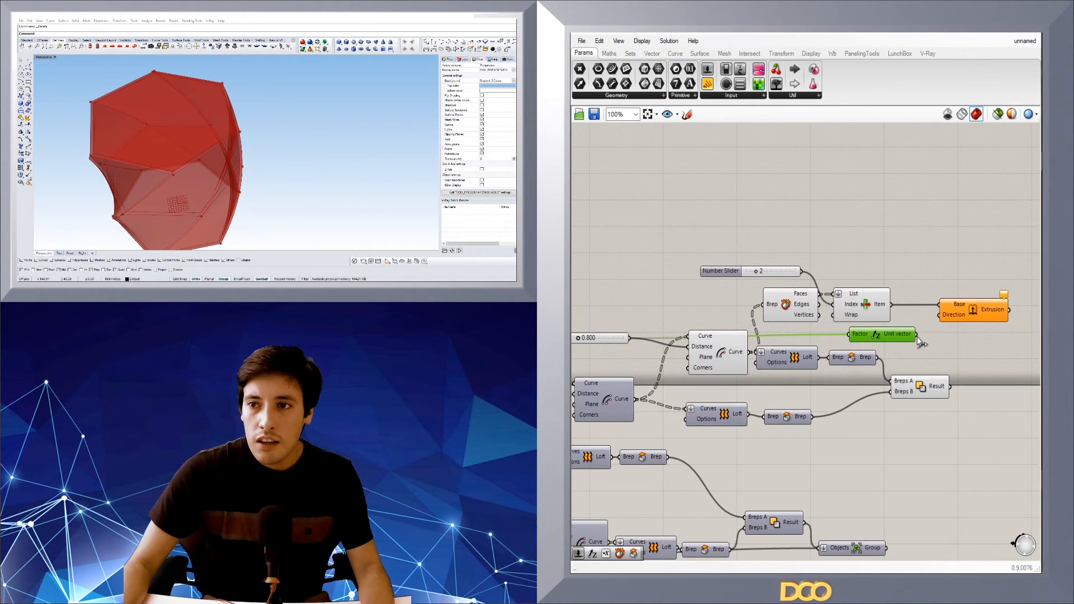
{"action": "left_click_drag", "start_coordinate": [946, 323], "coordinate": [940, 315]}
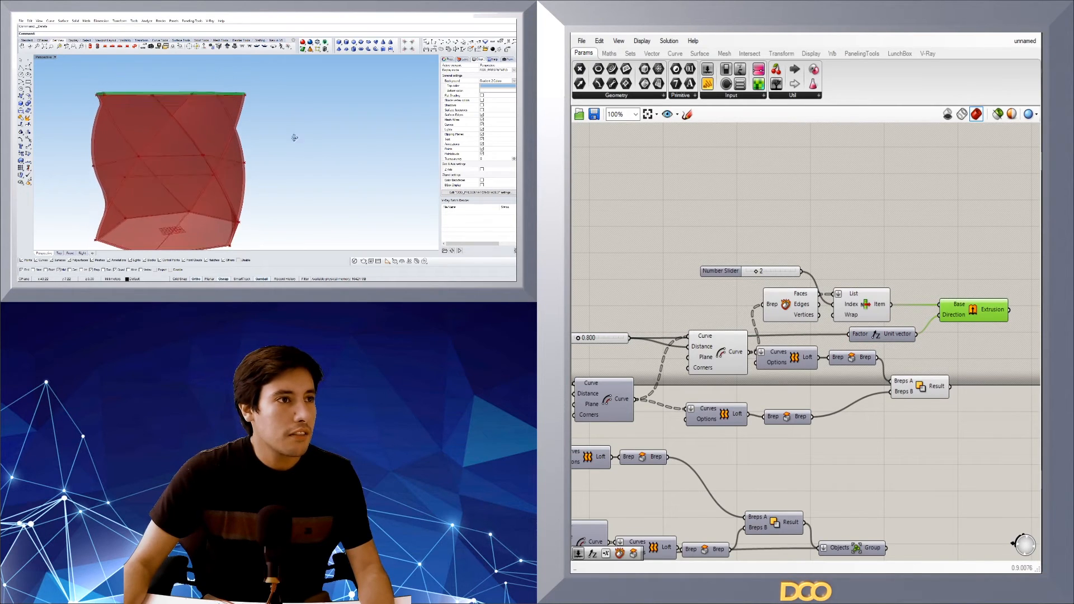
- Turn off the preview of the second outward Offset, Deconstruct Brep and List Item components
{"action": "left_click", "coordinate": [691, 239]}
{"action": "scroll", "coordinate": [822, 218], "scroll_direction": "down", "scroll_amount": 2}
{"action": "left_click_drag", "start_coordinate": [878, 263], "coordinate": [739, 391]}
{"action": "middle_click", "coordinate": [774, 313]}
{"action": "left_click", "coordinate": [824, 242]}
{"action": "left_click_drag", "start_coordinate": [885, 257], "coordinate": [757, 396]}
{"action": "middle_click", "coordinate": [798, 338]}
{"action": "left_click", "coordinate": [829, 305]}
- Examine how the extruded face sits against the hollow lid shell in the viewport
{"action": "right_click_drag", "start_coordinate": [161, 106], "coordinate": [267, 163]}
{"action": "left_click", "coordinate": [908, 304]}
{"action": "right_click_drag", "start_coordinate": [907, 304], "coordinate": [832, 291]}
{"action": "left_click", "coordinate": [875, 337]}
{"action": "left_click", "coordinate": [875, 346]}
{"action": "left_click", "coordinate": [877, 330]}
{"action": "left_click", "coordinate": [825, 397]}
{"action": "mouse_move", "coordinate": [324, 120]}
{"action": "right_mouse_down"}
{"action": "mouse_move", "coordinate": [348, 89]}
{"action": "mouse_move", "coordinate": [328, 129]}
{"action": "right_mouse_up"}
- Add a Group component, feed it the Extrusion and the shell difference Result, and flatten its Objects input
{"action": "scroll", "coordinate": [955, 382], "scroll_direction": "up", "scroll_amount": 2}
{"action": "double_click", "coordinate": [903, 363]}
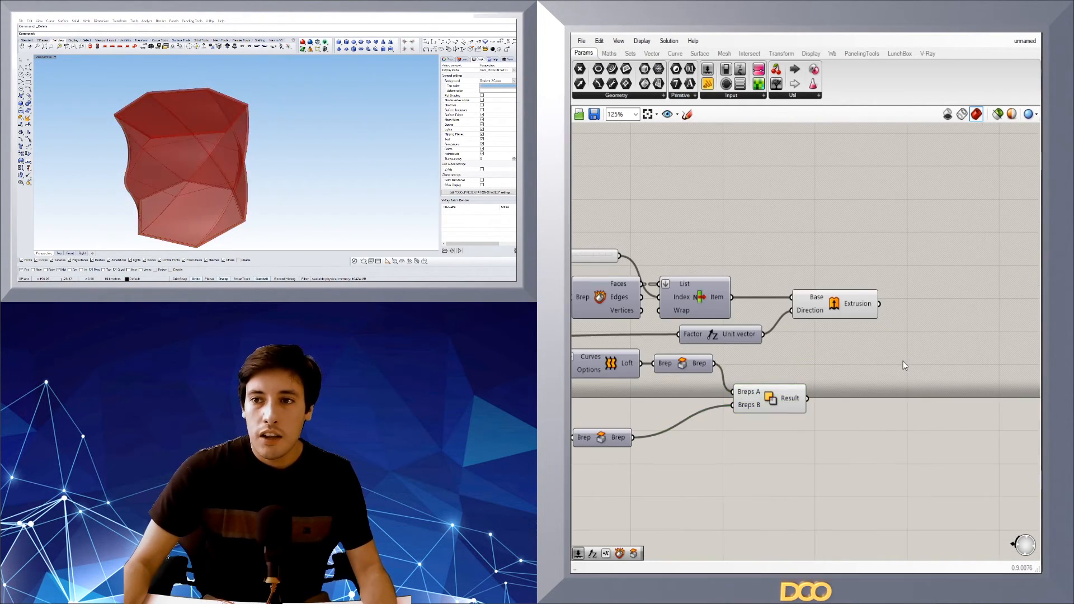
{"action": "right_click_drag", "start_coordinate": [854, 473], "coordinate": [856, 385]}
{"action": "scroll", "coordinate": [855, 386], "scroll_direction": "down", "scroll_amount": 2}
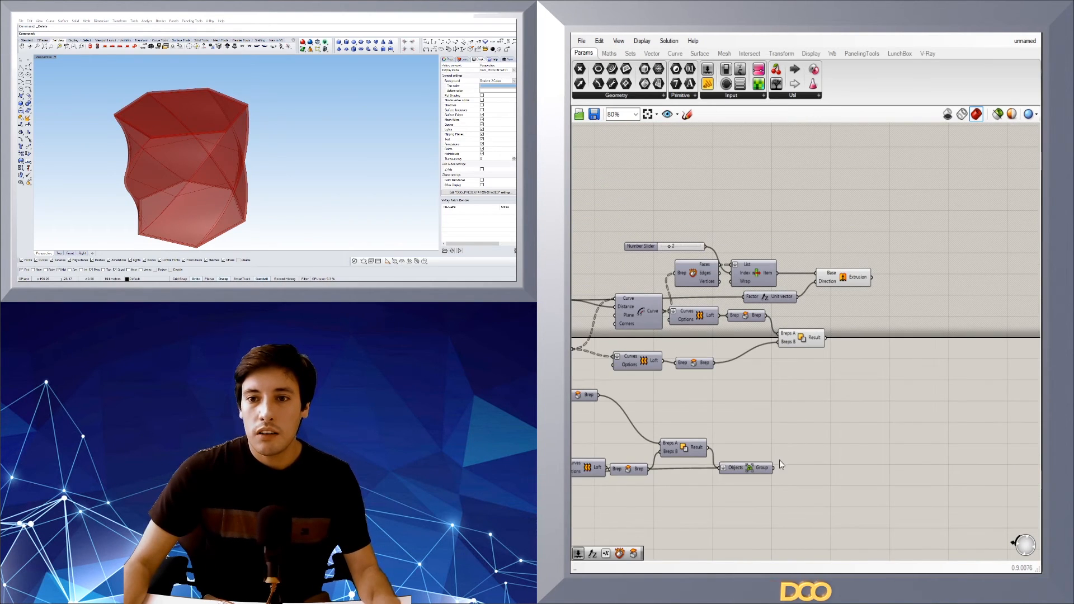
{"action": "double_click", "coordinate": [886, 325]}
{"action": "type", "text": "GROUP"}
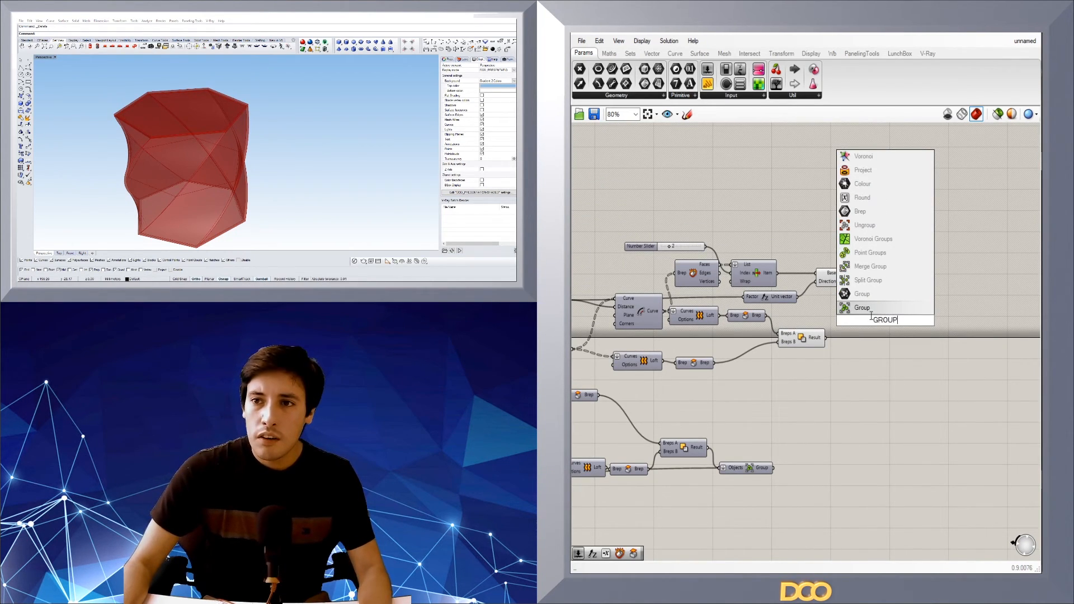
{"action": "key", "text": "Return"}
{"action": "left_click_drag", "start_coordinate": [867, 317], "coordinate": [910, 315]}
{"action": "right_click", "coordinate": [911, 306]}
{"action": "left_click", "coordinate": [945, 398]}
- Turn off the preview of the Extrude and upper Solid Difference components that feed the new Group
{"action": "left_click_drag", "start_coordinate": [868, 361], "coordinate": [811, 241]}
{"action": "middle_click", "coordinate": [812, 241]}
{"action": "left_click", "coordinate": [840, 207]}
{"action": "right_click_drag", "start_coordinate": [279, 158], "coordinate": [313, 143]}
- Turn on the preview of the lower Group component that combines the container parts
{"action": "left_click", "coordinate": [861, 426]}
{"action": "right_click_drag", "start_coordinate": [928, 355], "coordinate": [959, 310]}
{"action": "left_click_drag", "start_coordinate": [936, 433], "coordinate": [773, 385]}
{"action": "middle_click", "coordinate": [811, 387]}
{"action": "left_click", "coordinate": [830, 367]}
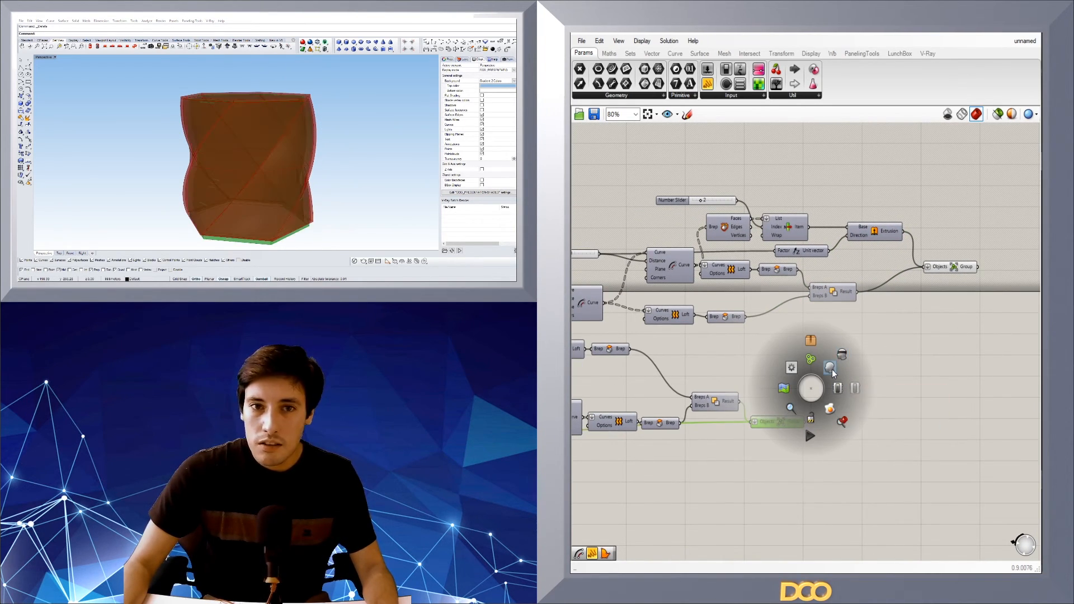
- Select the entire Grasshopper definition and move it below the canvas origin line
{"action": "right_click_drag", "start_coordinate": [318, 238], "coordinate": [282, 133]}
{"action": "left_click", "coordinate": [941, 332]}
{"action": "scroll", "coordinate": [955, 304], "scroll_direction": "down", "scroll_amount": 6}
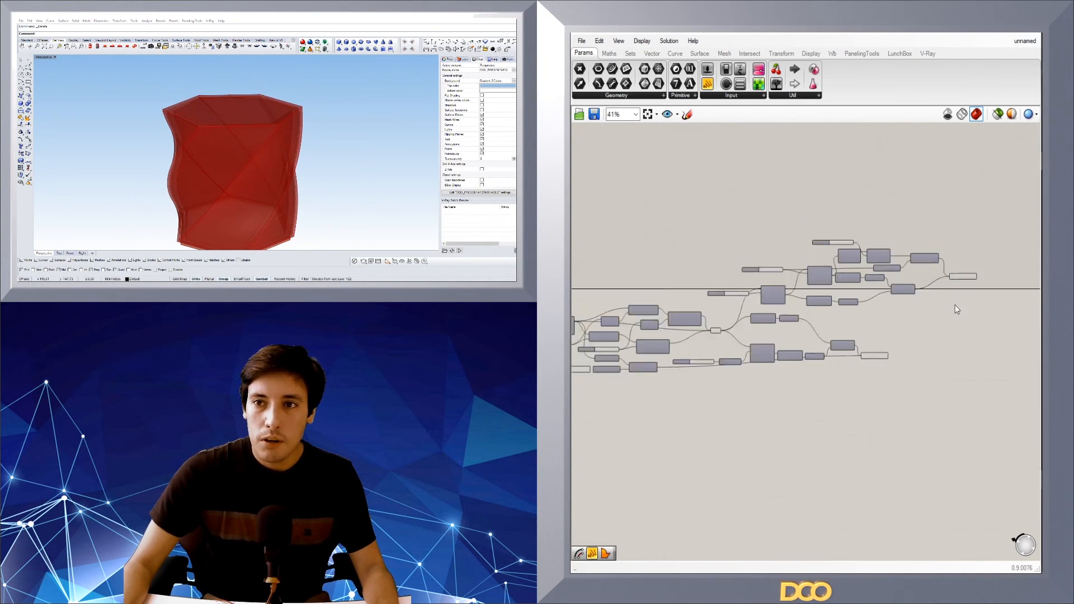
{"action": "left_click_drag", "start_coordinate": [1001, 407], "coordinate": [727, 287]}
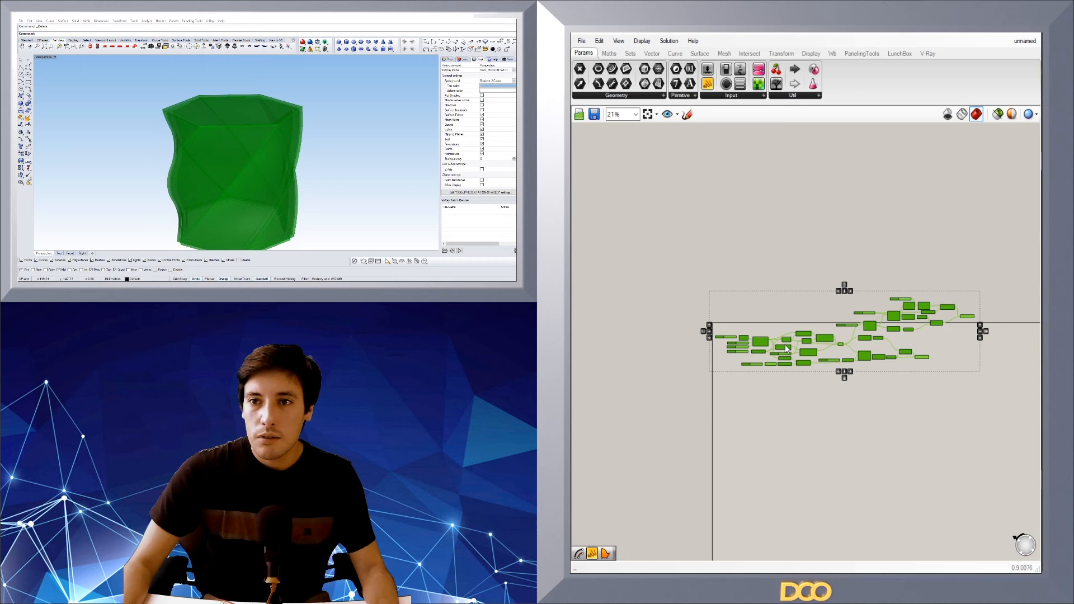
{"action": "left_click_drag", "start_coordinate": [789, 349], "coordinate": [796, 386]}
- Set the Polygon component's Segments slider to 8
{"action": "left_click", "coordinate": [785, 408]}
{"action": "scroll", "coordinate": [737, 372], "scroll_direction": "up", "scroll_amount": 5}
{"action": "right_click_drag", "start_coordinate": [264, 100], "coordinate": [269, 133]}
{"action": "right_click_drag", "start_coordinate": [820, 396], "coordinate": [872, 348]}
{"action": "scroll", "coordinate": [871, 348], "scroll_direction": "up", "scroll_amount": 4}
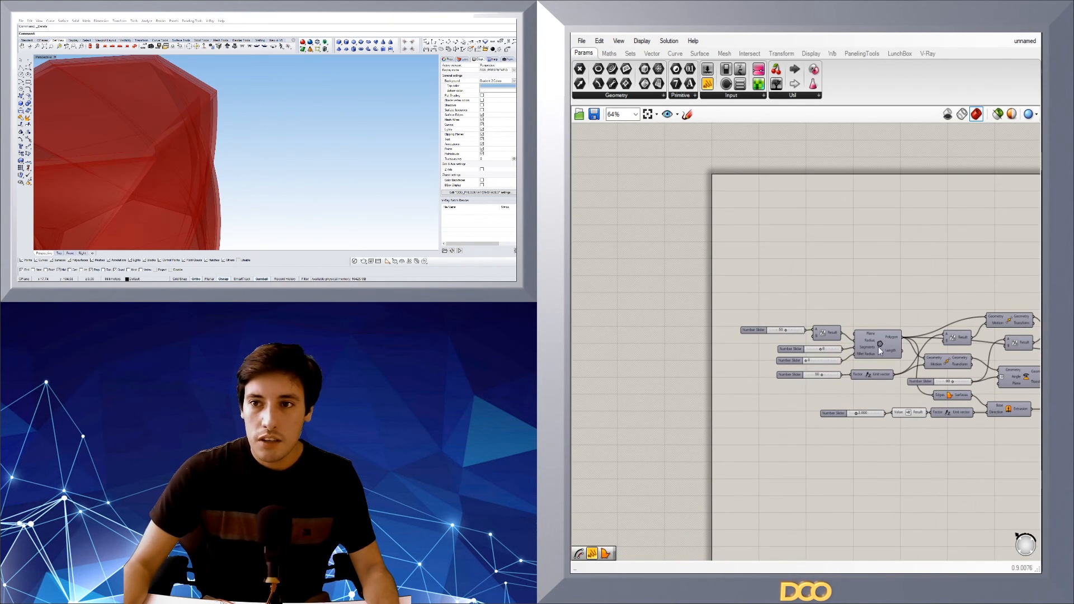
{"action": "scroll", "coordinate": [829, 348], "scroll_direction": "up", "scroll_amount": 3}
{"action": "scroll", "coordinate": [812, 372], "scroll_direction": "up", "scroll_amount": 2}
{"action": "mouse_move", "coordinate": [849, 365]}
{"action": "left_mouse_down"}
{"action": "mouse_move", "coordinate": [834, 366]}
{"action": "mouse_move", "coordinate": [843, 366]}
{"action": "left_mouse_up"}
{"action": "scroll", "coordinate": [304, 163], "scroll_direction": "down", "scroll_amount": 3}
{"action": "right_click_drag", "start_coordinate": [304, 163], "coordinate": [268, 112]}
{"action": "scroll", "coordinate": [268, 113], "scroll_direction": "down", "scroll_amount": 2}
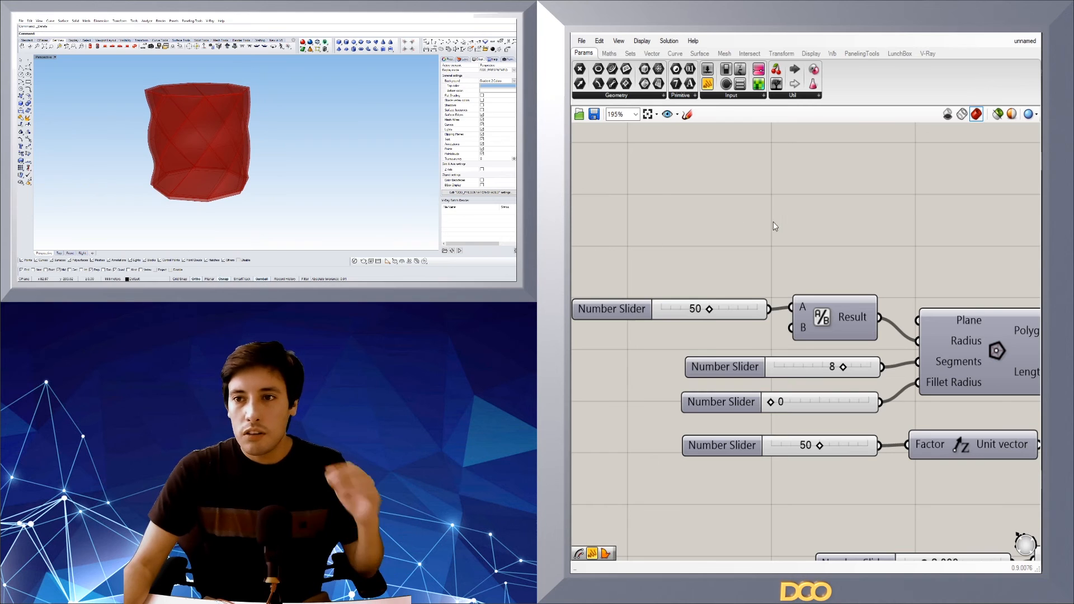
- Label the first radius slider by adding a Panel above it with the text "CONTAINER DIAMETER"
{"action": "scroll", "coordinate": [773, 222], "scroll_direction": "down", "scroll_amount": 5}
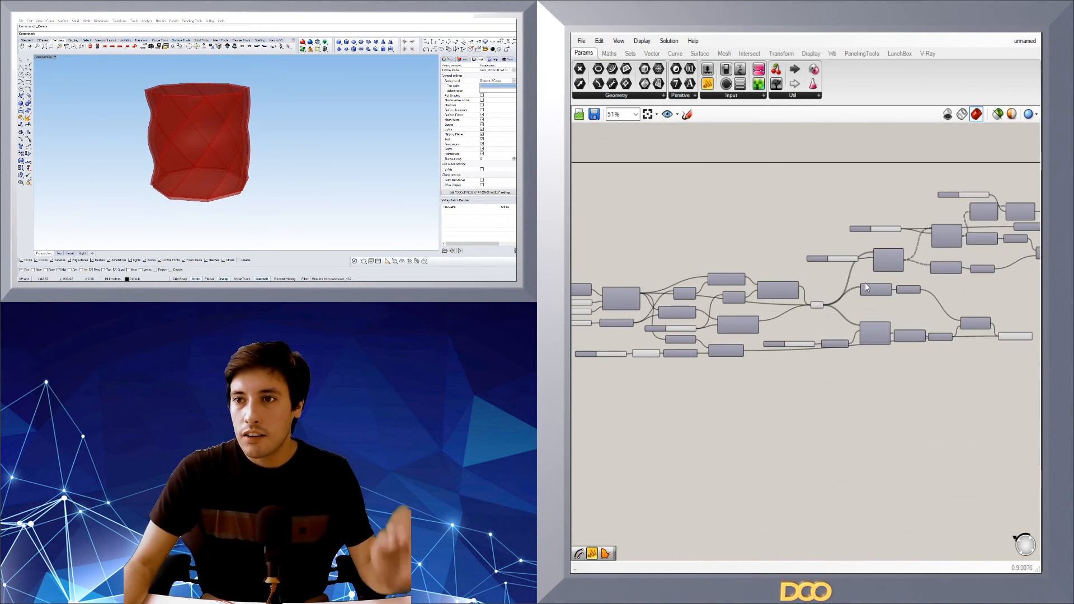
{"action": "scroll", "coordinate": [940, 285], "scroll_direction": "up", "scroll_amount": 2}
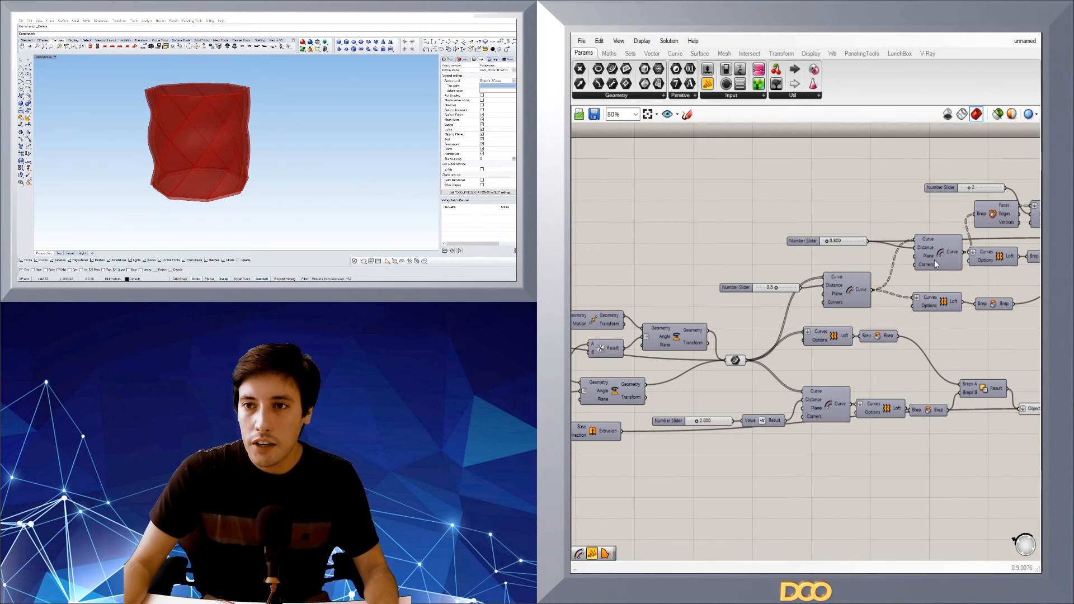
{"action": "scroll", "coordinate": [934, 261], "scroll_direction": "down", "scroll_amount": 2}
{"action": "right_click_drag", "start_coordinate": [246, 127], "coordinate": [368, 133]}
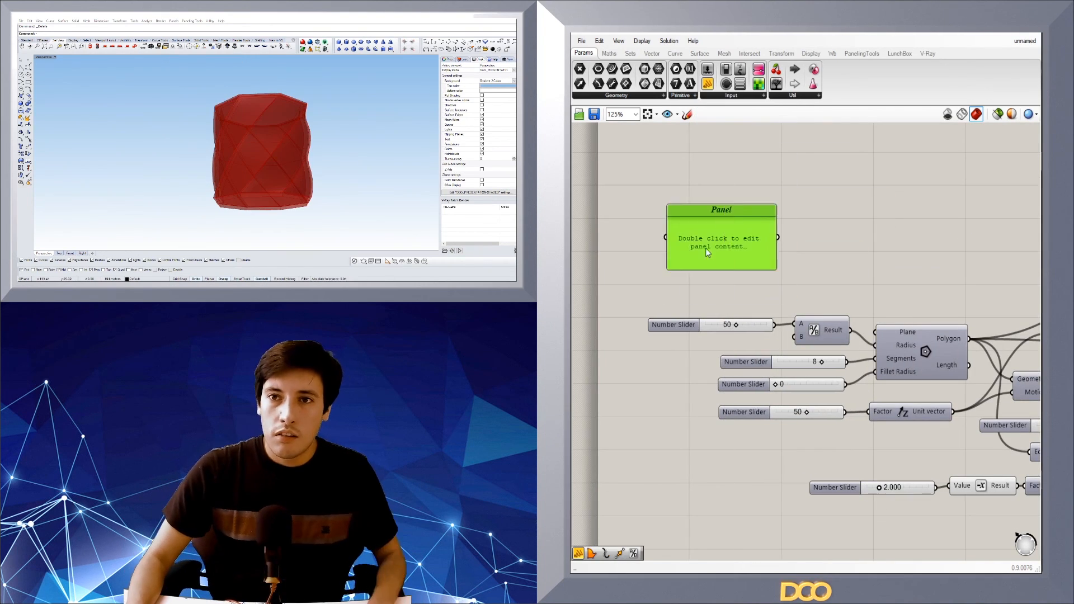
{"action": "double_click", "coordinate": [706, 248]}
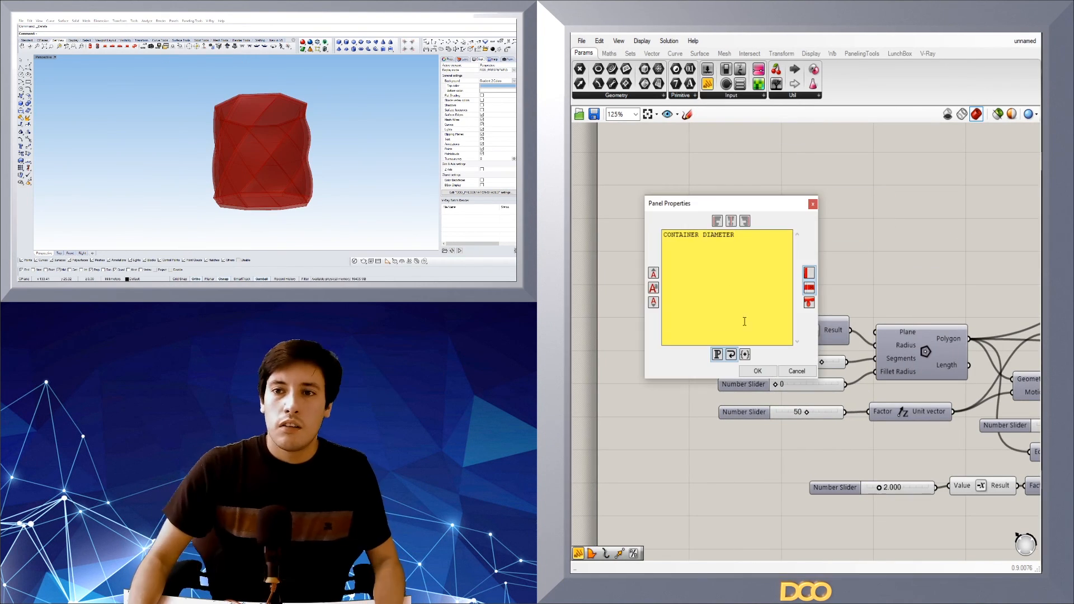